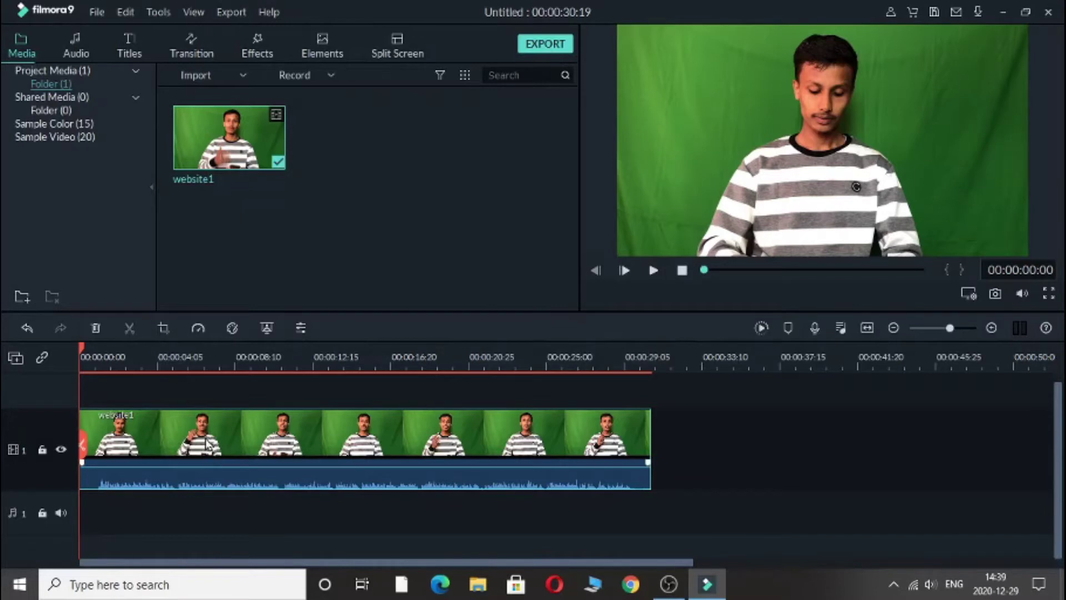
Step: Move the website1 clip up to video track 2 and check its opening frame full screen
{"action": "left_click_drag", "start_coordinate": [206, 443], "coordinate": [216, 396]}
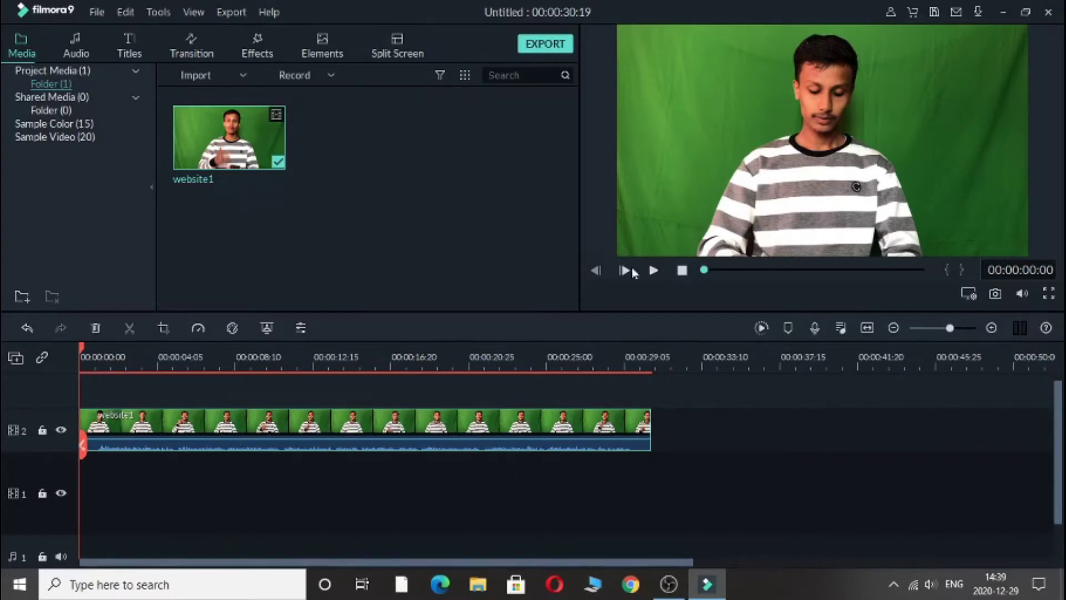
{"action": "left_click", "coordinate": [1048, 294]}
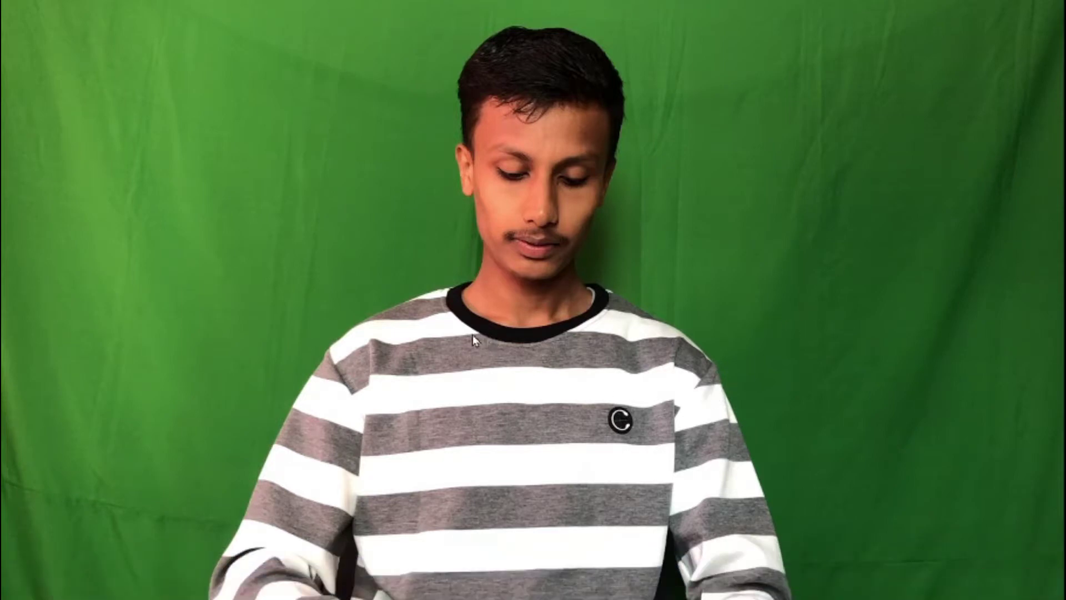
{"action": "key", "text": "Escape"}
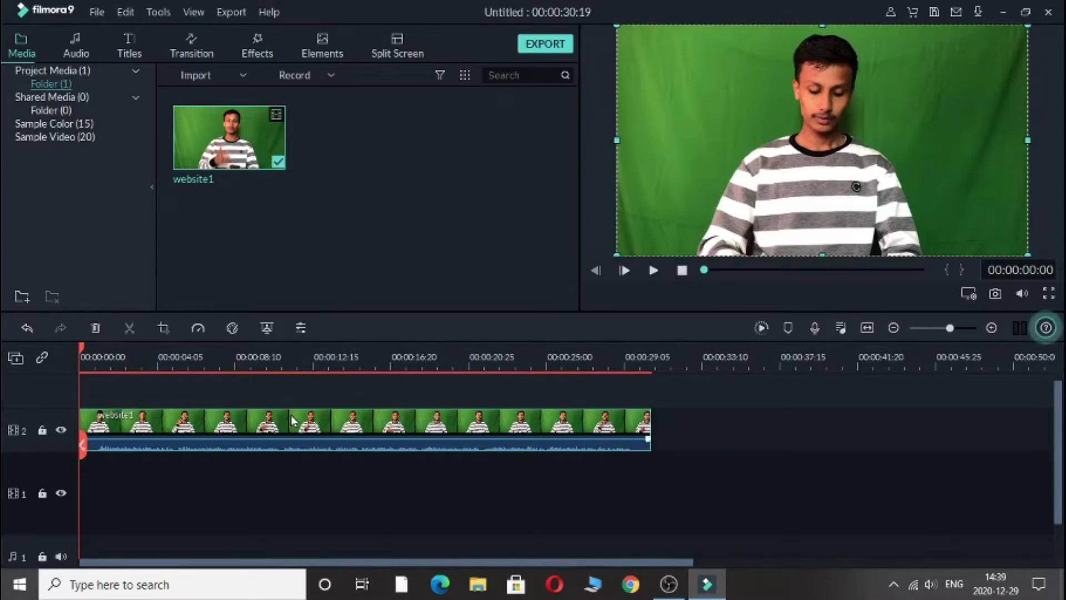
Step: Import the images backgronf, background images, green back, perfectback and website background from the Desktop's background img folder
{"action": "left_click", "coordinate": [242, 76]}
{"action": "left_click", "coordinate": [242, 99]}
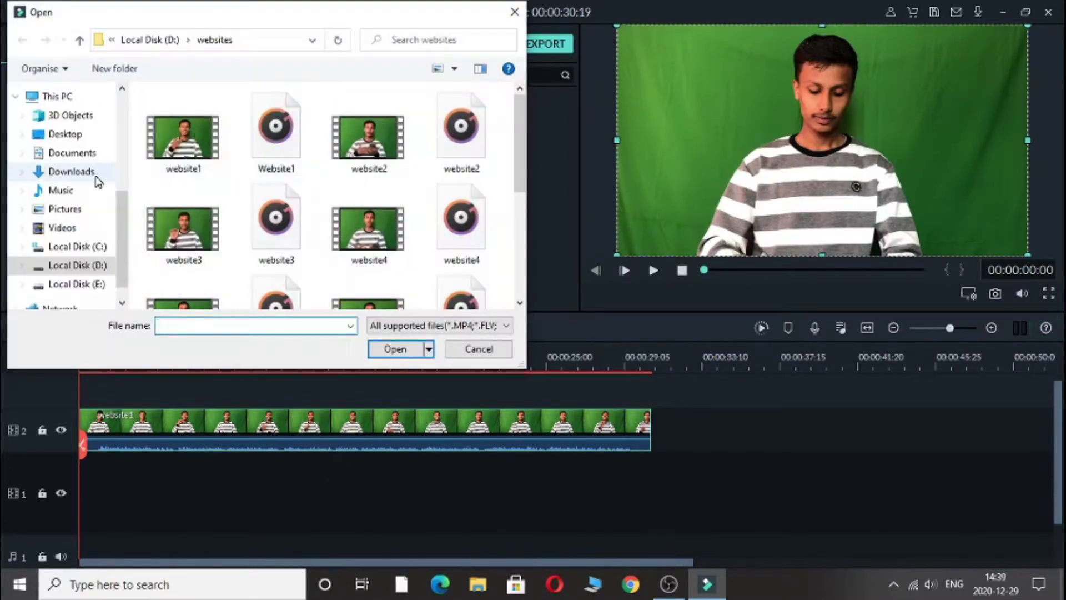
{"action": "left_click", "coordinate": [64, 135]}
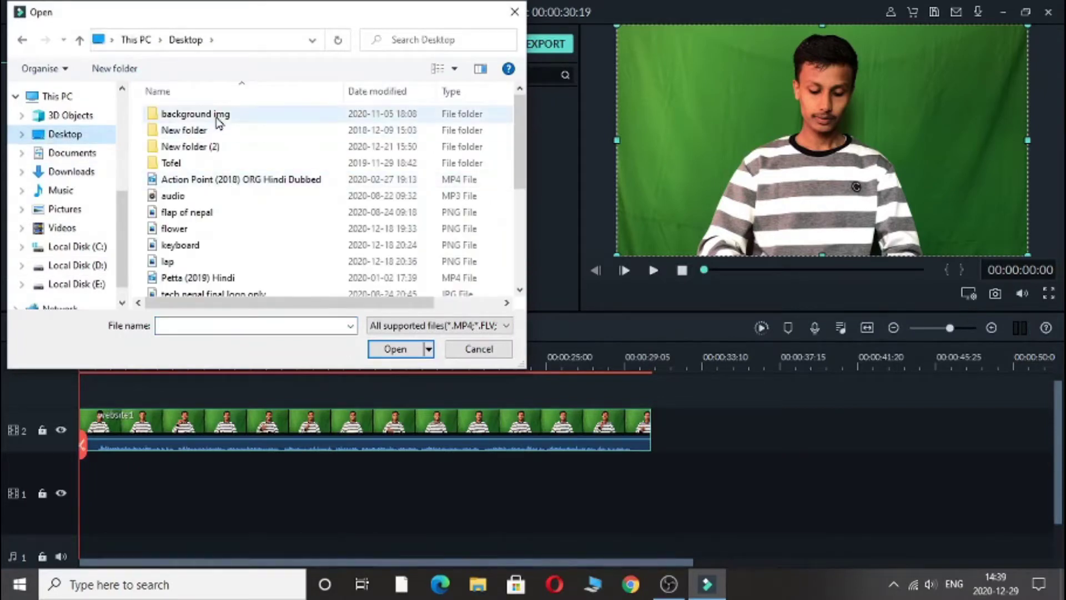
{"action": "double_click", "coordinate": [218, 118]}
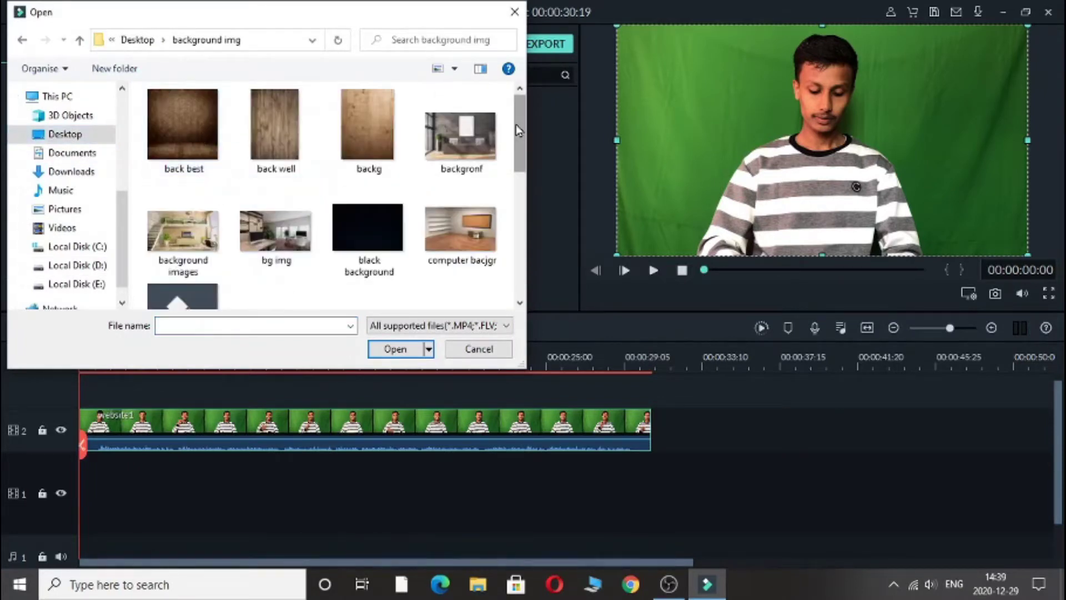
{"action": "left_click_drag", "start_coordinate": [515, 124], "coordinate": [517, 223]}
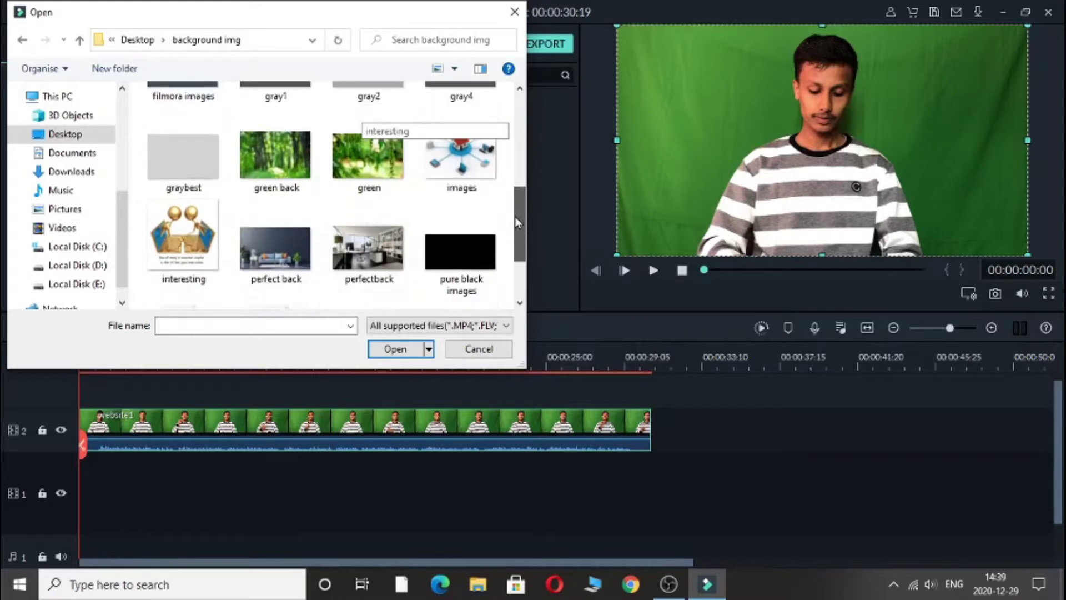
{"action": "left_click", "coordinate": [345, 249]}
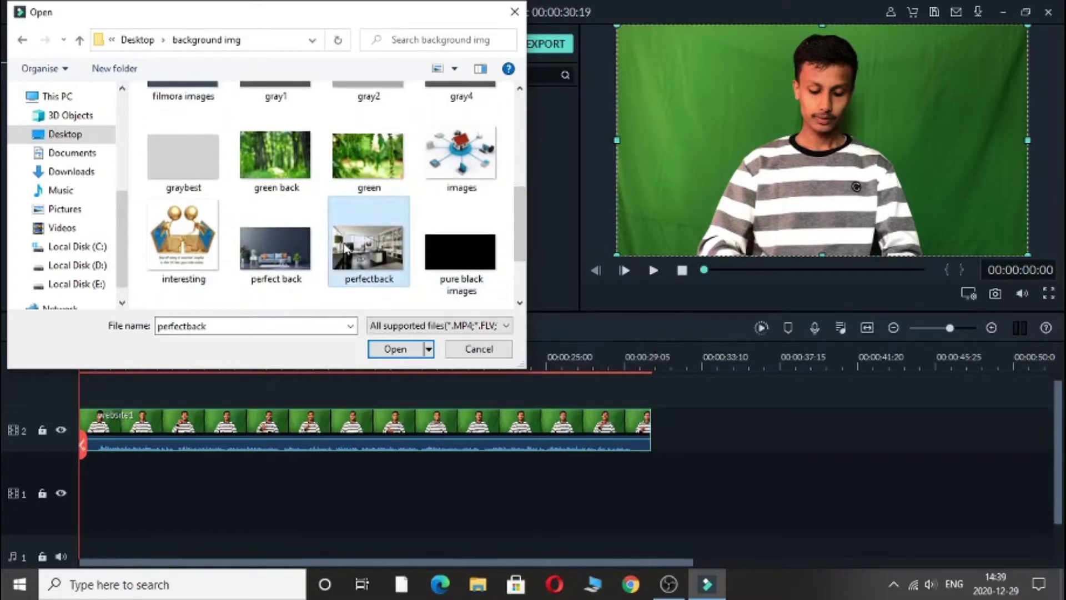
{"action": "left_click_drag", "start_coordinate": [526, 232], "coordinate": [525, 143]}
{"action": "left_click", "coordinate": [192, 183], "text": "ctrl"}
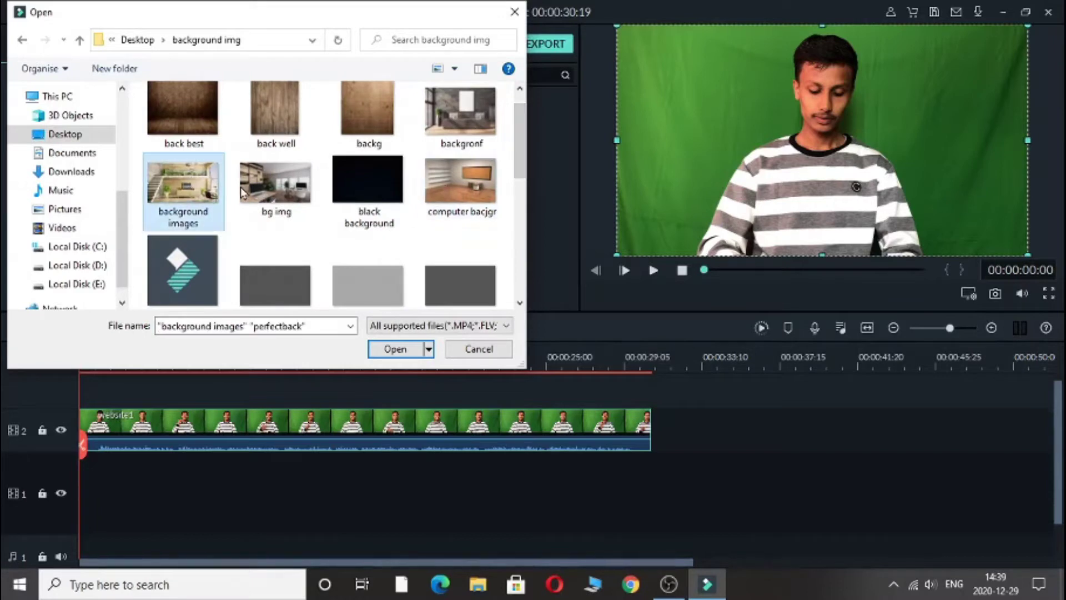
{"action": "left_click", "coordinate": [465, 140], "text": "ctrl"}
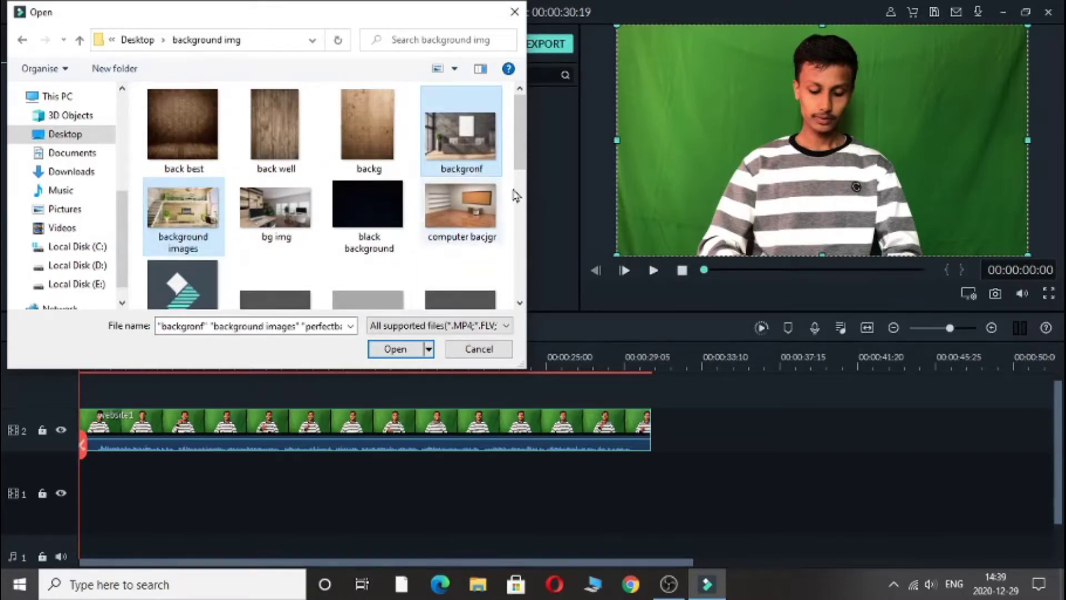
{"action": "left_click_drag", "start_coordinate": [521, 157], "coordinate": [521, 261]}
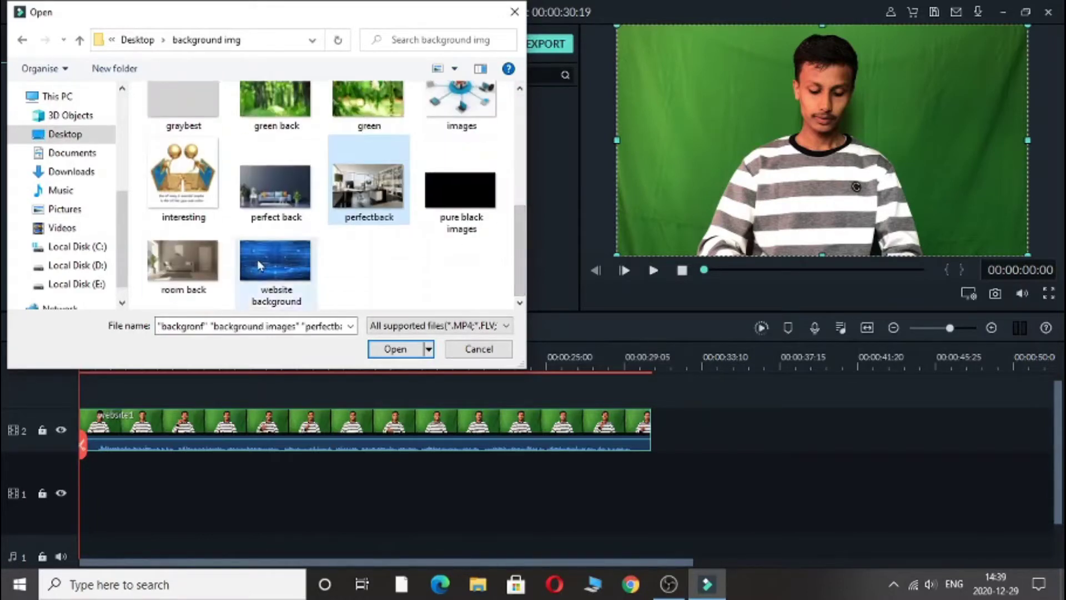
{"action": "left_click", "coordinate": [275, 267], "text": "ctrl"}
{"action": "left_click", "coordinate": [286, 110], "text": "ctrl"}
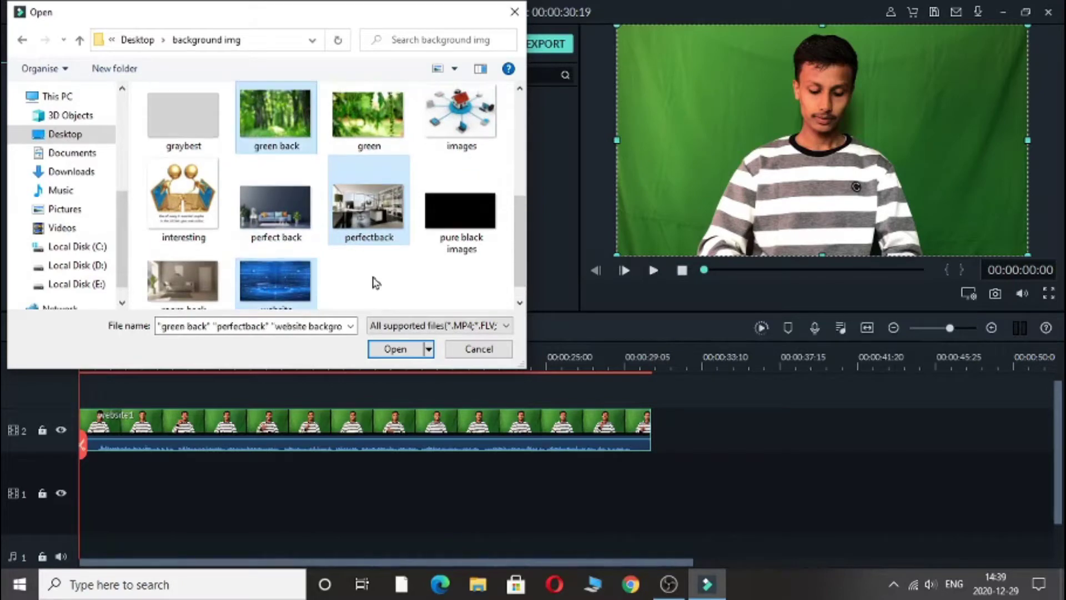
{"action": "left_click", "coordinate": [395, 349]}
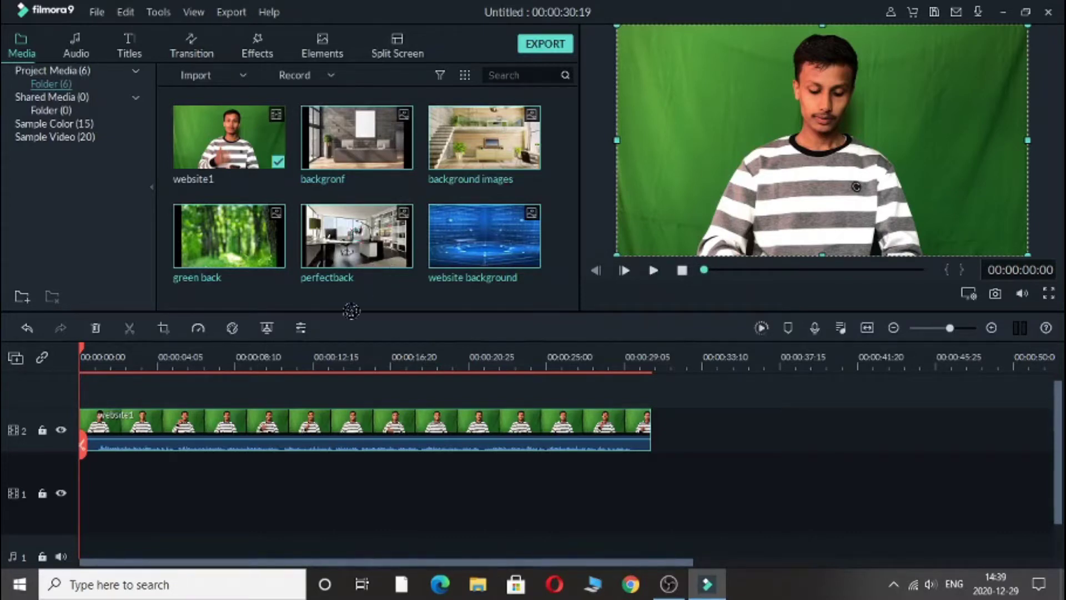
Step: Place the five imported background images in sequence on video track 1 beneath website1 and briefly preview the playback full screen
{"action": "left_click_drag", "start_coordinate": [351, 310], "coordinate": [89, 468]}
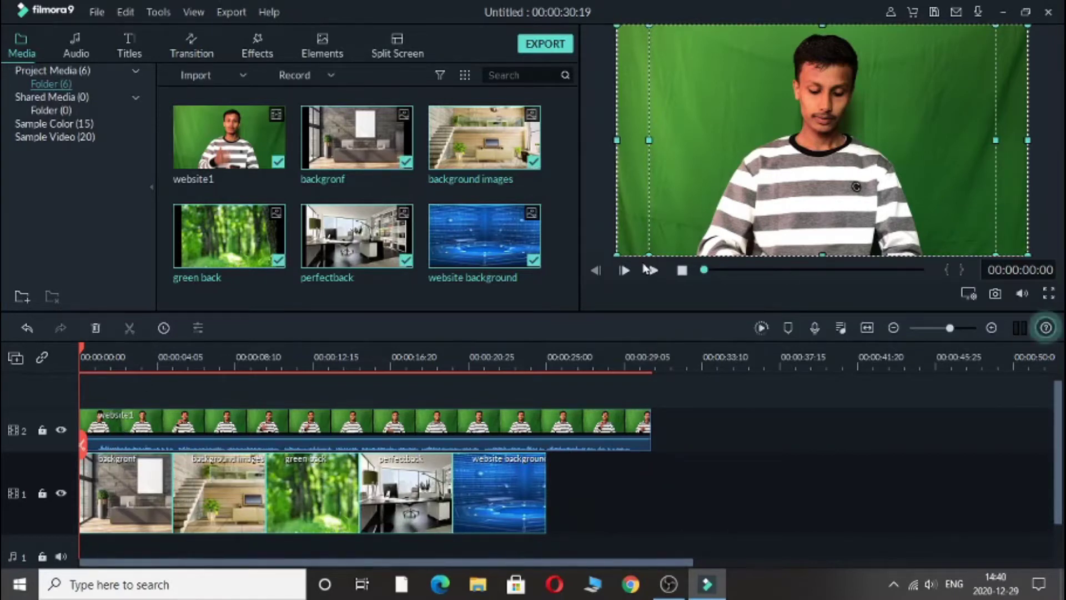
{"action": "left_click", "coordinate": [657, 279]}
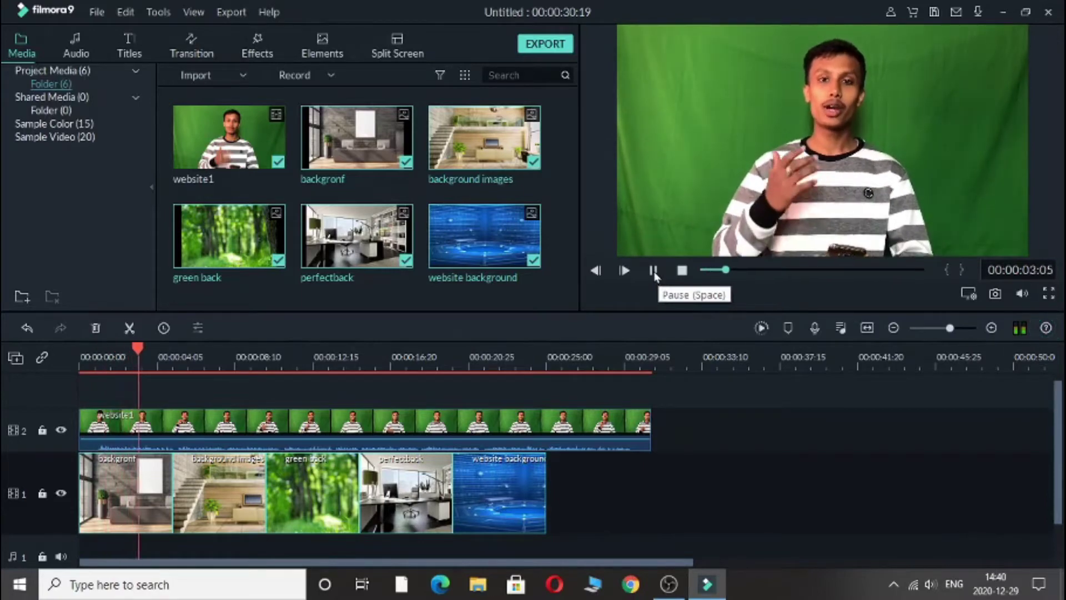
{"action": "left_click", "coordinate": [1049, 293]}
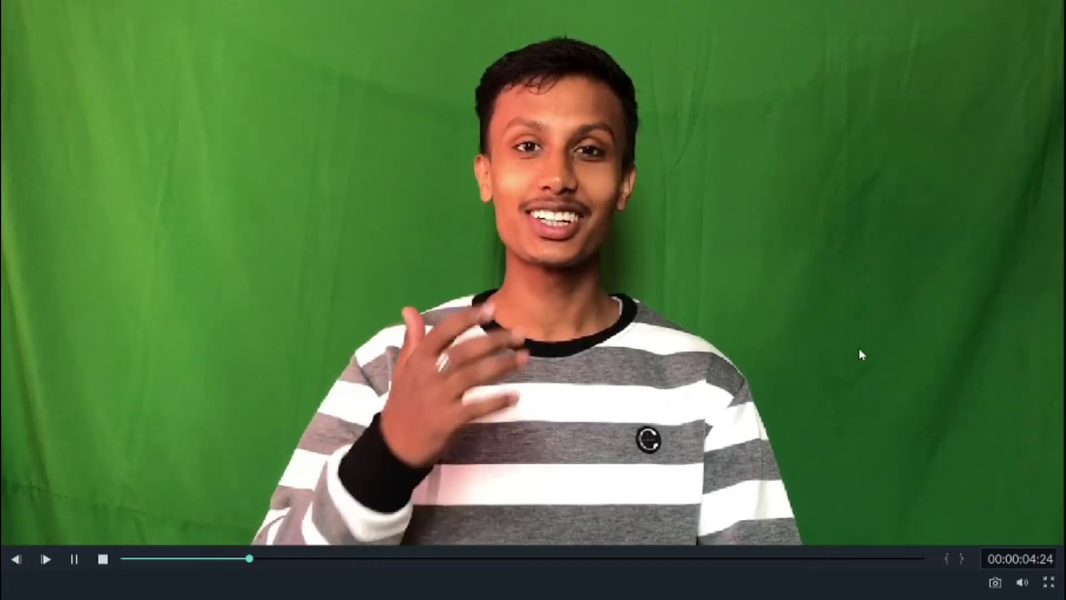
{"action": "key", "text": "Escape"}
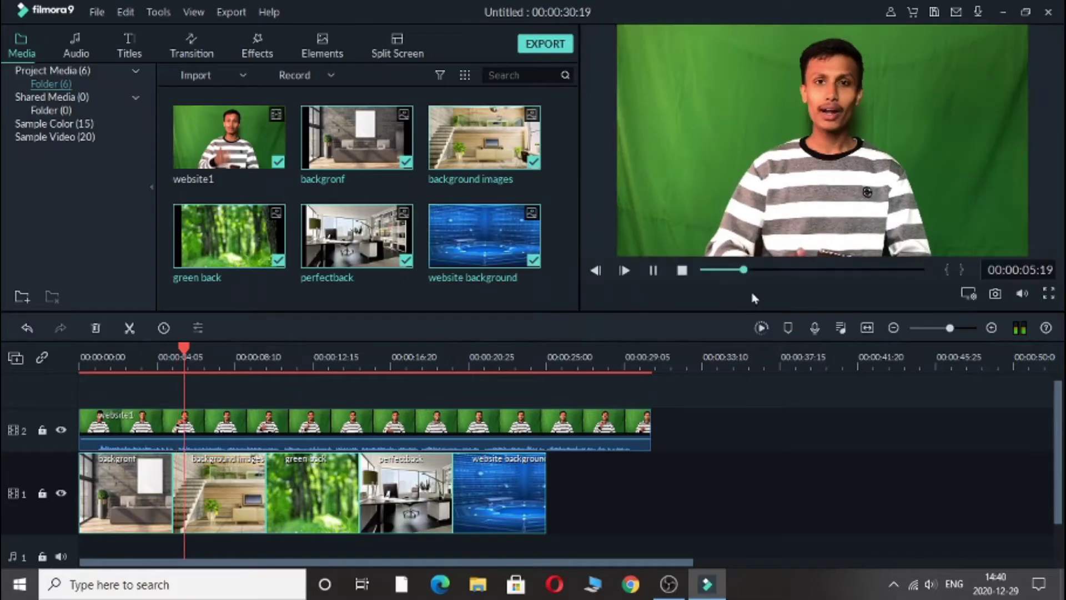
{"action": "left_click", "coordinate": [653, 270]}
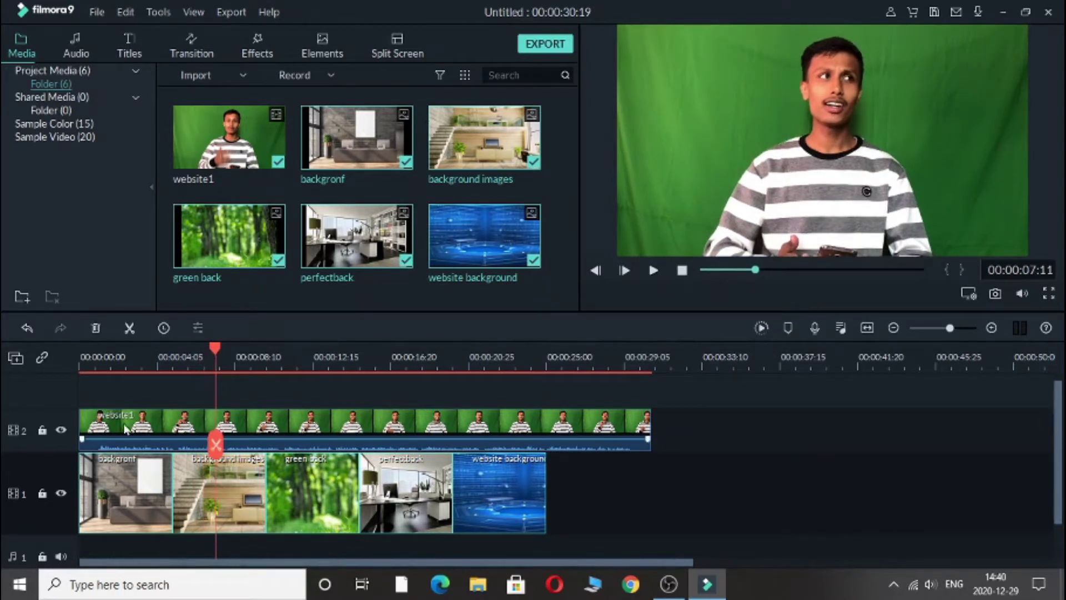
Step: Apply the Green Screen effect to the website1 clip and check the keyed result full screen
{"action": "left_click", "coordinate": [257, 432]}
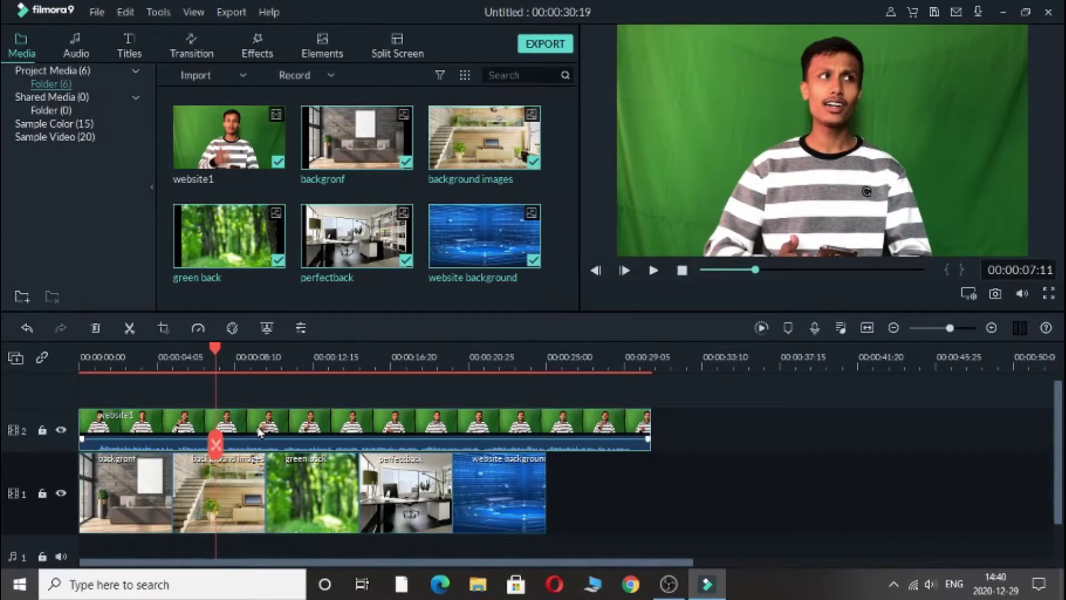
{"action": "right_click", "coordinate": [258, 433]}
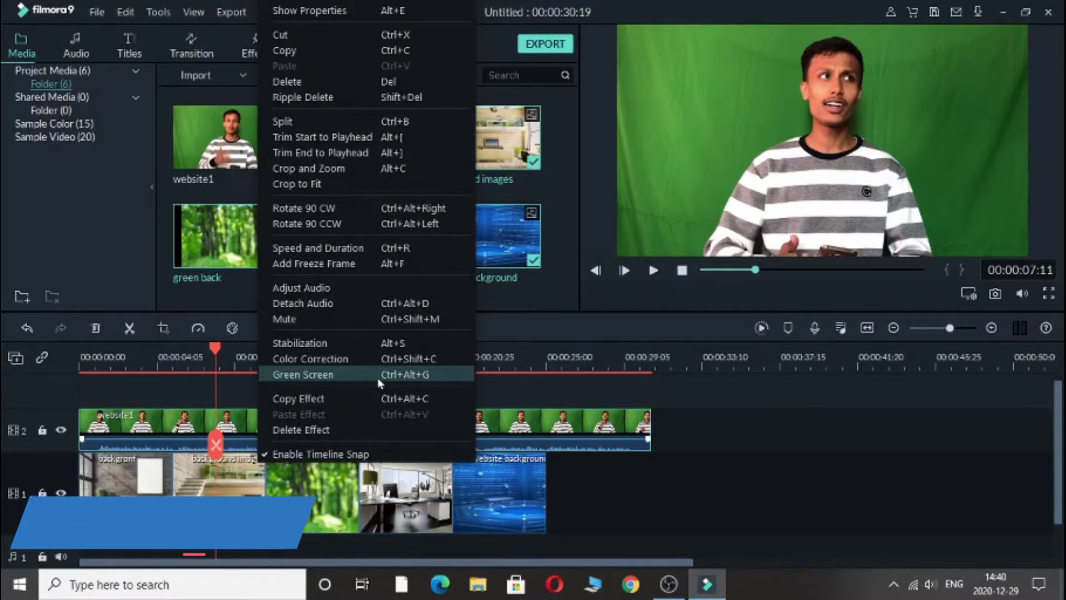
{"action": "left_click", "coordinate": [447, 375]}
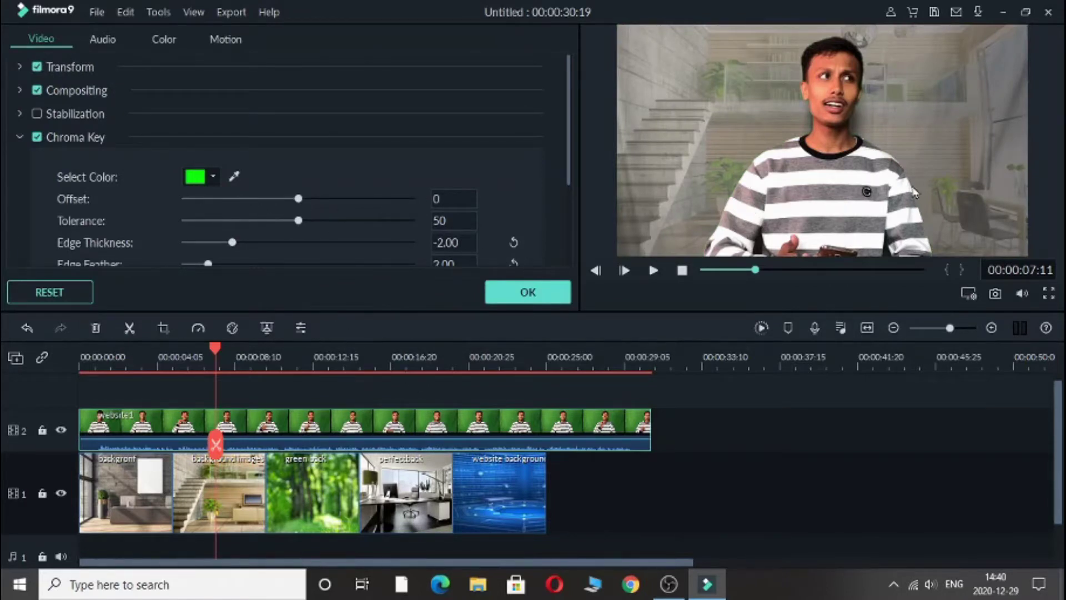
{"action": "left_click", "coordinate": [1048, 294]}
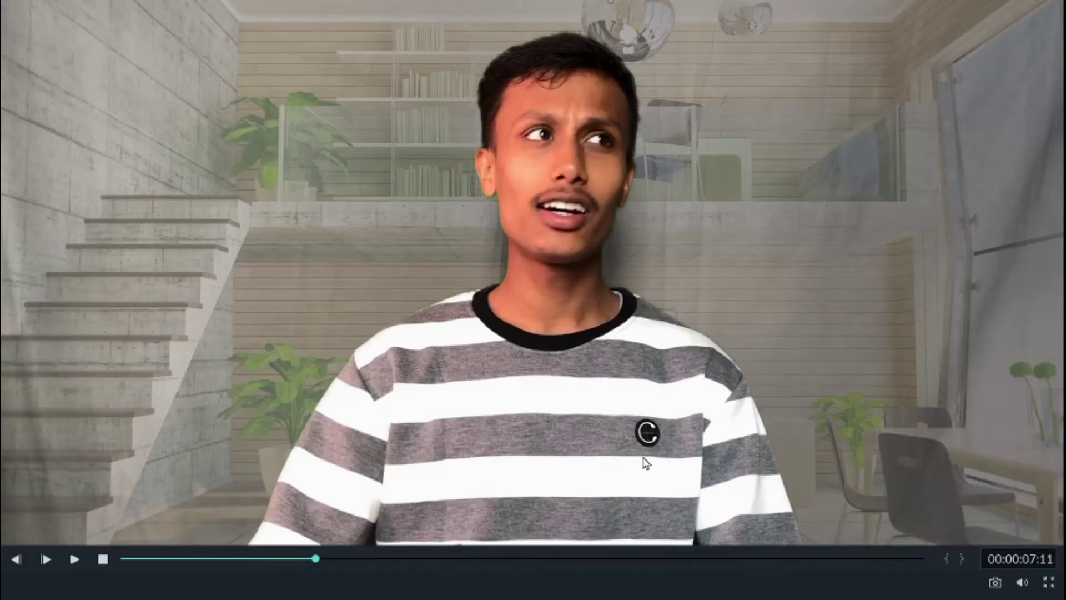
{"action": "key", "text": "Escape"}
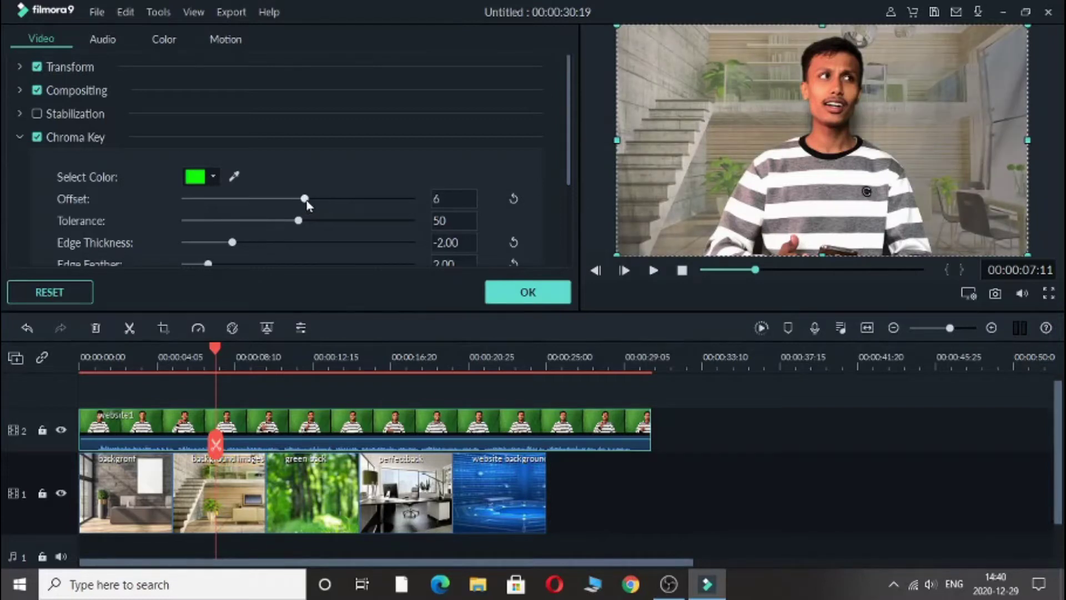
Step: Set the website1 clip's Chroma Key offset to about 6, accept the settings and review the frame full screen
{"action": "left_click", "coordinate": [514, 291]}
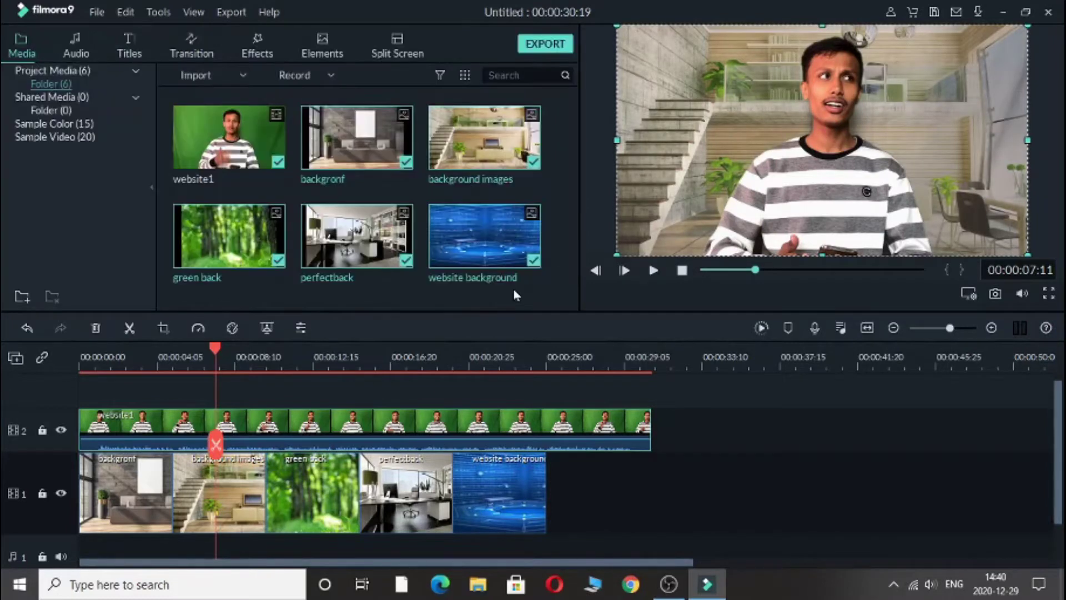
{"action": "left_click", "coordinate": [1048, 297]}
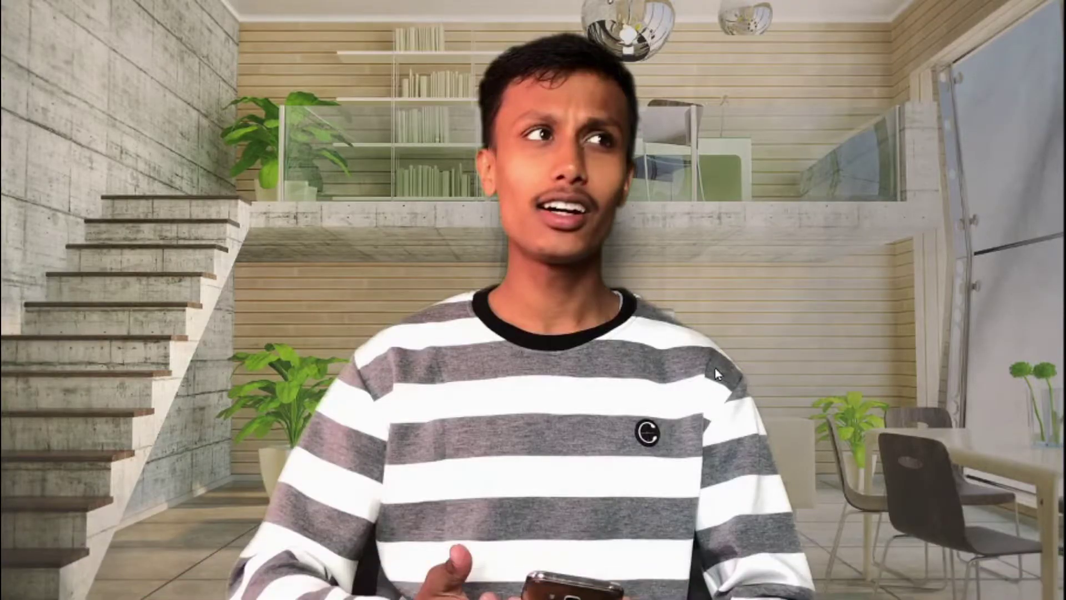
{"action": "key", "text": "Escape"}
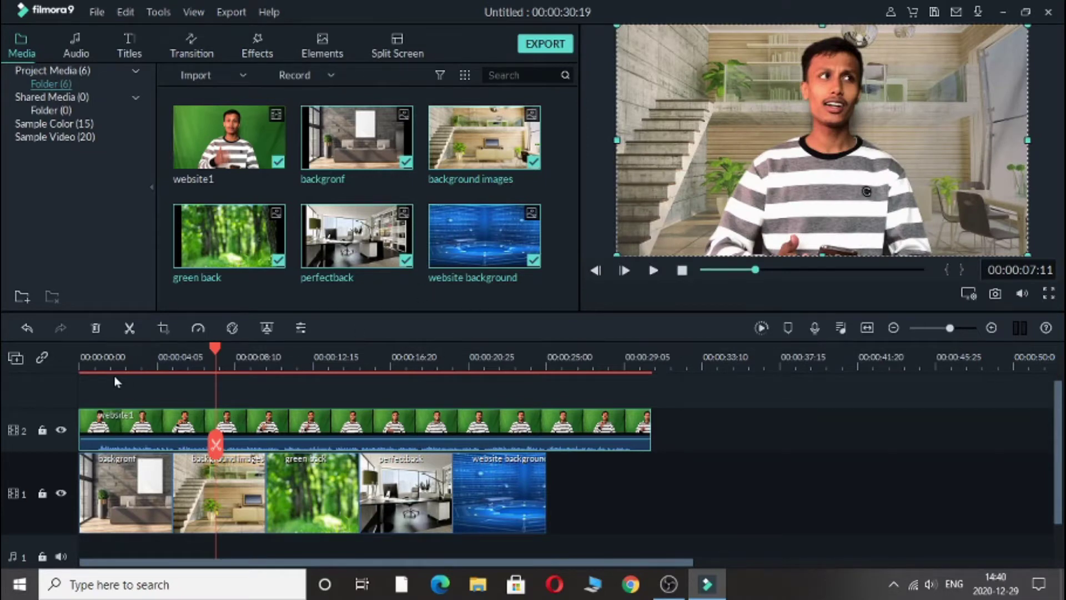
Step: Return the playhead to the start and stretch the backgronf image horizontally to fill the video frame
{"action": "left_click", "coordinate": [698, 275]}
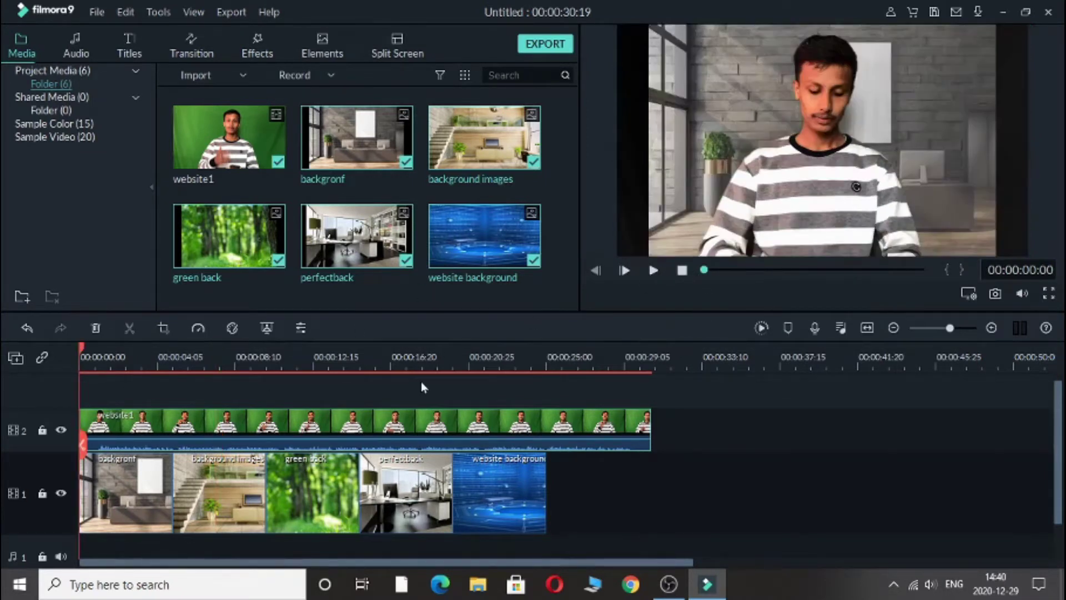
{"action": "double_click", "coordinate": [149, 471]}
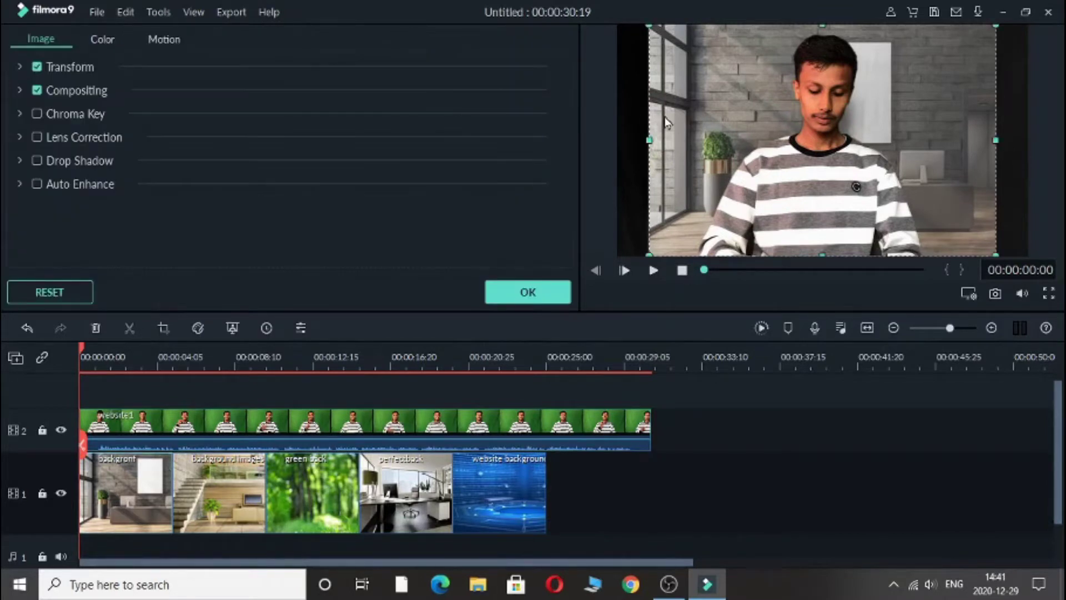
{"action": "left_click_drag", "start_coordinate": [648, 138], "coordinate": [622, 140]}
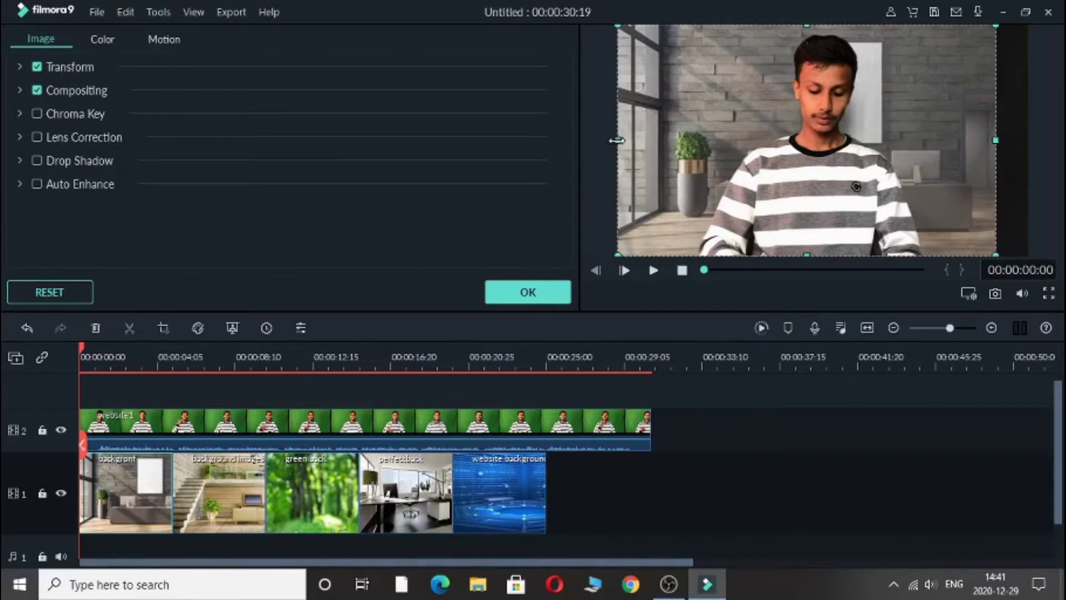
{"action": "left_click", "coordinate": [528, 292]}
Step: Play the sequence from the start, partly full screen, to review the keyed clip over each background image
{"action": "left_click", "coordinate": [500, 360]}
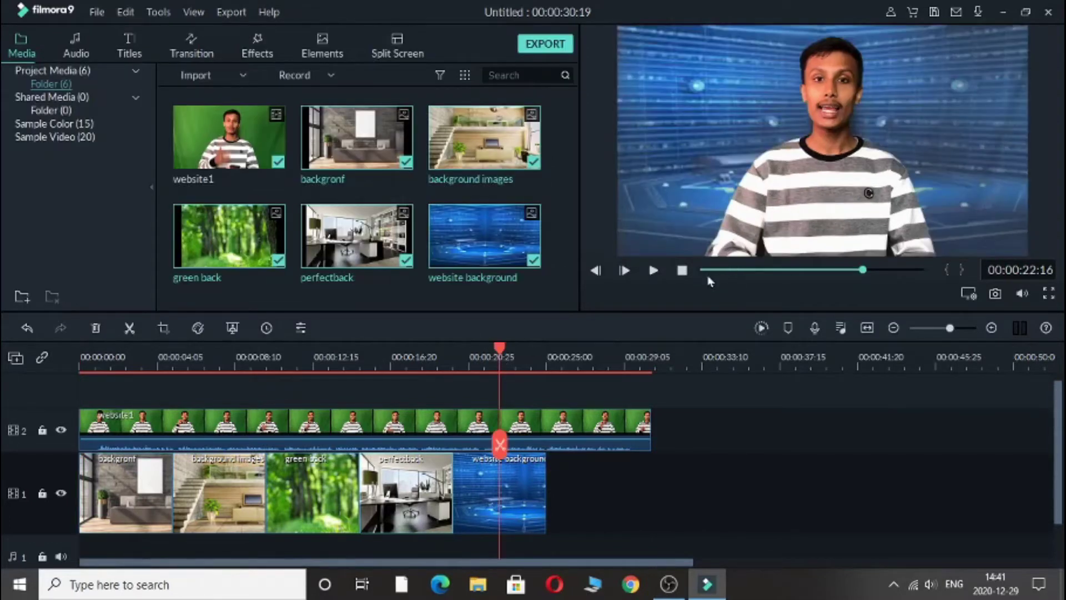
{"action": "left_click", "coordinate": [682, 270]}
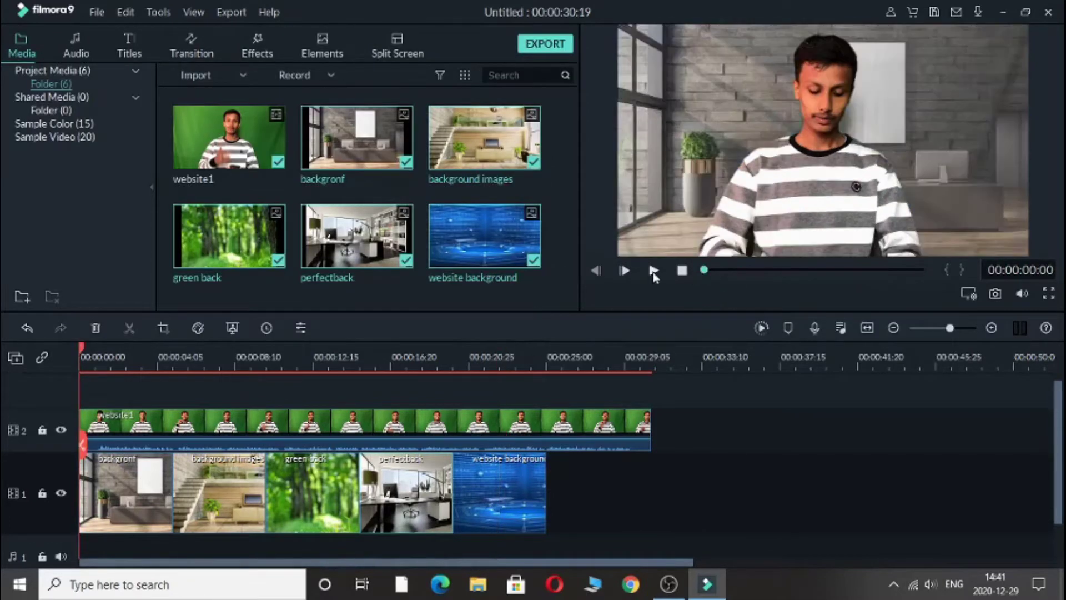
{"action": "left_click", "coordinate": [654, 271]}
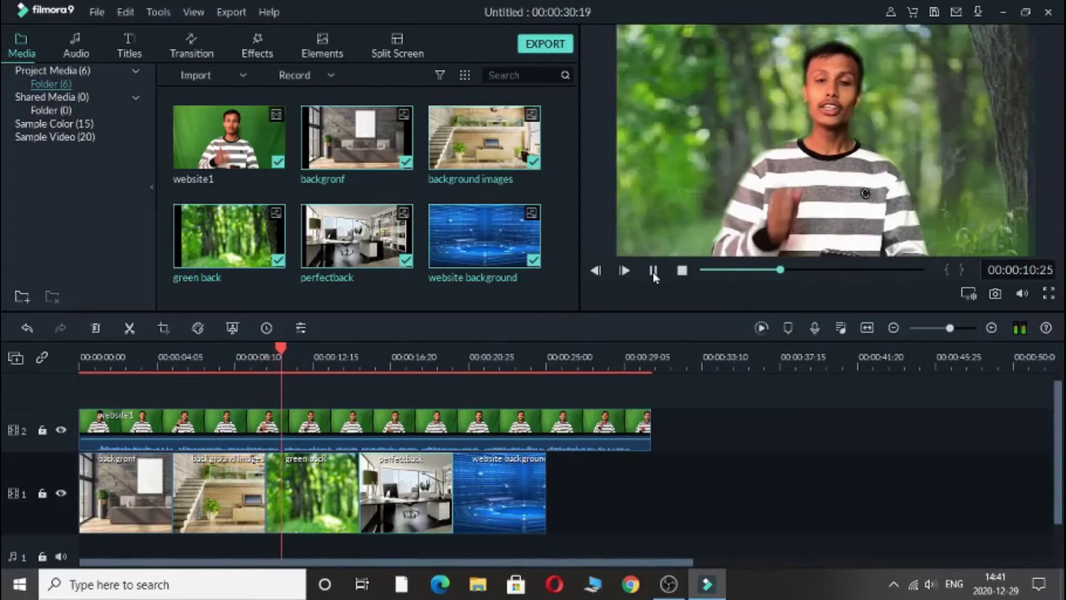
{"action": "left_click", "coordinate": [1048, 295]}
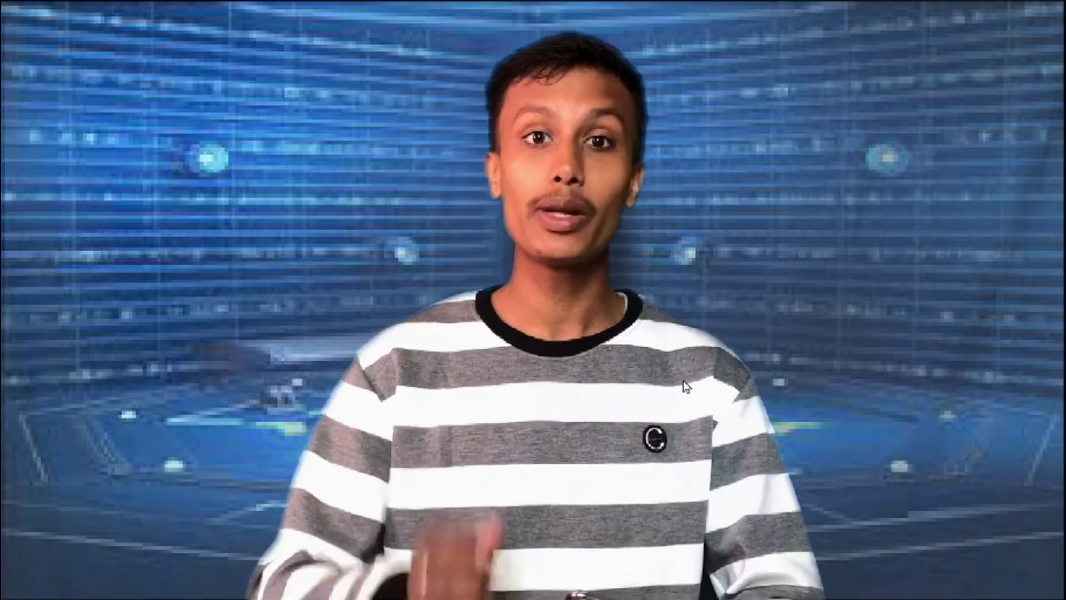
{"action": "key", "text": "Escape"}
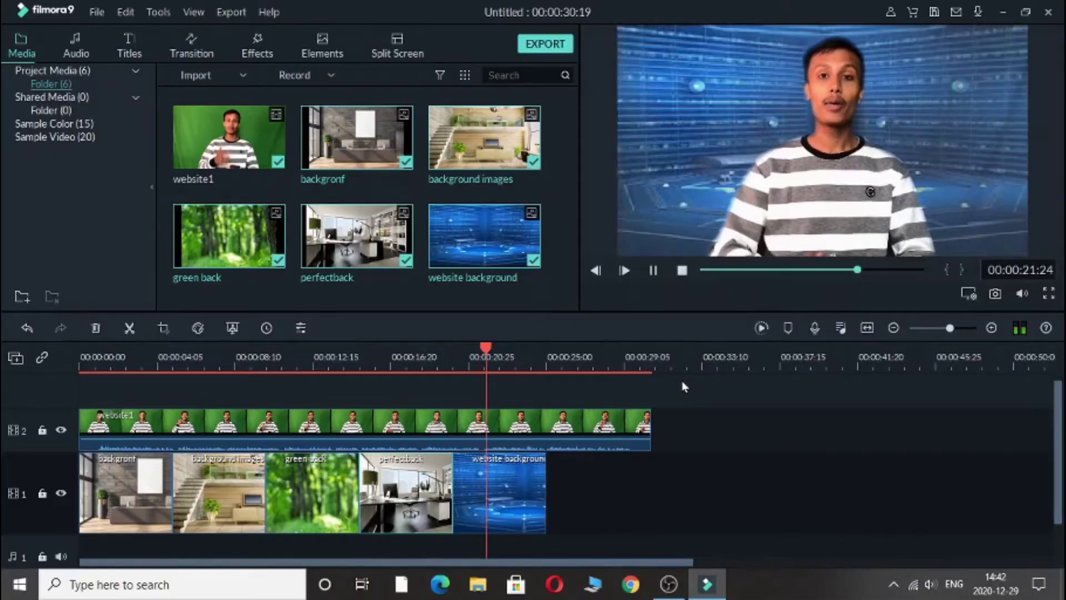
{"action": "left_click", "coordinate": [654, 270]}
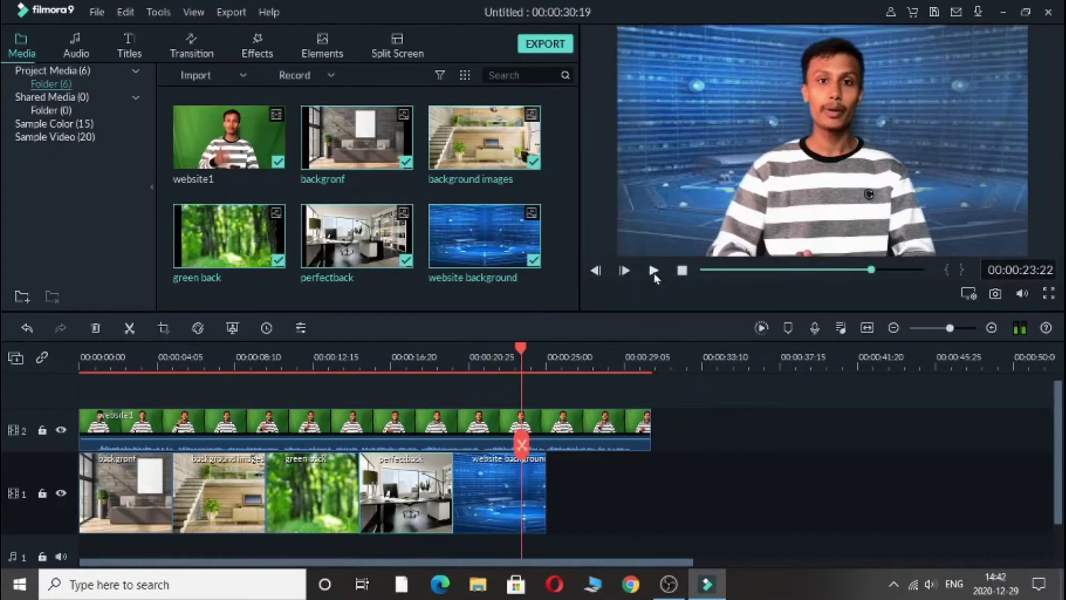
Step: Delete the website background, green back, background images and backgronf clips from track 1, keeping only perfectback
{"action": "left_click", "coordinate": [495, 475]}
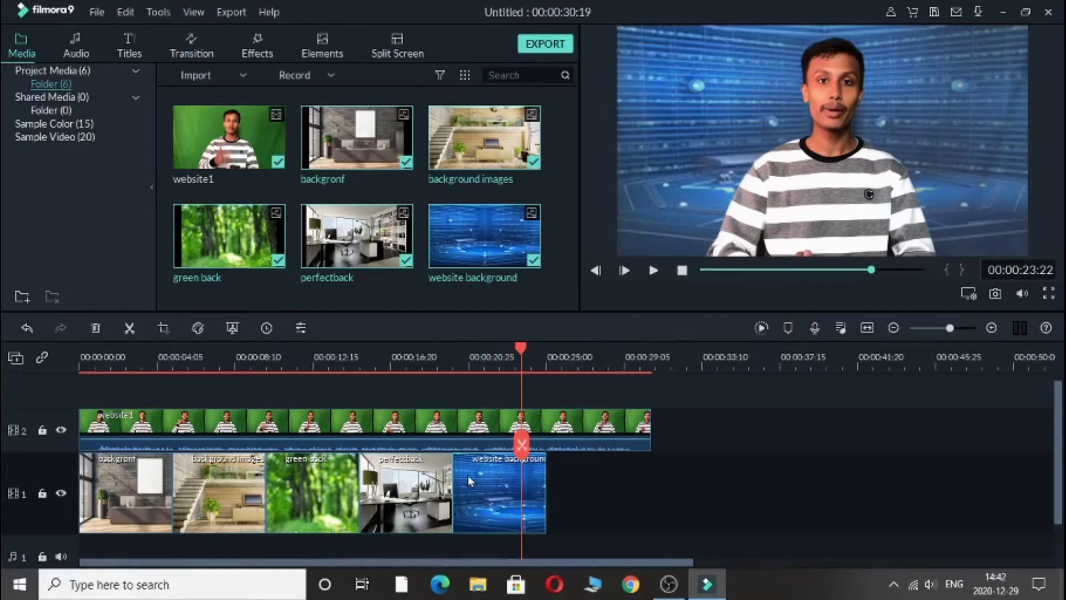
{"action": "key", "text": "Delete"}
{"action": "left_click", "coordinate": [332, 487]}
{"action": "key", "text": "Delete"}
{"action": "left_click", "coordinate": [233, 488]}
{"action": "key", "text": "Delete"}
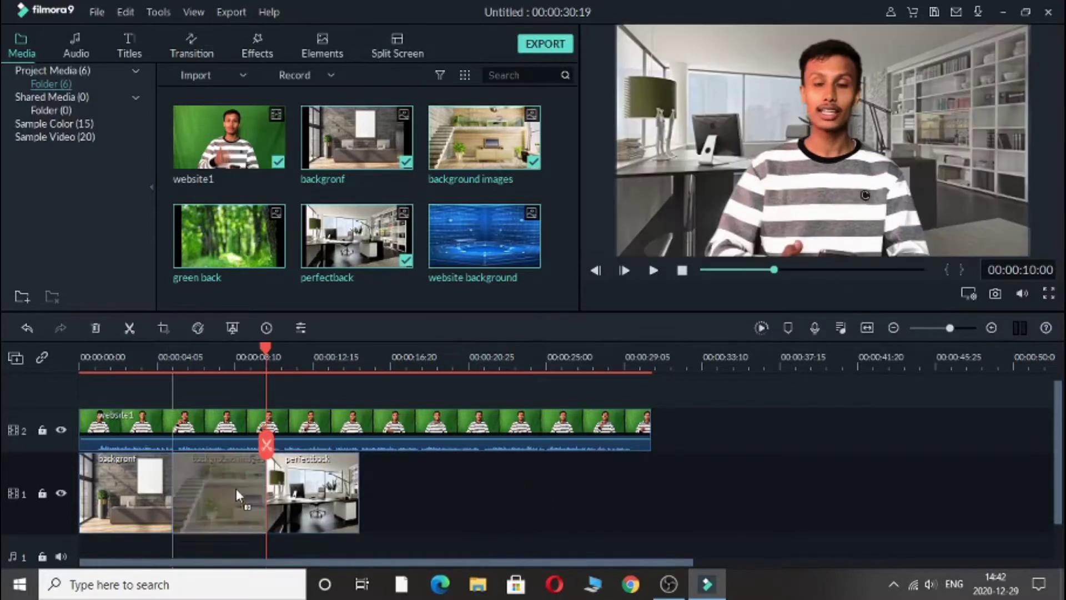
{"action": "left_click", "coordinate": [153, 491]}
{"action": "key", "text": "Delete"}
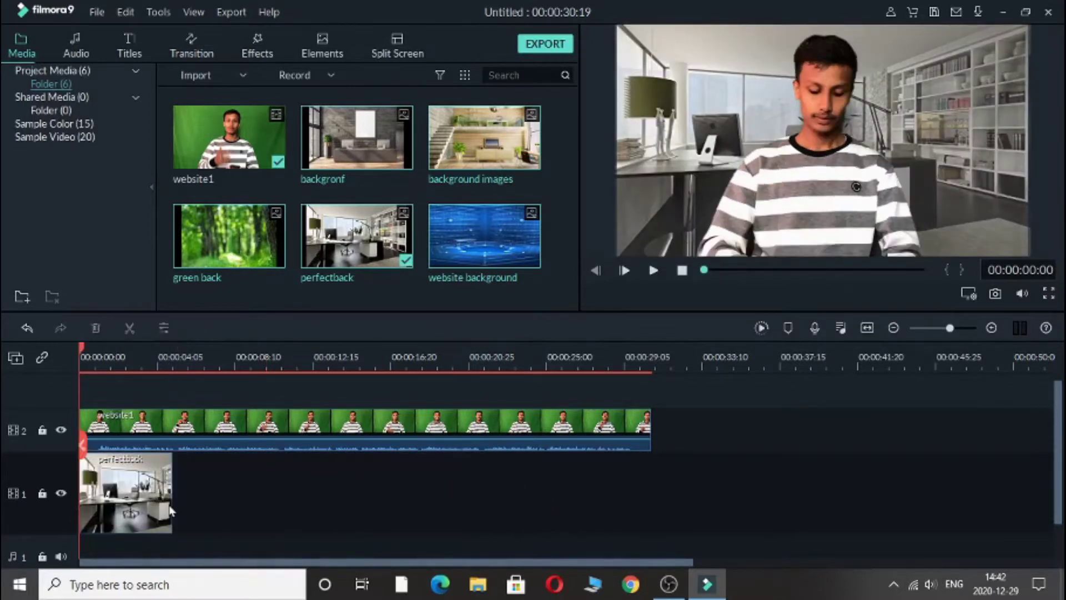
Step: Extend the perfectback clip to the end of the website1 clip and play the result full screen
{"action": "left_click", "coordinate": [170, 493]}
{"action": "left_click_drag", "start_coordinate": [174, 490], "coordinate": [650, 522]}
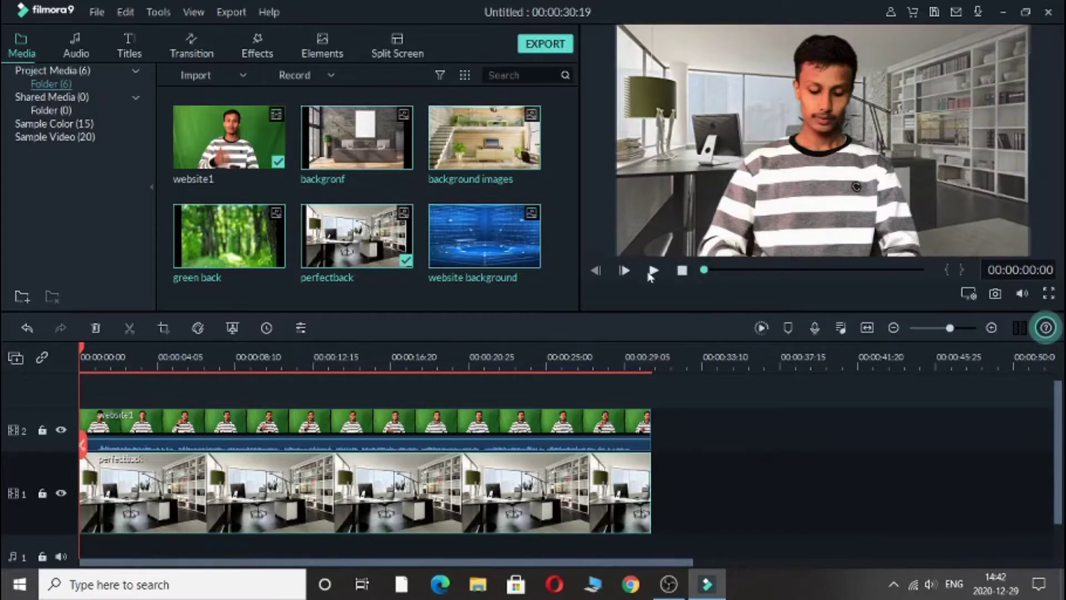
{"action": "left_click", "coordinate": [652, 273]}
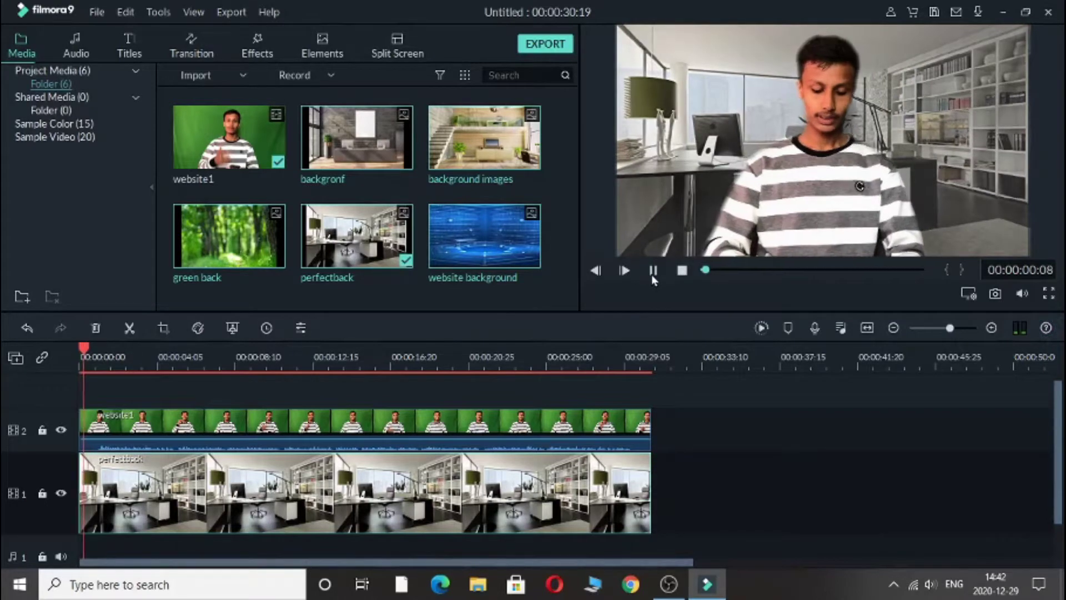
{"action": "left_click", "coordinate": [1048, 293]}
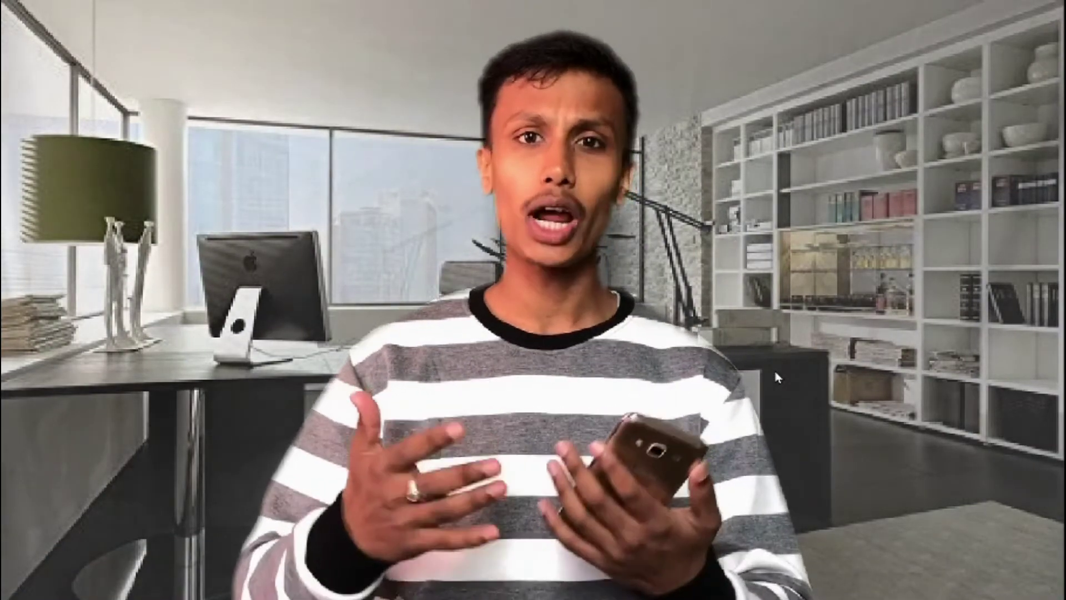
{"action": "key", "text": "Escape"}
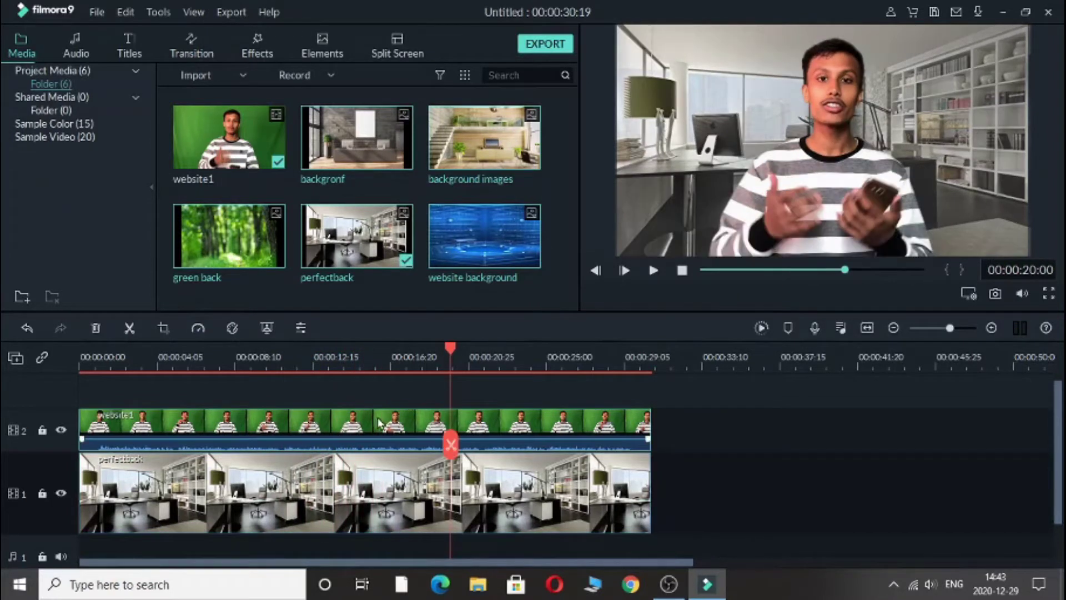
Step: Reset the website1 clip's Chroma Key settings, accept the change and play part of the unkeyed footage
{"action": "right_click", "coordinate": [379, 424]}
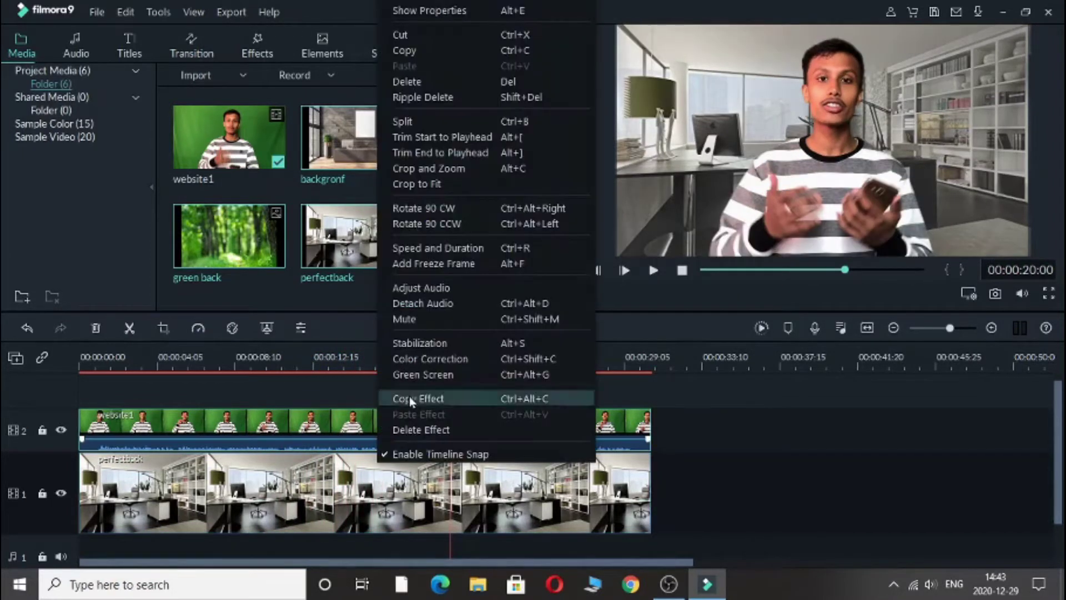
{"action": "left_click", "coordinate": [439, 373]}
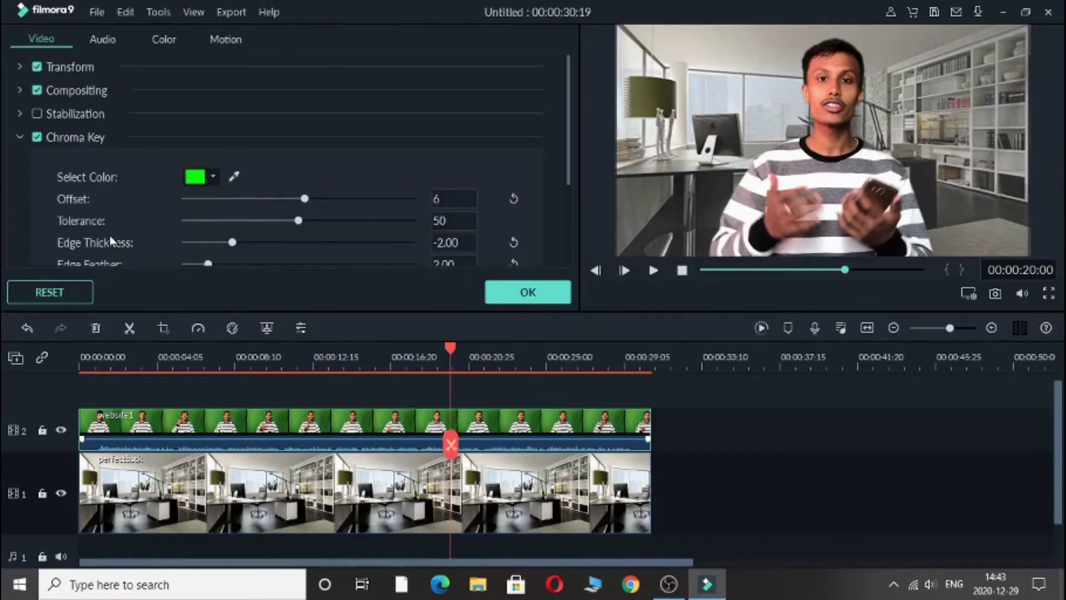
{"action": "left_click", "coordinate": [82, 291]}
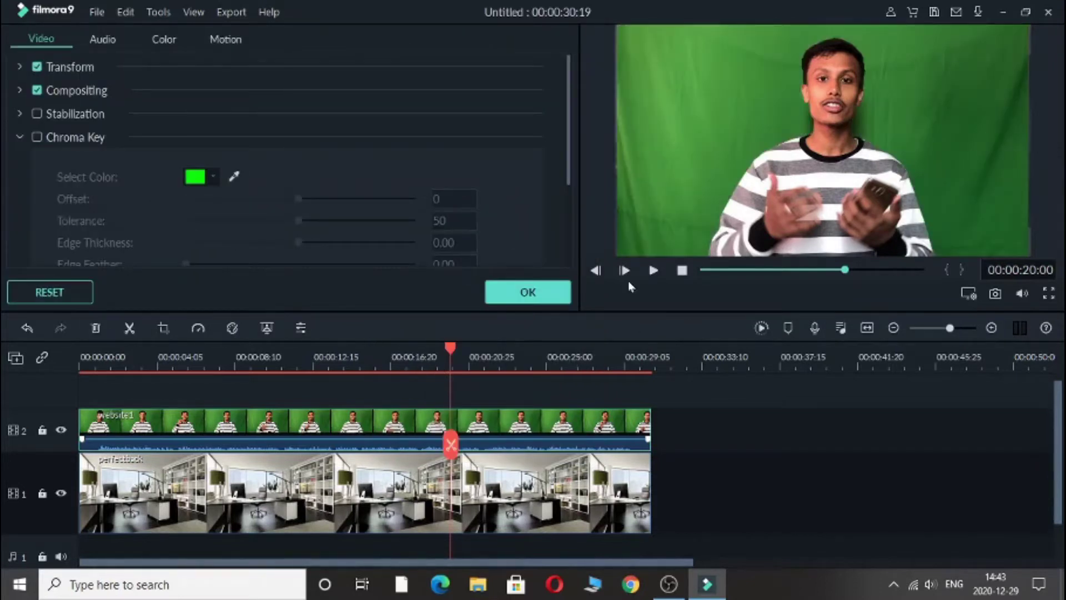
{"action": "left_click", "coordinate": [528, 292]}
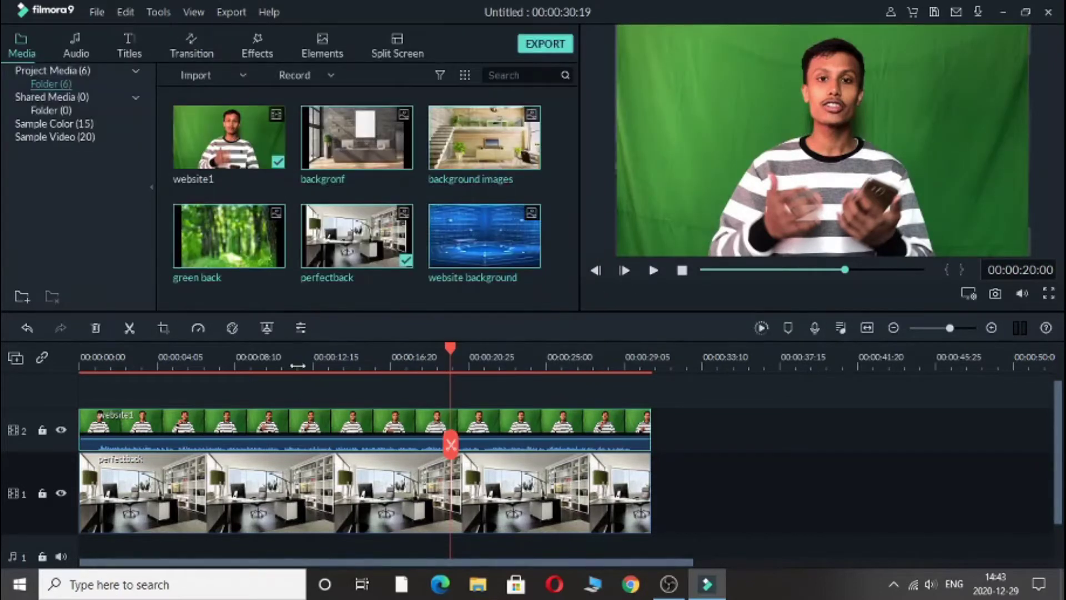
{"action": "left_click", "coordinate": [288, 362]}
{"action": "left_click", "coordinate": [654, 270]}
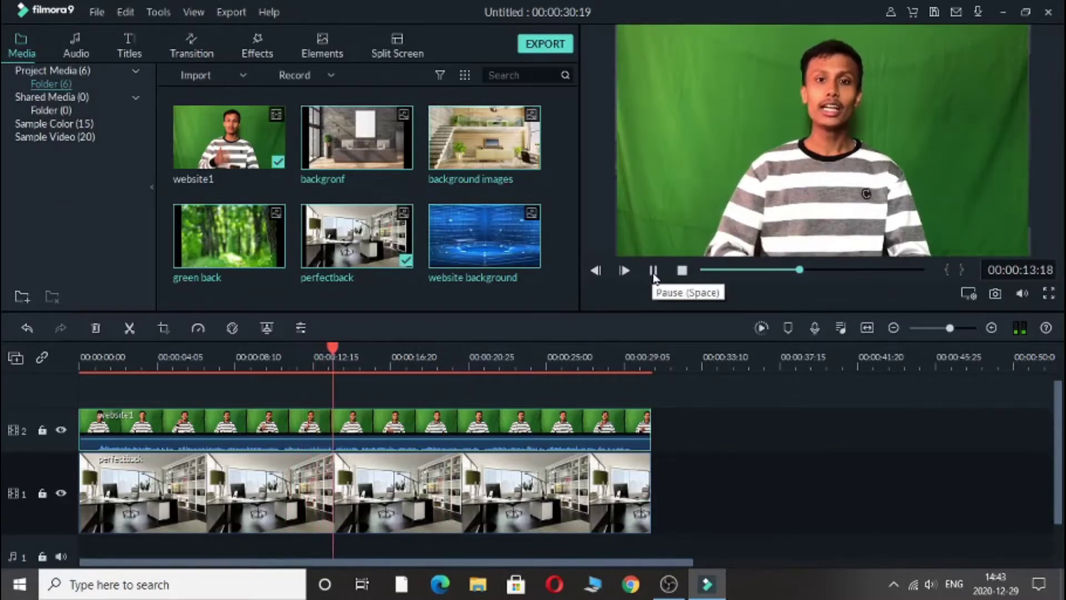
{"action": "left_click", "coordinate": [652, 275]}
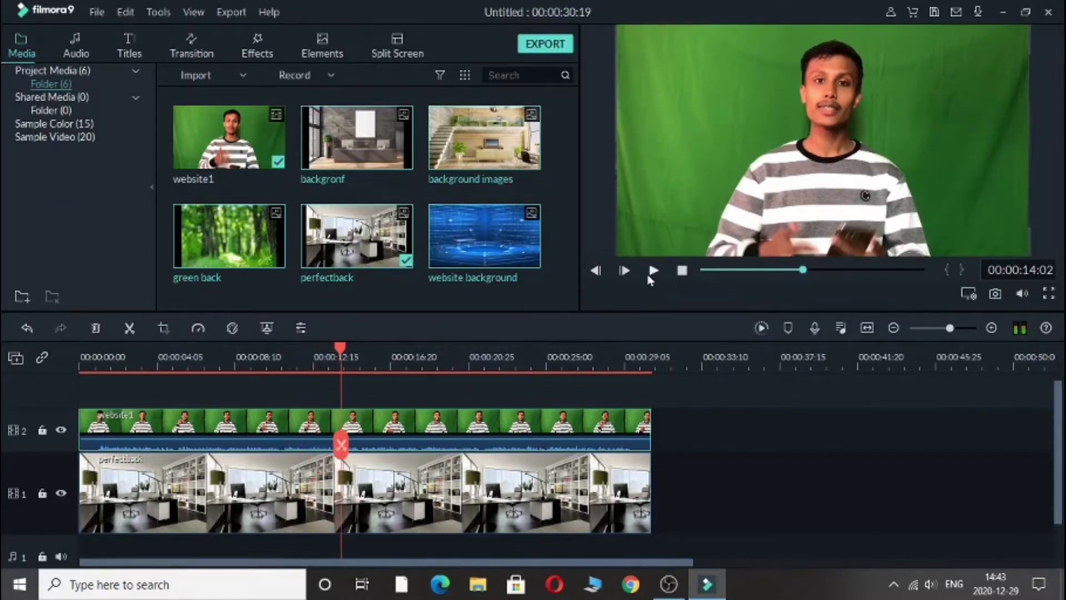
Step: Reapply Green Screen to the website1 clip with a Chroma Key offset of 6, accept it and play the result
{"action": "right_click", "coordinate": [254, 424]}
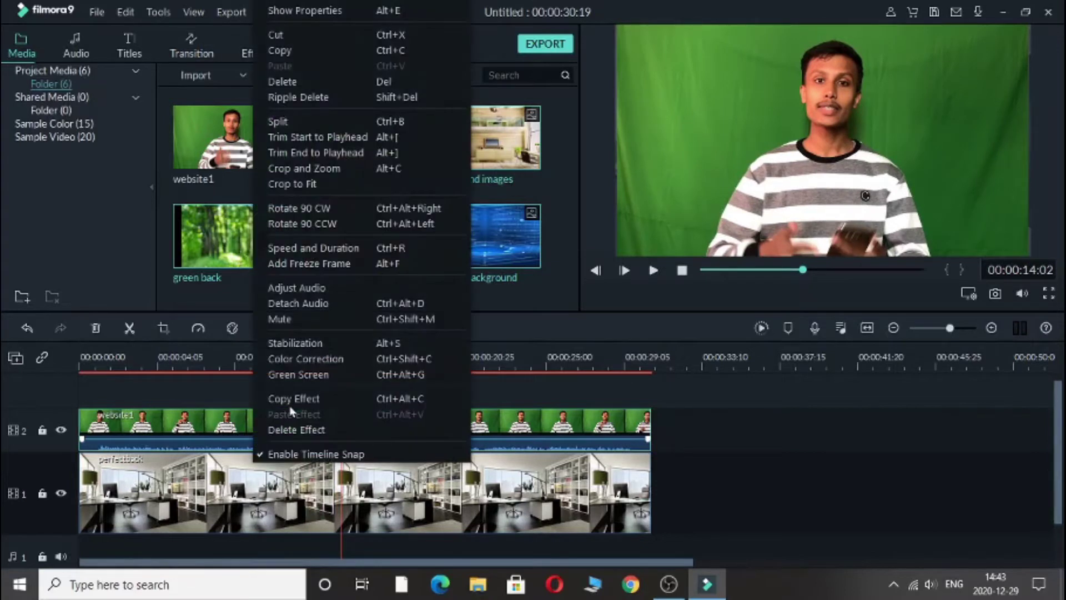
{"action": "left_click", "coordinate": [376, 374]}
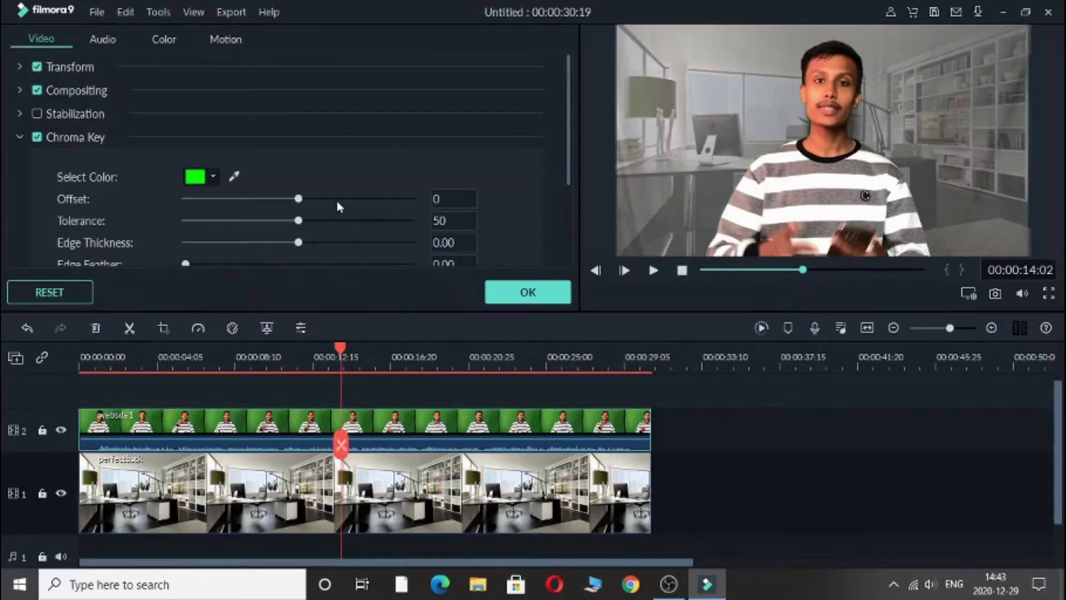
{"action": "left_click", "coordinate": [302, 201]}
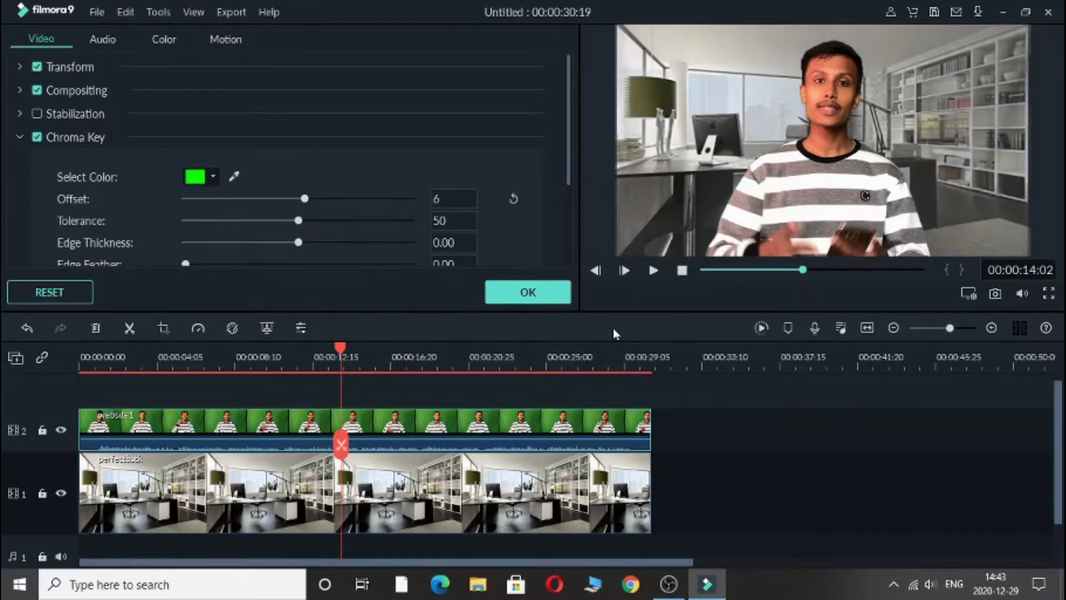
{"action": "left_click", "coordinate": [535, 291]}
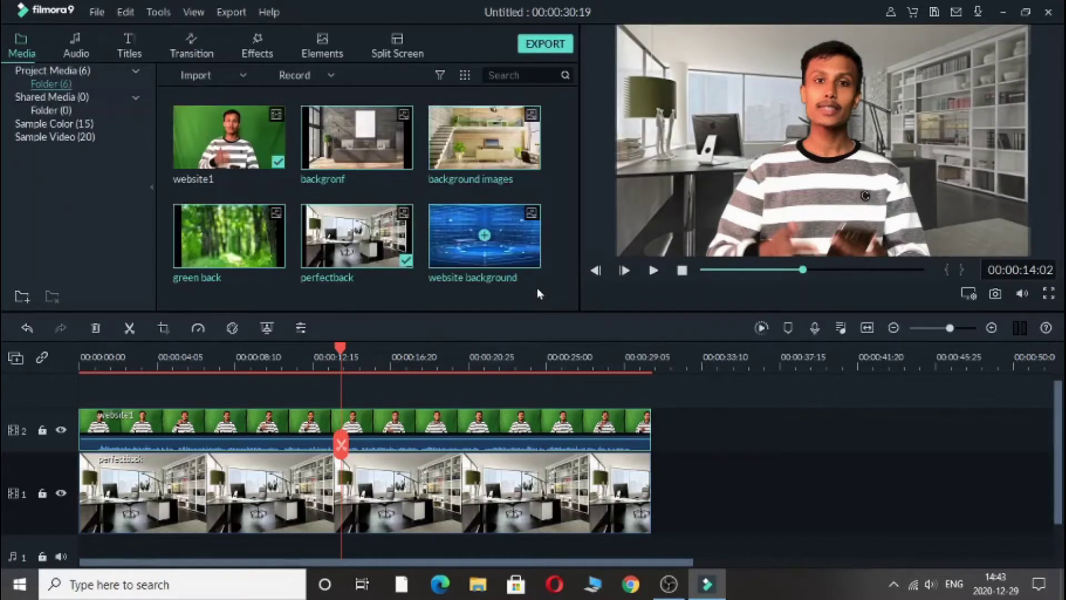
{"action": "left_click", "coordinate": [651, 276]}
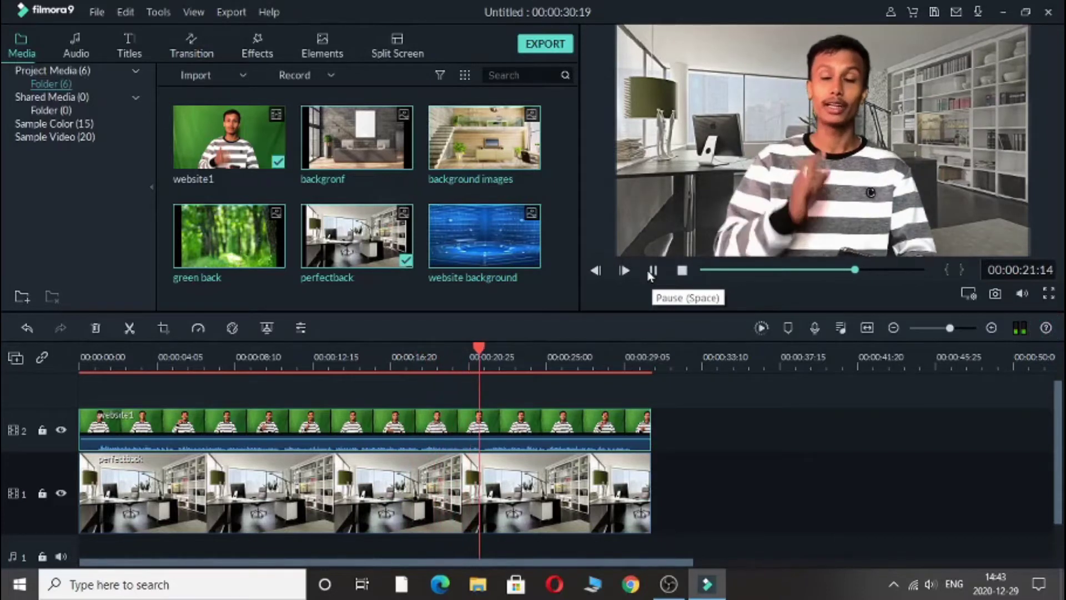
{"action": "left_click", "coordinate": [650, 272]}
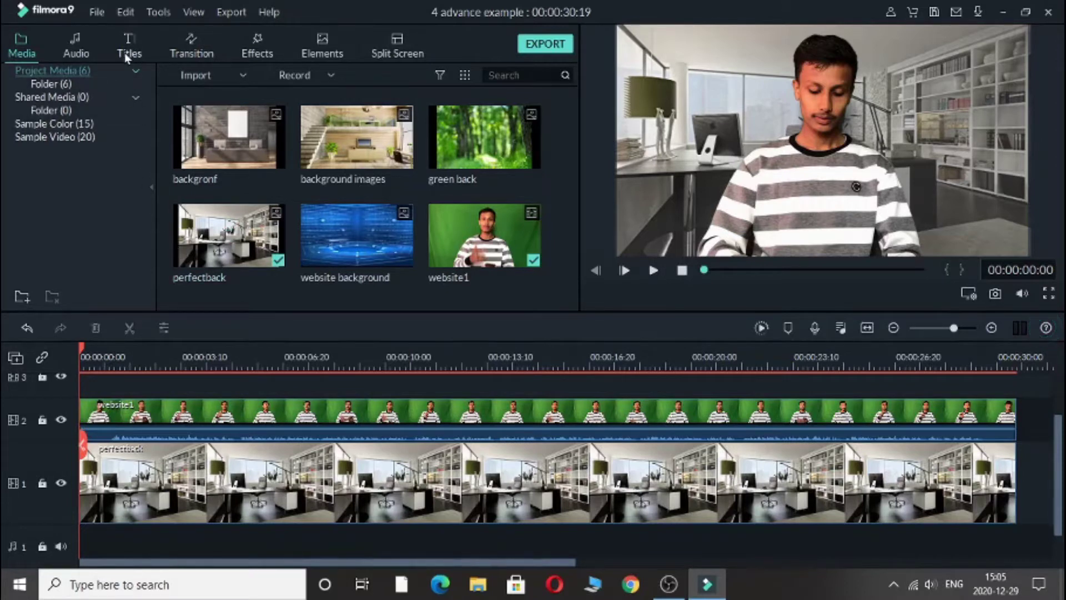
Step: Add the Title 2 preset to track 3 and extend it over the full length of the website1 clip
{"action": "left_click", "coordinate": [124, 52]}
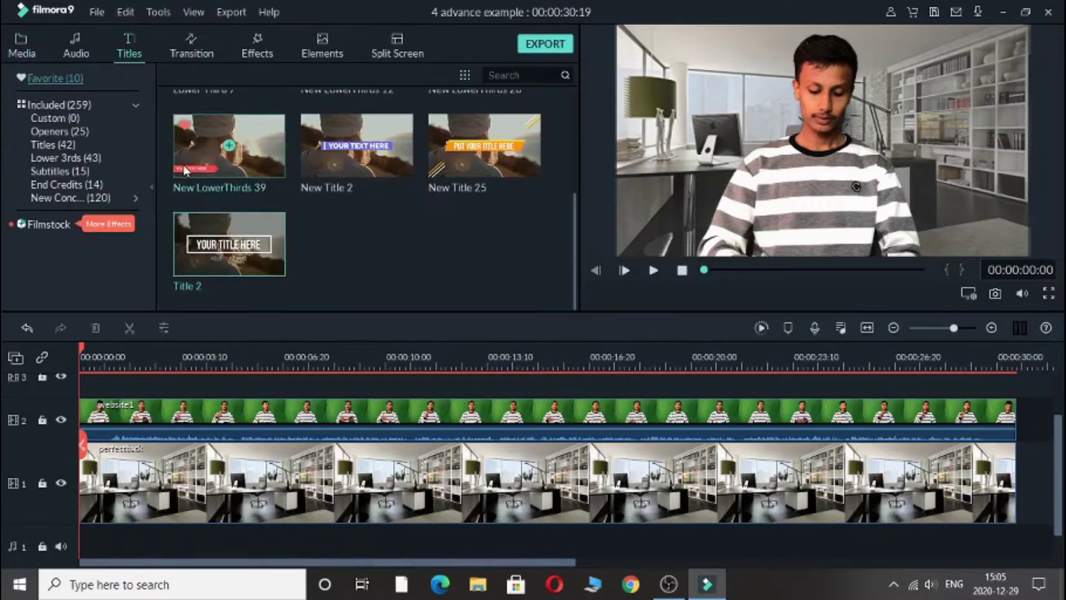
{"action": "mouse_move", "coordinate": [250, 267]}
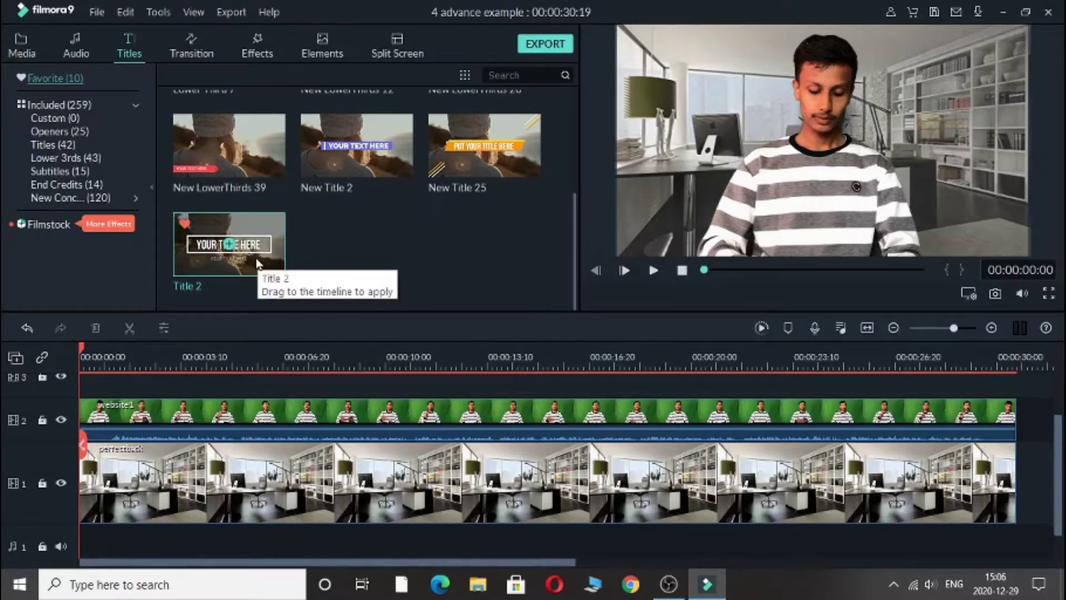
{"action": "left_click_drag", "start_coordinate": [183, 340], "coordinate": [1015, 422]}
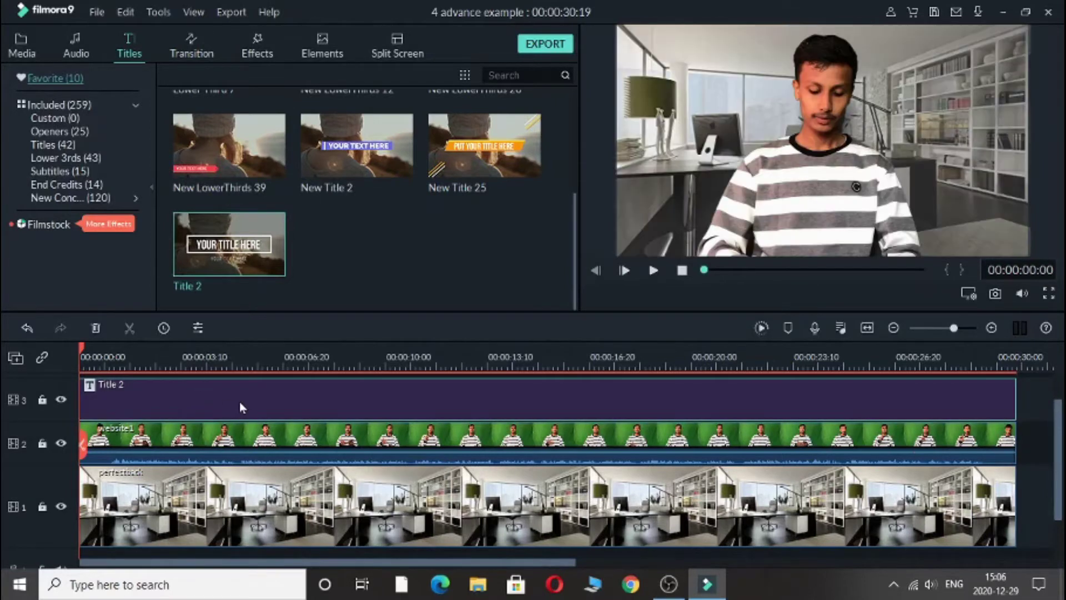
Step: Open Title 2 for advanced editing and delete both of its text lines and the white frame
{"action": "right_click", "coordinate": [245, 394]}
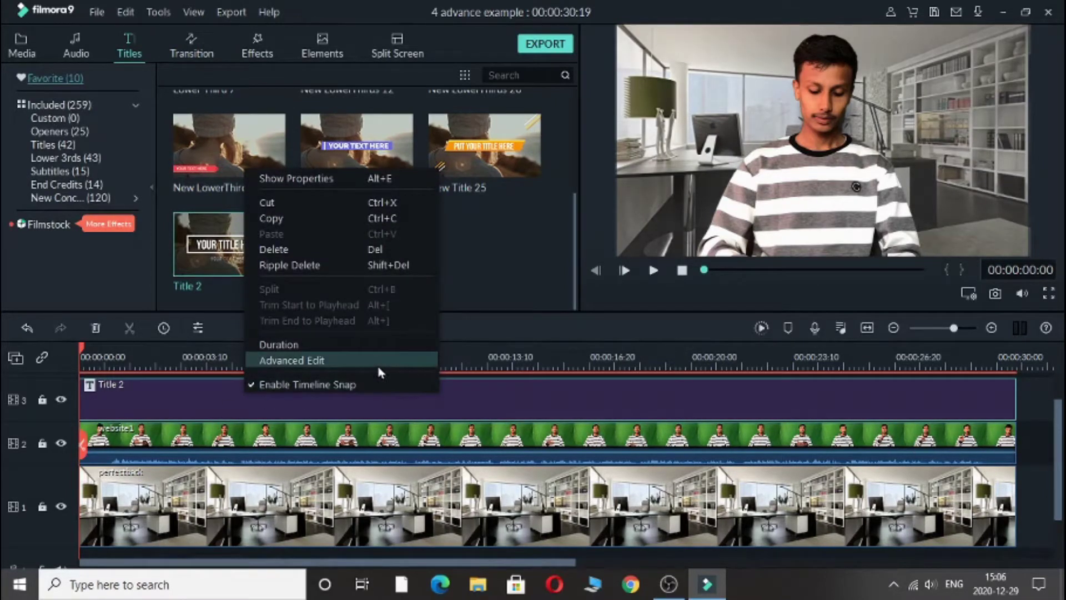
{"action": "left_click", "coordinate": [383, 363]}
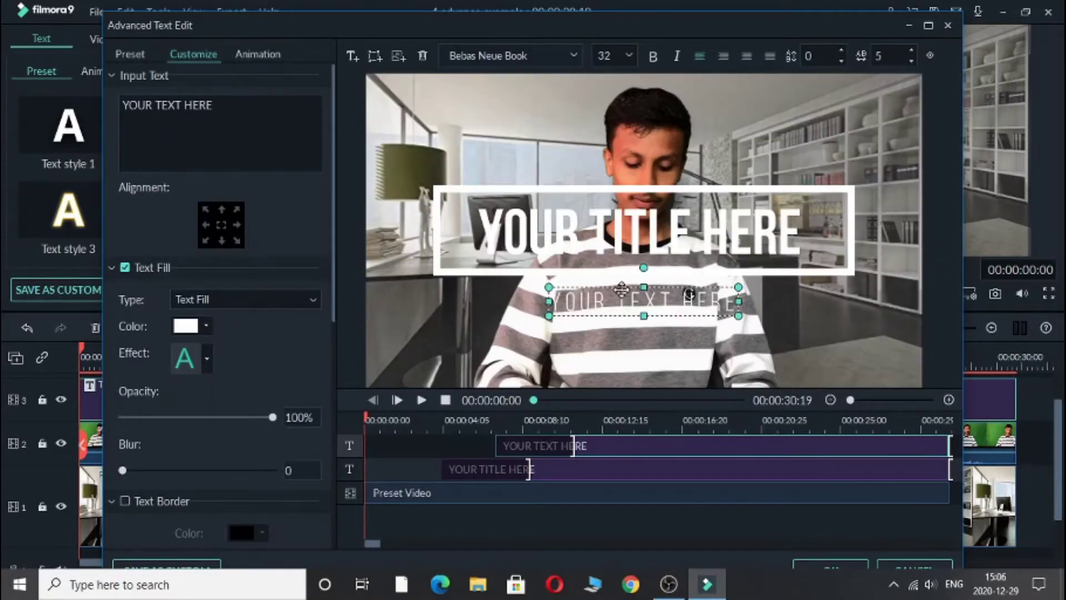
{"action": "key", "text": "Delete"}
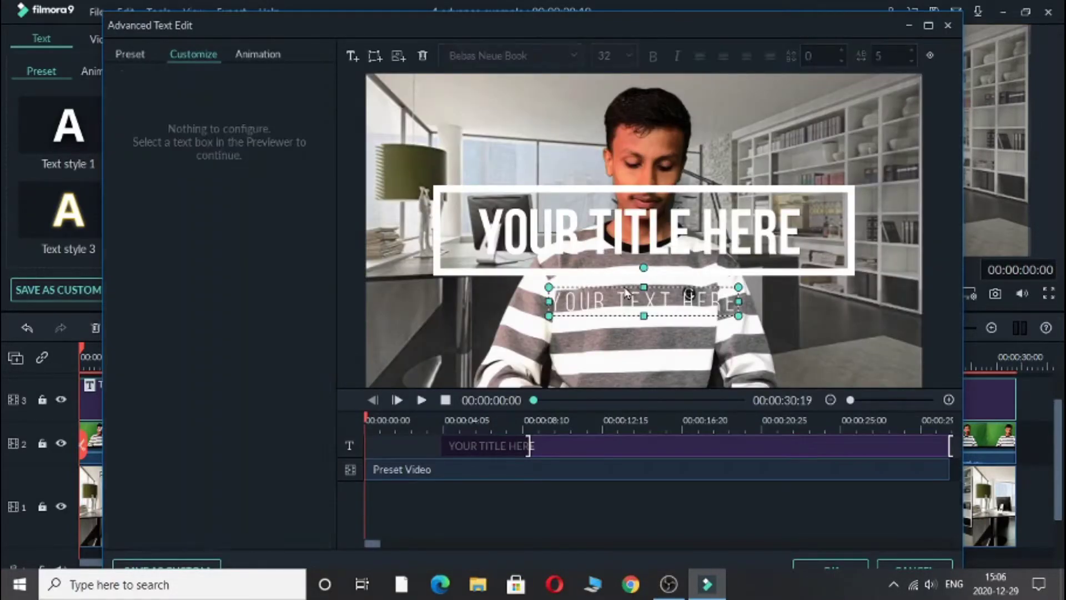
{"action": "left_click", "coordinate": [634, 236]}
{"action": "key", "text": "Delete"}
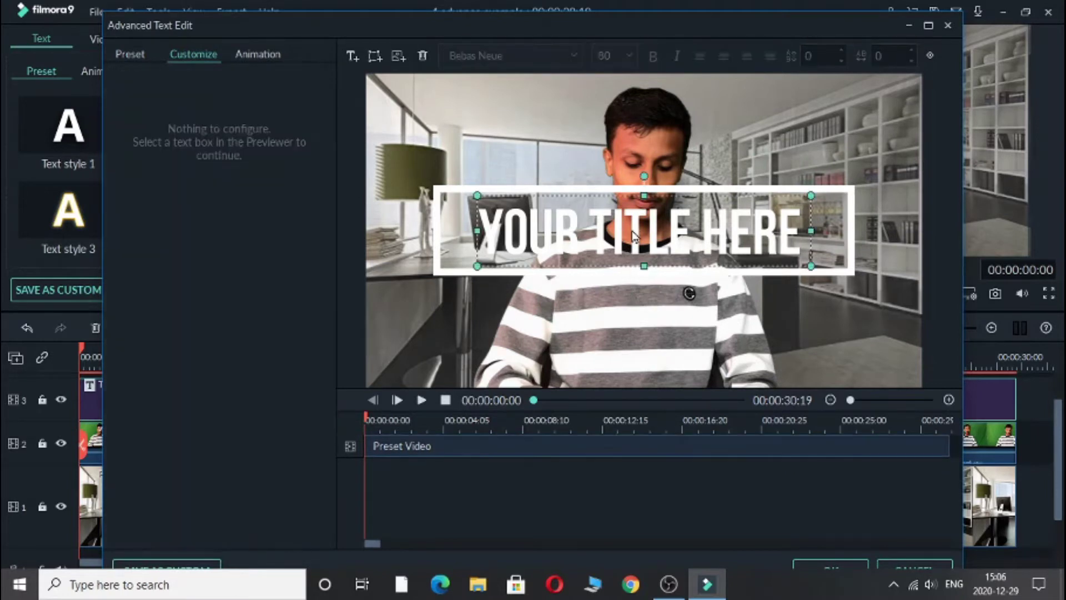
{"action": "left_click", "coordinate": [631, 191]}
{"action": "key", "text": "Delete"}
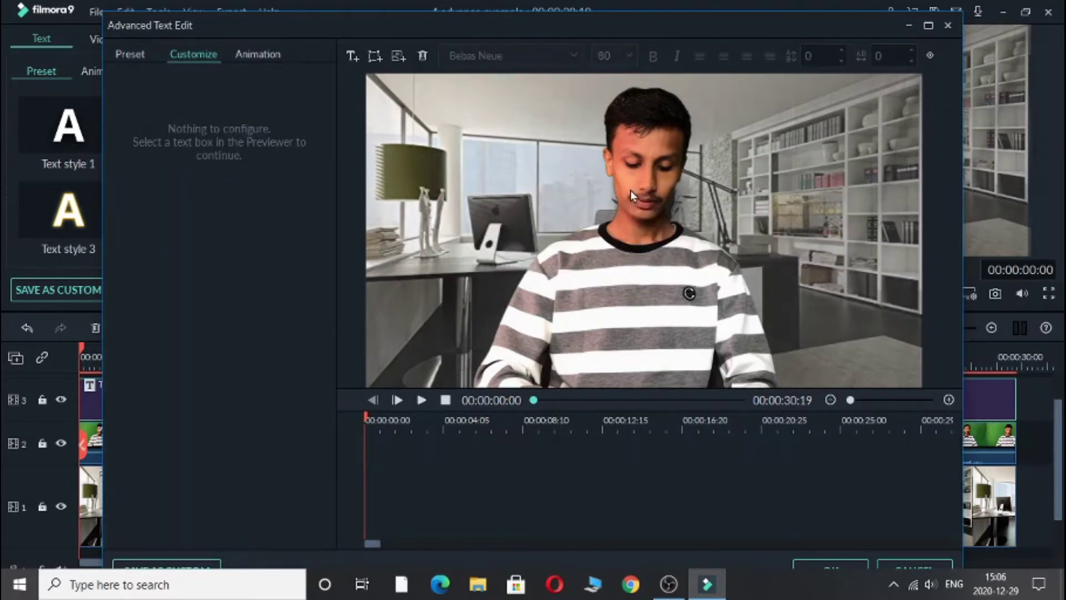
Step: Insert a round rectangle shape into the title and clear its placeholder text
{"action": "left_click", "coordinate": [372, 60]}
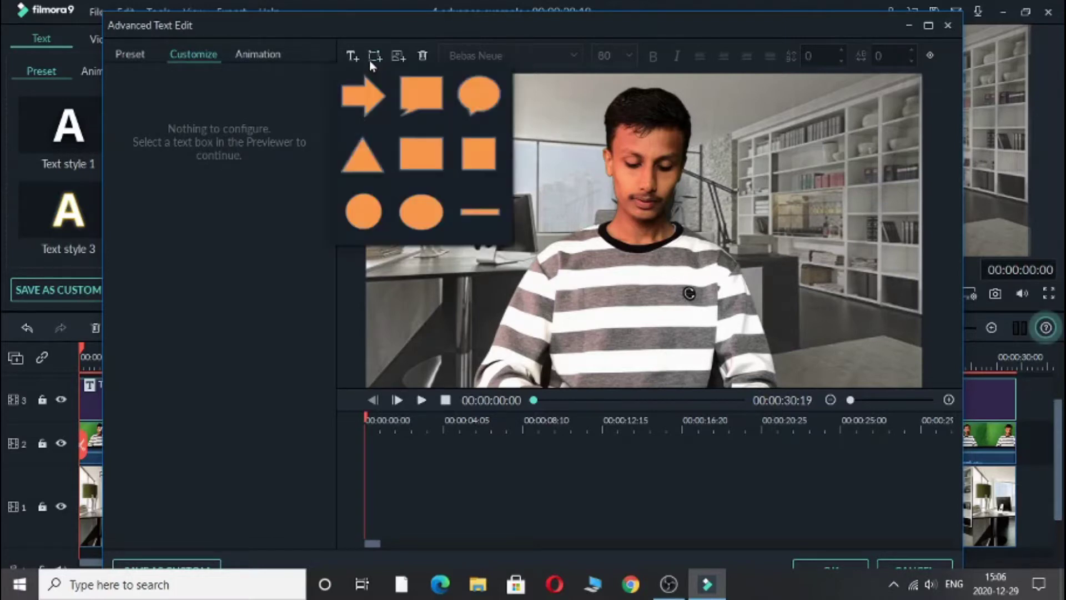
{"action": "left_click", "coordinate": [419, 146]}
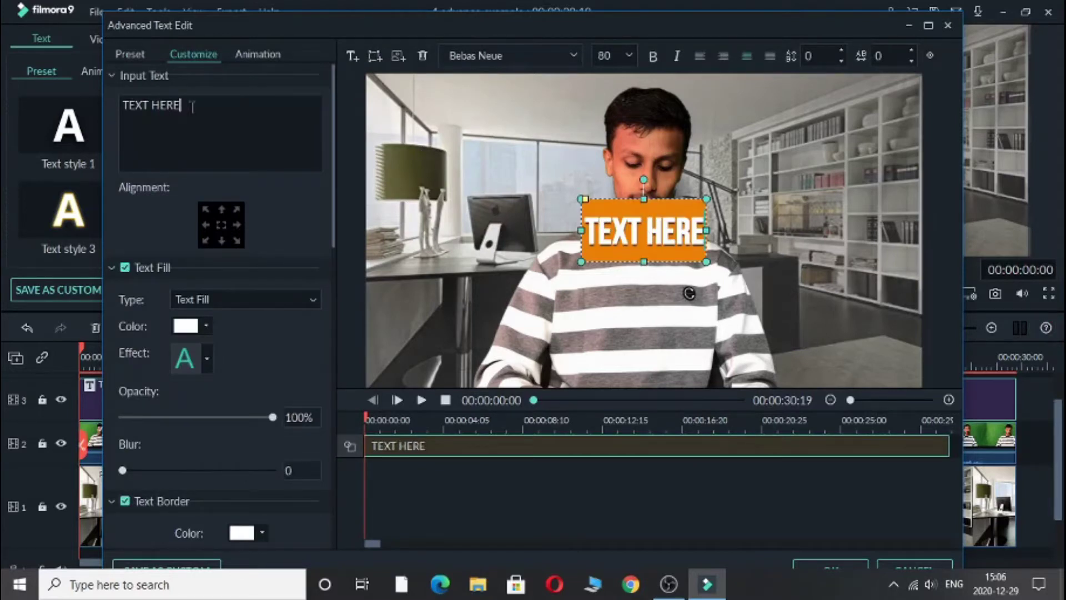
{"action": "key", "text": "BackSpace"}
{"action": "key", "text": "BackSpace"}
{"action": "key", "text": "BackSpace"}
{"action": "key", "text": "BackSpace"}
{"action": "key", "text": "BackSpace"}
{"action": "key", "text": "BackSpace"}
{"action": "key", "text": "BackSpace"}
{"action": "key", "text": "BackSpace"}
{"action": "key", "text": "BackSpace"}
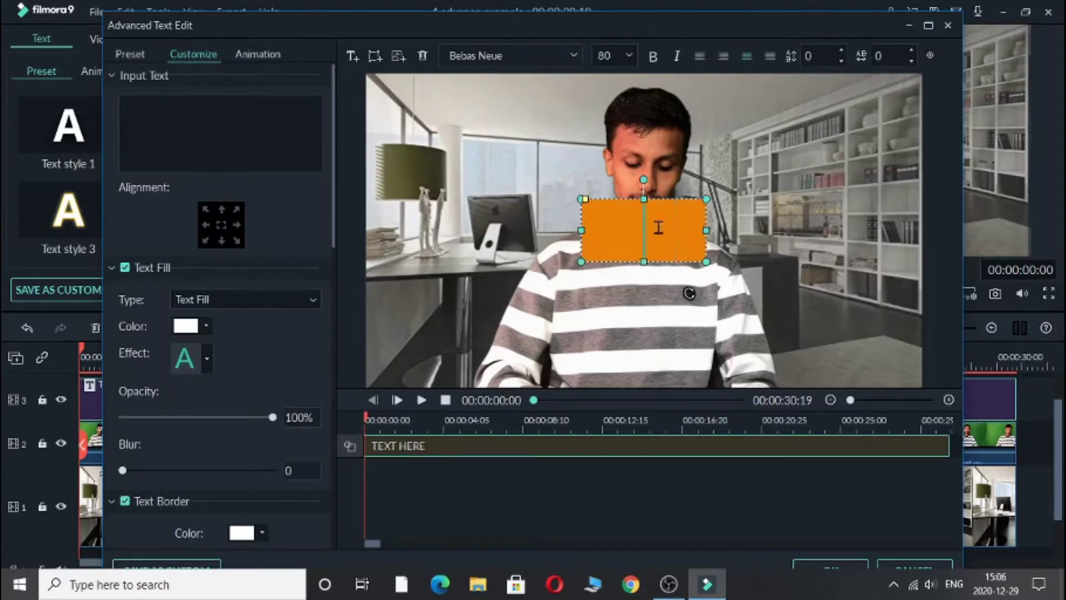
Step: Flatten the orange round rectangle, move it lower and stretch it into a thin bar wider than the video frame
{"action": "left_click_drag", "start_coordinate": [644, 199], "coordinate": [647, 222]}
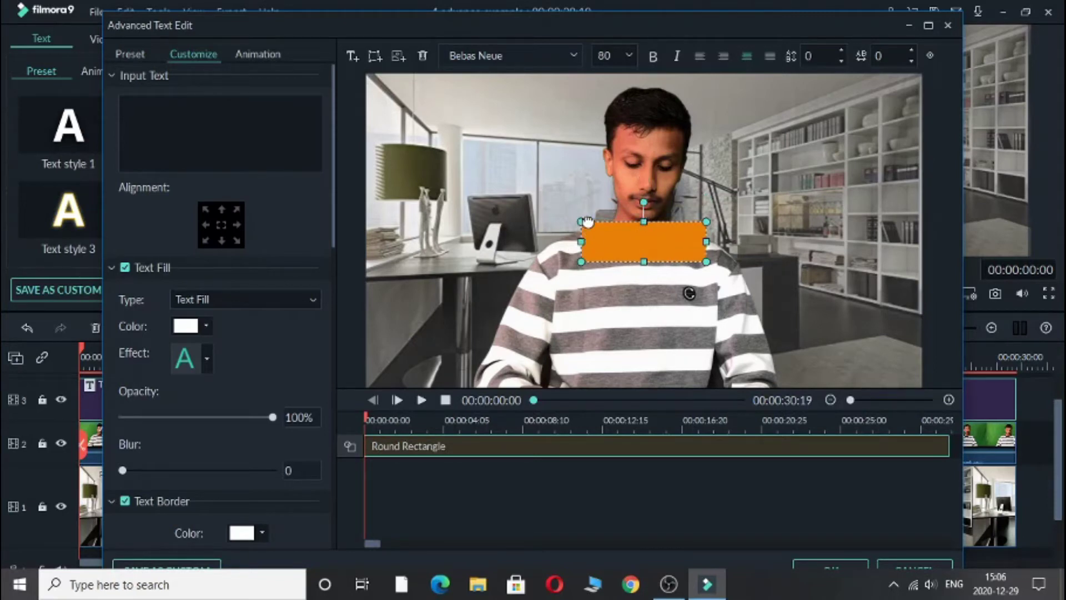
{"action": "left_click_drag", "start_coordinate": [583, 239], "coordinate": [460, 265]}
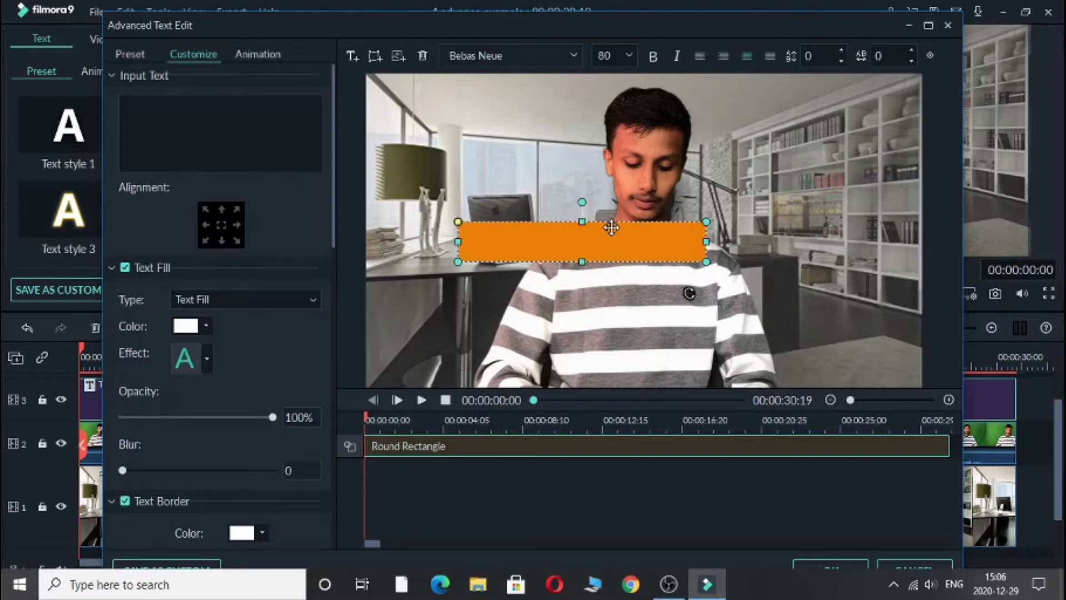
{"action": "left_click_drag", "start_coordinate": [612, 228], "coordinate": [707, 302]}
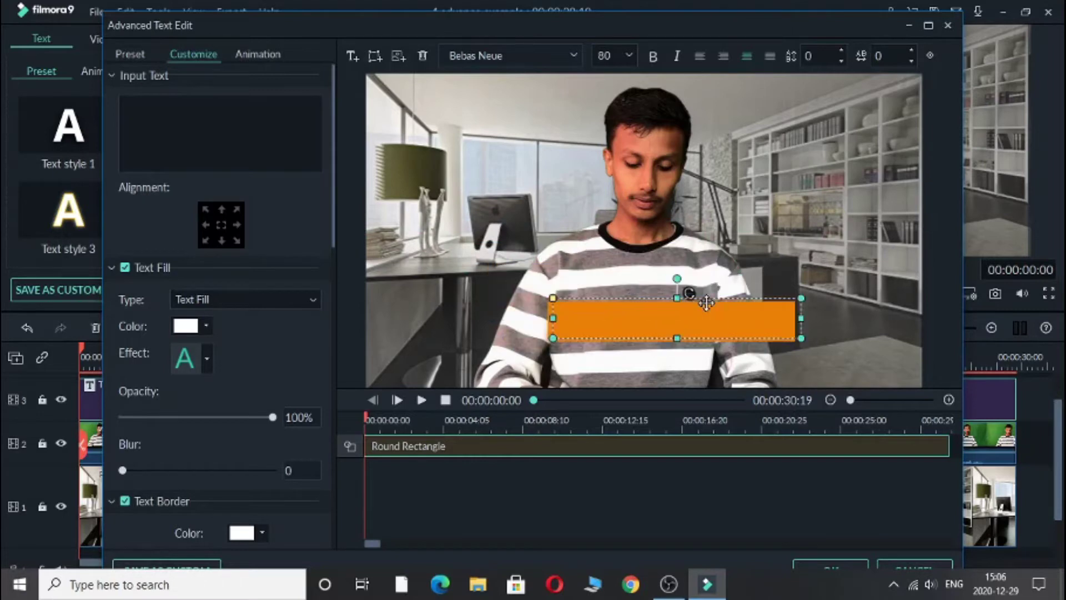
{"action": "left_click_drag", "start_coordinate": [549, 317], "coordinate": [360, 317]}
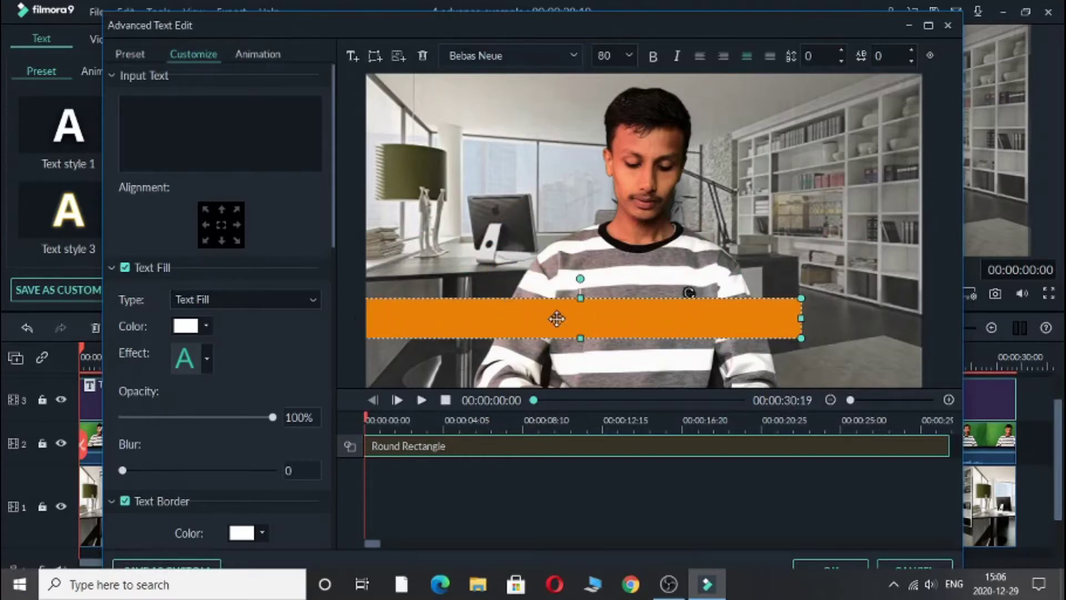
{"action": "left_click_drag", "start_coordinate": [557, 318], "coordinate": [713, 340]}
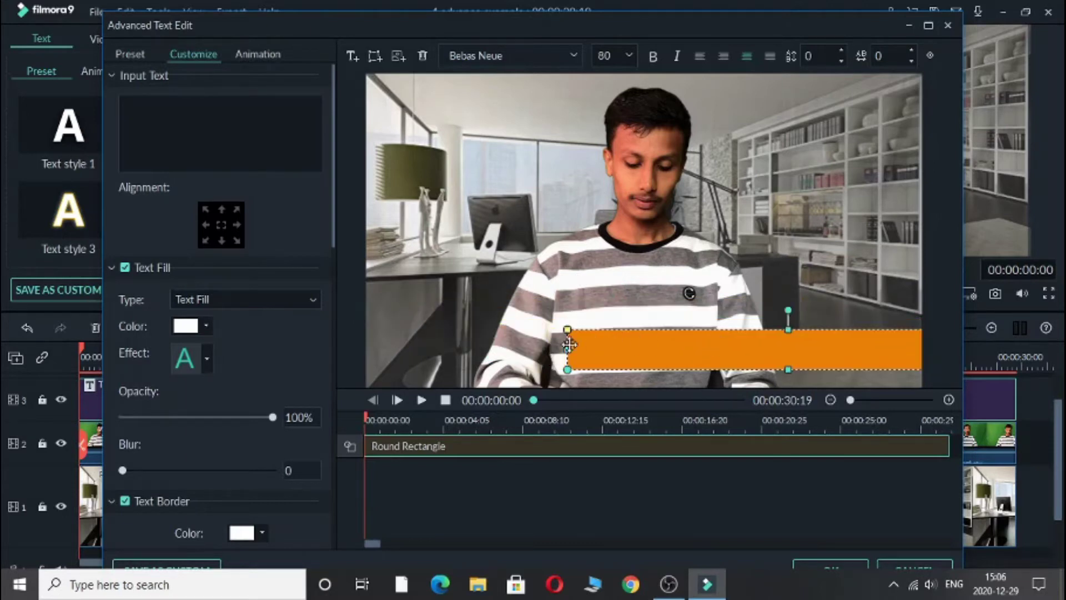
{"action": "left_click_drag", "start_coordinate": [509, 351], "coordinate": [335, 353]}
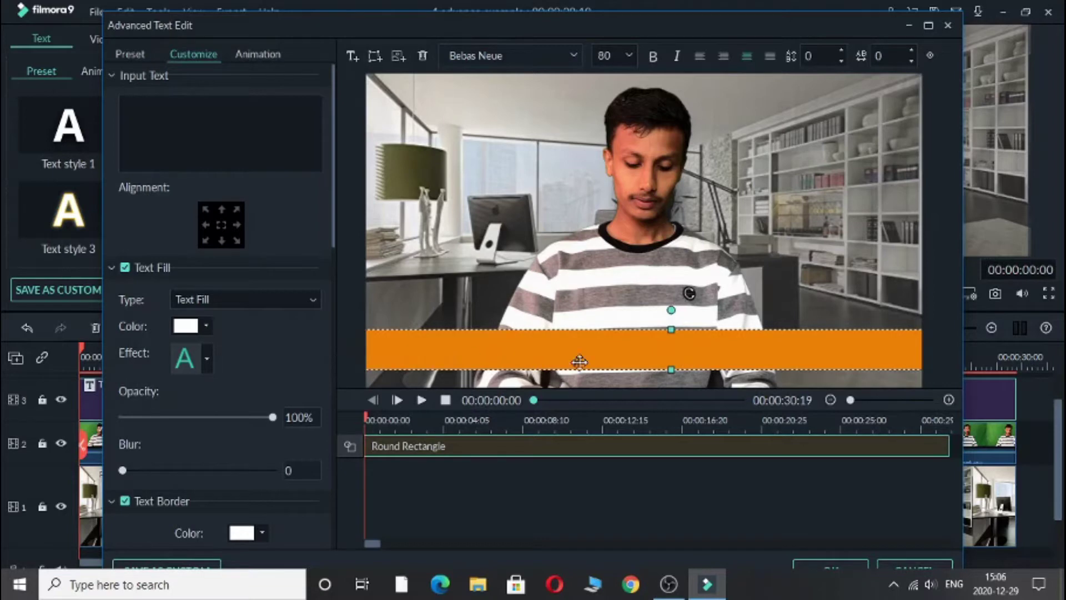
Step: Shift the orange bar sideways to cover the full frame width and nudge it down close to the frame's lower edge
{"action": "left_click_drag", "start_coordinate": [729, 347], "coordinate": [673, 361]}
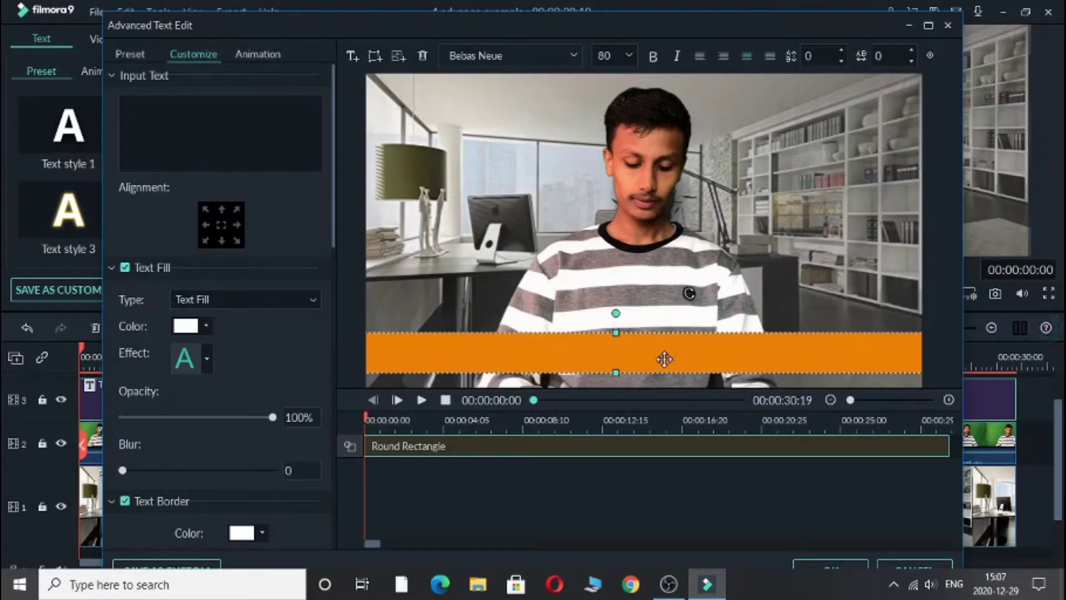
{"action": "key", "text": "Down"}
{"action": "key", "text": "Down"}
{"action": "key", "text": "Down"}
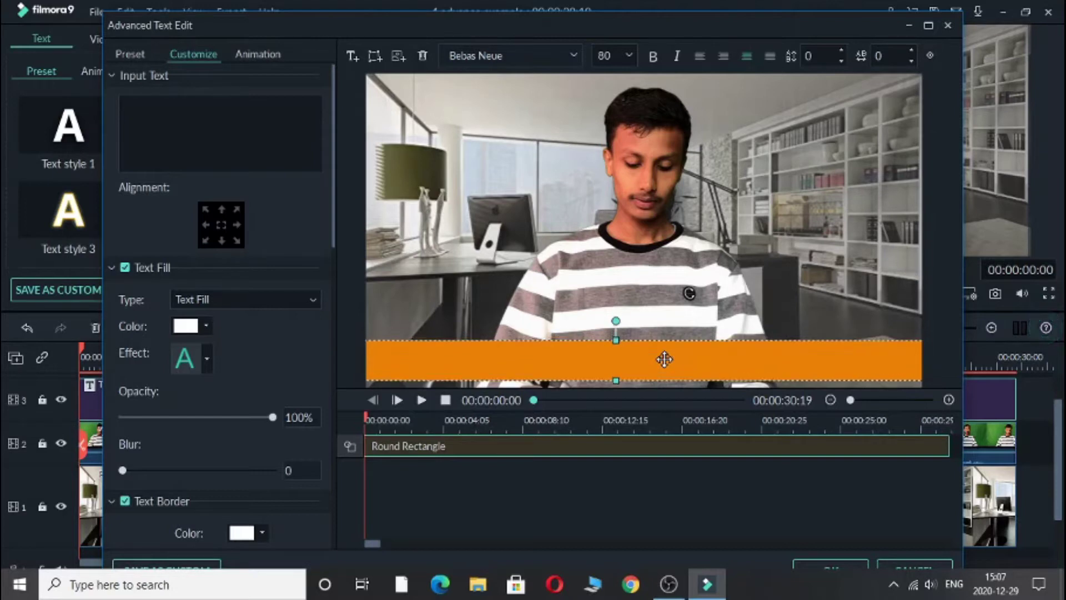
{"action": "key", "text": "Down"}
{"action": "key", "text": "Down"}
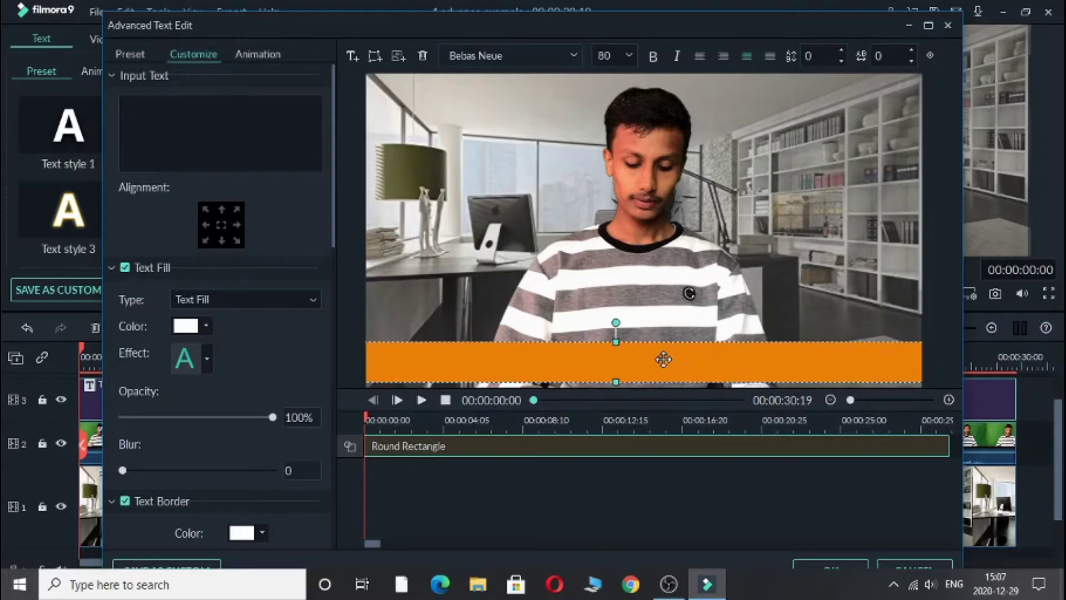
Step: Change the bar's shape fill color to black
{"action": "scroll", "coordinate": [334, 238], "scroll_direction": "down", "scroll_amount": 5}
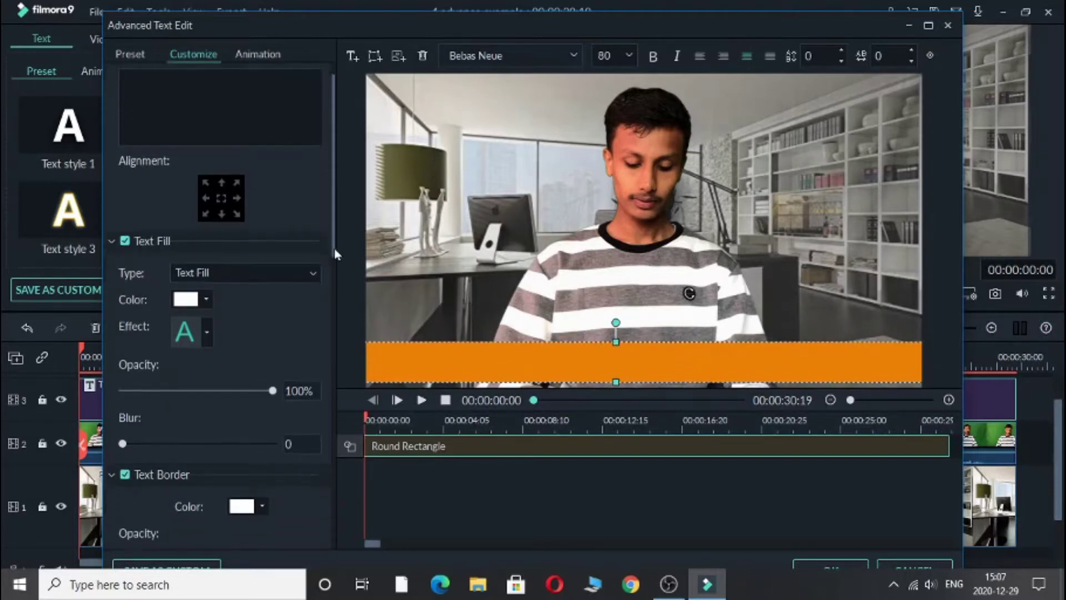
{"action": "left_click_drag", "start_coordinate": [345, 333], "coordinate": [333, 492]}
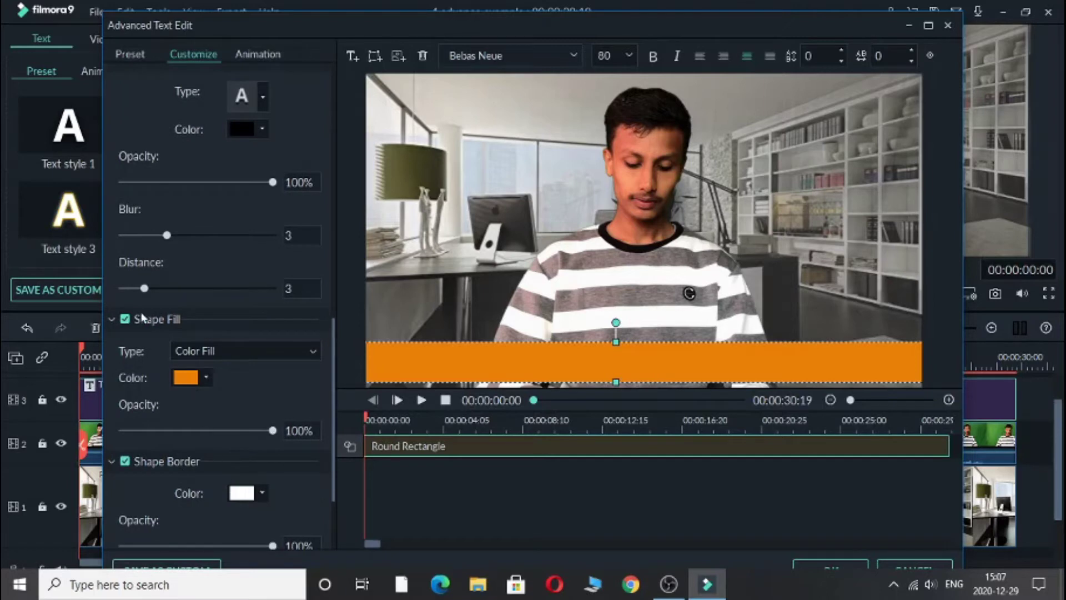
{"action": "left_click", "coordinate": [204, 380]}
{"action": "left_click", "coordinate": [178, 448]}
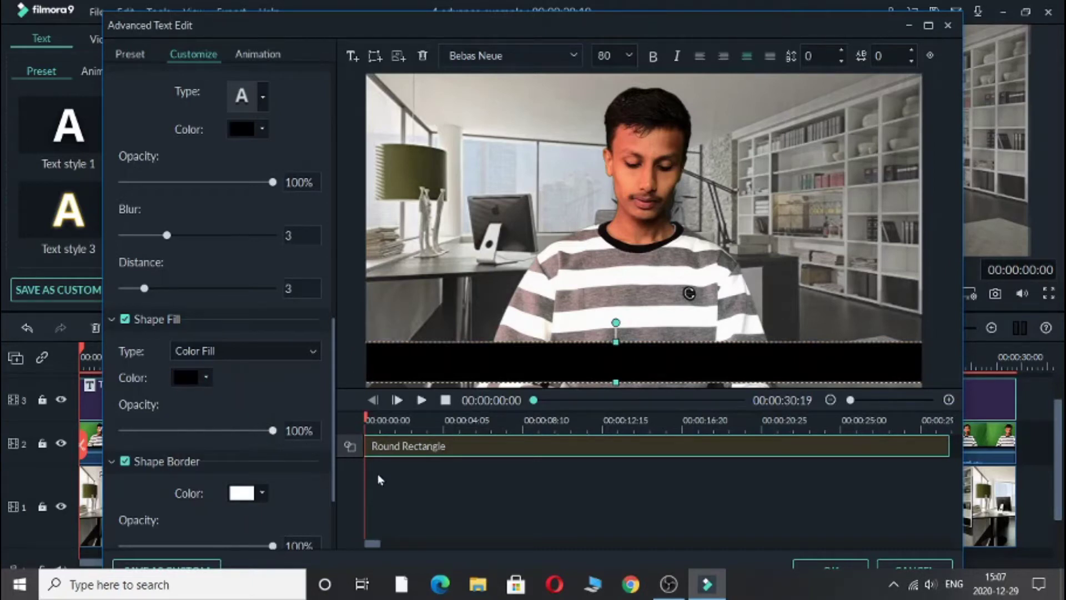
Step: Accept the advanced and basic title edits and briefly play the video with the black bar
{"action": "left_click", "coordinate": [842, 571]}
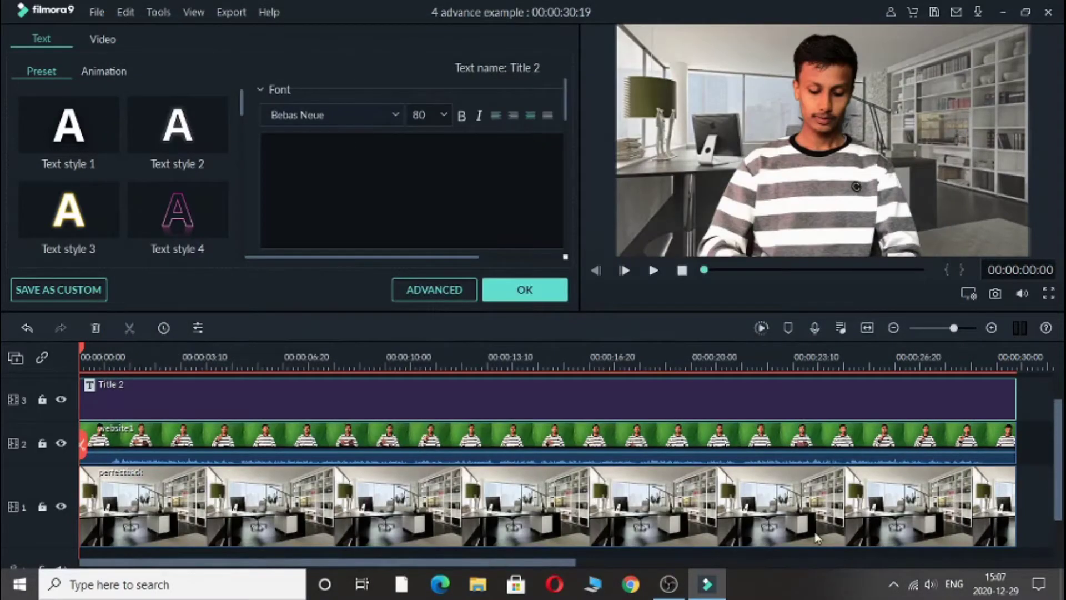
{"action": "left_click", "coordinate": [522, 291]}
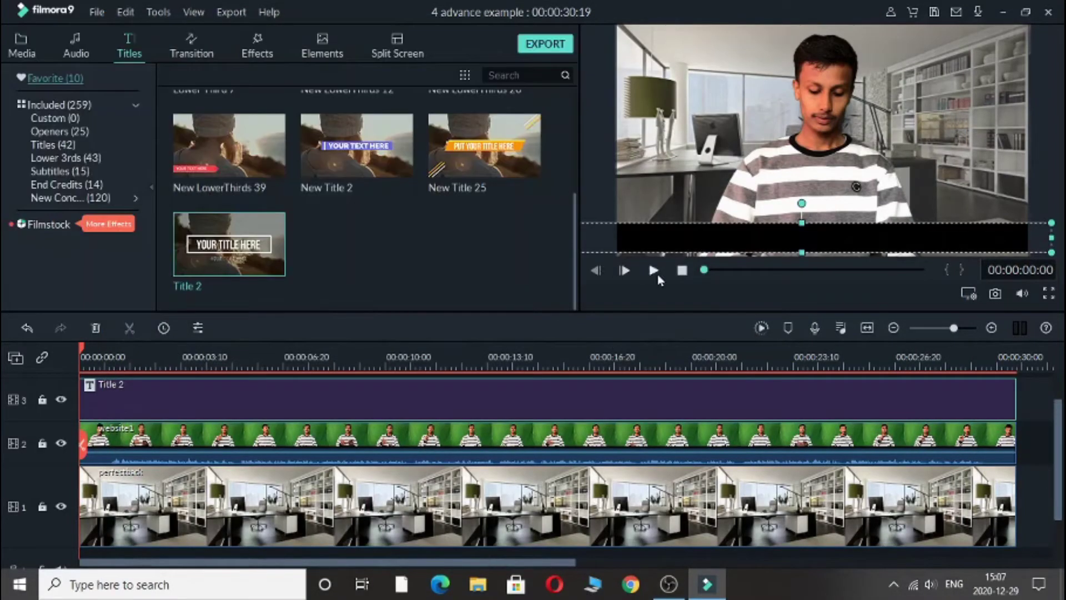
{"action": "left_click", "coordinate": [657, 274]}
{"action": "left_click", "coordinate": [656, 274]}
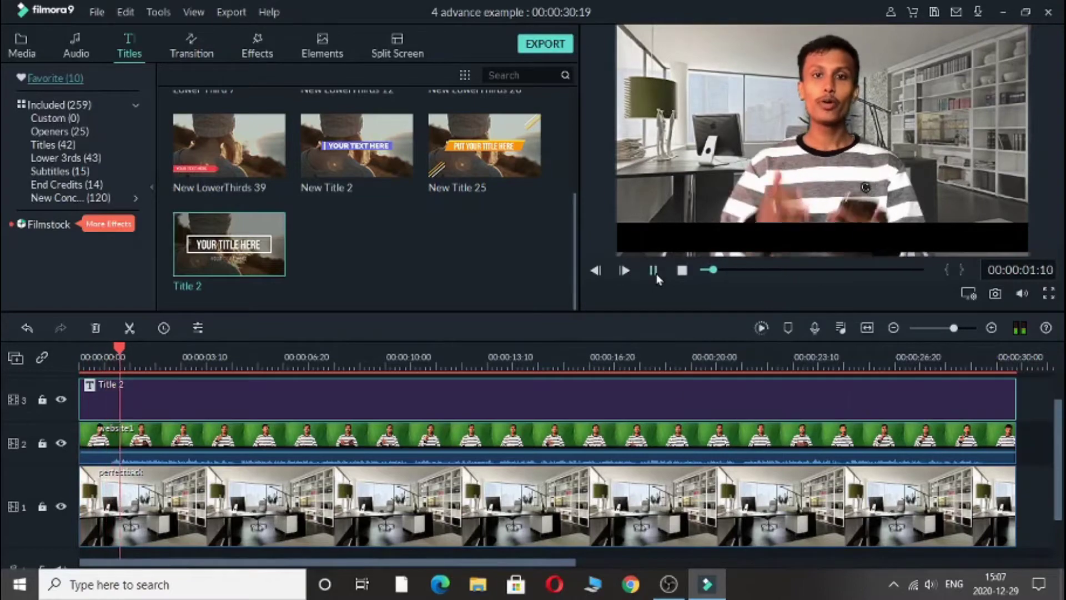
Step: Reopen Title 2 for advanced editing, add a new text box and move it slightly down
{"action": "right_click", "coordinate": [259, 398]}
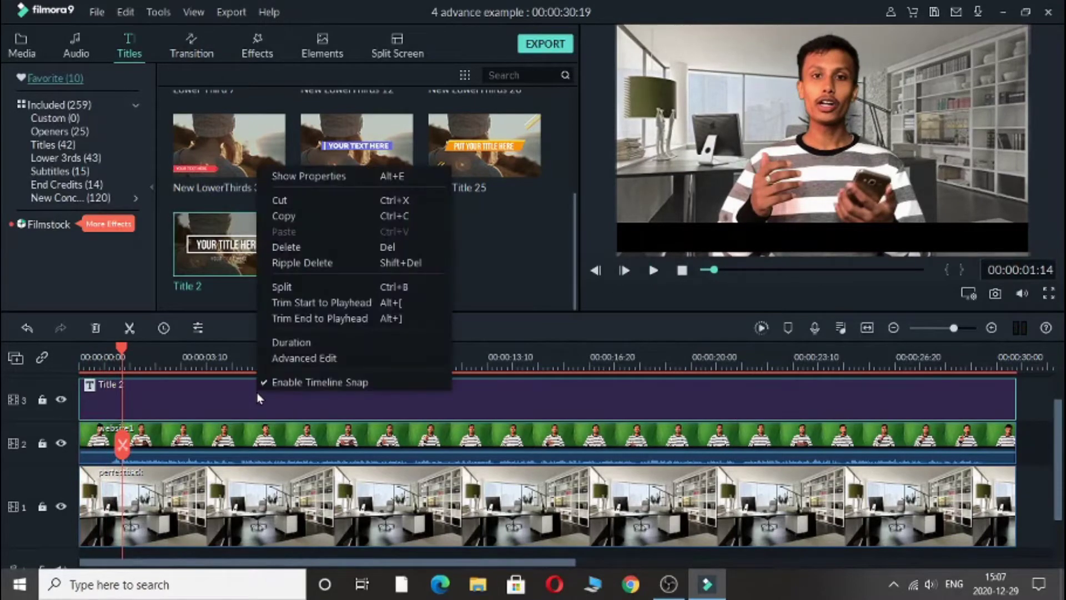
{"action": "left_click", "coordinate": [364, 361]}
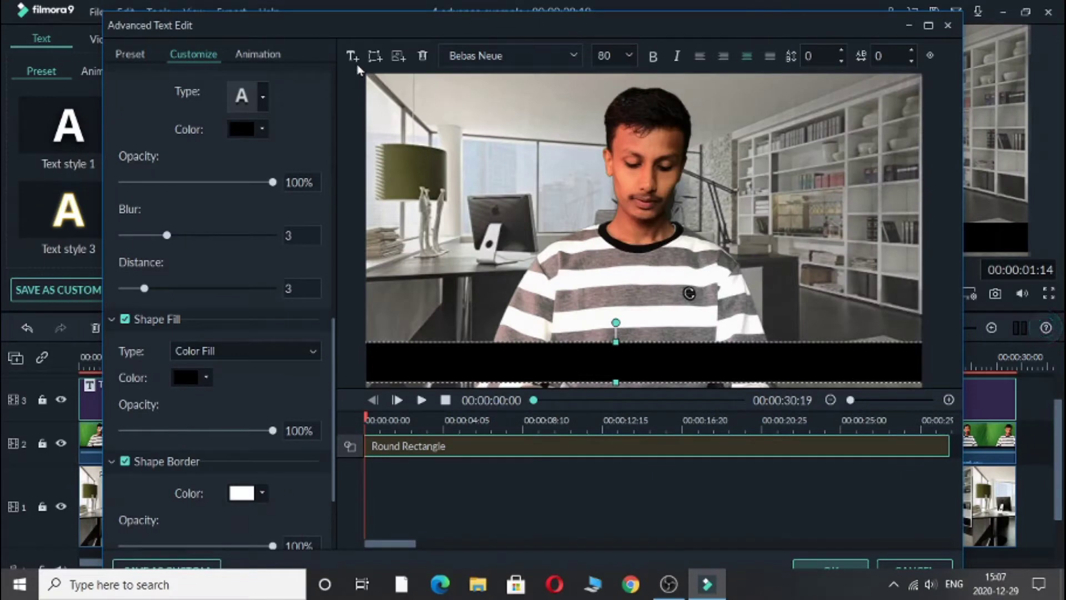
{"action": "left_click", "coordinate": [353, 57]}
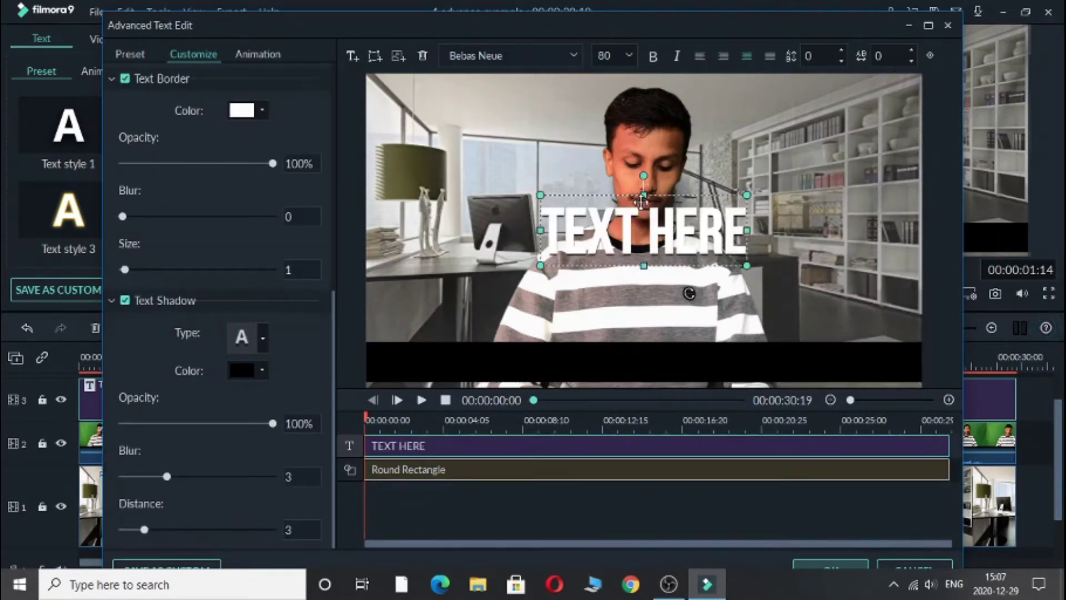
{"action": "left_click_drag", "start_coordinate": [641, 201], "coordinate": [642, 220]}
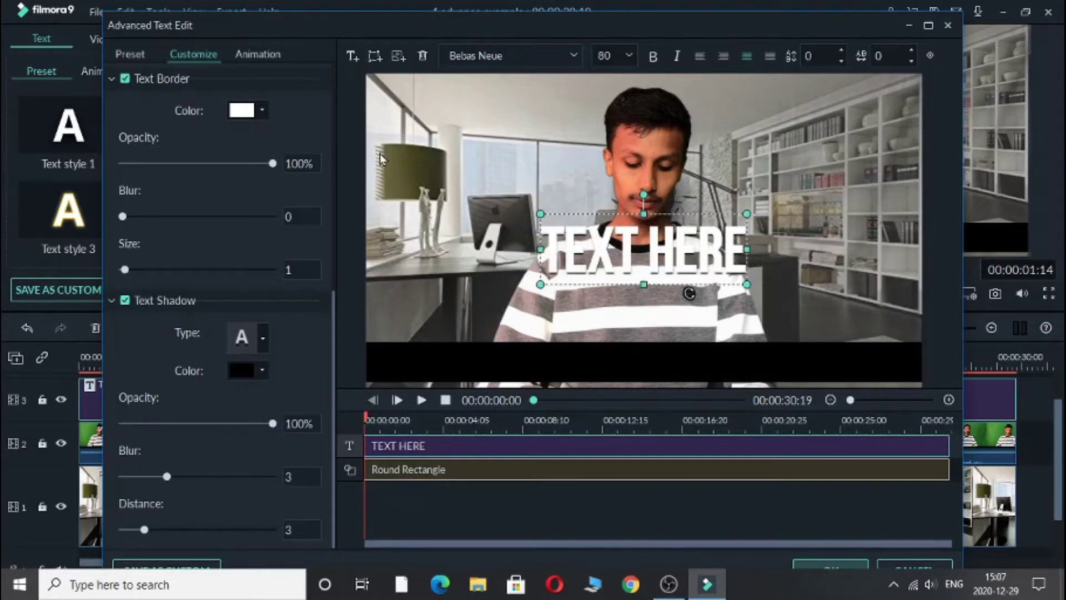
Step: Clear the new text box's placeholder text and set its font to Arial Narrow Negreta cursiva
{"action": "left_click_drag", "start_coordinate": [336, 312], "coordinate": [336, 81]}
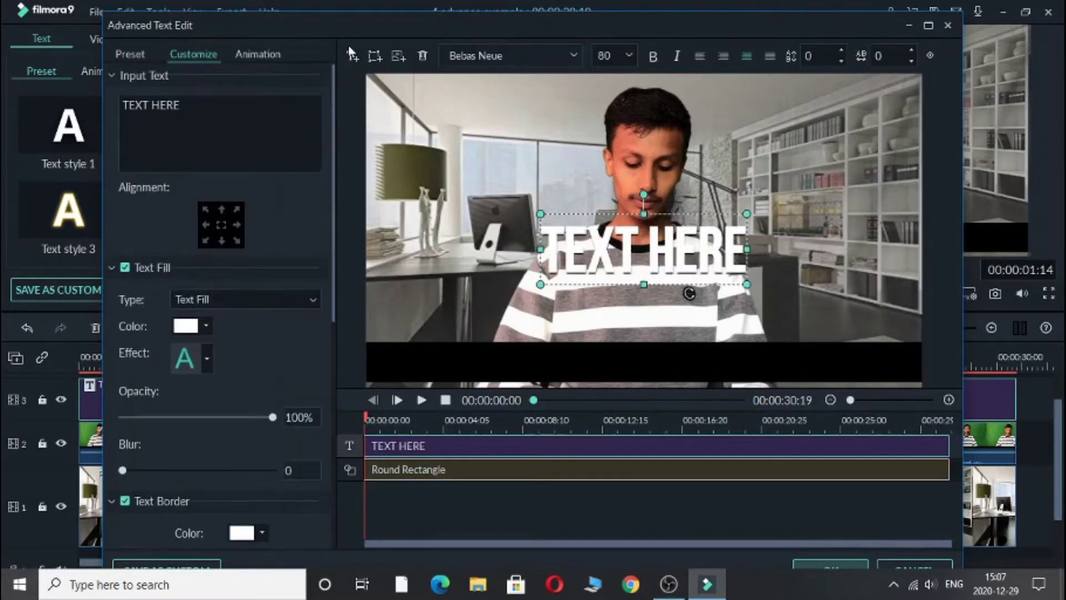
{"action": "left_click", "coordinate": [222, 135]}
{"action": "key", "text": "BackSpace"}
{"action": "key", "text": "BackSpace"}
{"action": "key", "text": "BackSpace"}
{"action": "key", "text": "BackSpace"}
{"action": "key", "text": "BackSpace"}
{"action": "key", "text": "BackSpace"}
{"action": "key", "text": "BackSpace"}
{"action": "key", "text": "BackSpace"}
{"action": "key", "text": "BackSpace"}
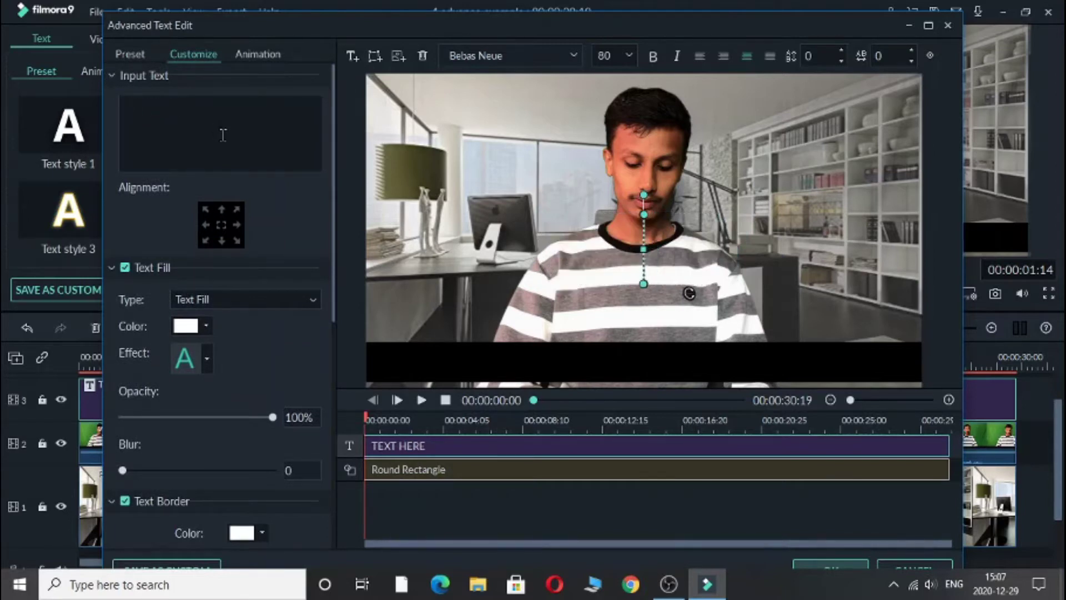
{"action": "left_click", "coordinate": [575, 62]}
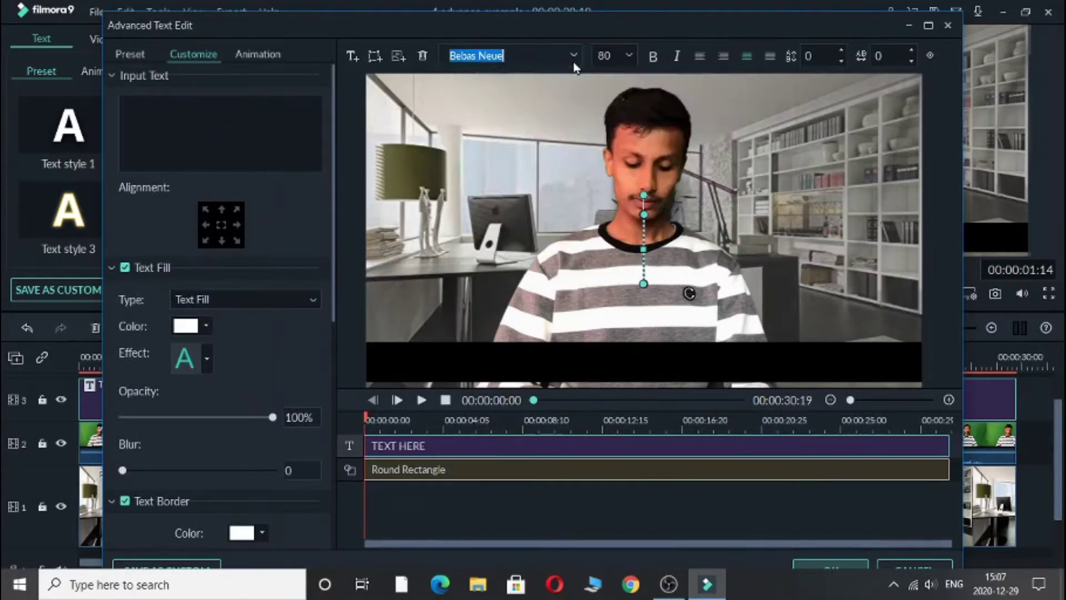
{"action": "left_click", "coordinate": [511, 83]}
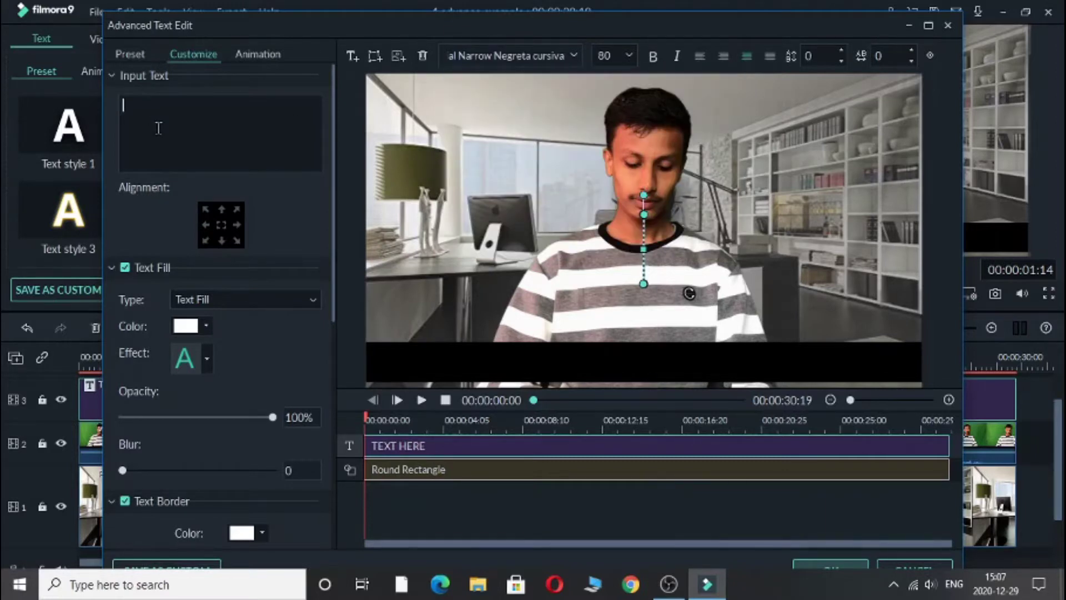
Step: Enter "Many many thanks for watching this video." as the text of the new text box
{"action": "type", "text": "Many m"}
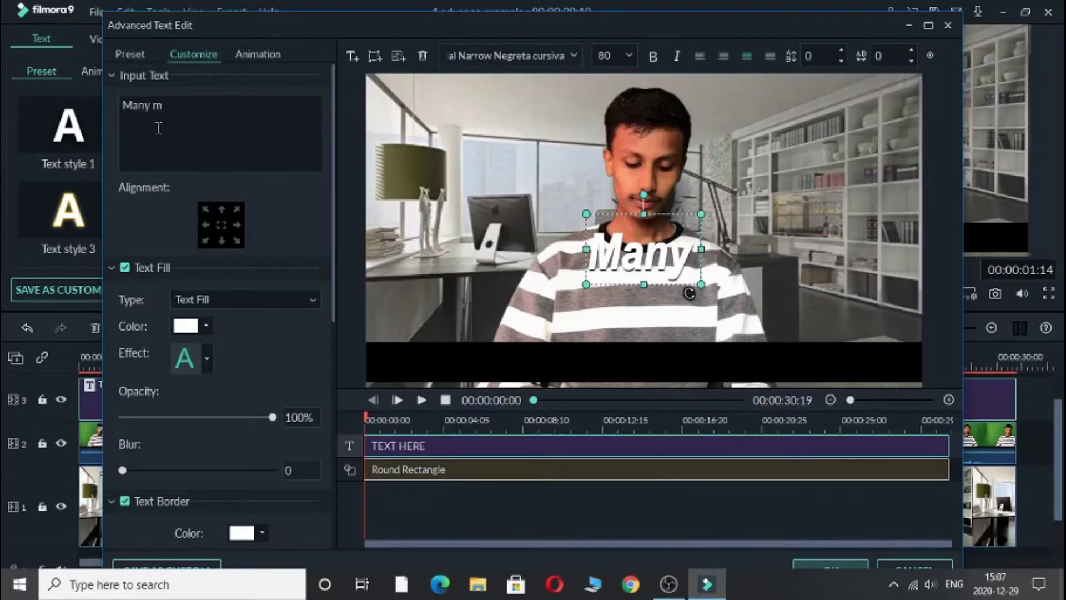
{"action": "type", "text": "any thanks"}
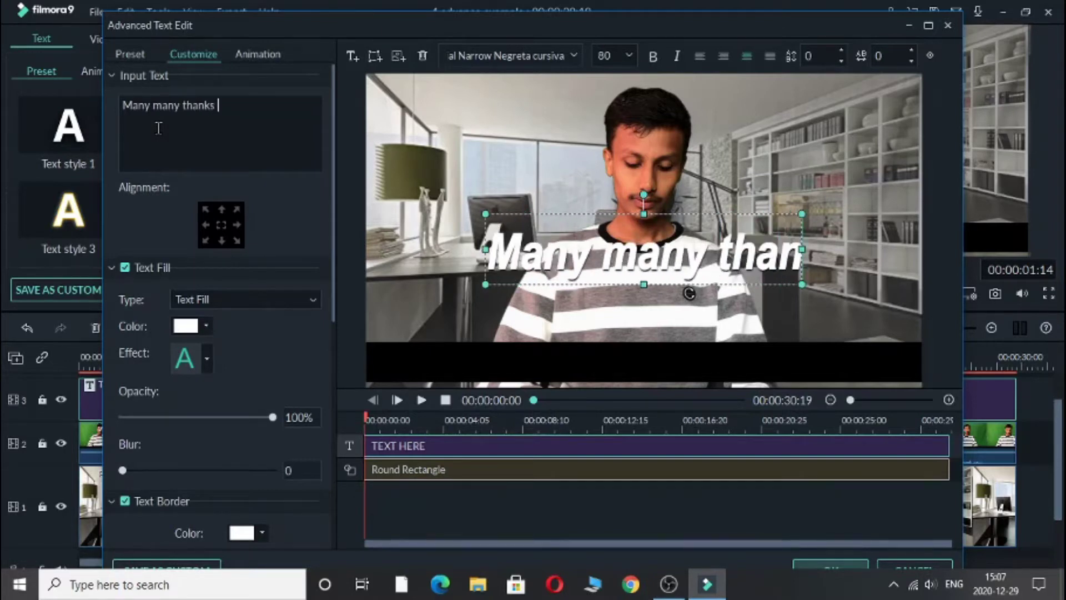
{"action": "type", "text": " for wat"}
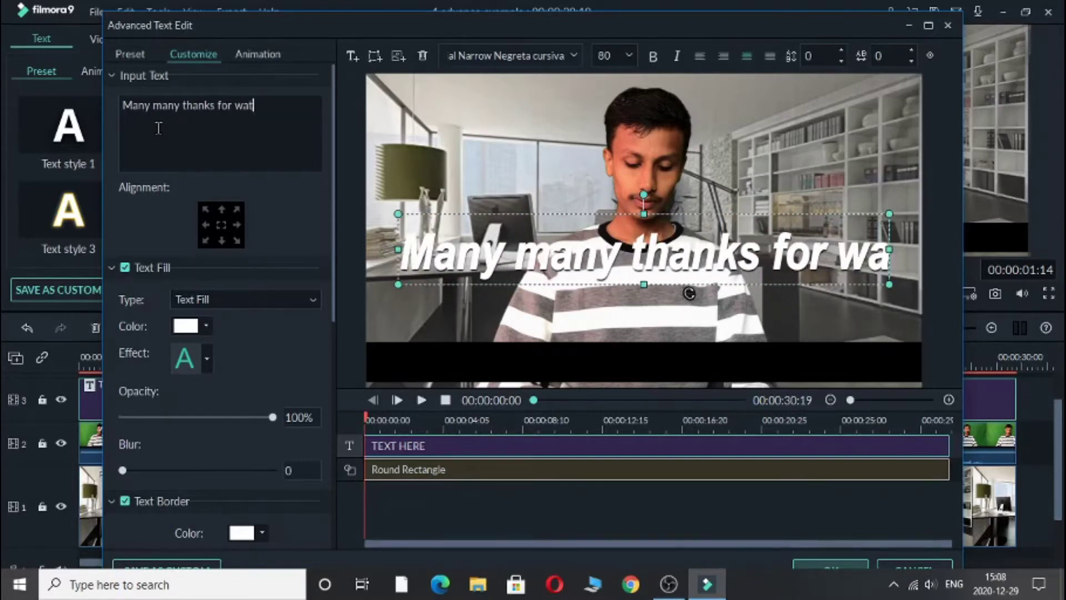
{"action": "type", "text": "ching this"}
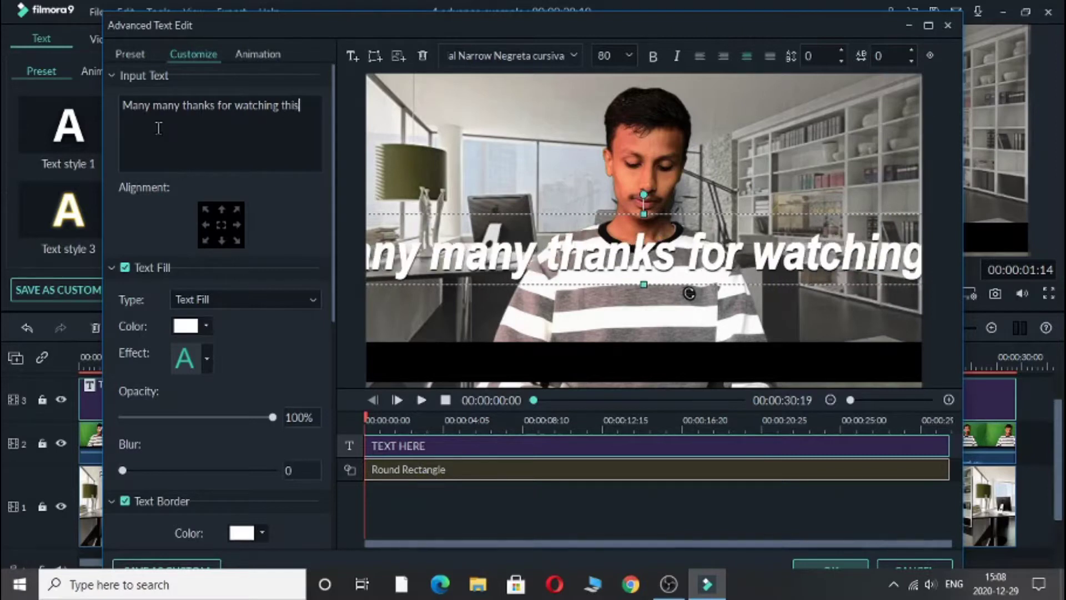
{"action": "type", "text": " video."}
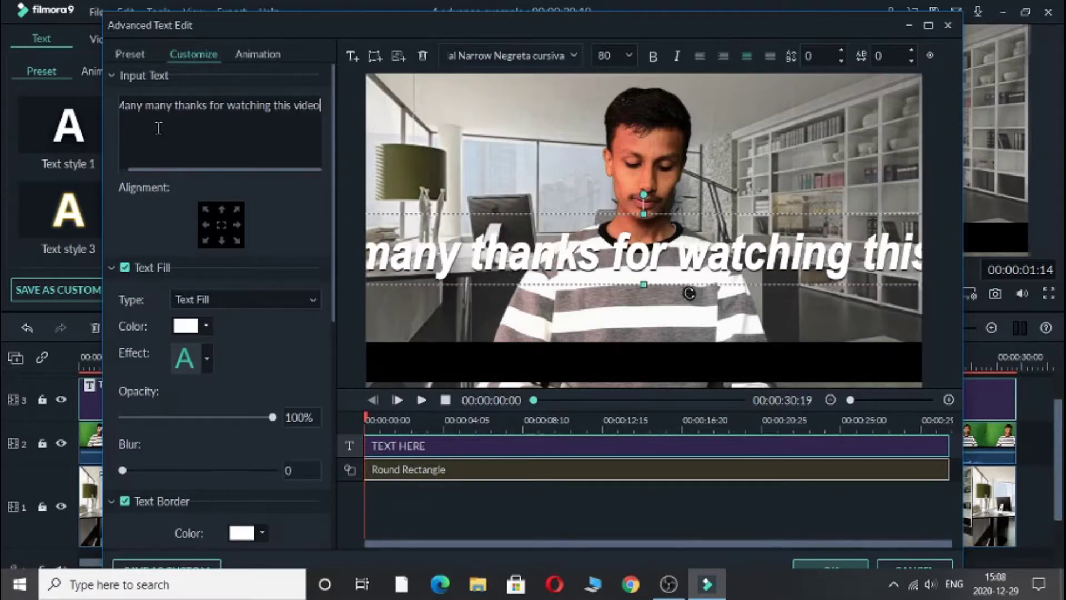
Step: Try font sizes 44, 24 and 28 on the thank-you text, and settle on size 40
{"action": "left_click", "coordinate": [630, 57]}
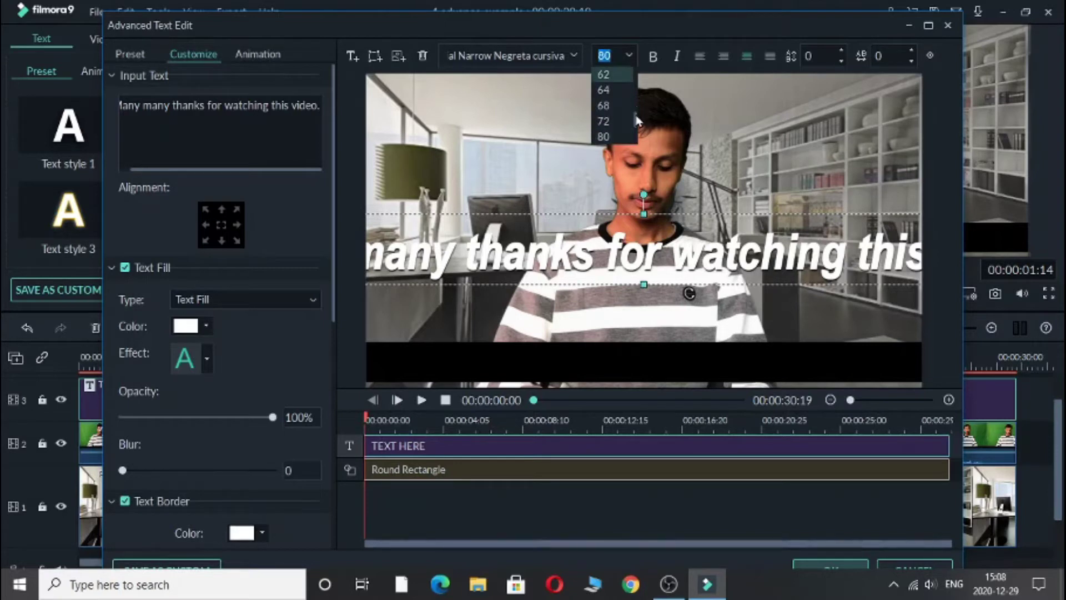
{"action": "type", "text": "44"}
{"action": "key", "text": "Return"}
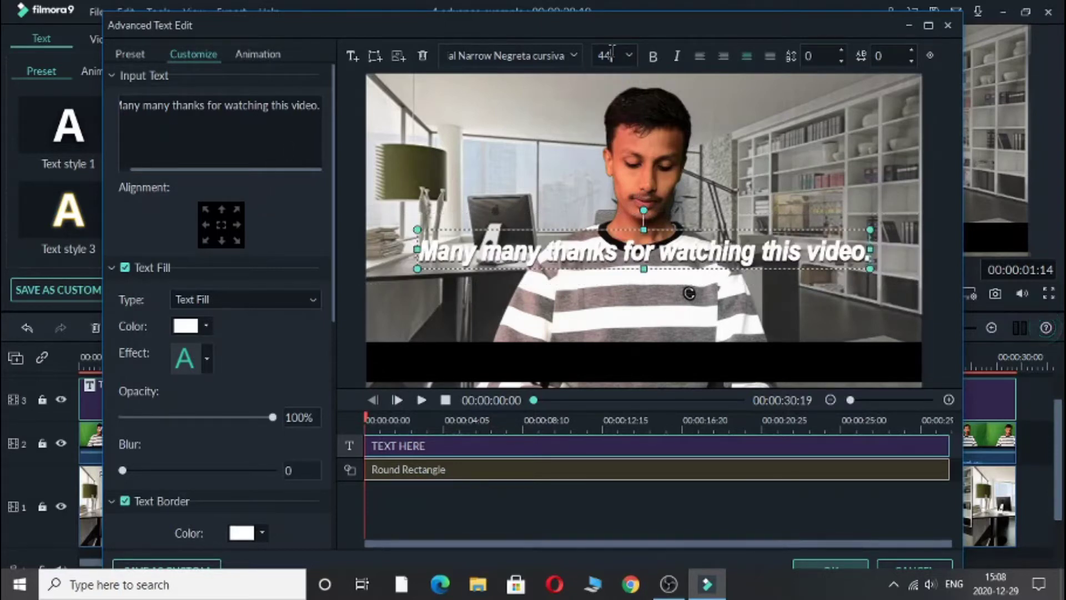
{"action": "left_click", "coordinate": [629, 56]}
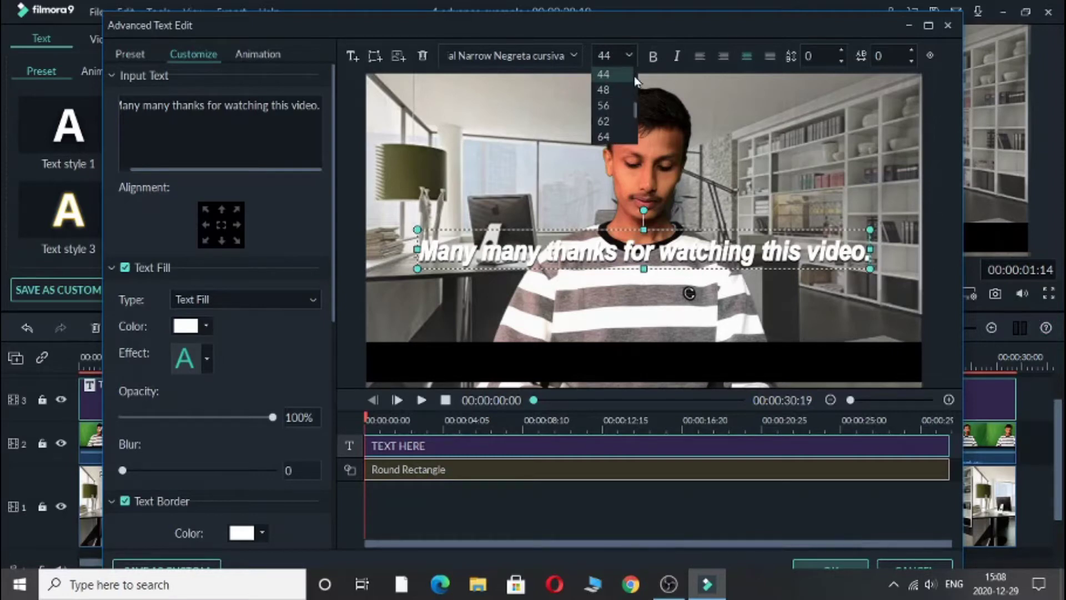
{"action": "scroll", "coordinate": [636, 81], "scroll_direction": "up", "scroll_amount": 2}
{"action": "left_click", "coordinate": [605, 74]}
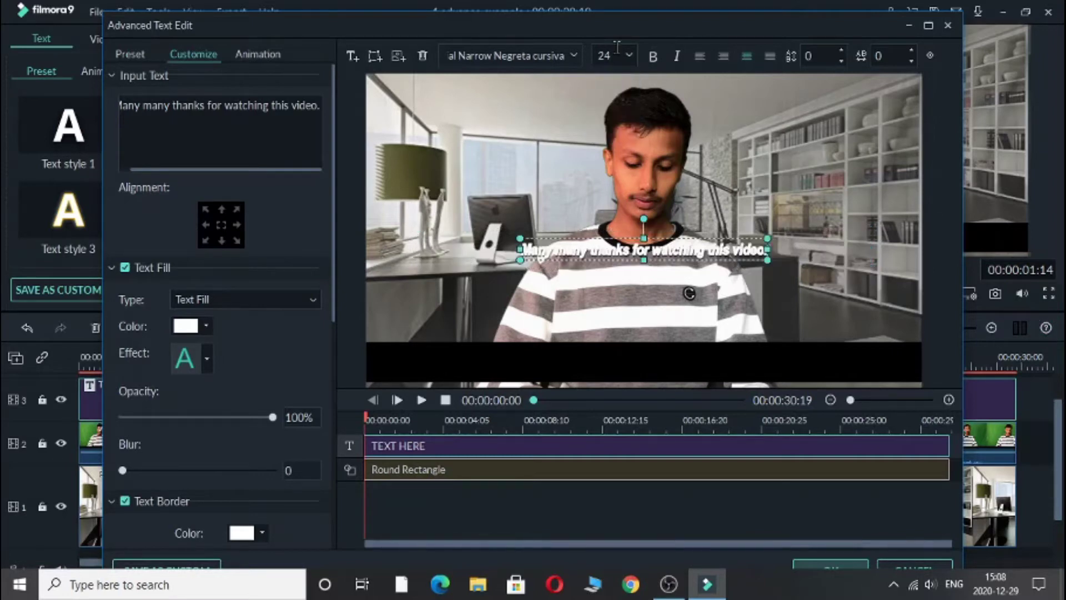
{"action": "left_click", "coordinate": [629, 55]}
{"action": "left_click", "coordinate": [613, 86]}
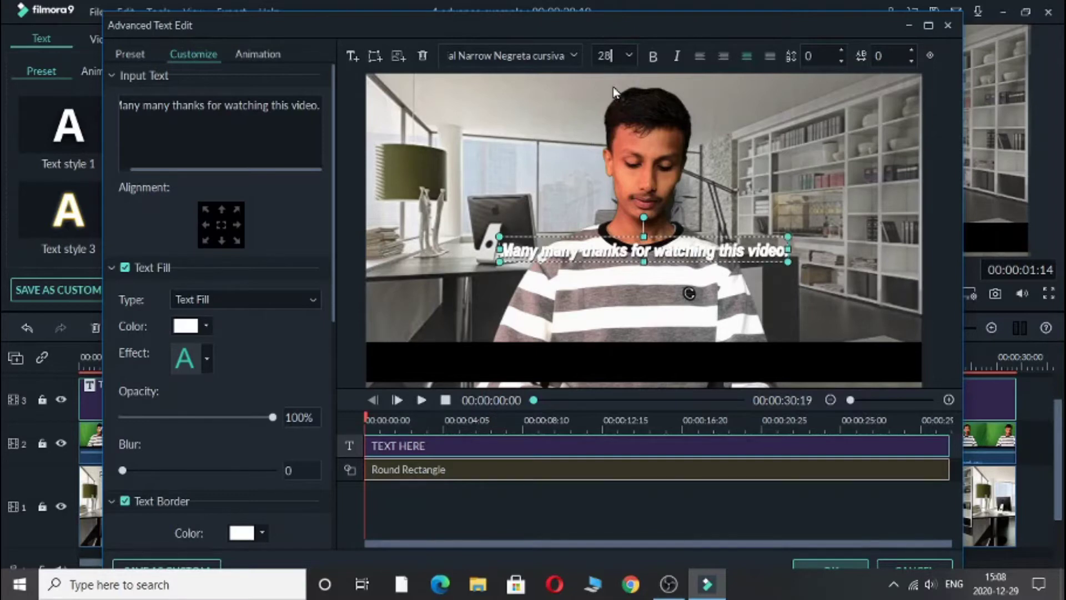
{"action": "left_click", "coordinate": [630, 55]}
{"action": "left_click", "coordinate": [606, 136]}
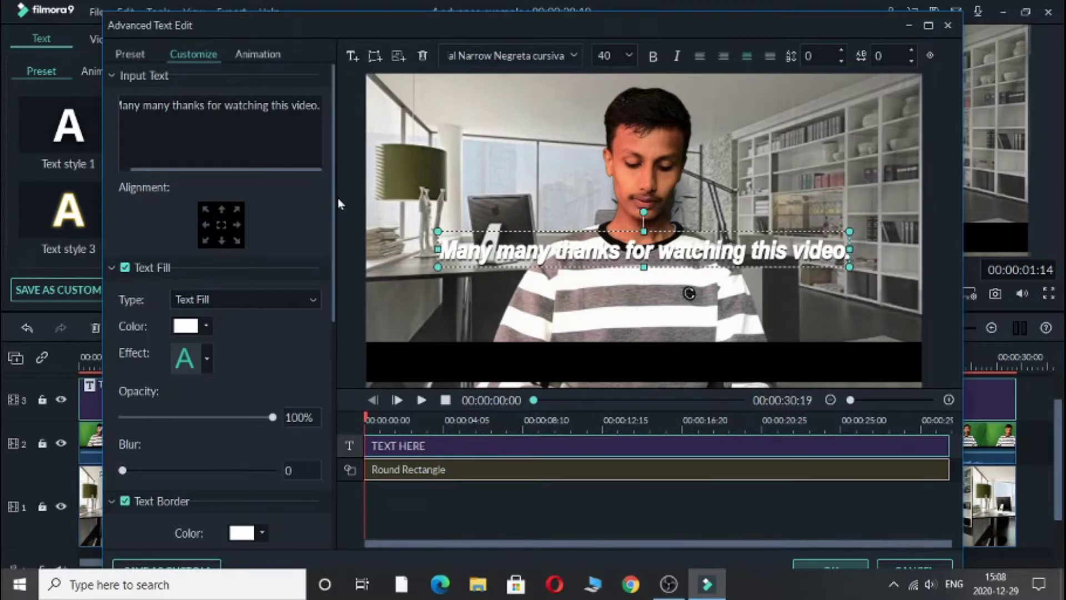
Step: Append "If you are really interested to watch video related to computer technology then please do subscribe this channel" to the thank-you text
{"action": "type", "text": "If"}
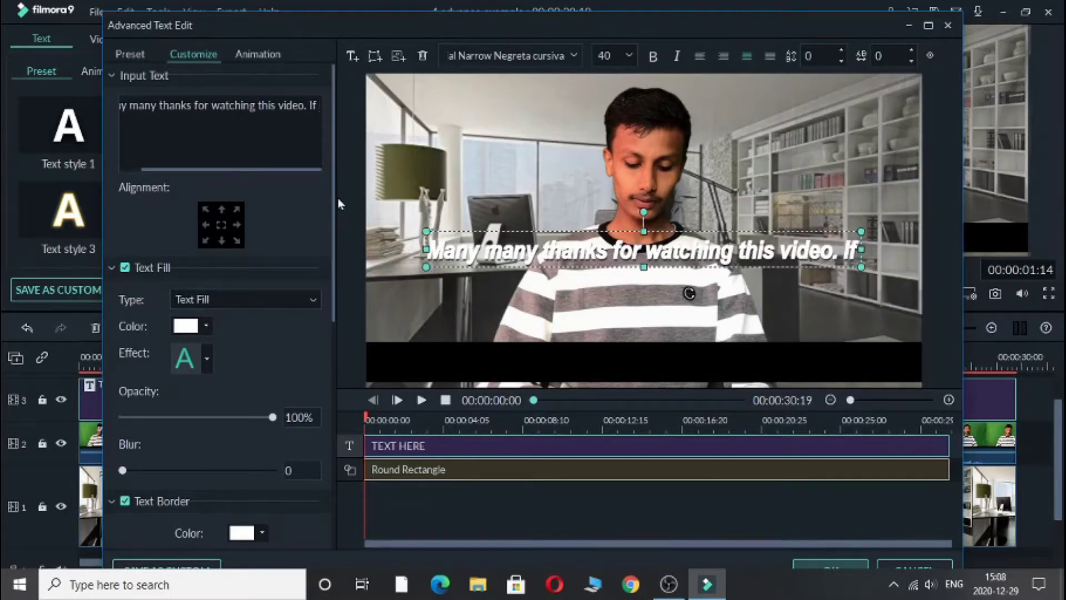
{"action": "type", "text": " you are "}
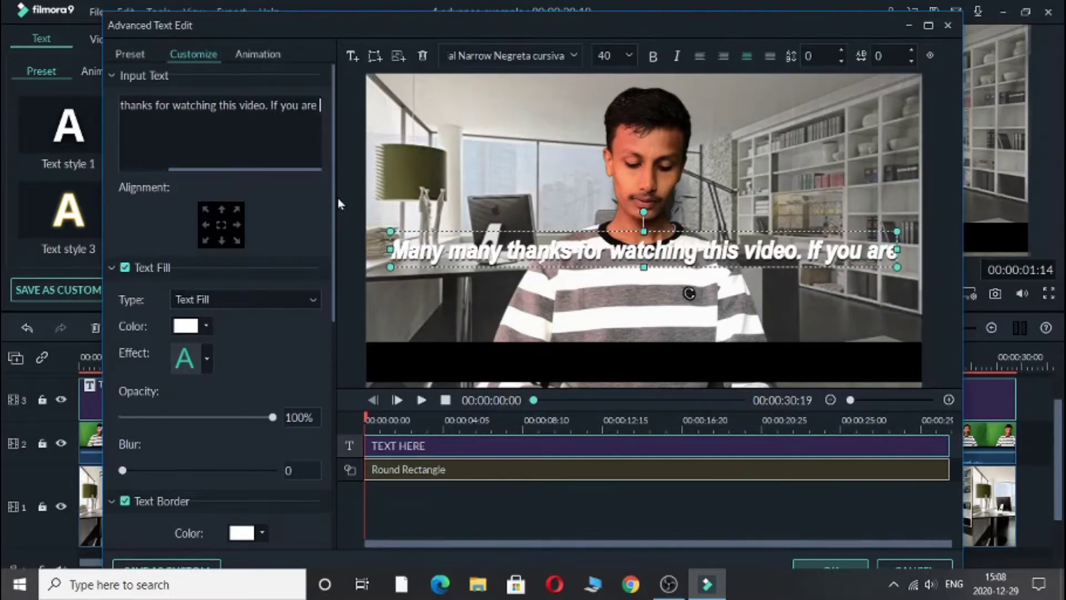
{"action": "type", "text": "really "}
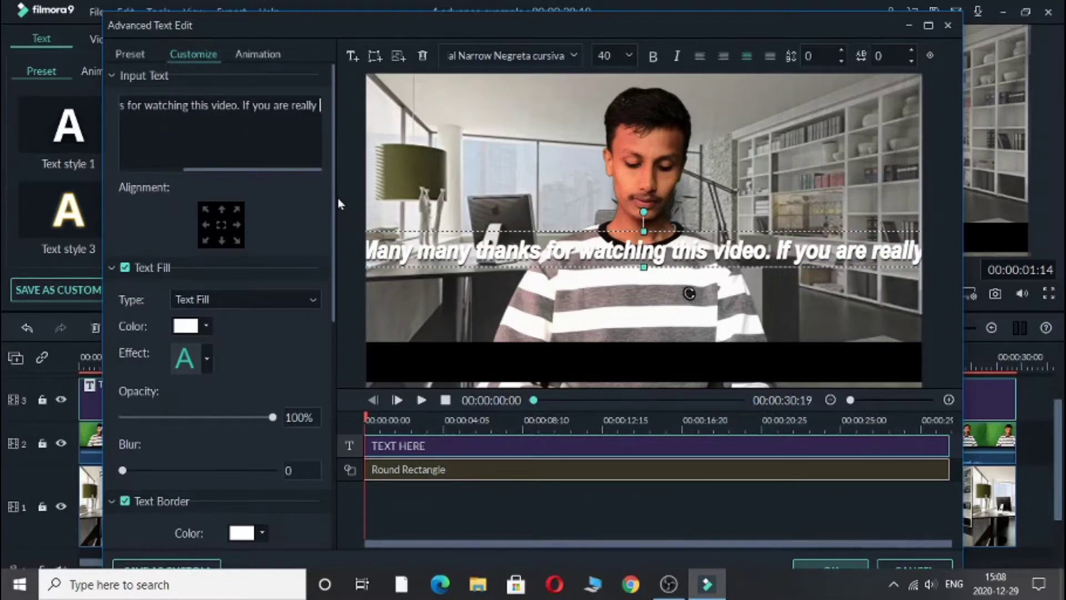
{"action": "type", "text": "interested"}
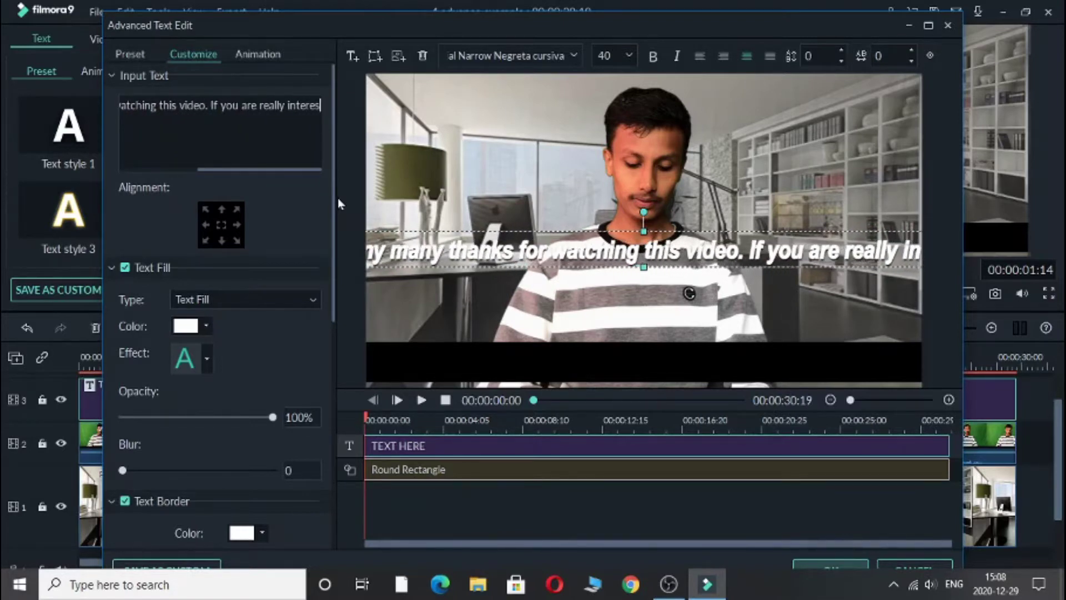
{"action": "type", "text": "w"}
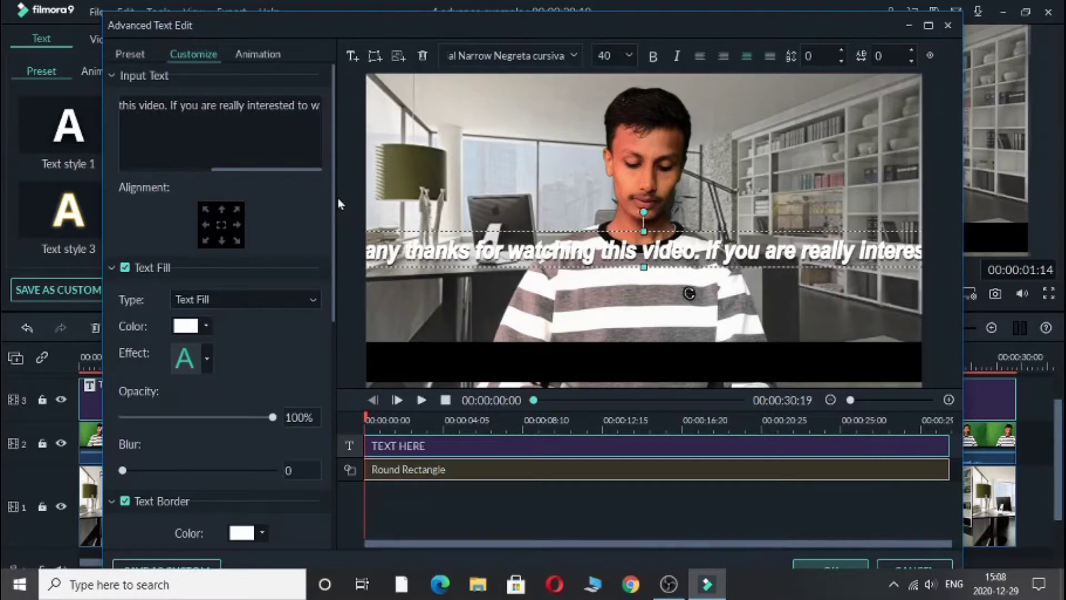
{"action": "type", "text": "atch v"}
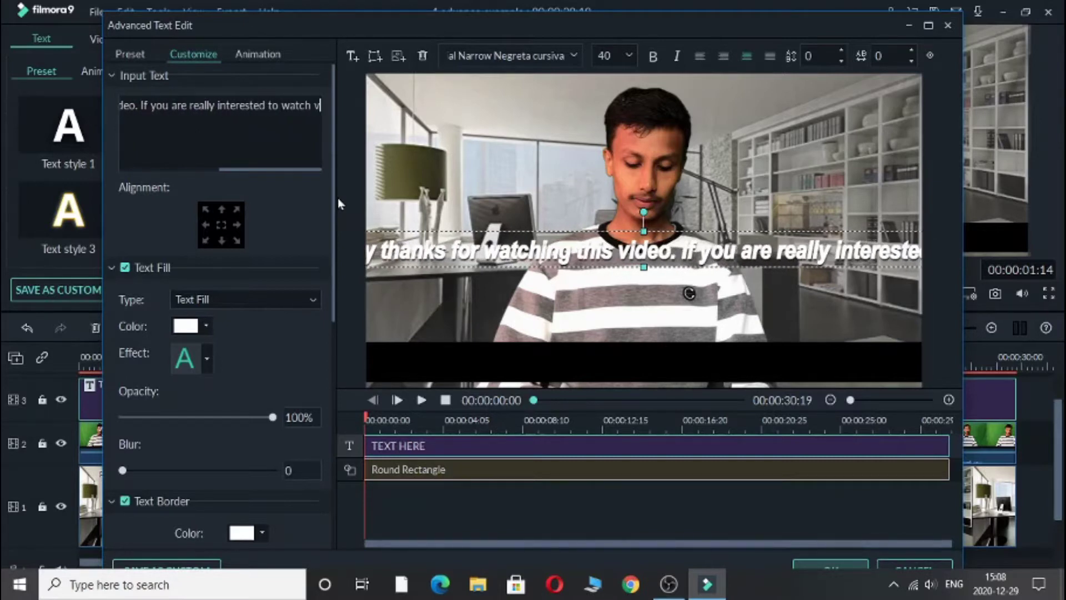
{"action": "type", "text": "ideo rela"}
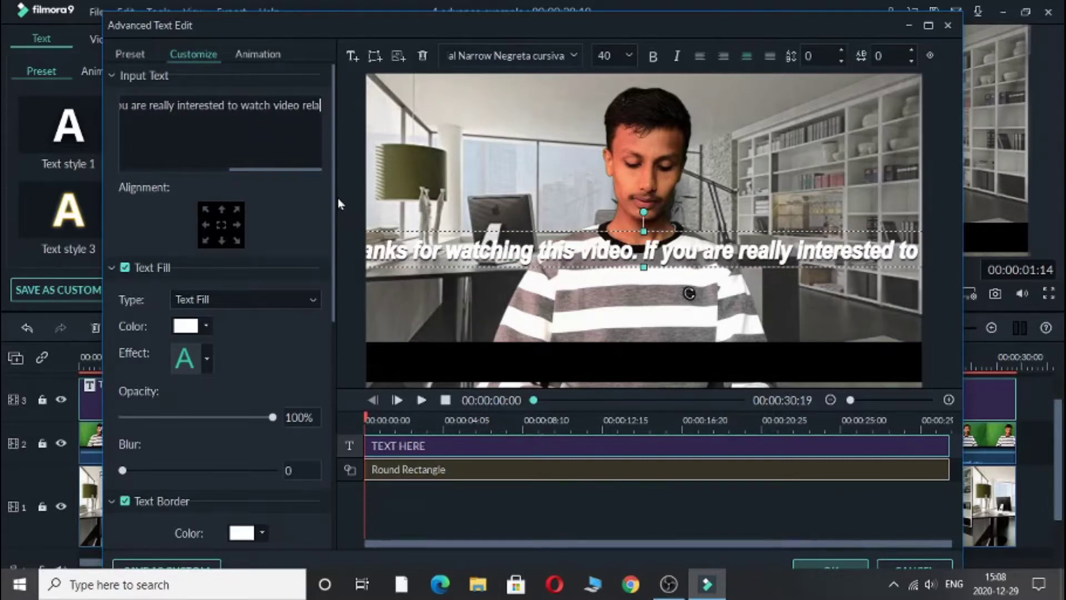
{"action": "type", "text": "ted to comp"}
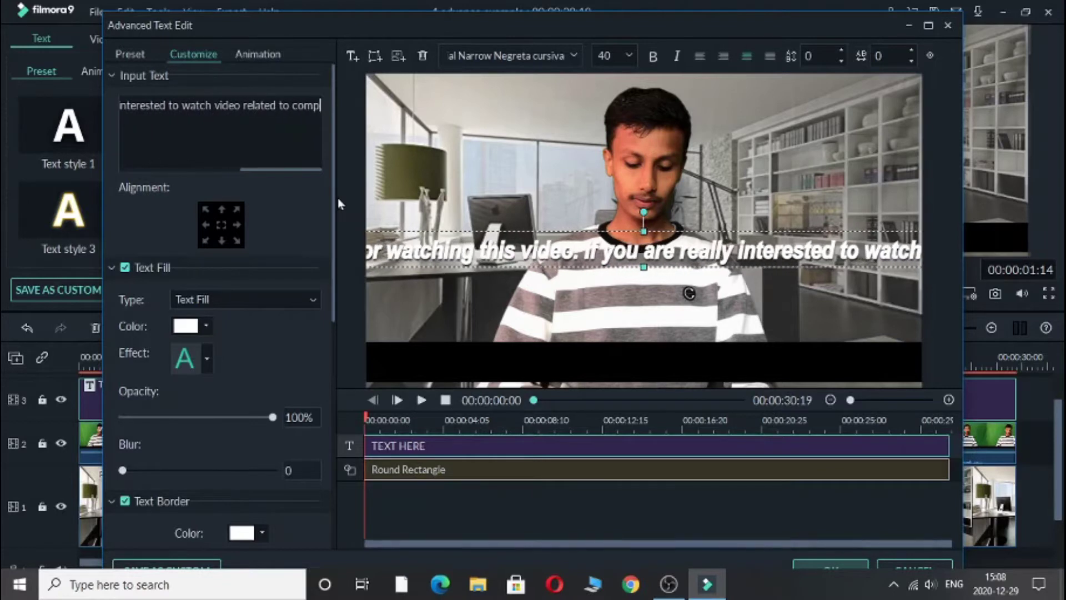
{"action": "type", "text": "uter techno"}
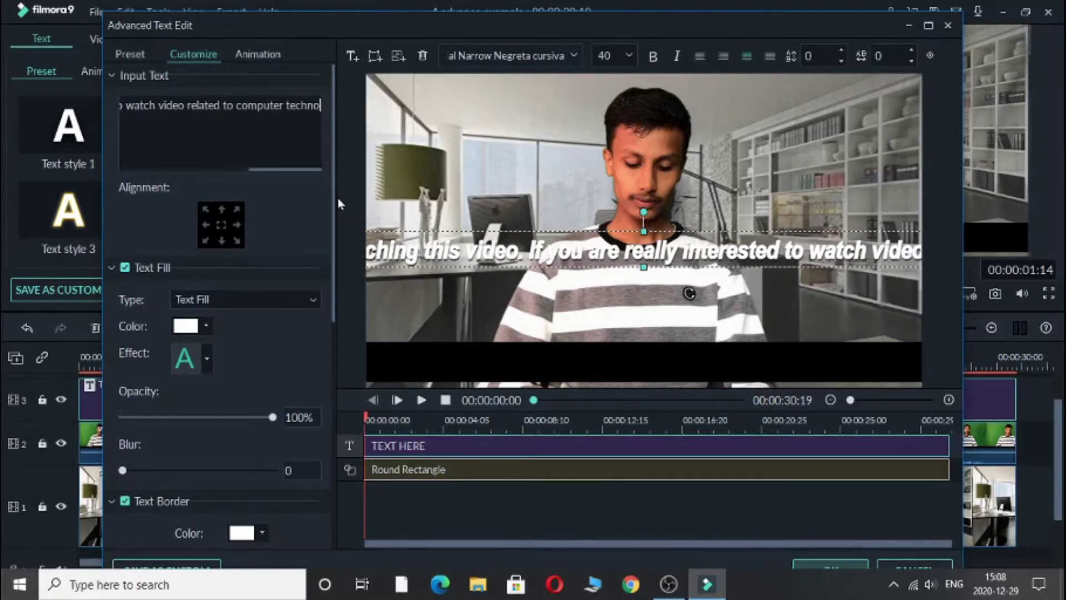
{"action": "type", "text": "logy then p"}
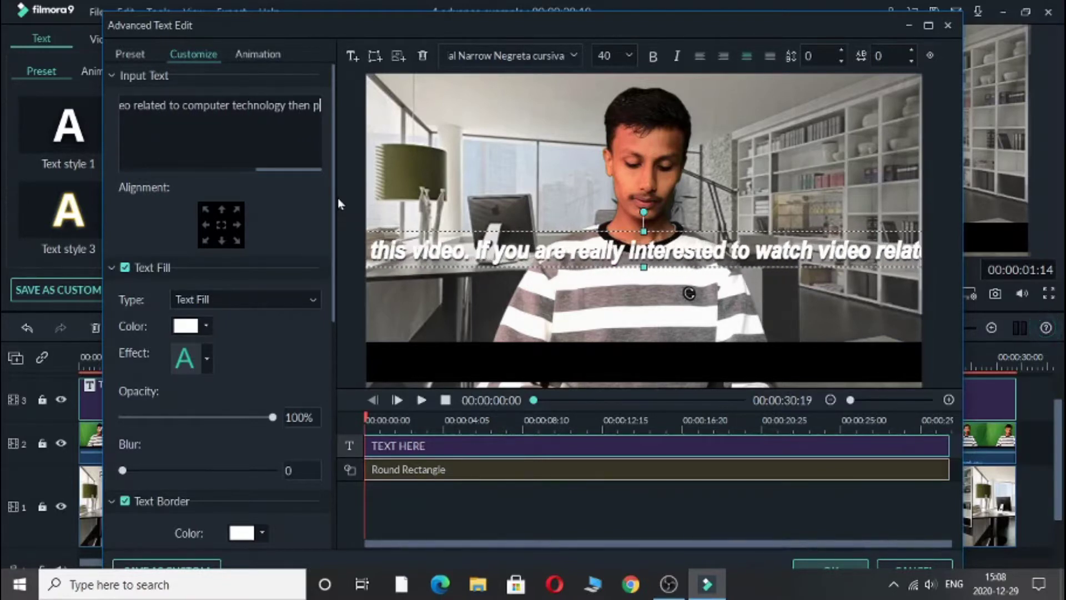
{"action": "type", "text": "lease do "}
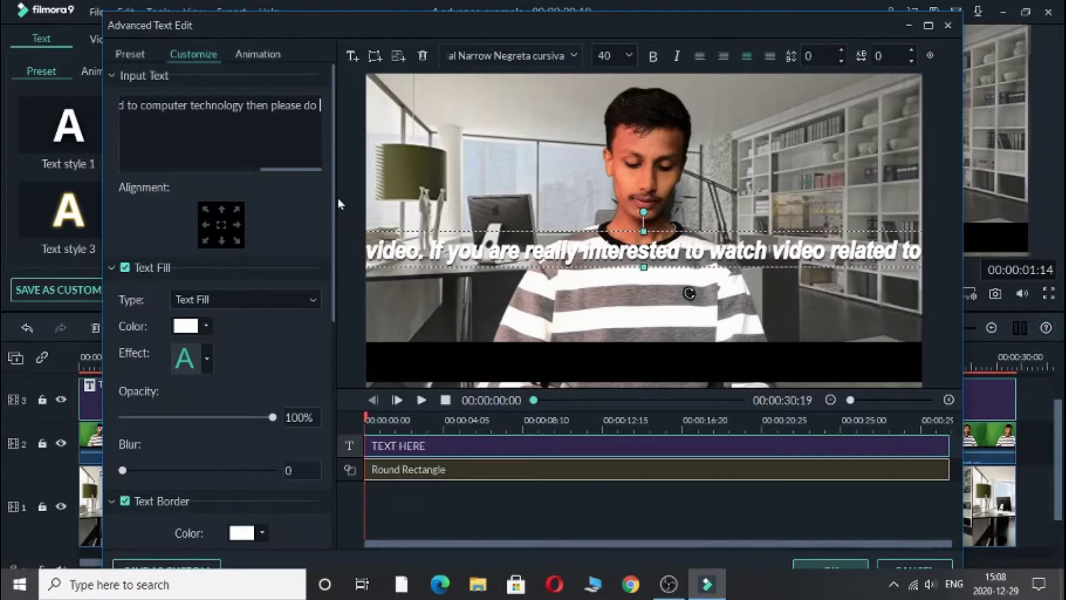
{"action": "type", "text": "subscribe "}
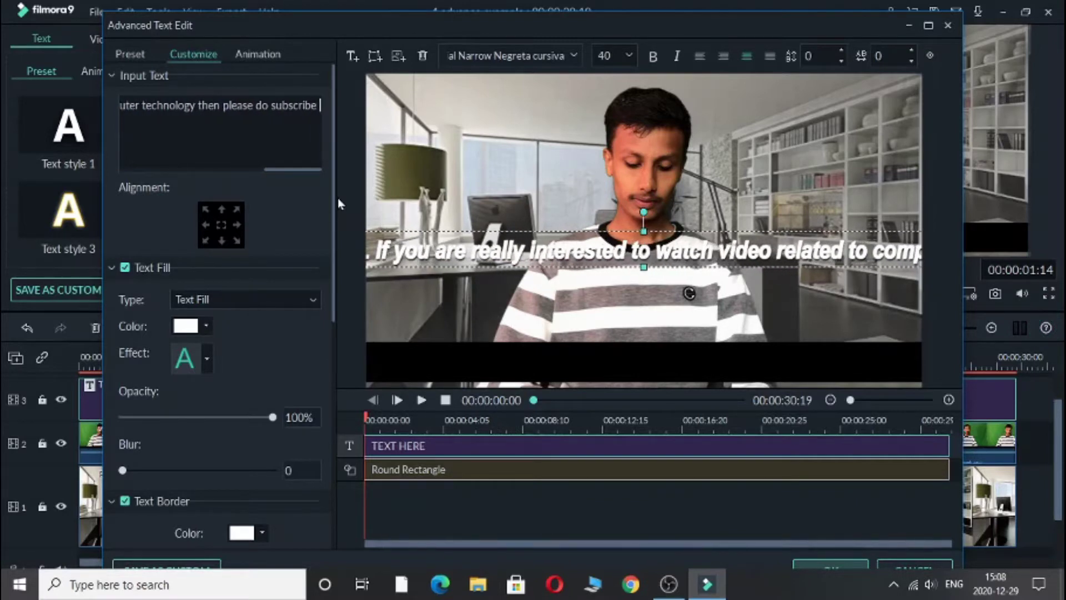
{"action": "type", "text": "this channel"}
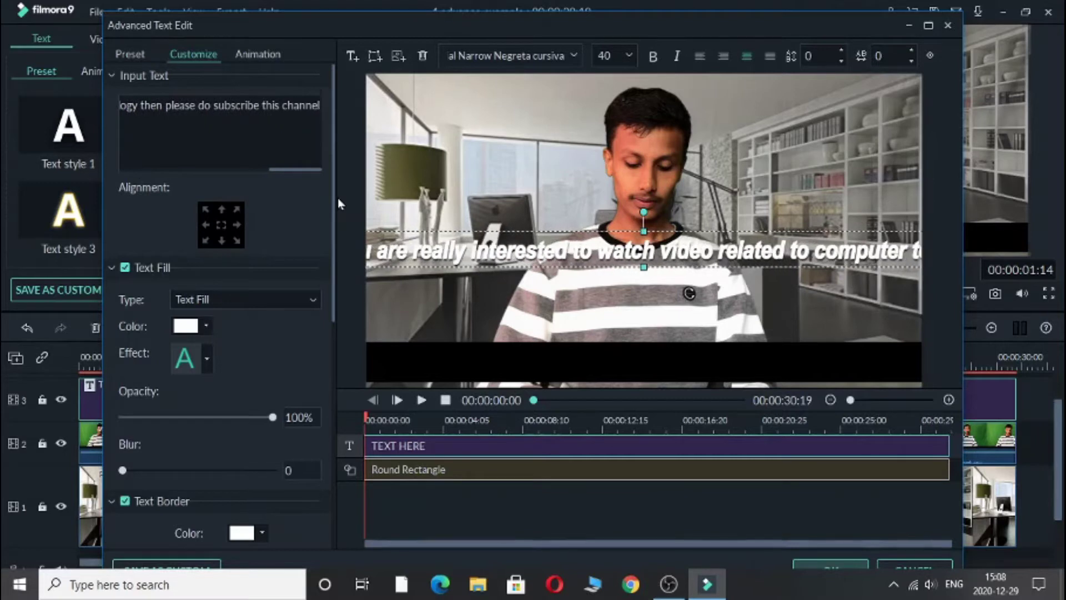
Step: End that sentence with a period and add "It really motivates me to make ausome videos for you." to the thank-you text
{"action": "type", "text": ". It reall"}
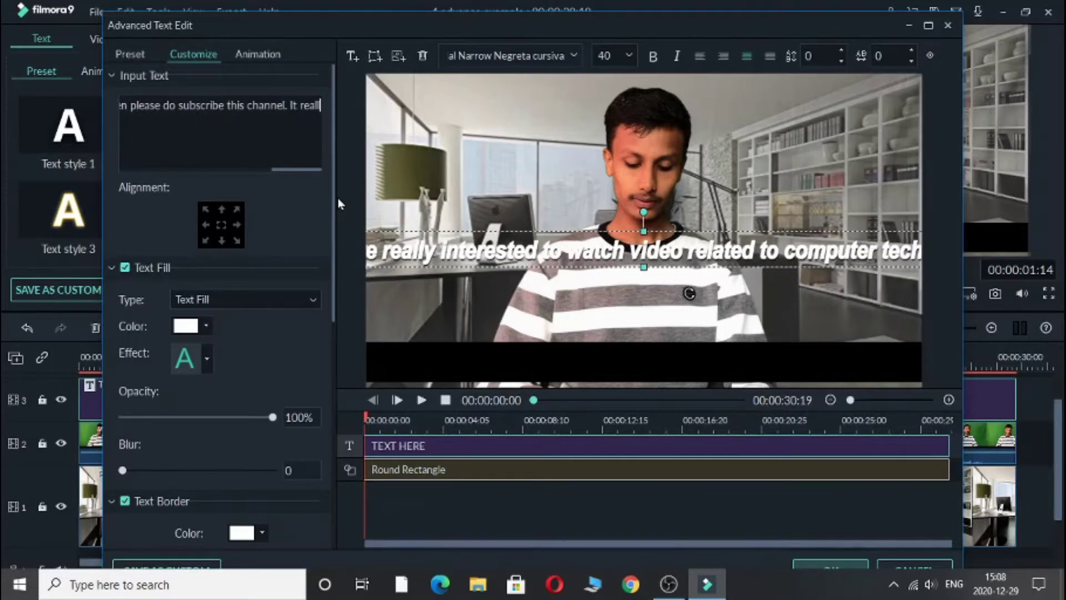
{"action": "type", "text": "y motivat"}
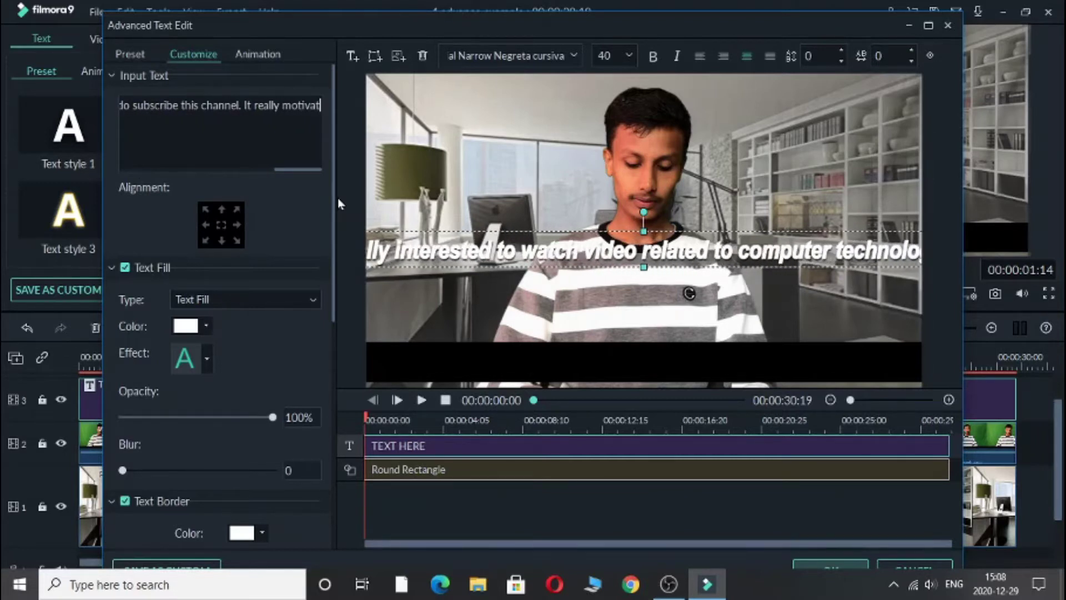
{"action": "type", "text": "es me "}
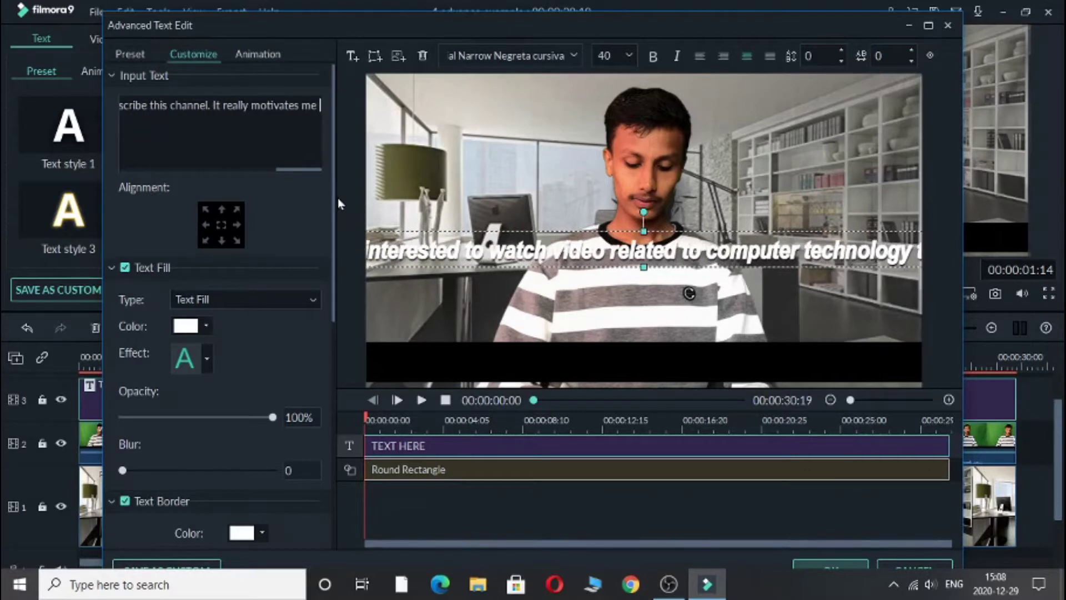
{"action": "type", "text": "to make a"}
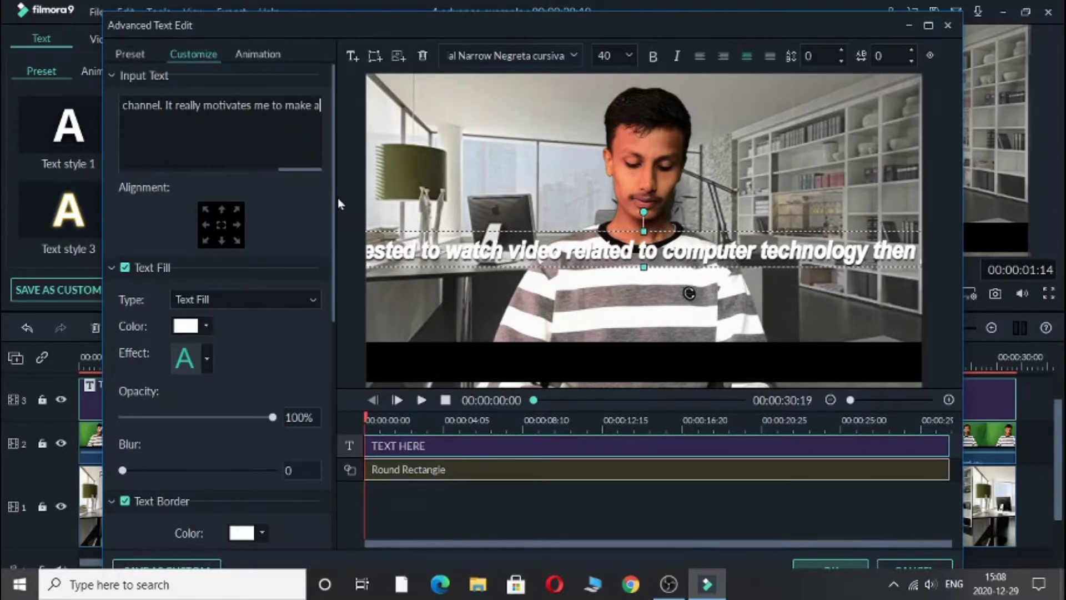
{"action": "type", "text": "usome videos for yu"}
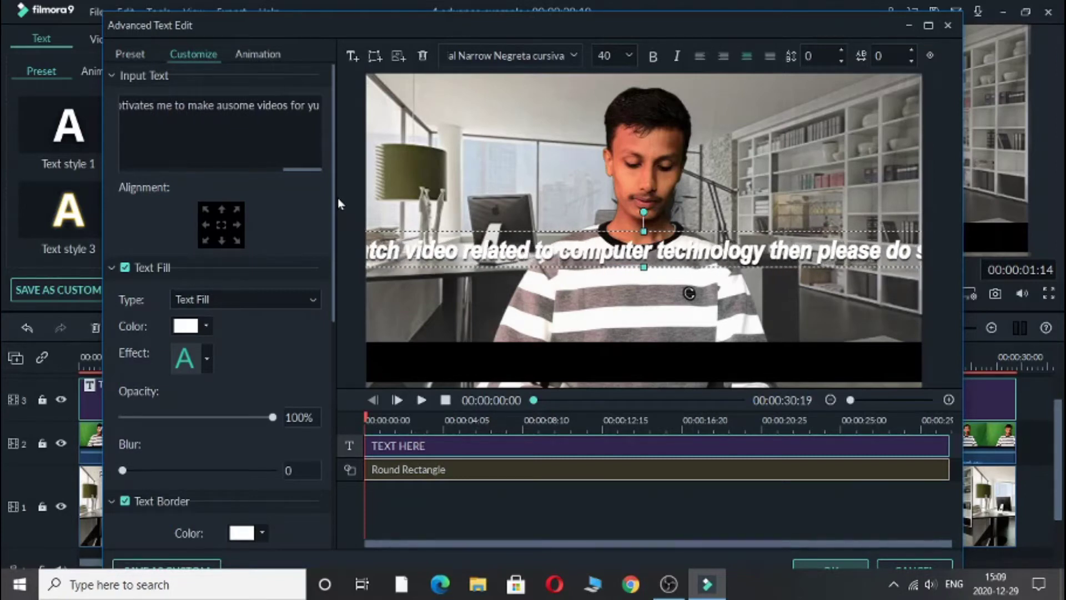
{"action": "key", "text": "BackSpace"}
{"action": "type", "text": "ou."}
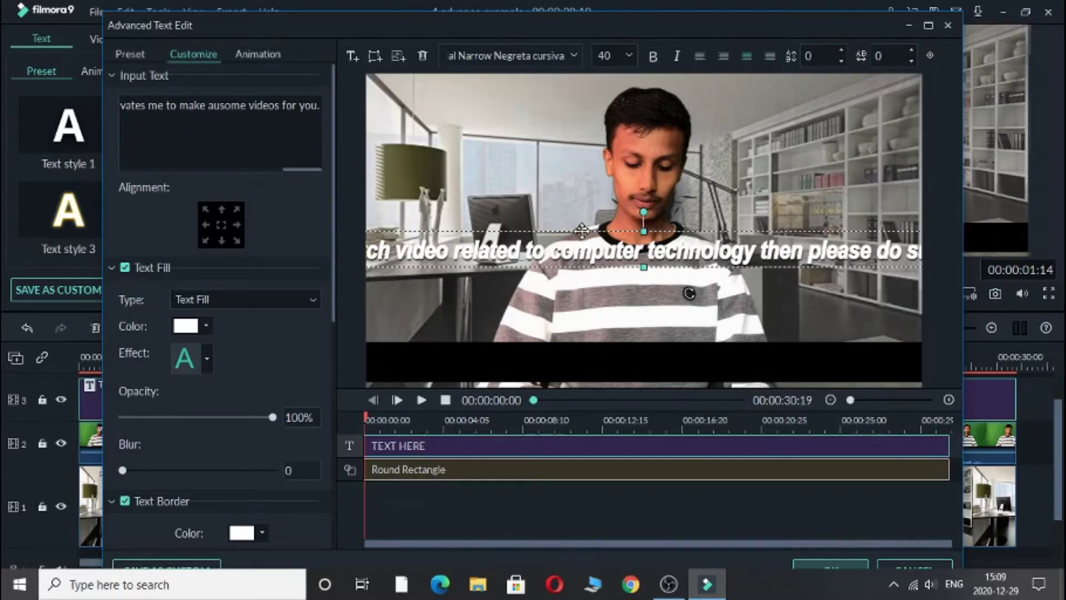
Step: Move the thank-you text down onto the black bar, apply the Left Roll animation to it and save the title
{"action": "left_click_drag", "start_coordinate": [581, 231], "coordinate": [567, 346]}
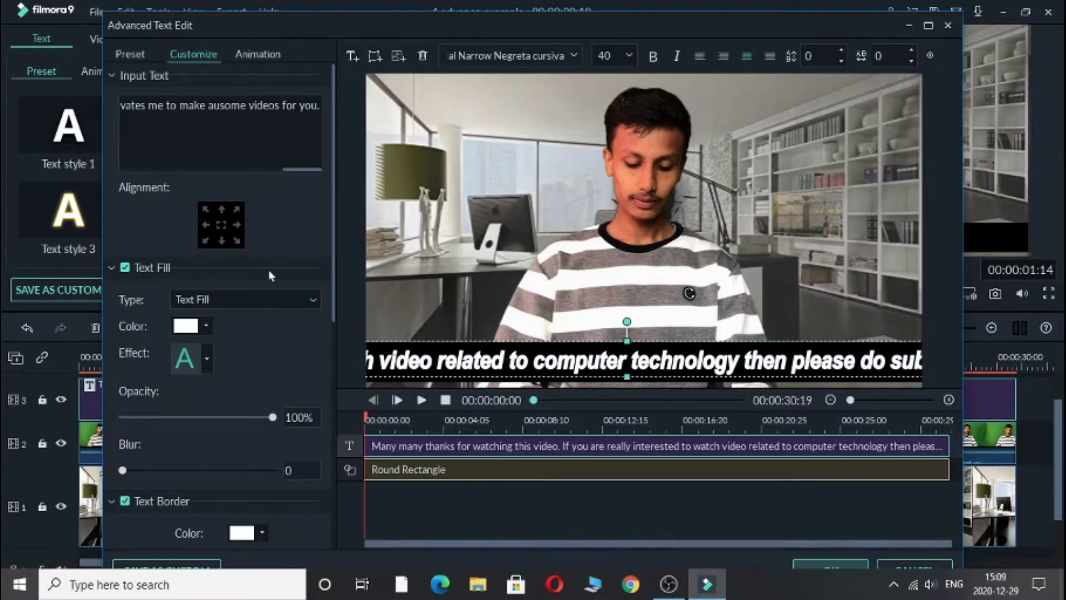
{"action": "left_click", "coordinate": [263, 60]}
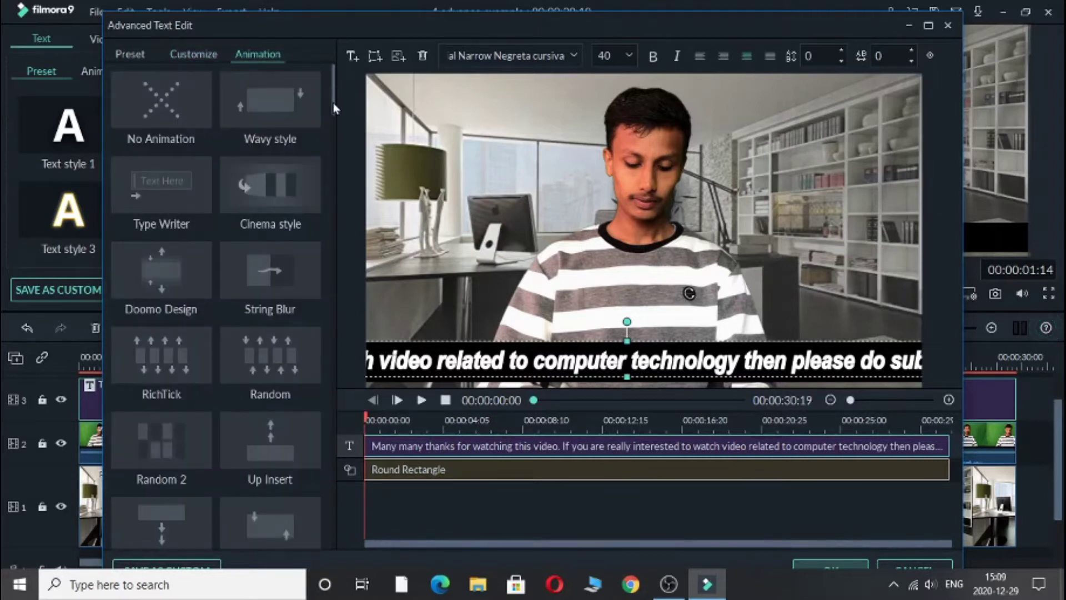
{"action": "left_click_drag", "start_coordinate": [333, 102], "coordinate": [350, 167]}
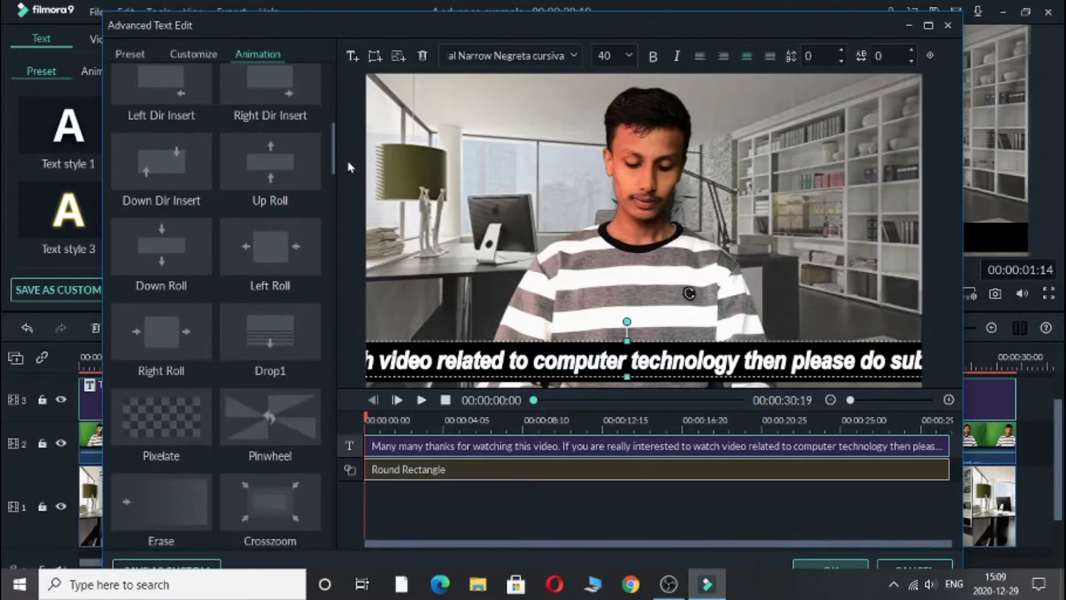
{"action": "left_click", "coordinate": [295, 267]}
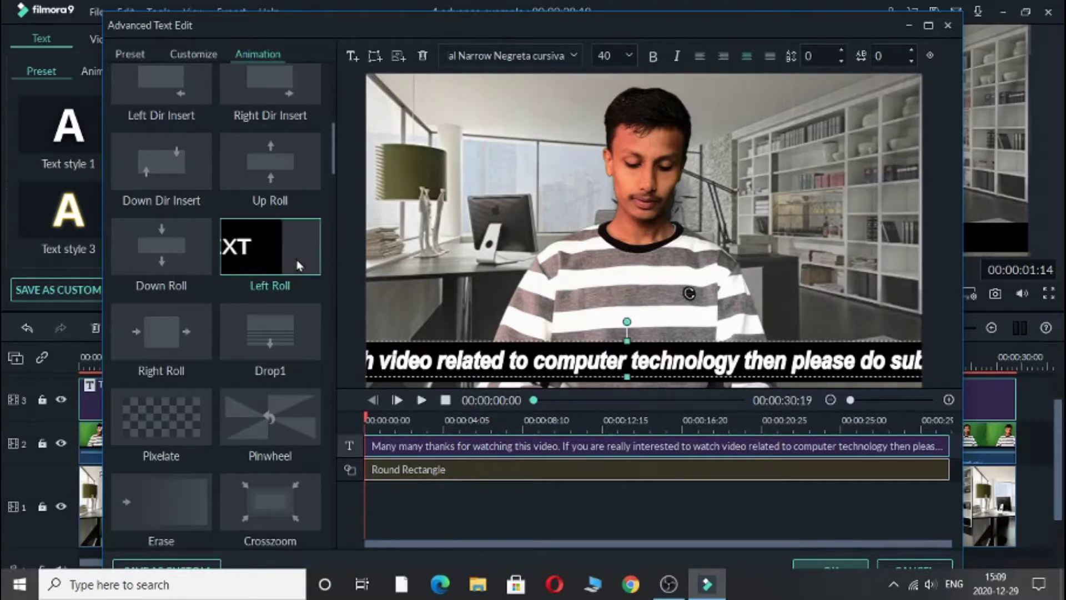
{"action": "left_click", "coordinate": [830, 566]}
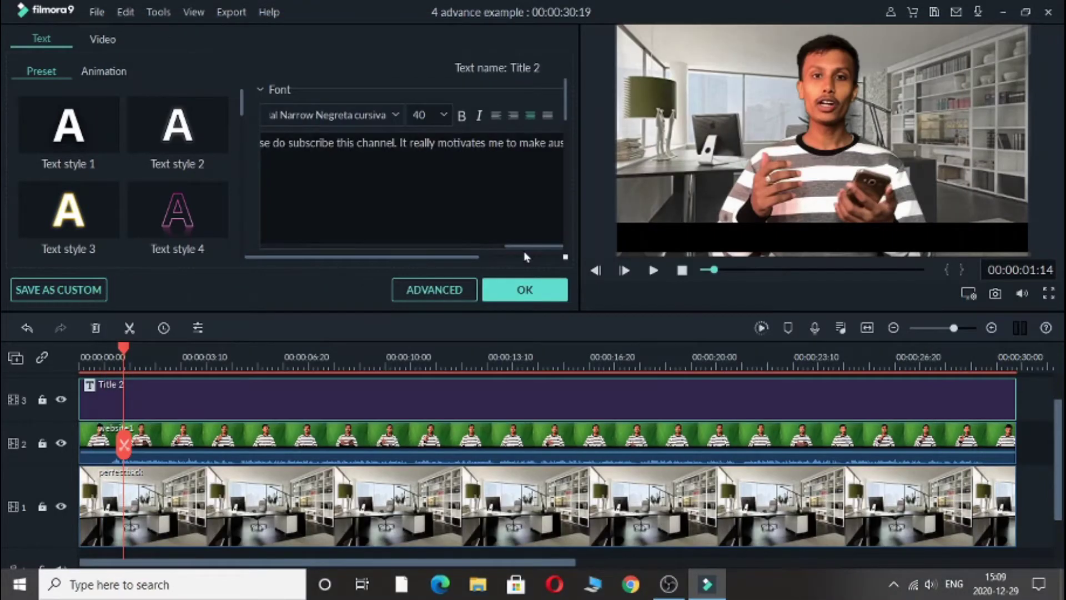
{"action": "left_click", "coordinate": [525, 288]}
Step: Play the video from the start to preview the rolling thank-you text, pausing after a few seconds
{"action": "left_click", "coordinate": [682, 270]}
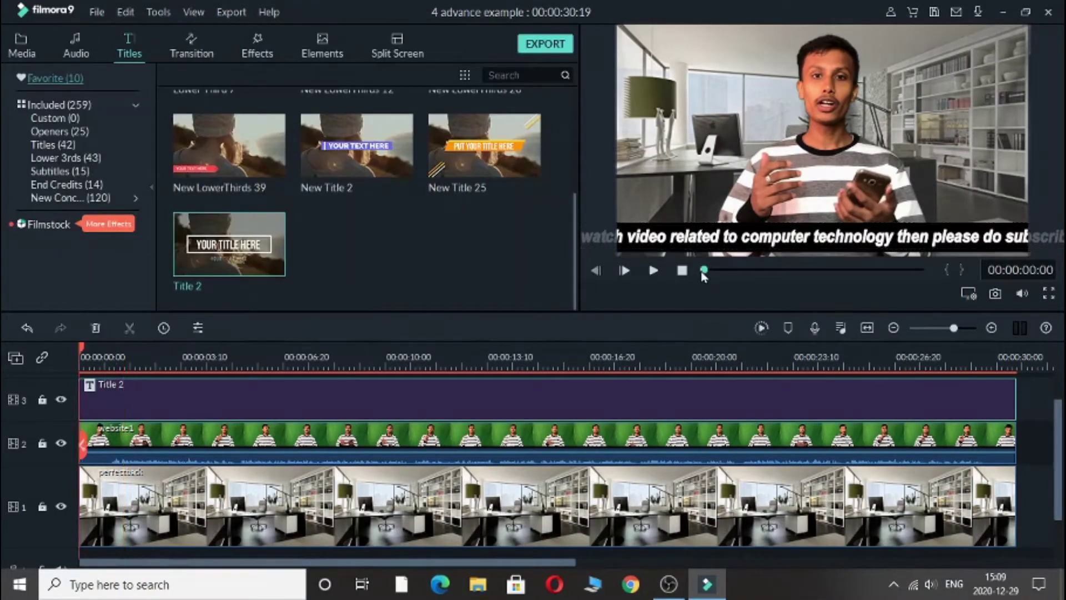
{"action": "left_click", "coordinate": [652, 272]}
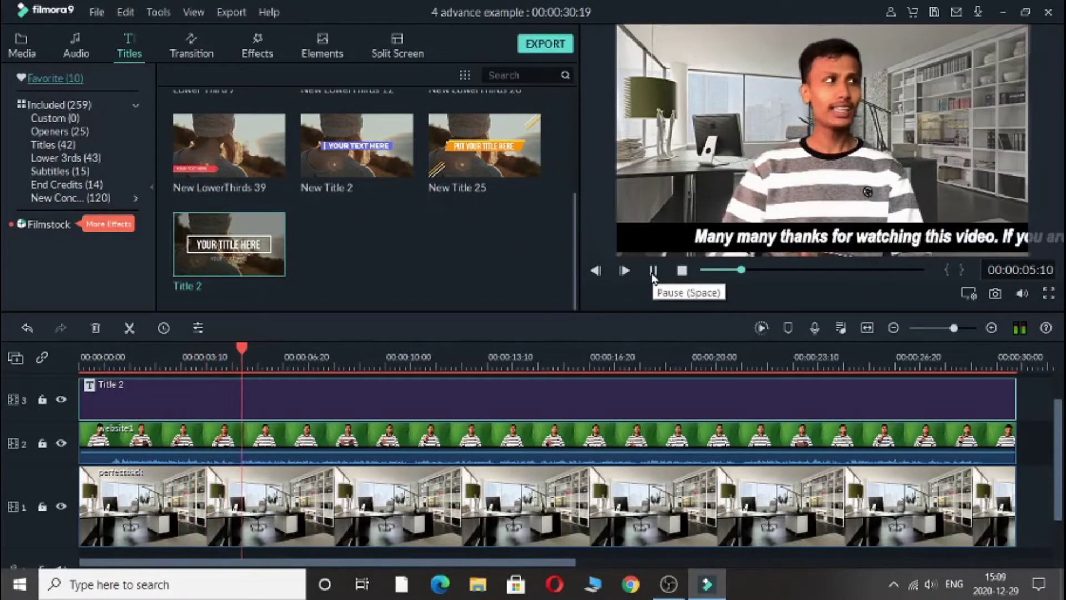
{"action": "left_click", "coordinate": [653, 272]}
Step: Reopen Title 2 for advanced editing, set the black rectangle's shape fill opacity to 75% and save the title
{"action": "right_click", "coordinate": [285, 398]}
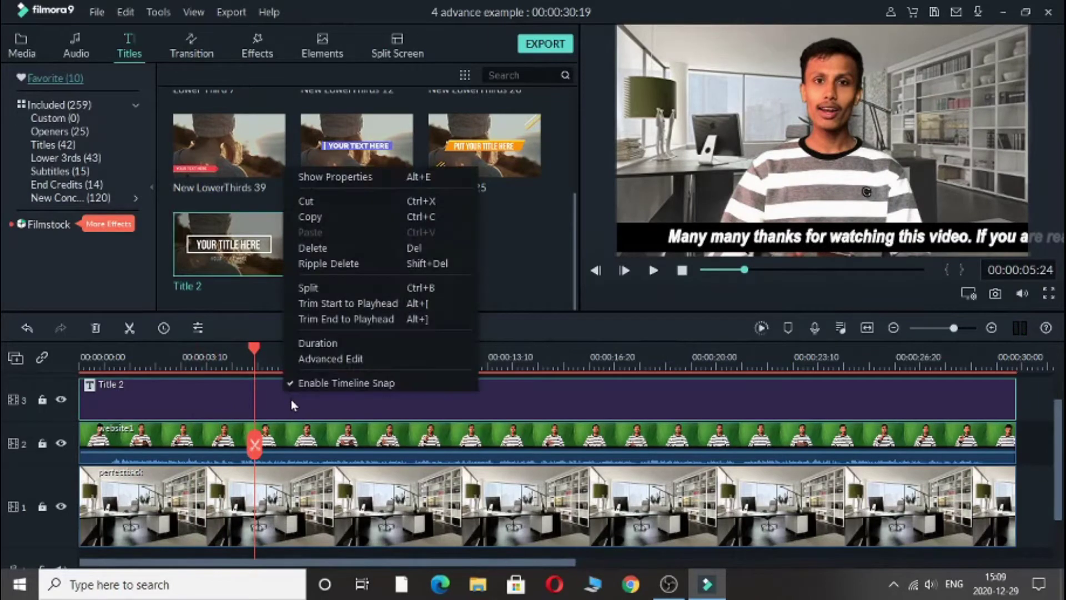
{"action": "left_click", "coordinate": [356, 358]}
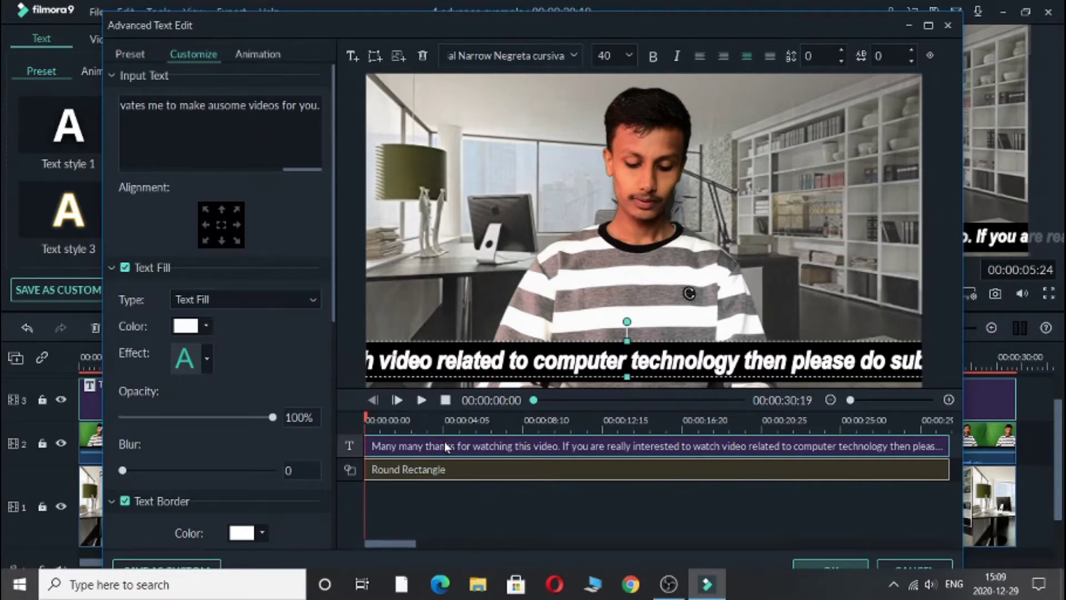
{"action": "left_click", "coordinate": [440, 471]}
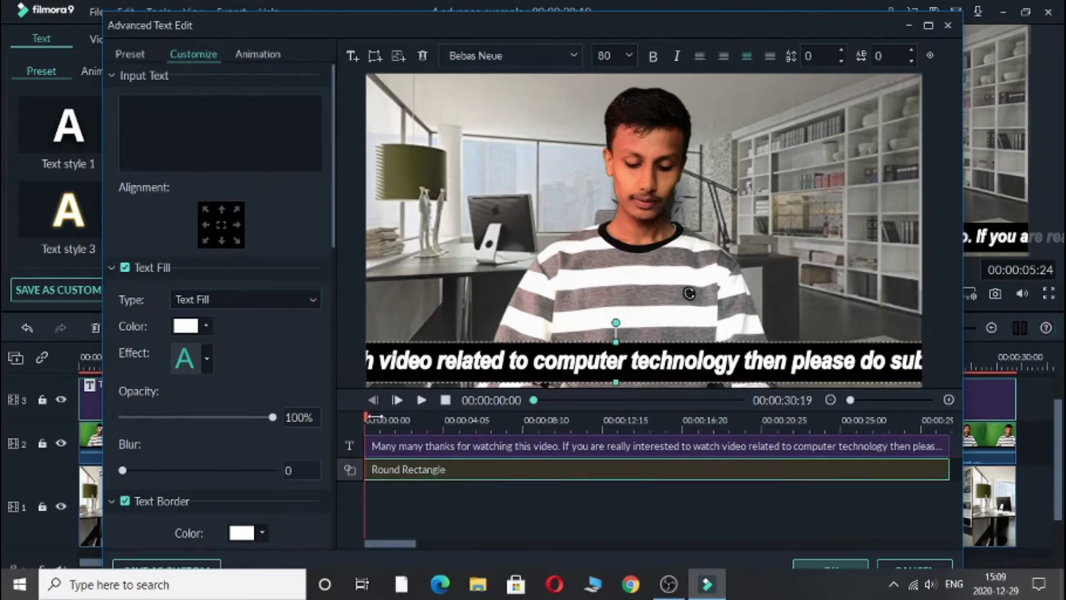
{"action": "left_click_drag", "start_coordinate": [333, 233], "coordinate": [289, 483]}
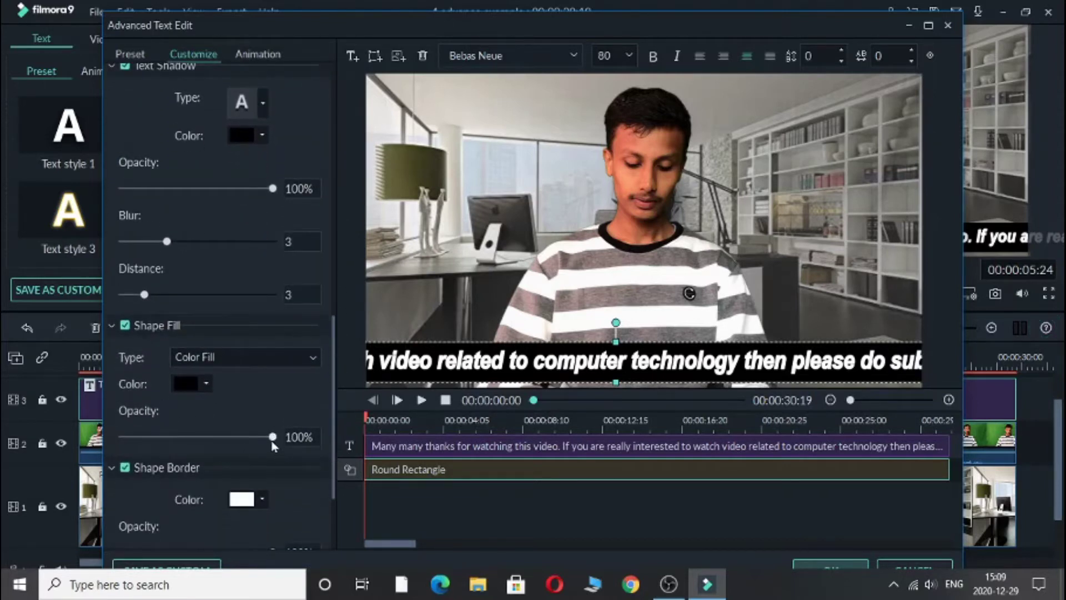
{"action": "left_click_drag", "start_coordinate": [271, 439], "coordinate": [238, 442]}
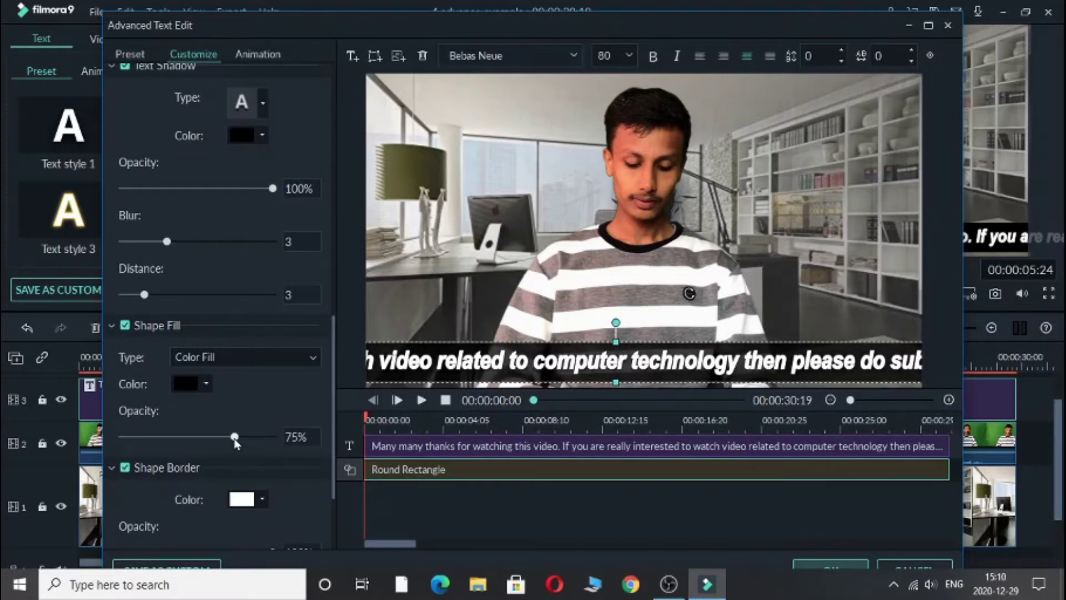
{"action": "left_click", "coordinate": [847, 567]}
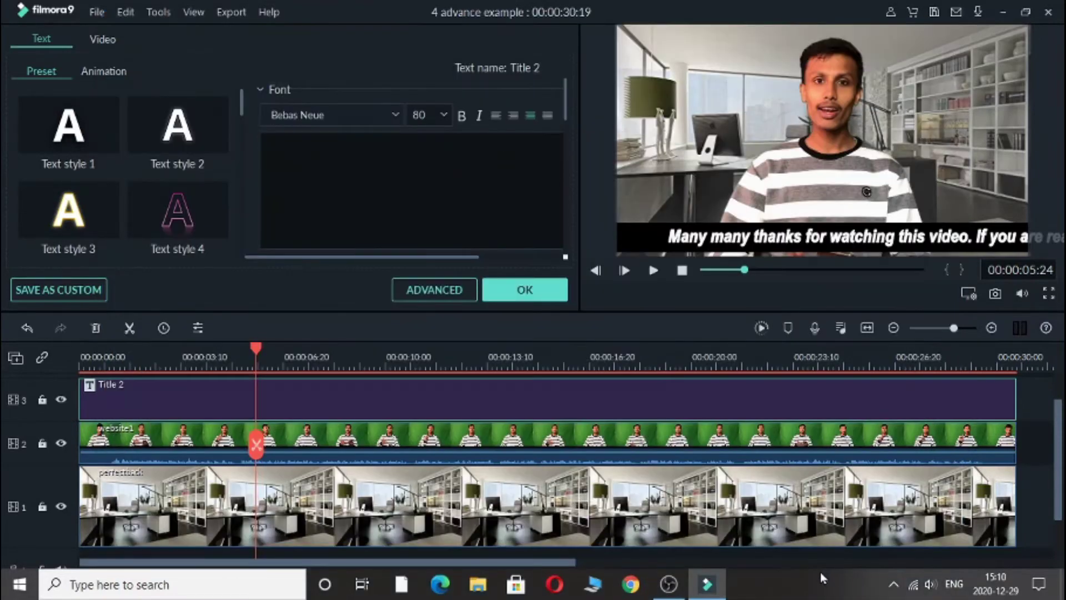
{"action": "left_click", "coordinate": [536, 296]}
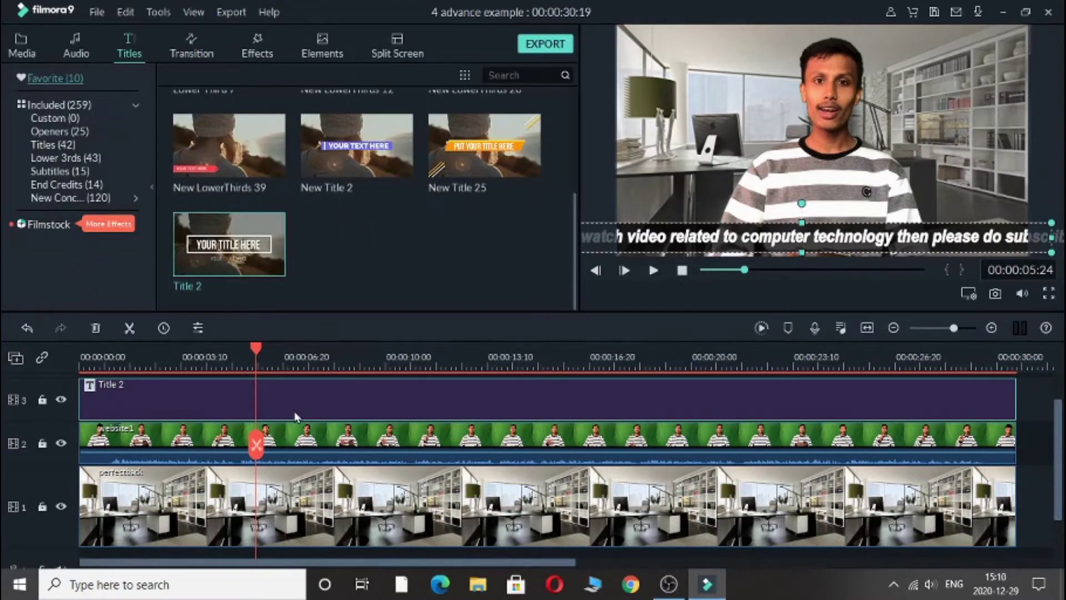
Step: Reopen Title 2 for advanced editing, shift the thank-you text slightly down on the black bar and save the title
{"action": "right_click", "coordinate": [314, 399]}
{"action": "left_click", "coordinate": [375, 366]}
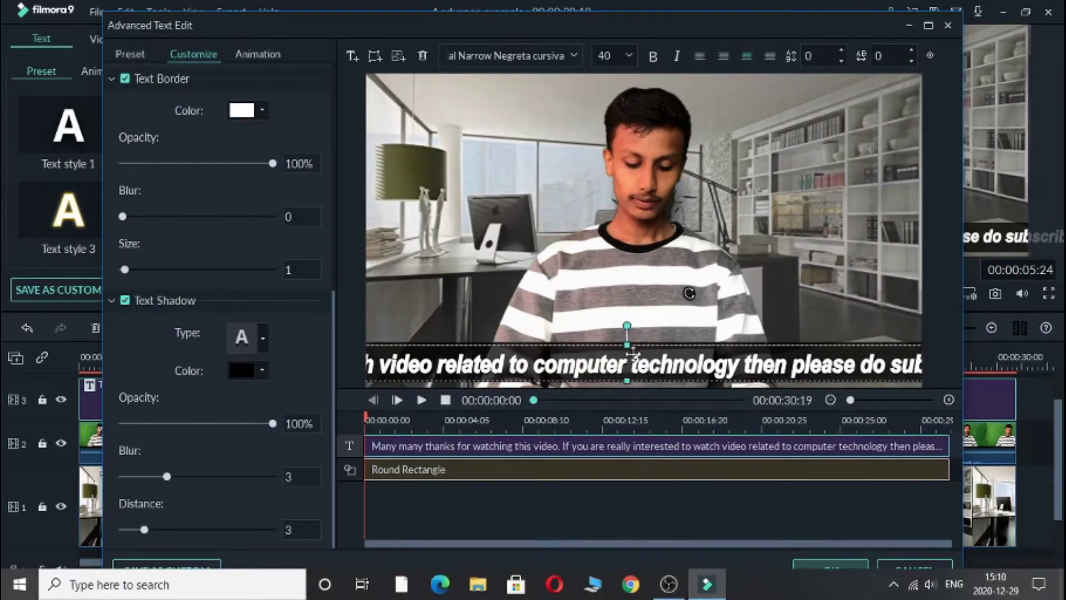
{"action": "left_click", "coordinate": [643, 452]}
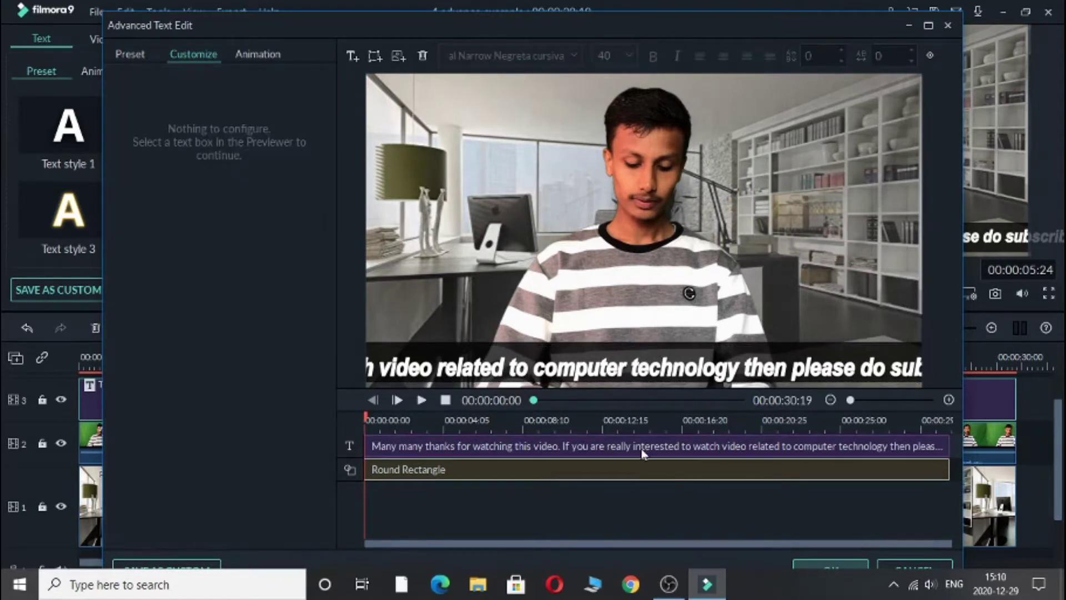
{"action": "left_click", "coordinate": [614, 467]}
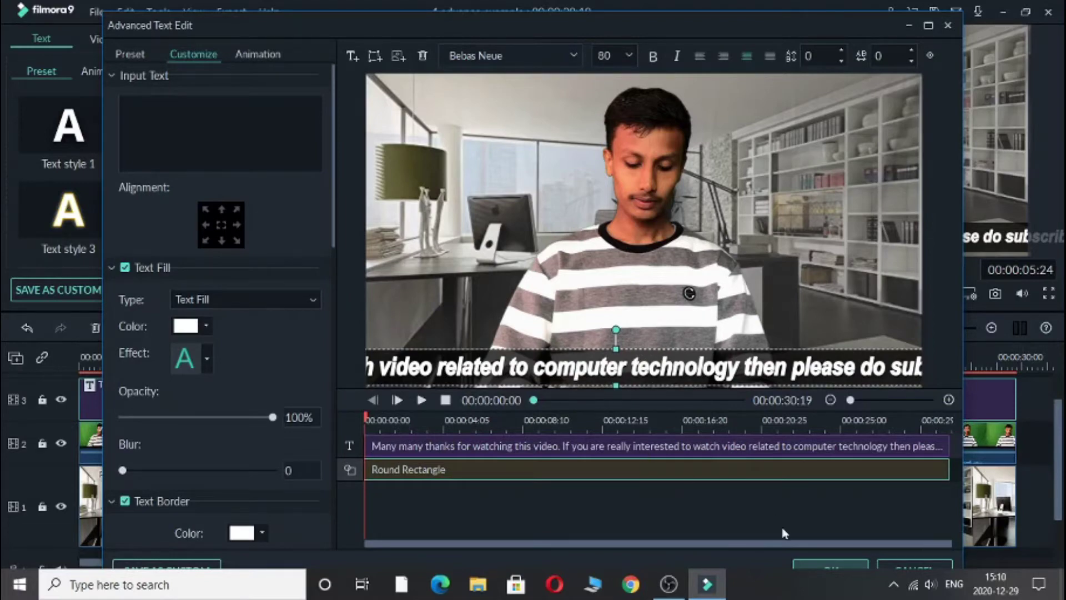
{"action": "left_click", "coordinate": [827, 567]}
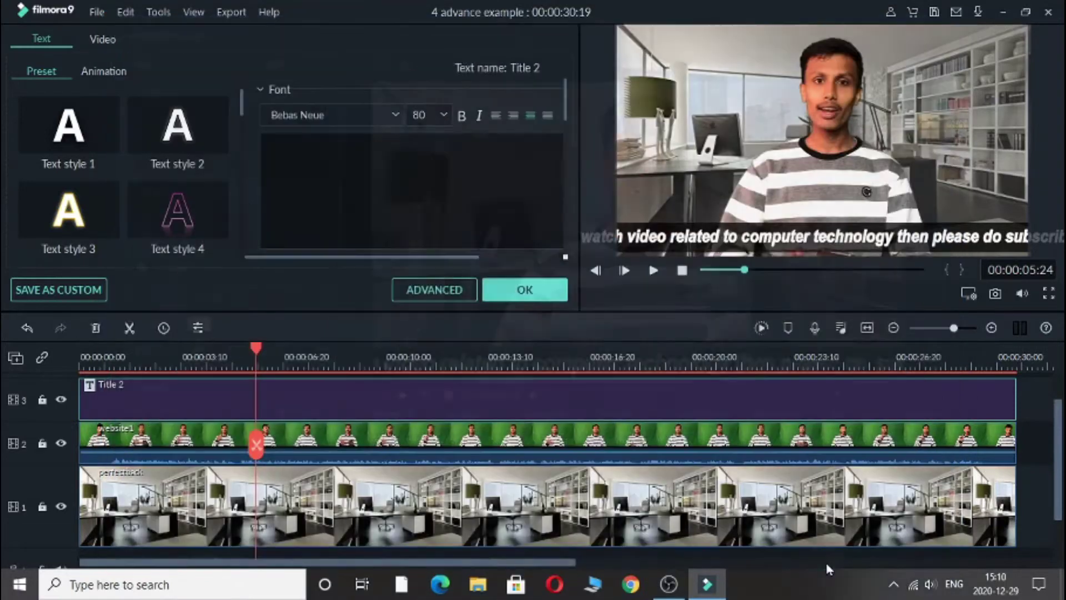
{"action": "left_click", "coordinate": [525, 289]}
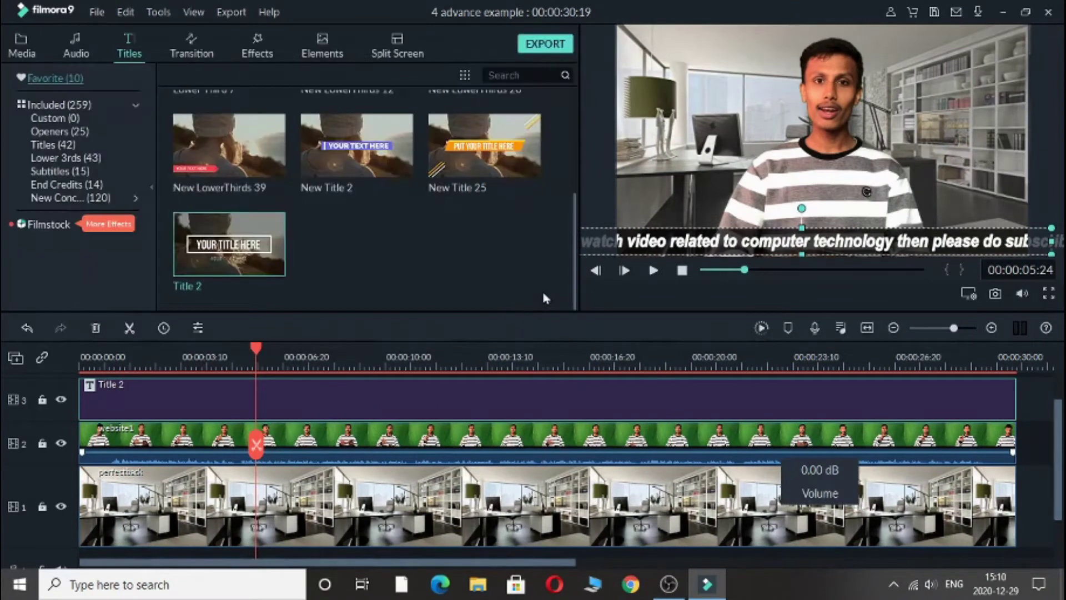
Step: Play the video from the start, partly in full screen, to preview the rolling thank-you text, and pause near the end
{"action": "left_click", "coordinate": [697, 275]}
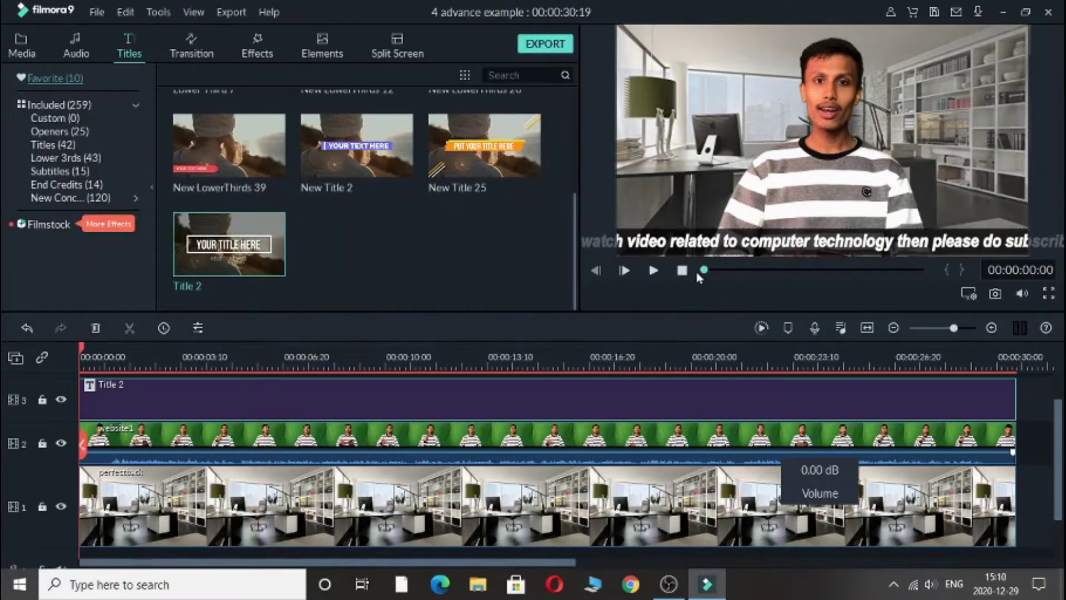
{"action": "left_click", "coordinate": [656, 272]}
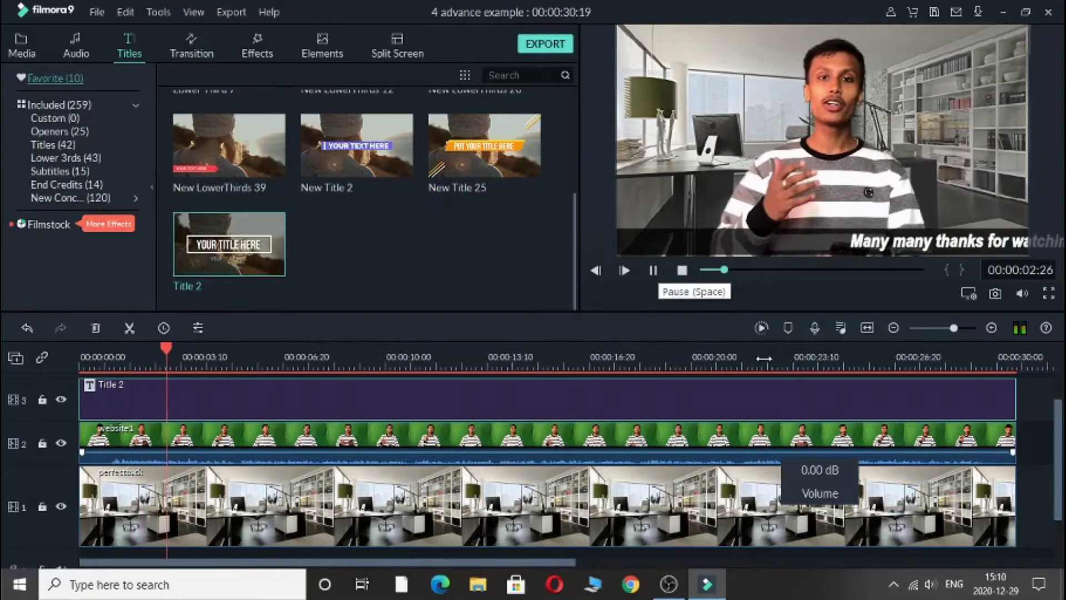
{"action": "left_click", "coordinate": [1049, 294]}
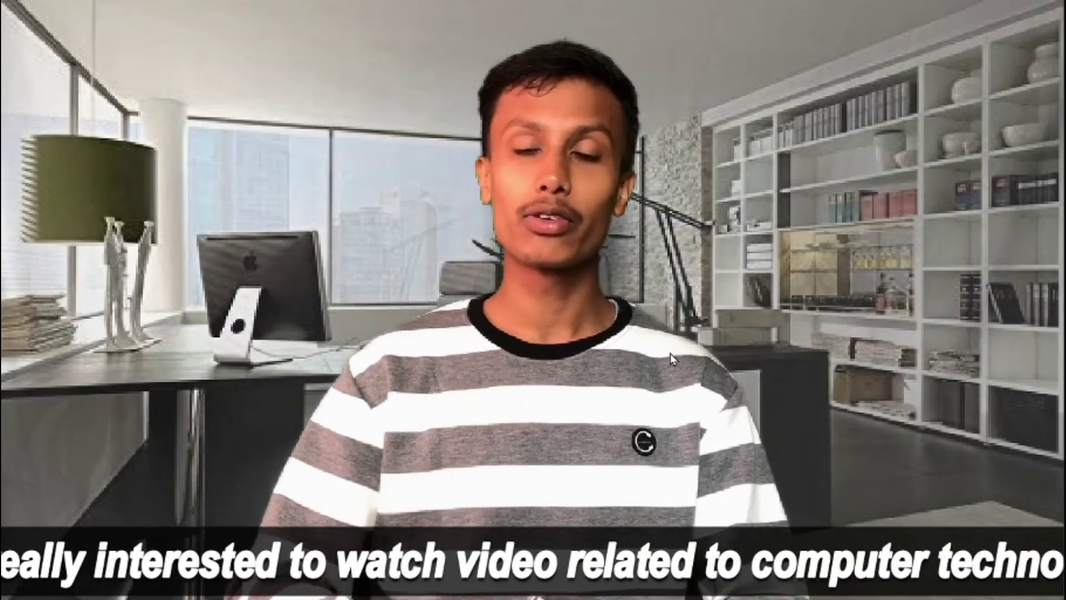
{"action": "key", "text": "Escape"}
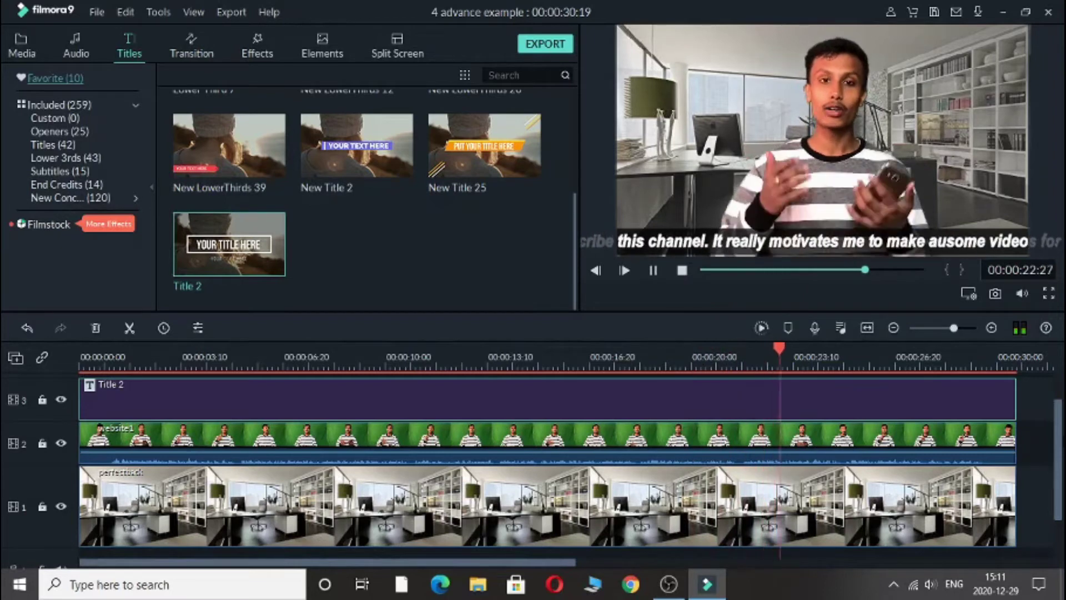
{"action": "scroll", "coordinate": [1055, 440], "scroll_direction": "up", "scroll_amount": 1}
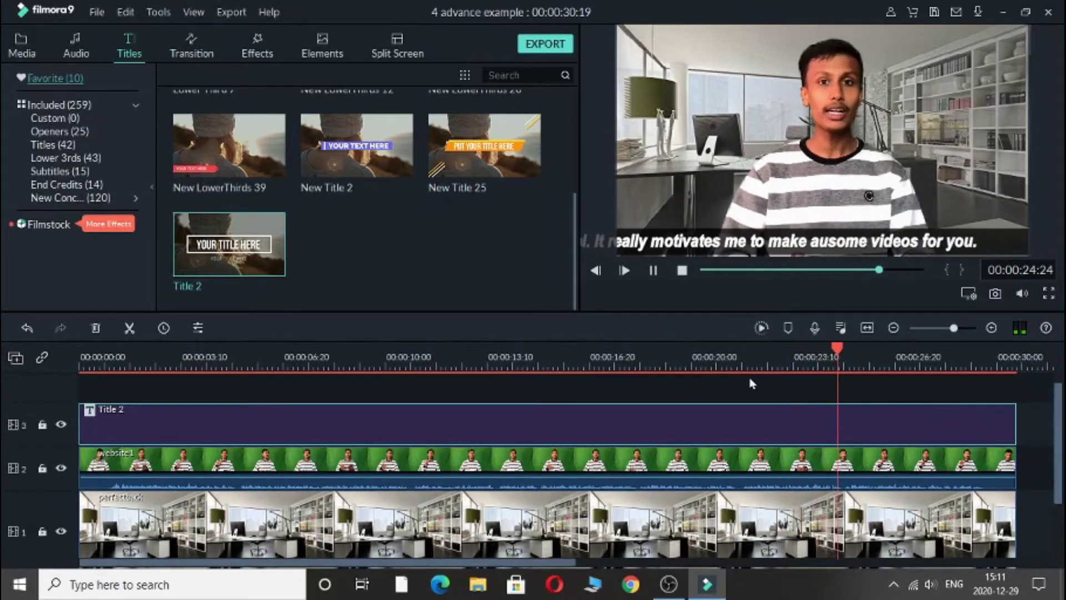
{"action": "left_click", "coordinate": [655, 271]}
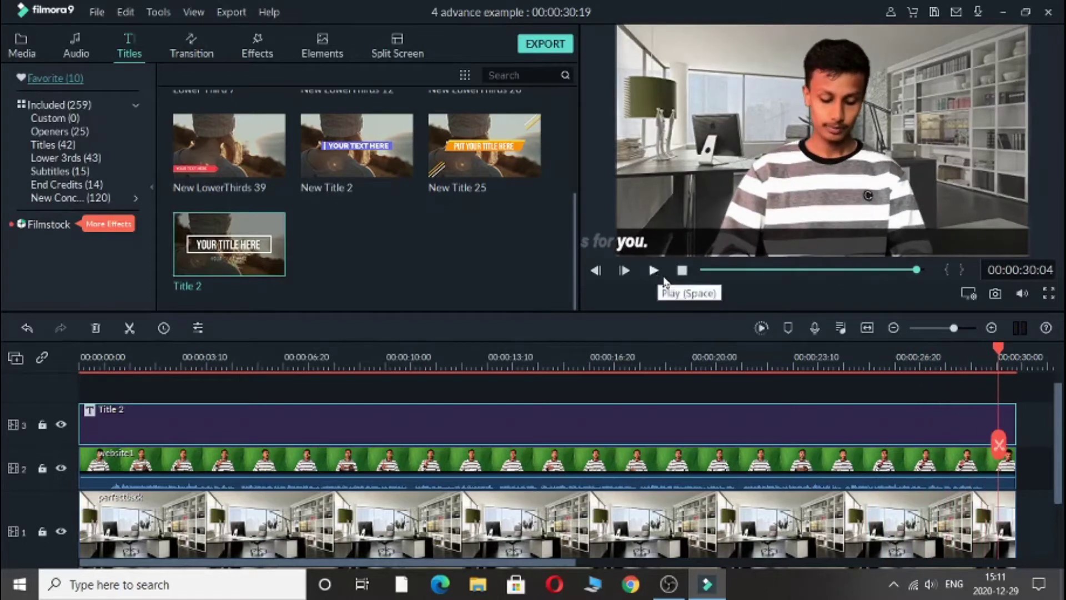
{"action": "left_click", "coordinate": [702, 273]}
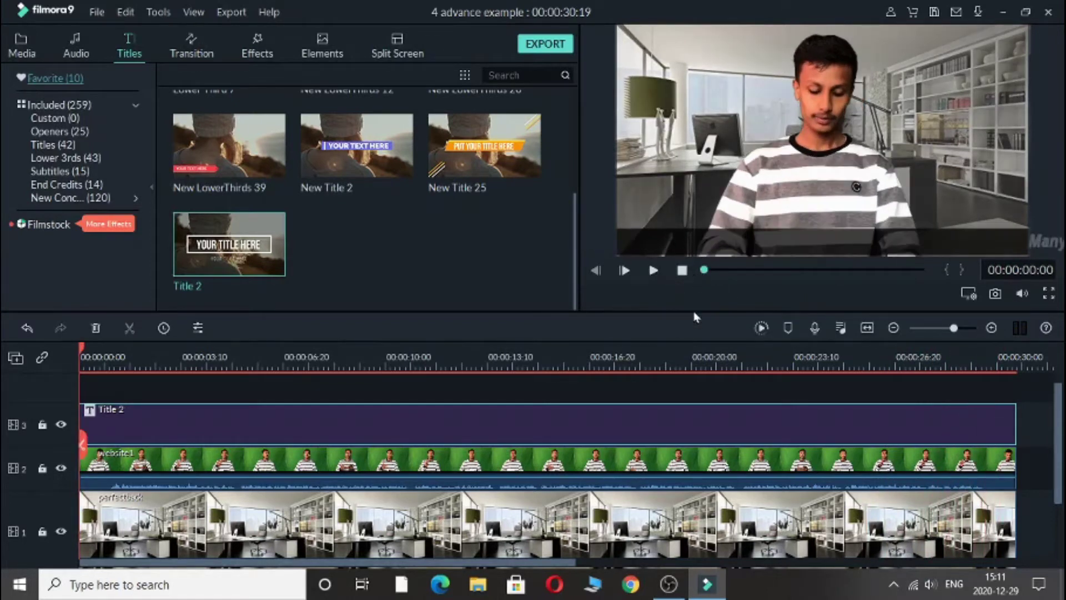
{"action": "left_click", "coordinate": [764, 271]}
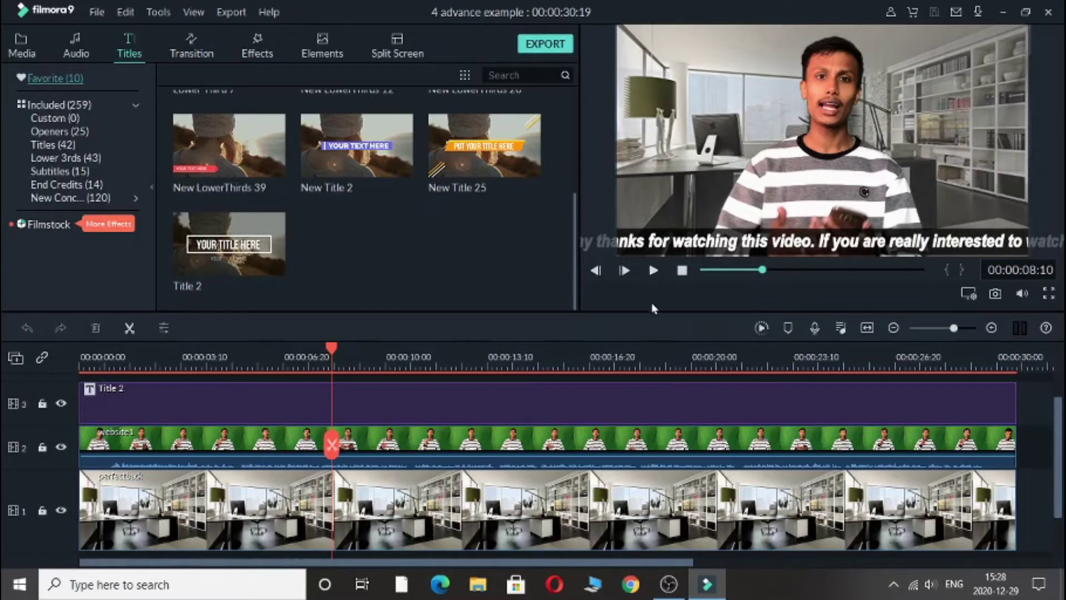
Step: Delete the website1 and perfectback clips from the timeline, keeping only Title 2
{"action": "left_click", "coordinate": [617, 445]}
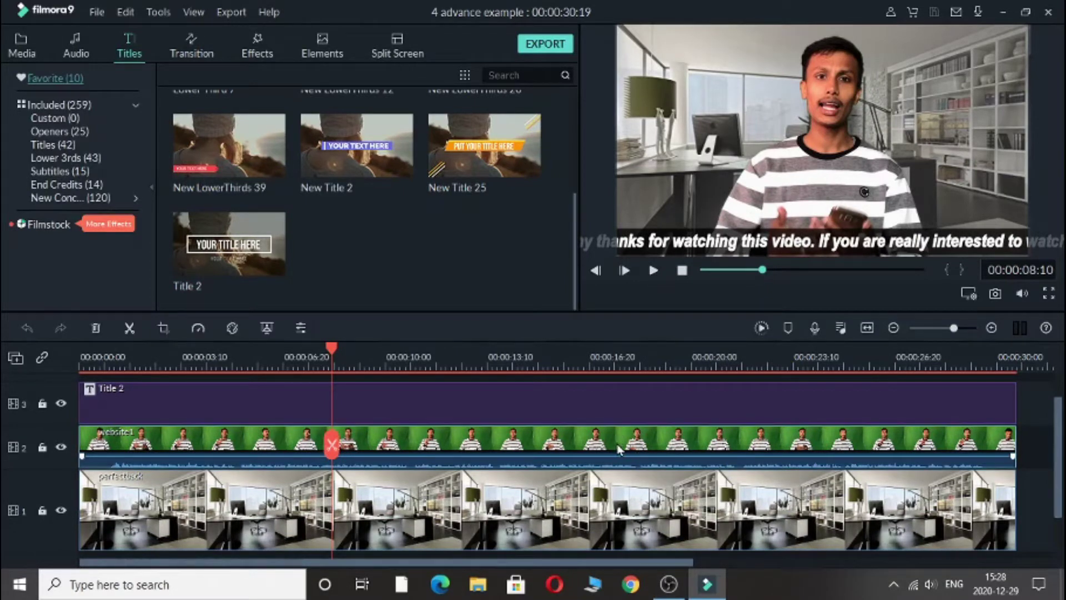
{"action": "key", "text": "Delete"}
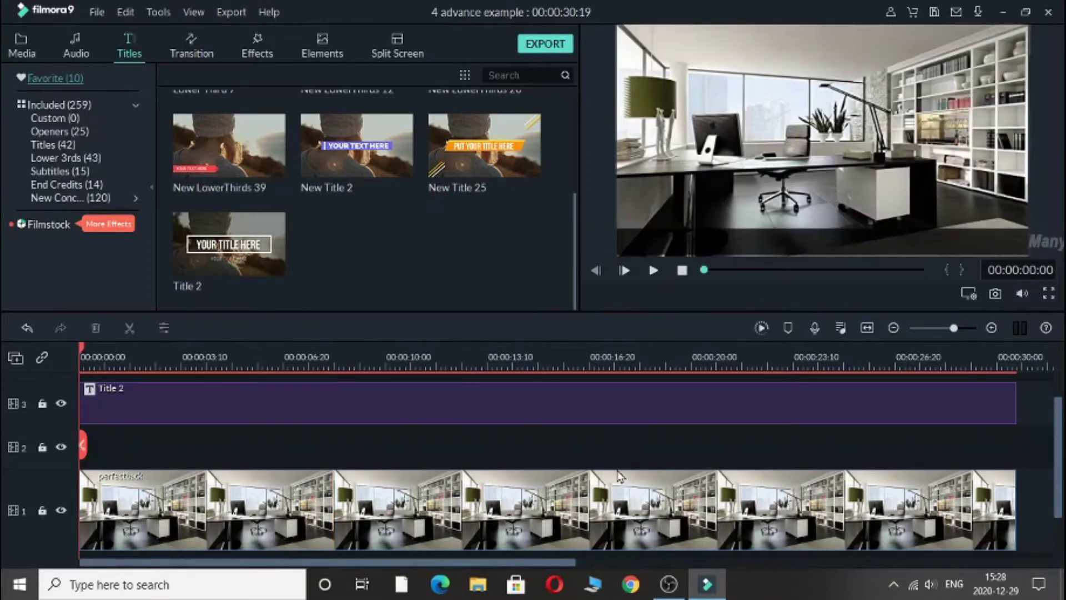
{"action": "left_click", "coordinate": [621, 490]}
{"action": "key", "text": "Delete"}
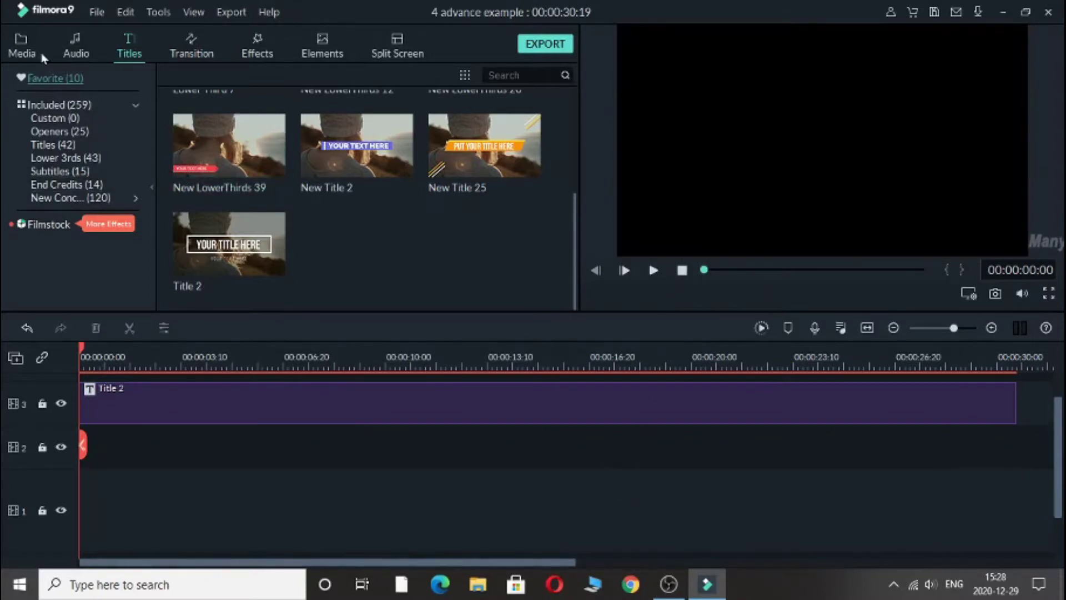
Step: Place the Green sample color on track 2 beneath Title 2, extend it to the title's end and preview the result
{"action": "left_click", "coordinate": [23, 50]}
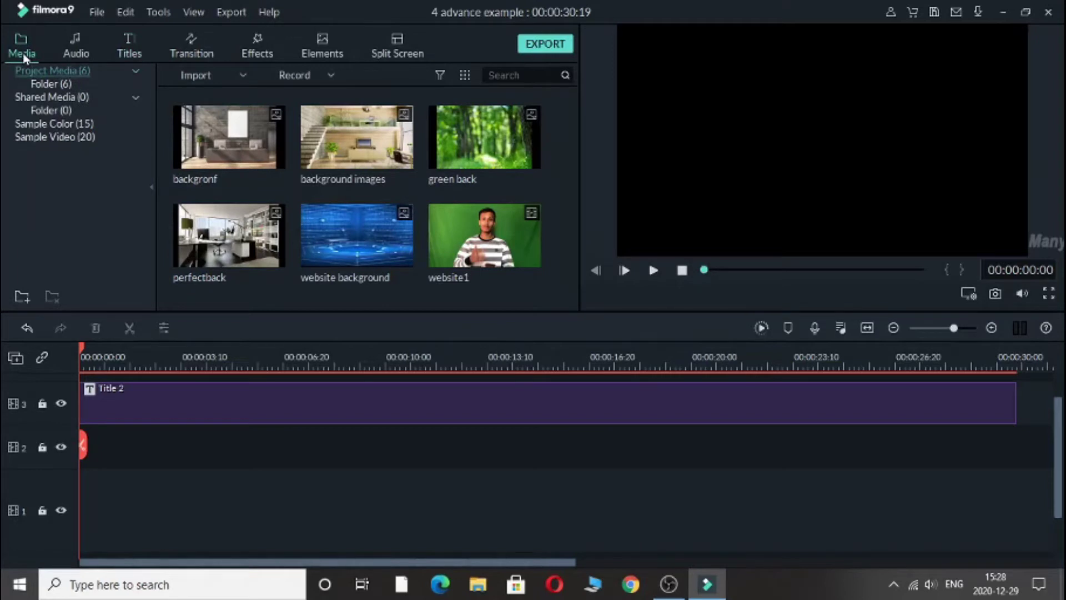
{"action": "left_click", "coordinate": [90, 129]}
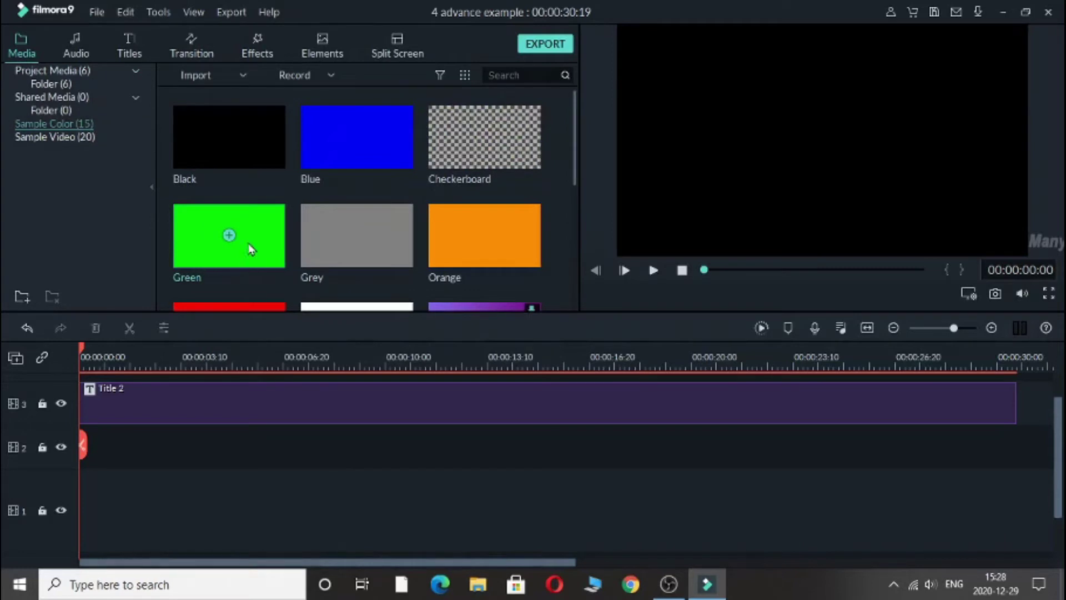
{"action": "left_click_drag", "start_coordinate": [249, 250], "coordinate": [85, 462]}
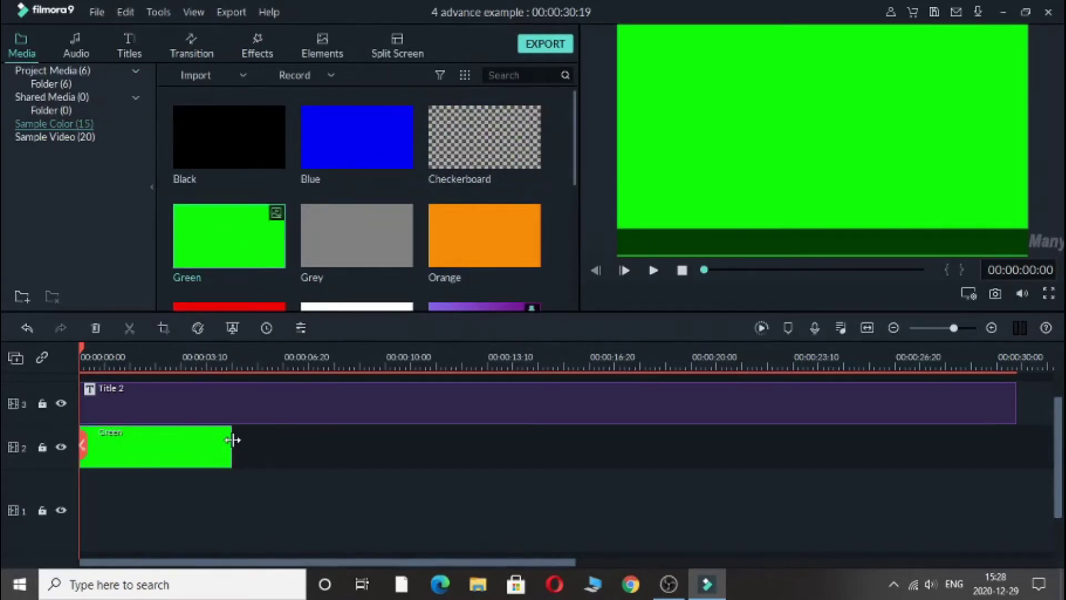
{"action": "left_click_drag", "start_coordinate": [232, 439], "coordinate": [1036, 462]}
{"action": "left_click", "coordinate": [654, 270]}
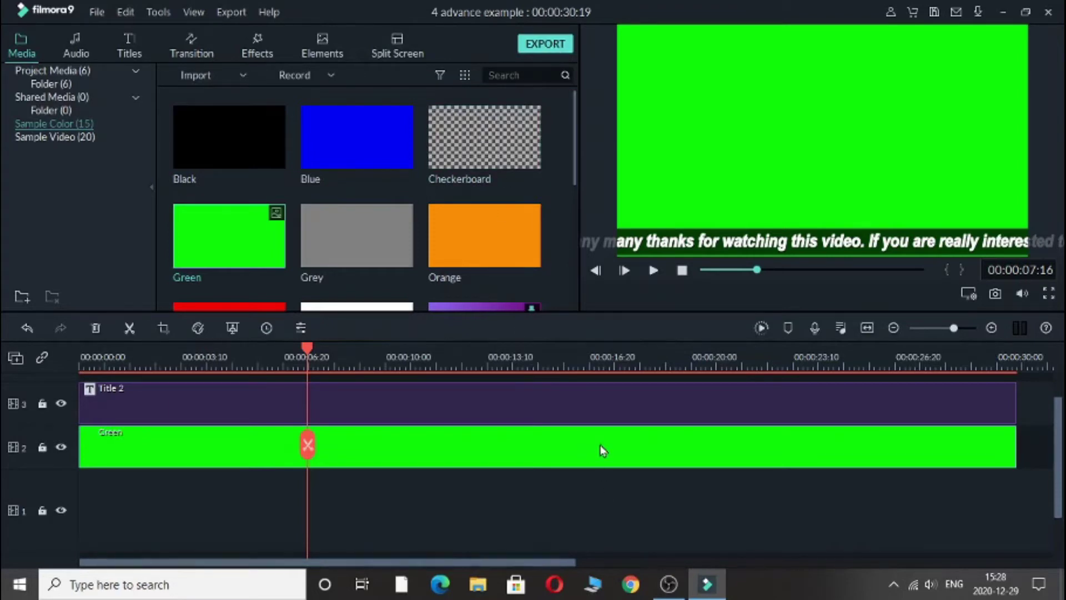
Step: Delete the Green clip and Title 2 to clear the timeline
{"action": "key", "text": "Delete"}
{"action": "left_click", "coordinate": [584, 409]}
{"action": "key", "text": "Delete"}
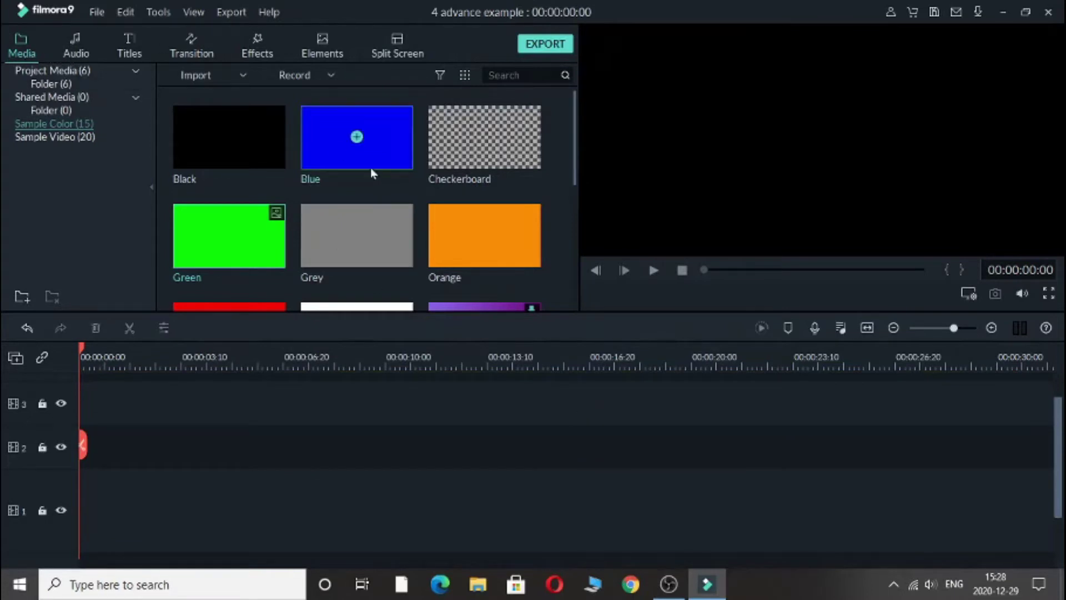
Step: Import the videos "Intro video of Sh. Tech Nepal" and "Marque" from the Output folder into the project media
{"action": "left_click", "coordinate": [75, 71]}
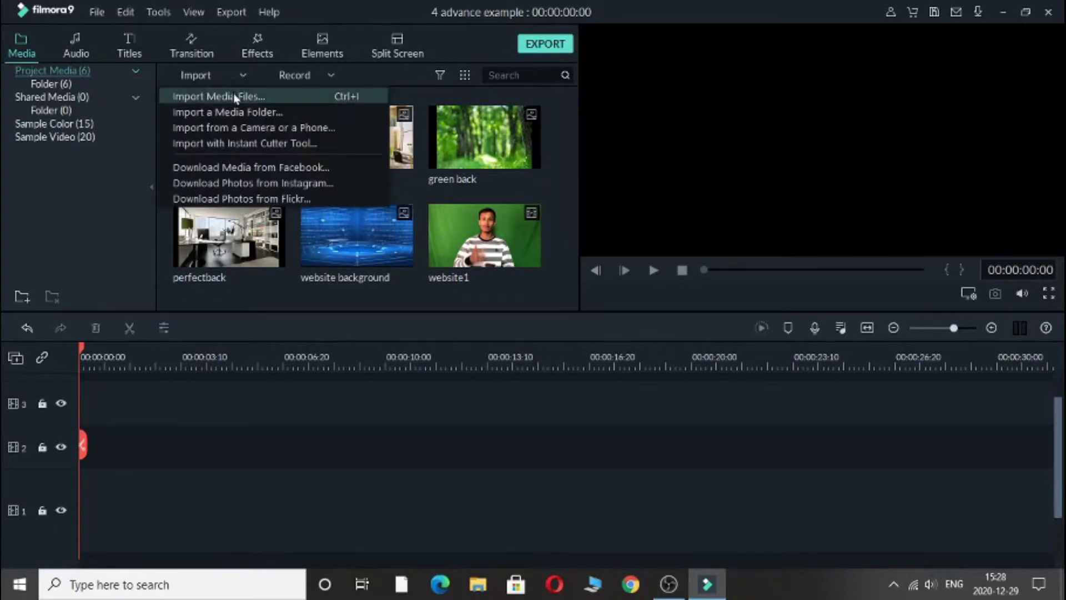
{"action": "left_click", "coordinate": [235, 97]}
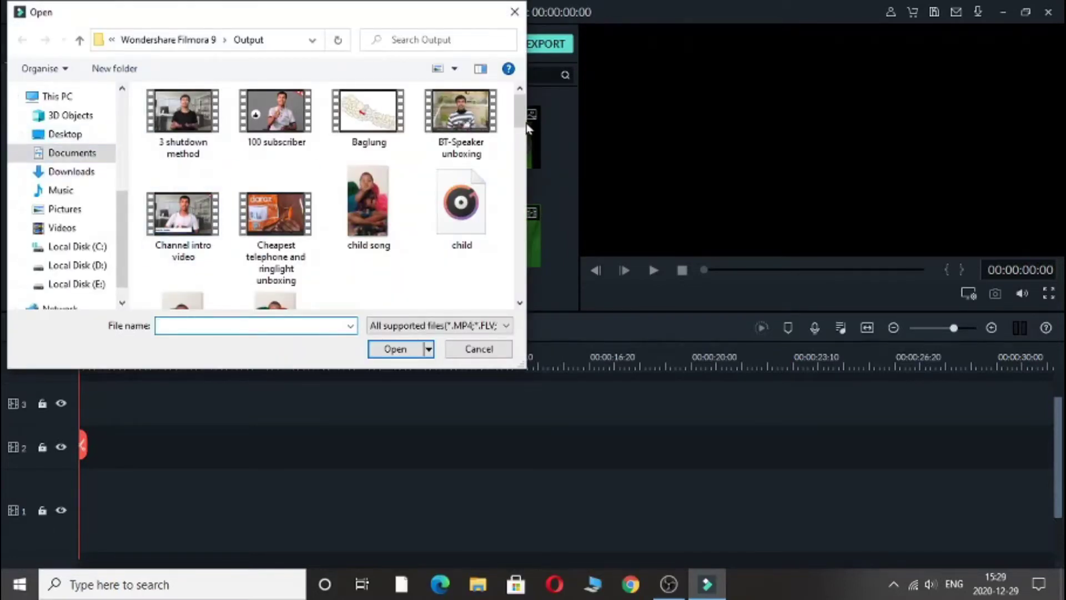
{"action": "scroll", "coordinate": [522, 136], "scroll_direction": "down", "scroll_amount": 1}
{"action": "scroll", "coordinate": [522, 139], "scroll_direction": "down", "scroll_amount": 3}
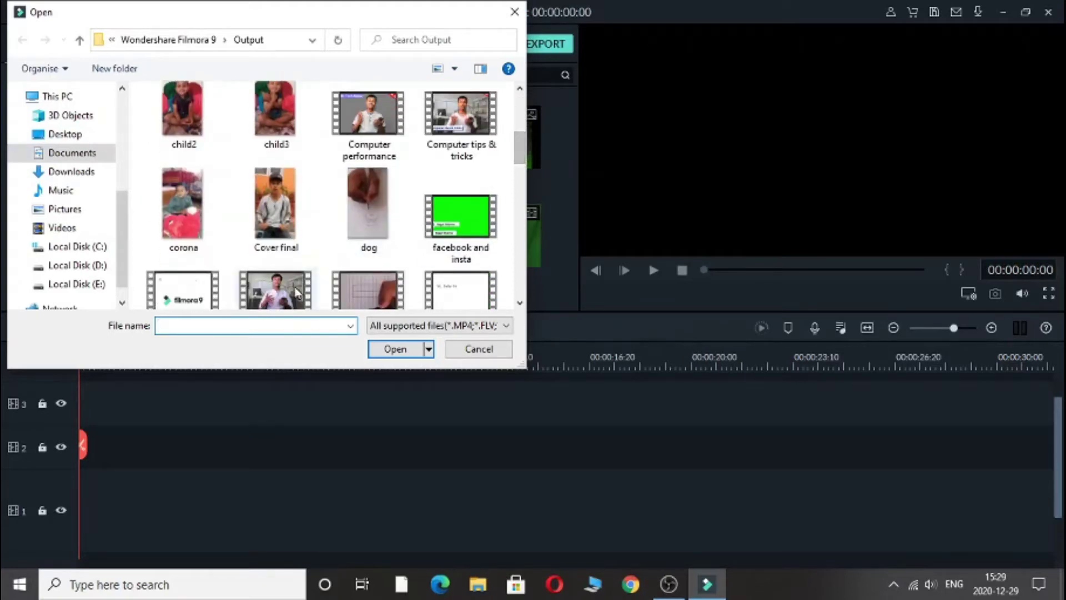
{"action": "scroll", "coordinate": [519, 158], "scroll_direction": "down", "scroll_amount": 2}
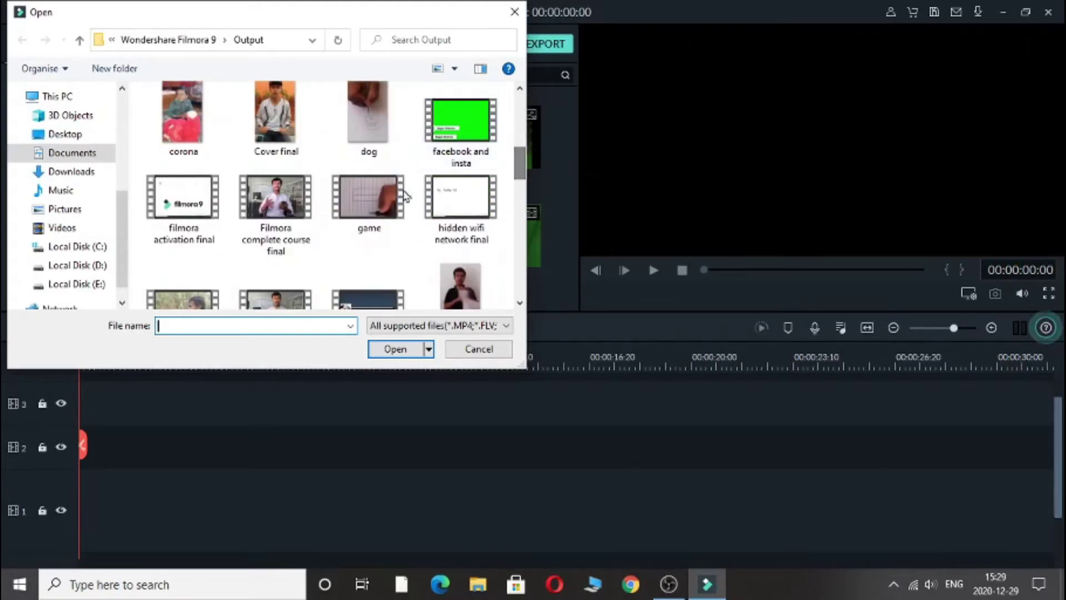
{"action": "left_click", "coordinate": [285, 290]}
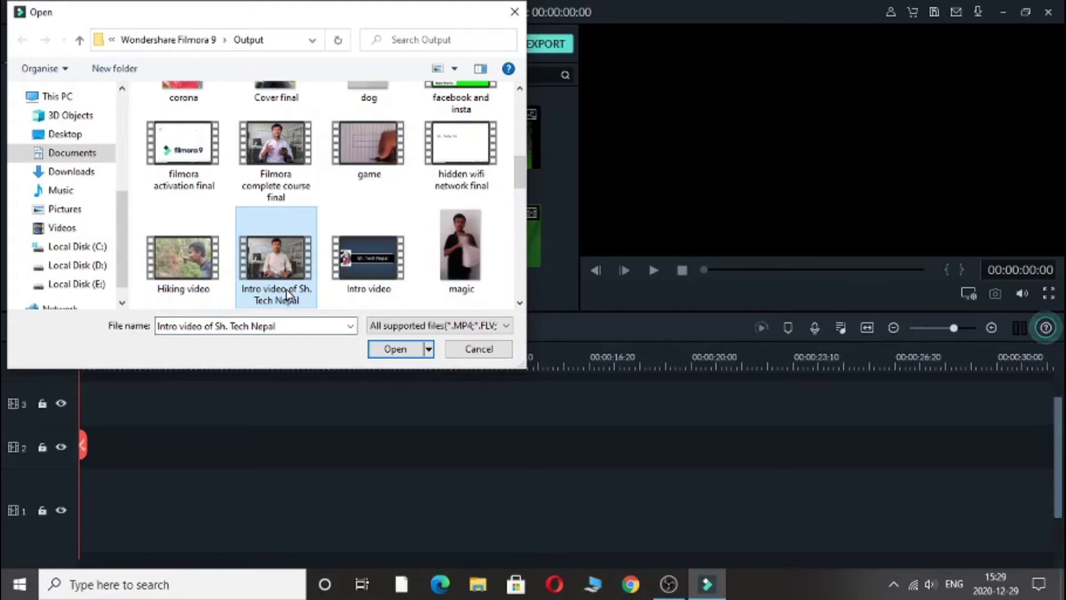
{"action": "scroll", "coordinate": [521, 176], "scroll_direction": "down", "scroll_amount": 2}
{"action": "left_click", "coordinate": [284, 243], "text": "ctrl"}
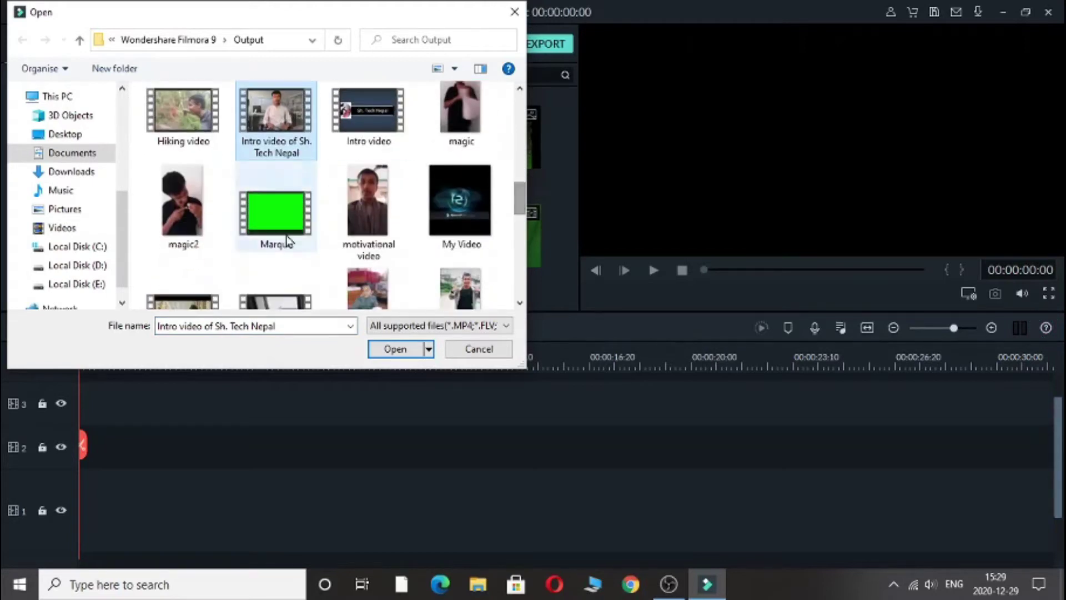
{"action": "left_click", "coordinate": [396, 349]}
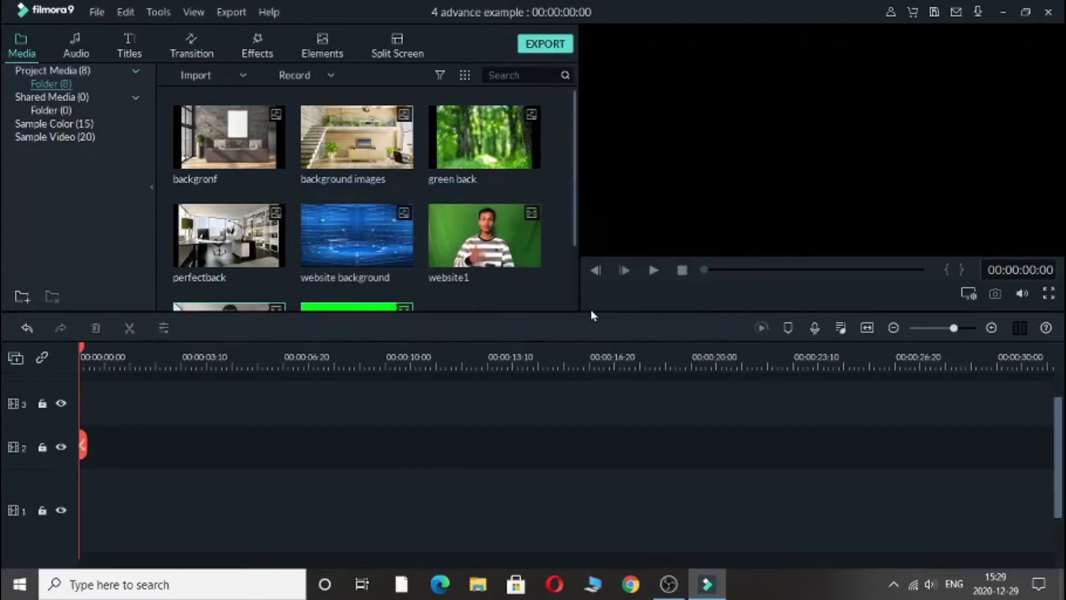
Step: Place the Marque video at the start of track 3 and play its first couple of seconds
{"action": "scroll", "coordinate": [573, 300], "scroll_direction": "down", "scroll_amount": 2}
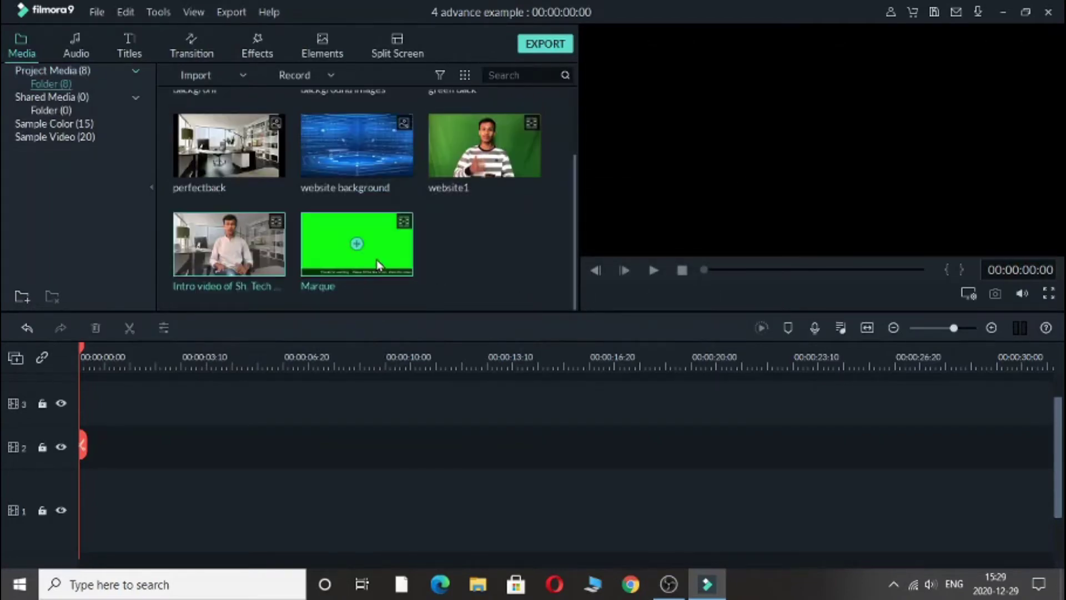
{"action": "left_click_drag", "start_coordinate": [379, 265], "coordinate": [83, 410]}
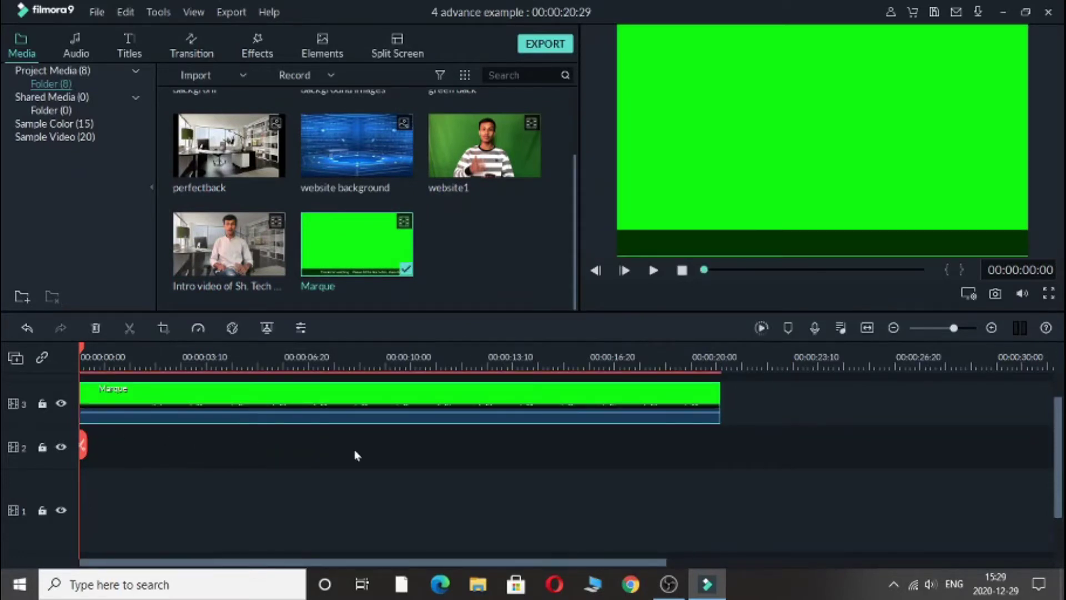
{"action": "left_click", "coordinate": [654, 271]}
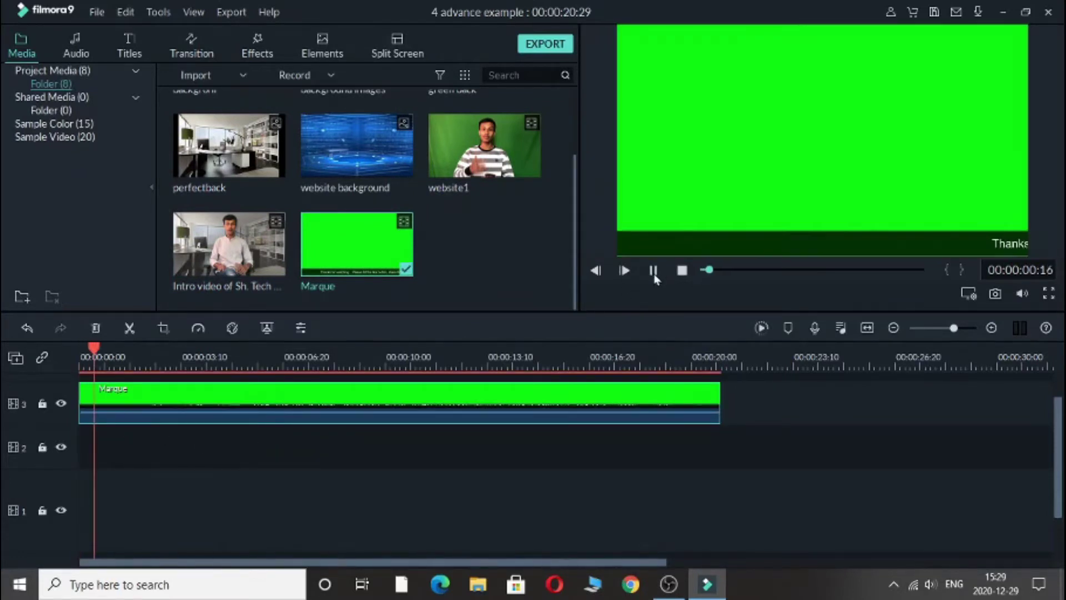
{"action": "left_click", "coordinate": [653, 270]}
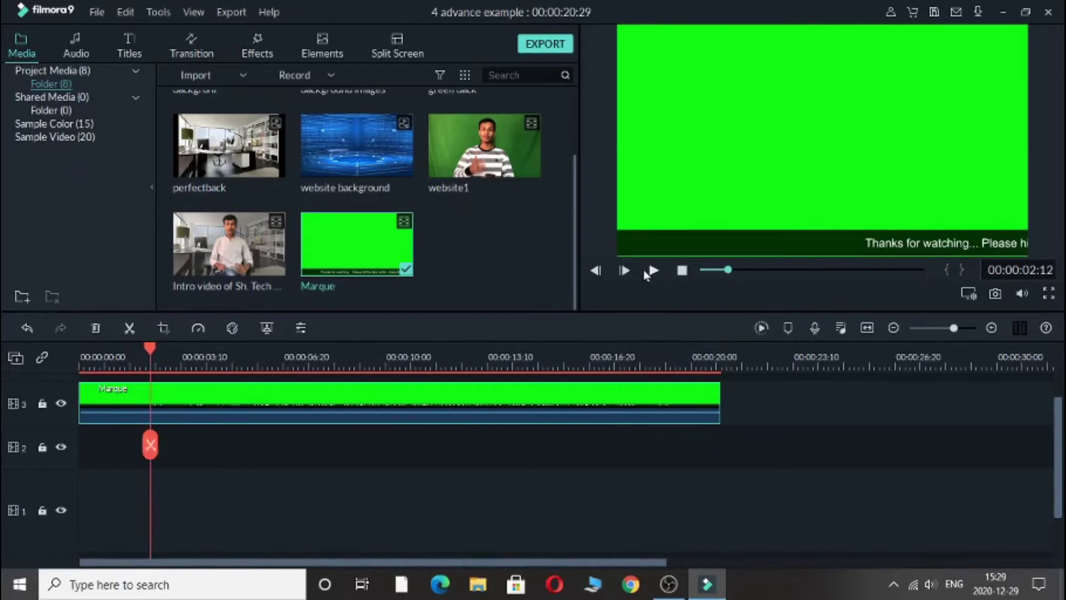
Step: Place the Intro video of Sh. Tech Nepal at the start of track 2 beneath Marque and briefly play from the beginning
{"action": "left_click_drag", "start_coordinate": [247, 268], "coordinate": [92, 456]}
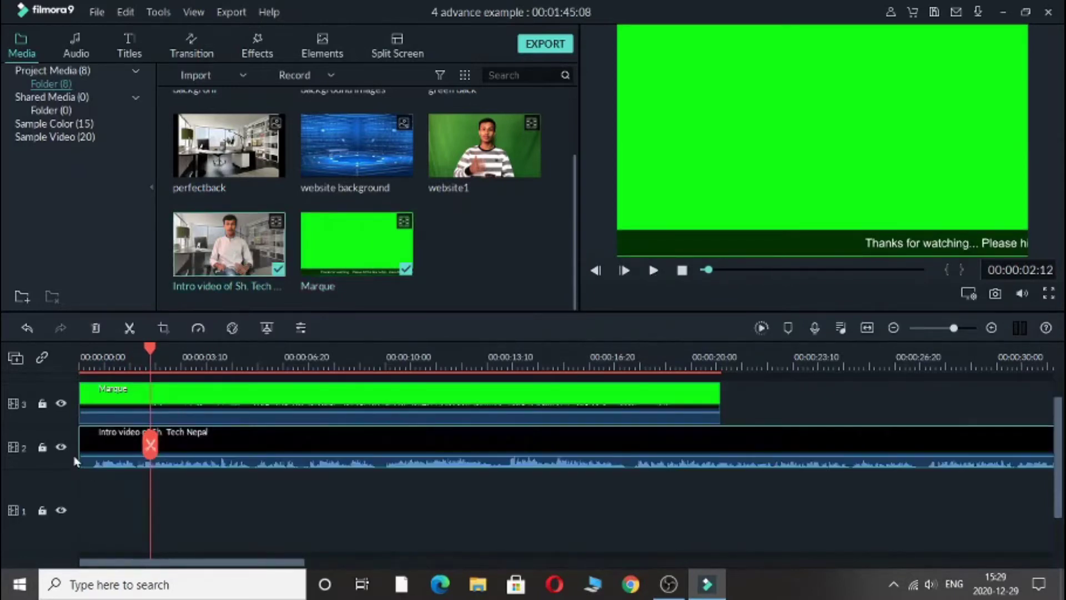
{"action": "left_click", "coordinate": [682, 271]}
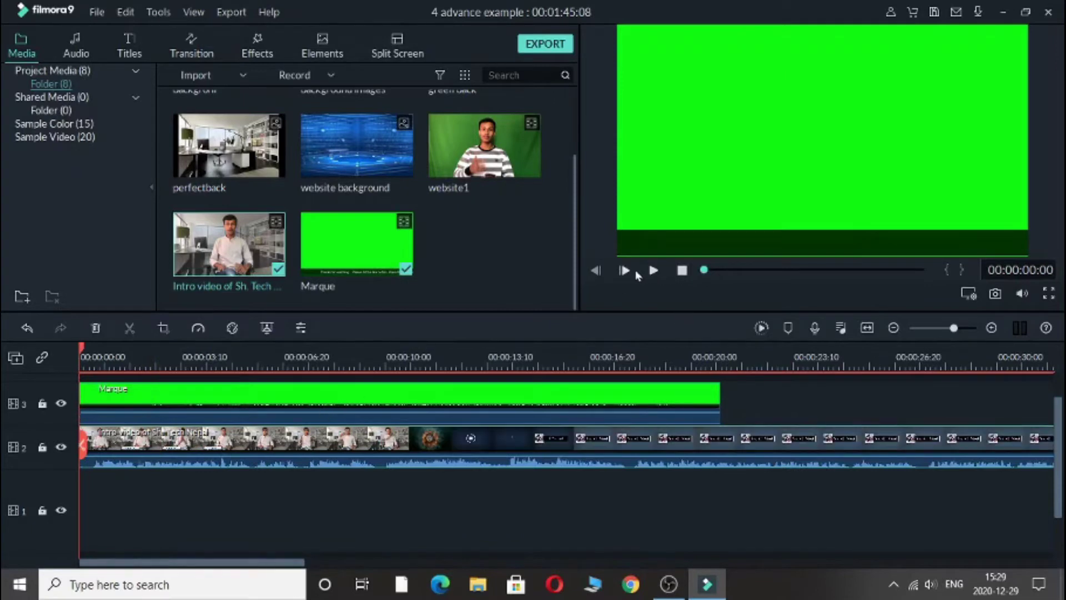
{"action": "left_click", "coordinate": [653, 270]}
{"action": "left_click", "coordinate": [653, 270]}
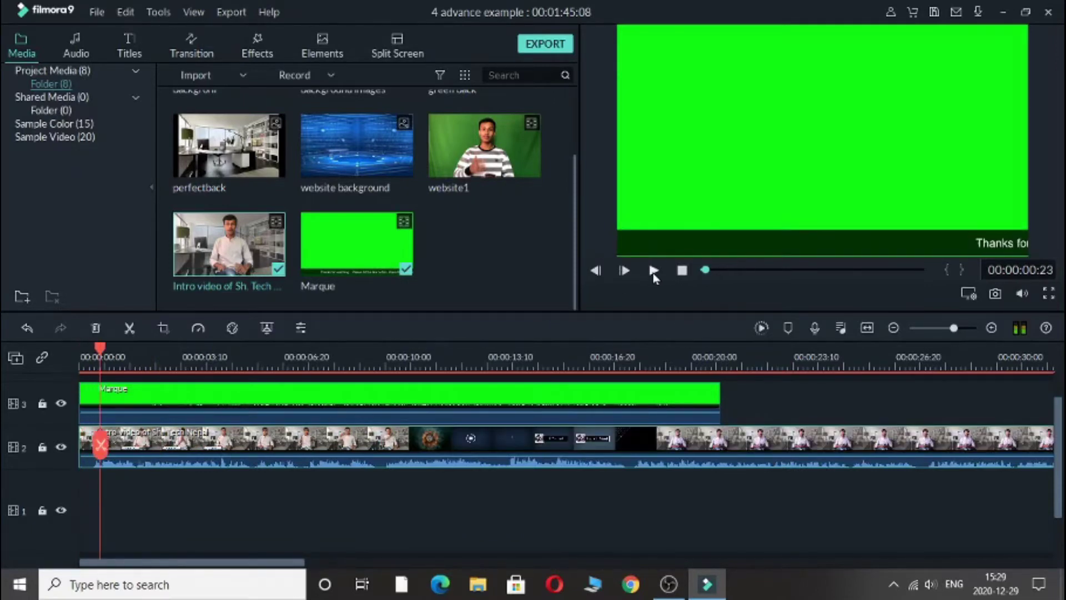
Step: Apply the Green Screen chroma key to the Marque clip on track 3, keeping the default settings
{"action": "left_click", "coordinate": [247, 404]}
{"action": "right_click", "coordinate": [247, 404]}
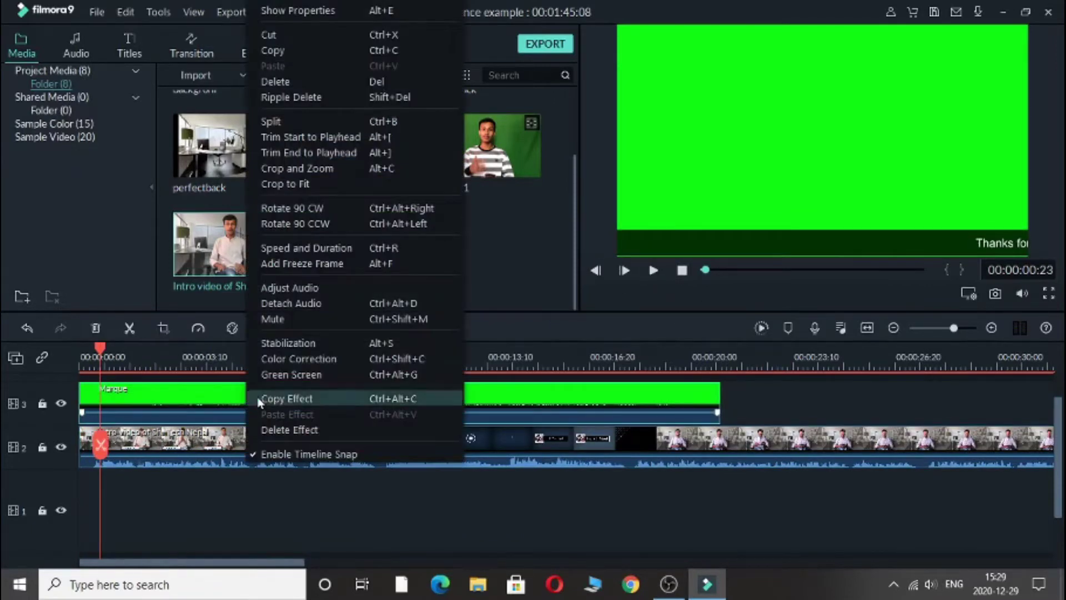
{"action": "left_click", "coordinate": [372, 379]}
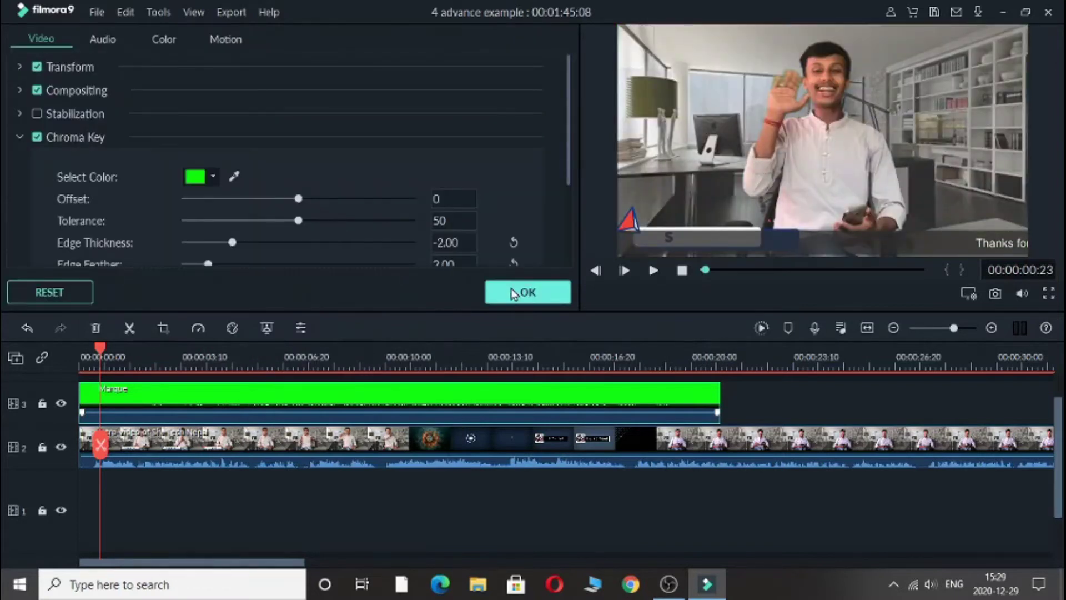
{"action": "left_click", "coordinate": [514, 293]}
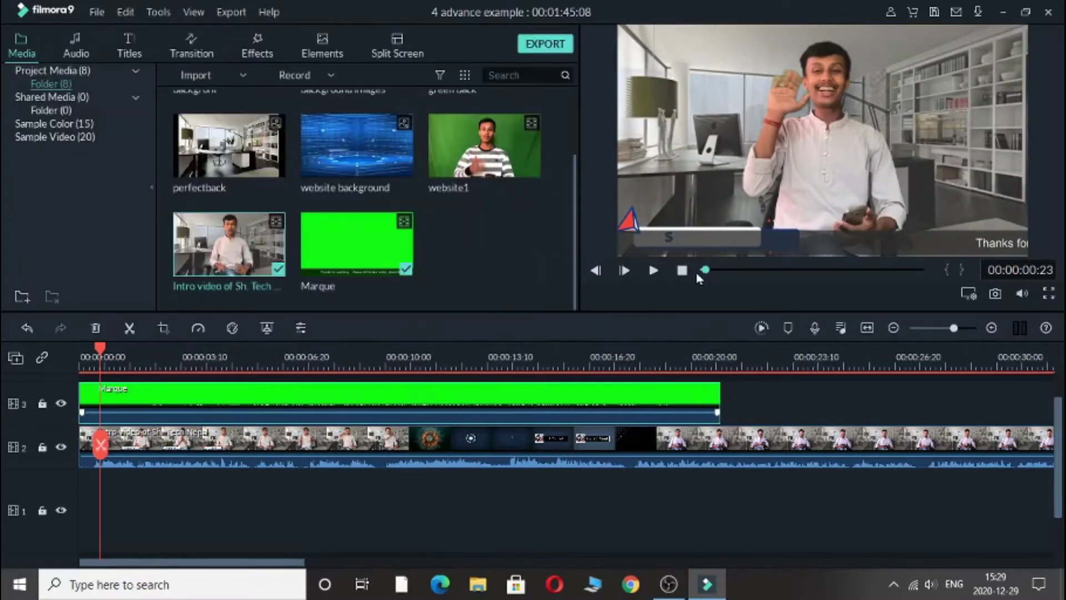
Step: Play the keyed Marque overlay above the intro video, view it briefly in full screen, and return to the editor
{"action": "left_click", "coordinate": [654, 270]}
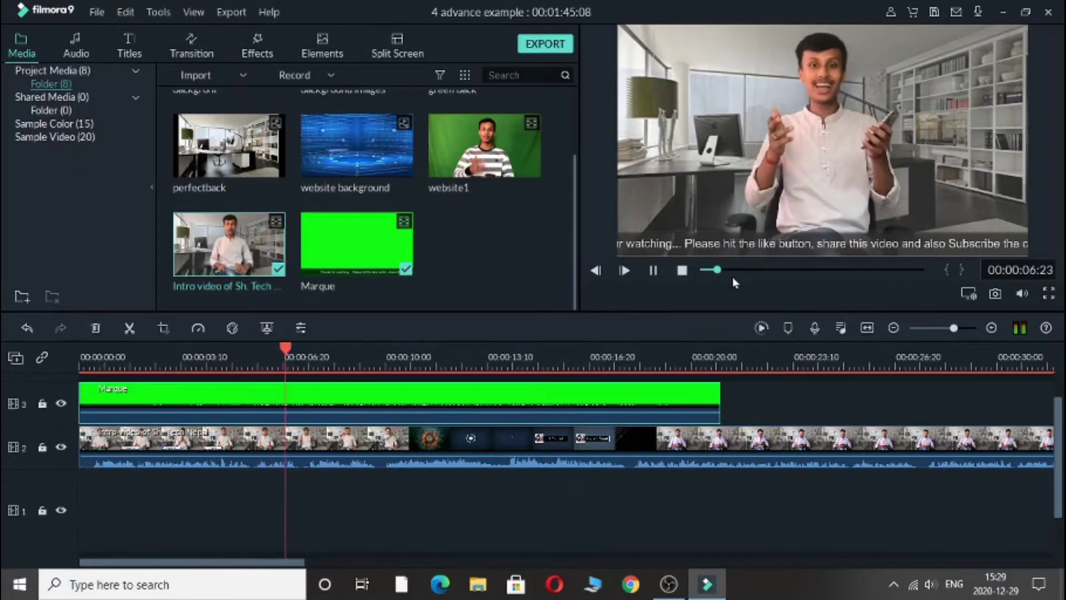
{"action": "key", "text": "alt+Return"}
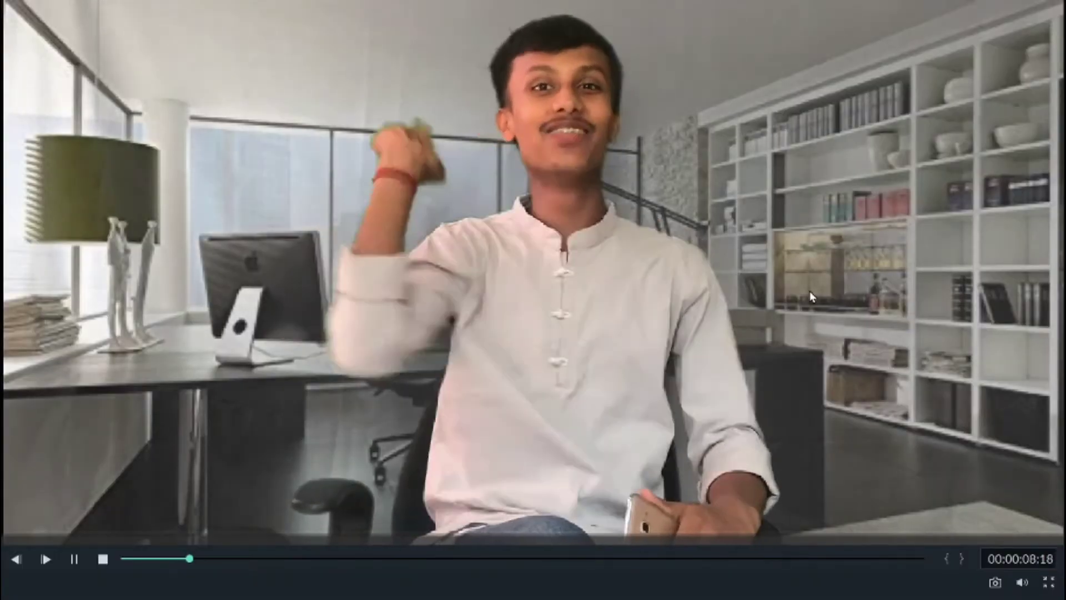
{"action": "key", "text": "Escape"}
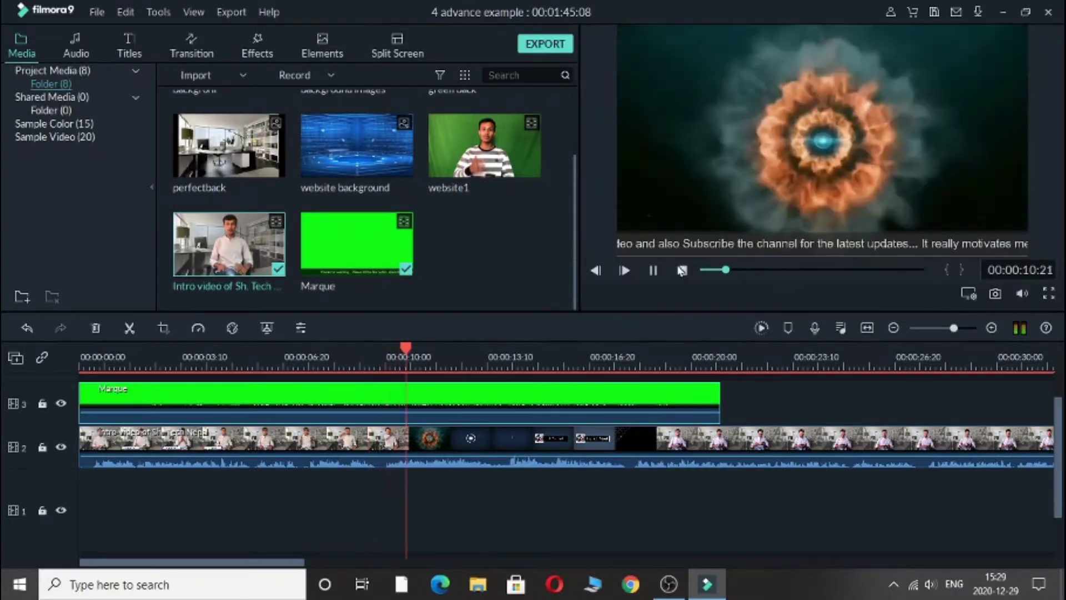
{"action": "left_click", "coordinate": [682, 270]}
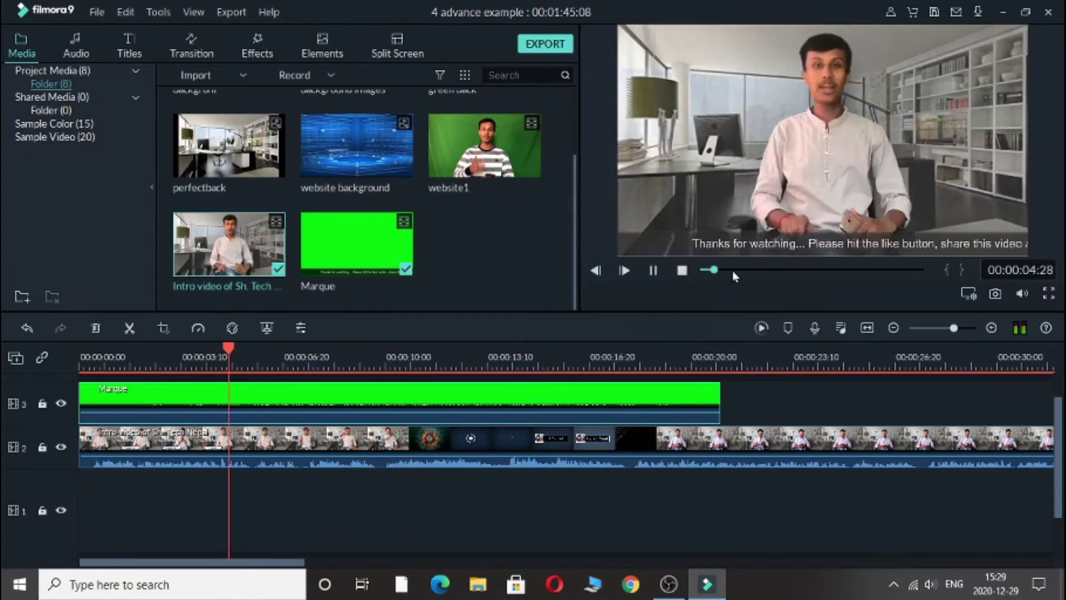
{"action": "left_click", "coordinate": [656, 277]}
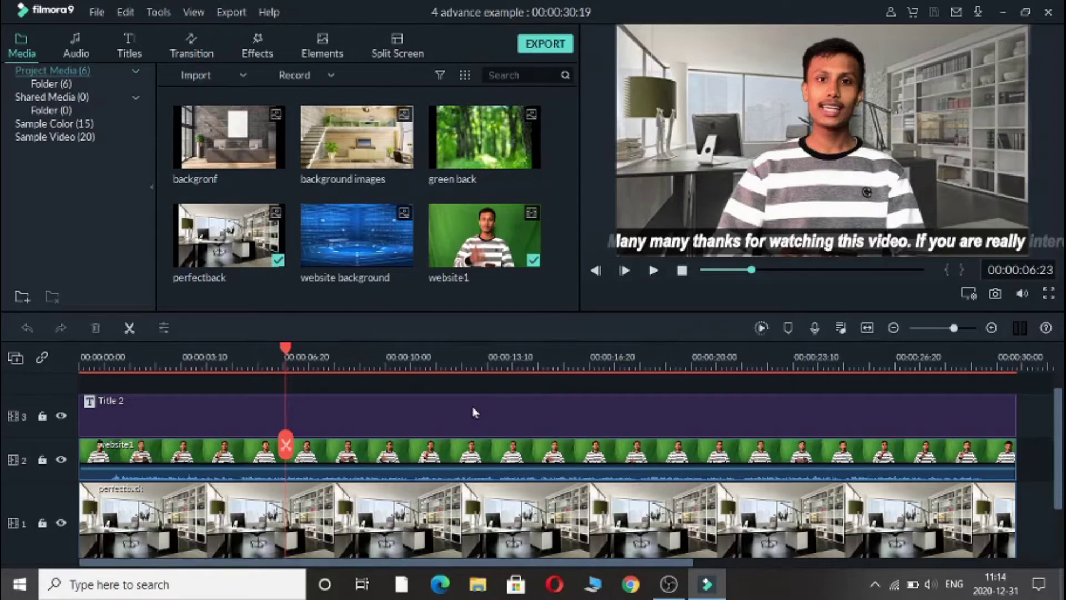
Step: Play the timeline to about 9 seconds and search the included effects for "square blur"
{"action": "left_click", "coordinate": [653, 271]}
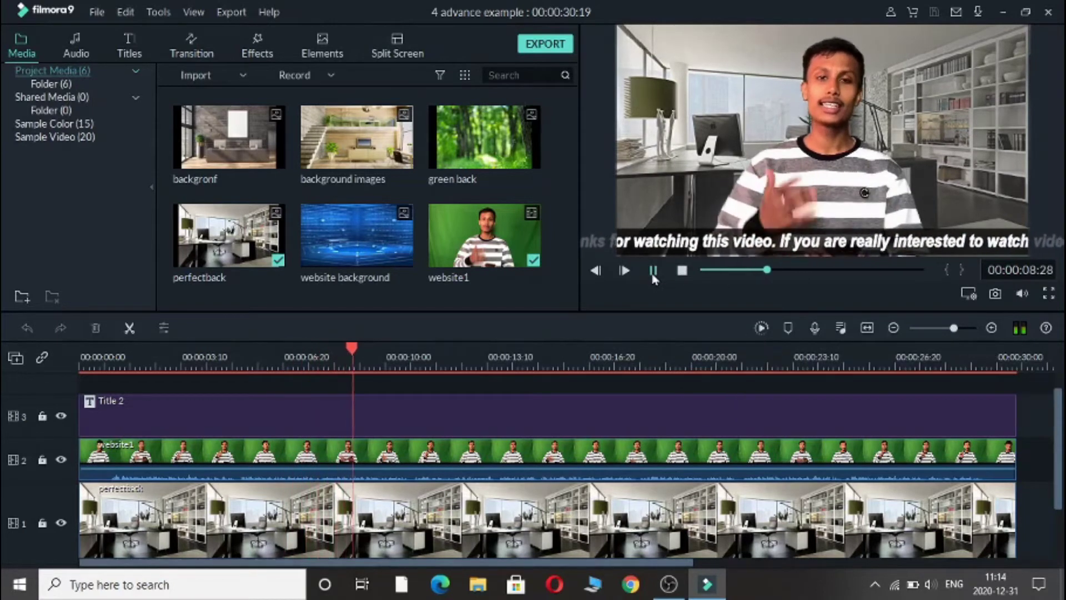
{"action": "left_click", "coordinate": [654, 271]}
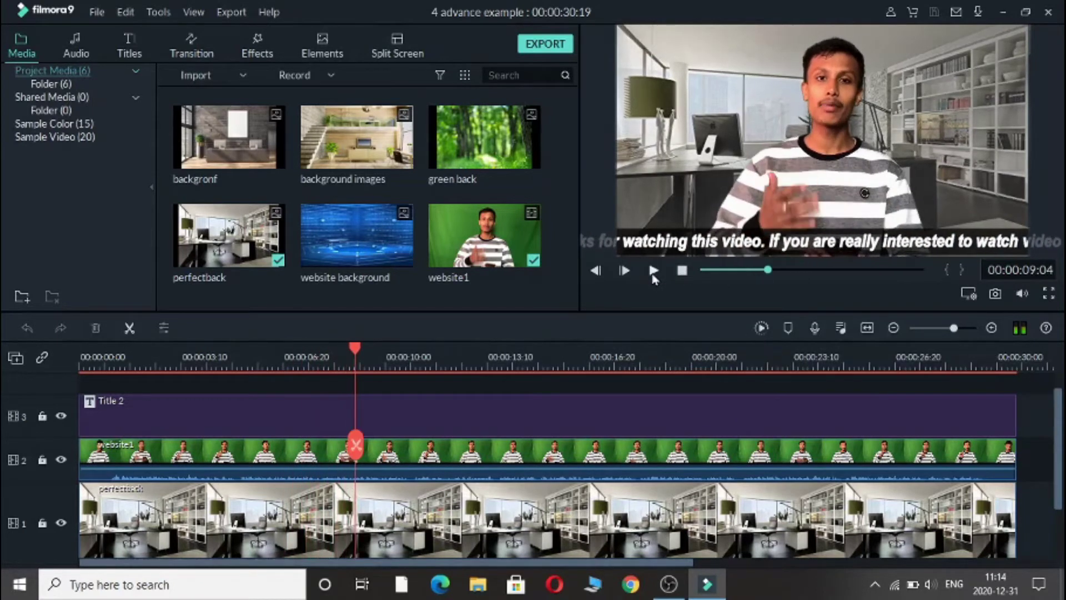
{"action": "left_click", "coordinate": [270, 59]}
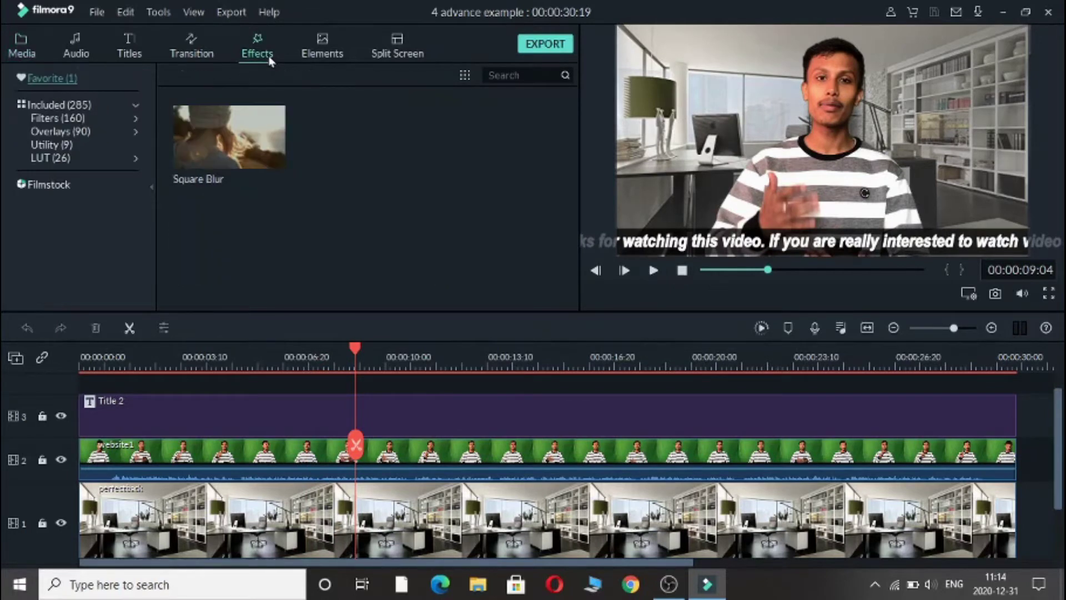
{"action": "left_click", "coordinate": [58, 105]}
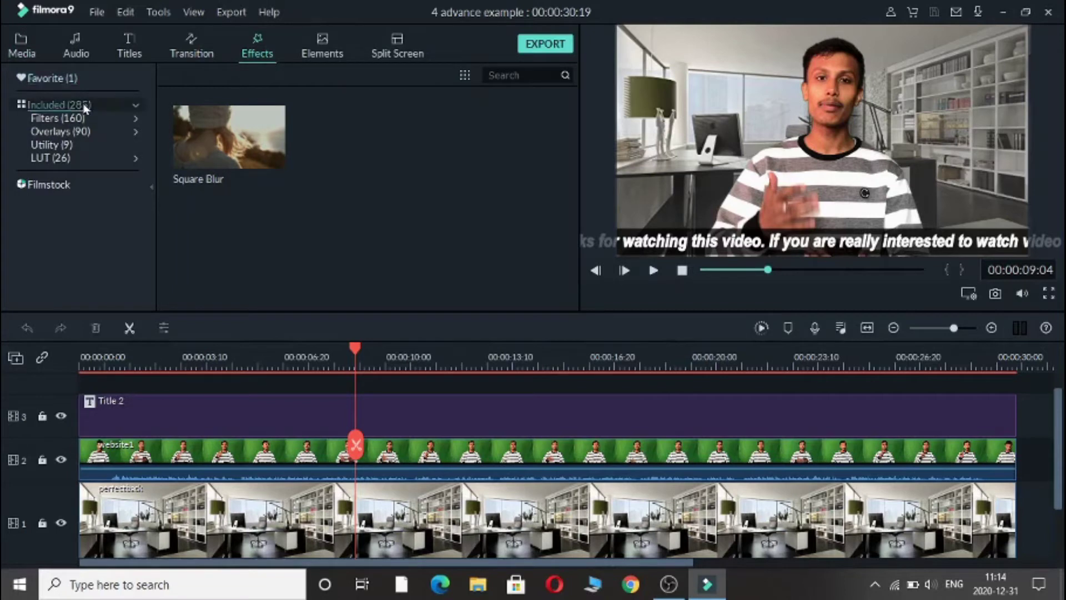
{"action": "left_click", "coordinate": [519, 73]}
{"action": "type", "text": "squ"}
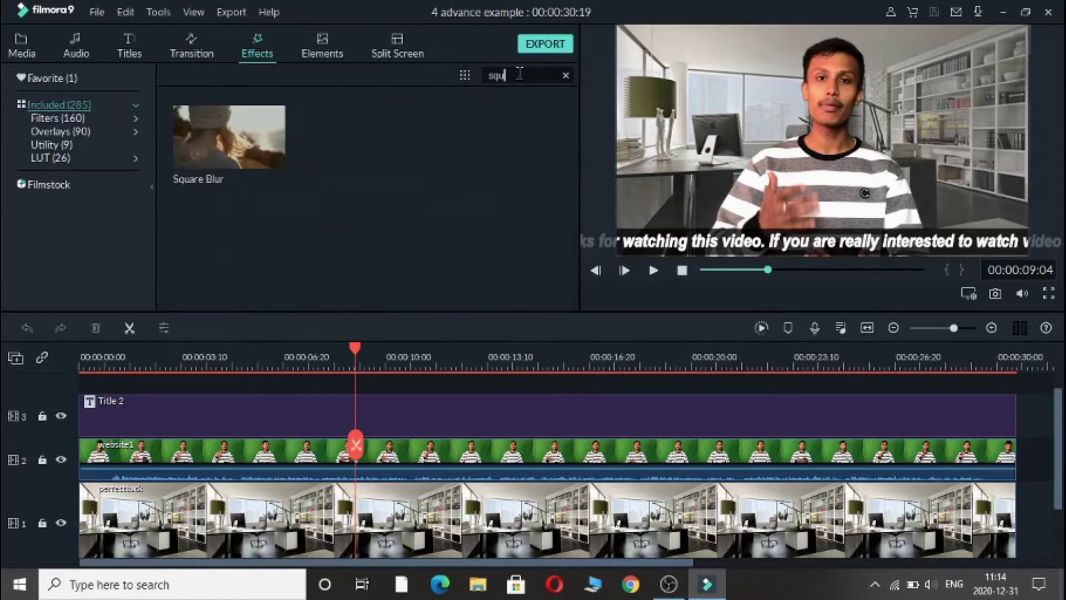
{"action": "type", "text": "are blur"}
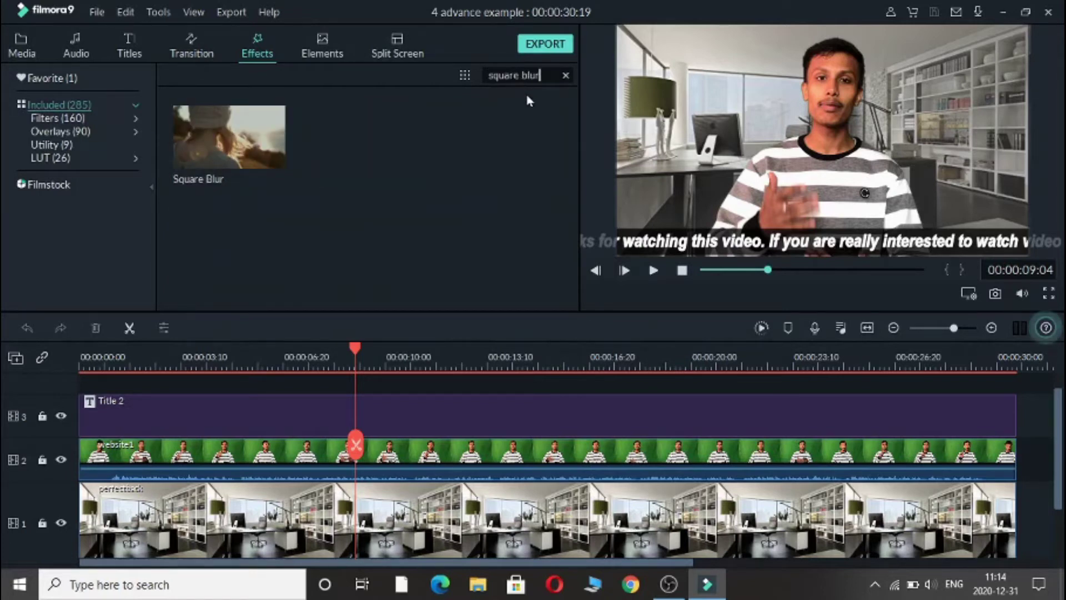
Step: Place the Square Blur effect on track 4 above Title 2 at the playhead, and play part of it
{"action": "mouse_move", "coordinate": [243, 159]}
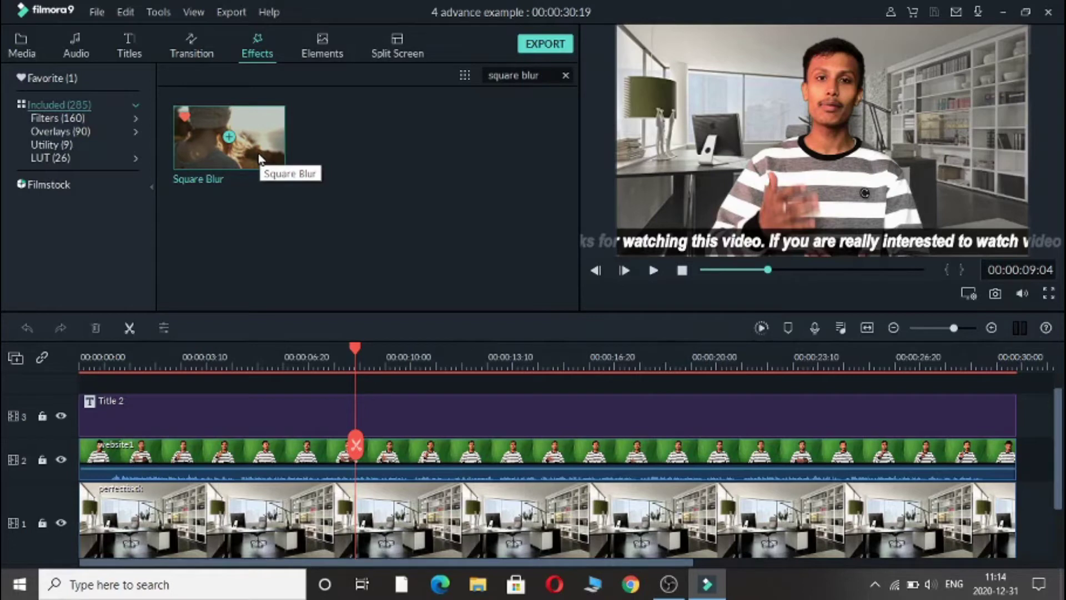
{"action": "left_click_drag", "start_coordinate": [259, 158], "coordinate": [366, 386]}
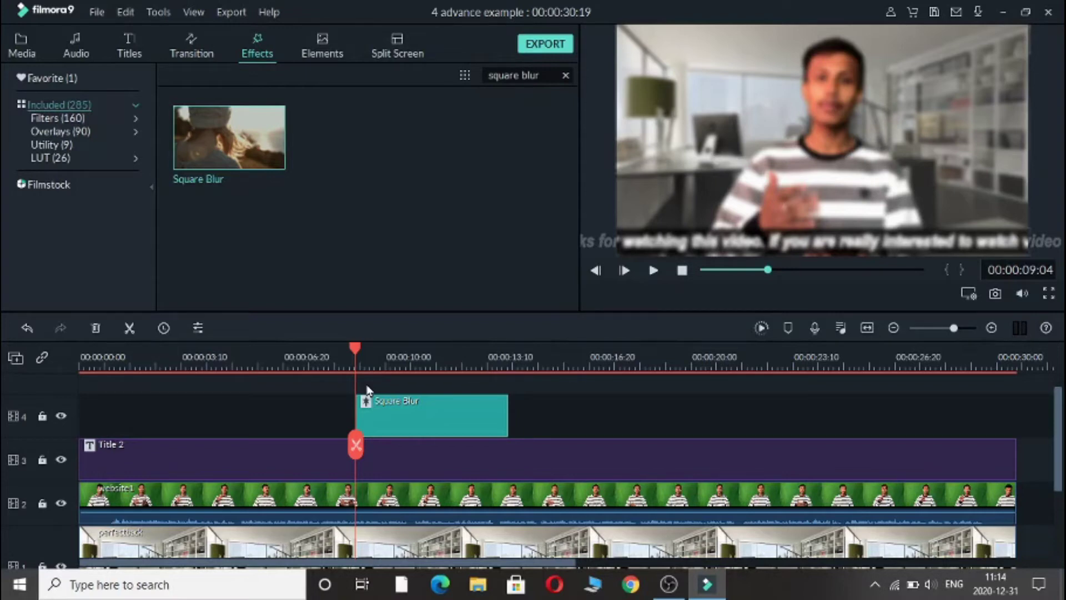
{"action": "left_click", "coordinate": [655, 274]}
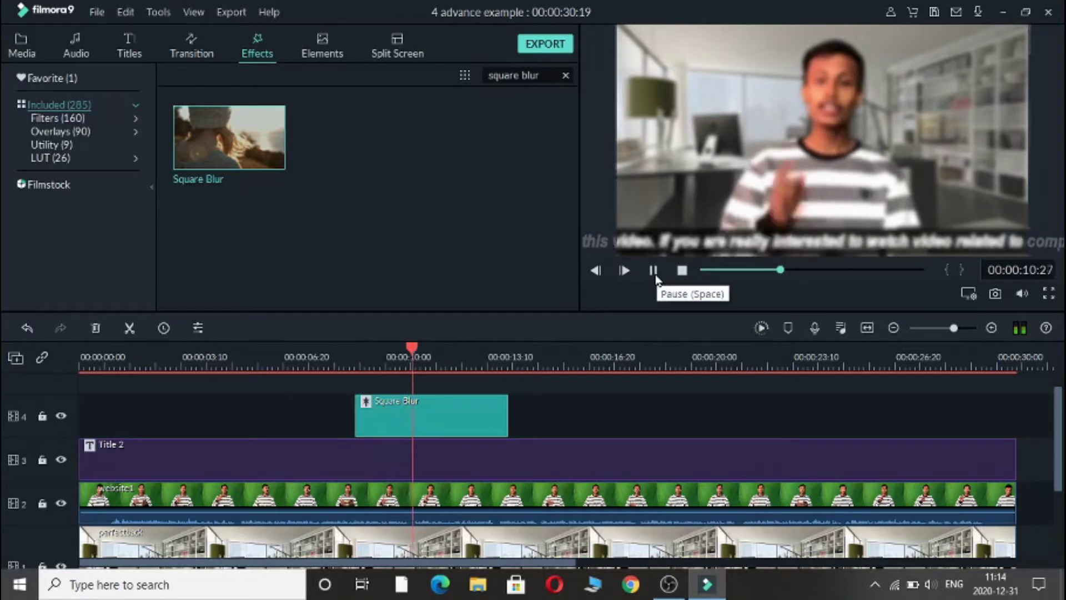
{"action": "left_click", "coordinate": [655, 274]}
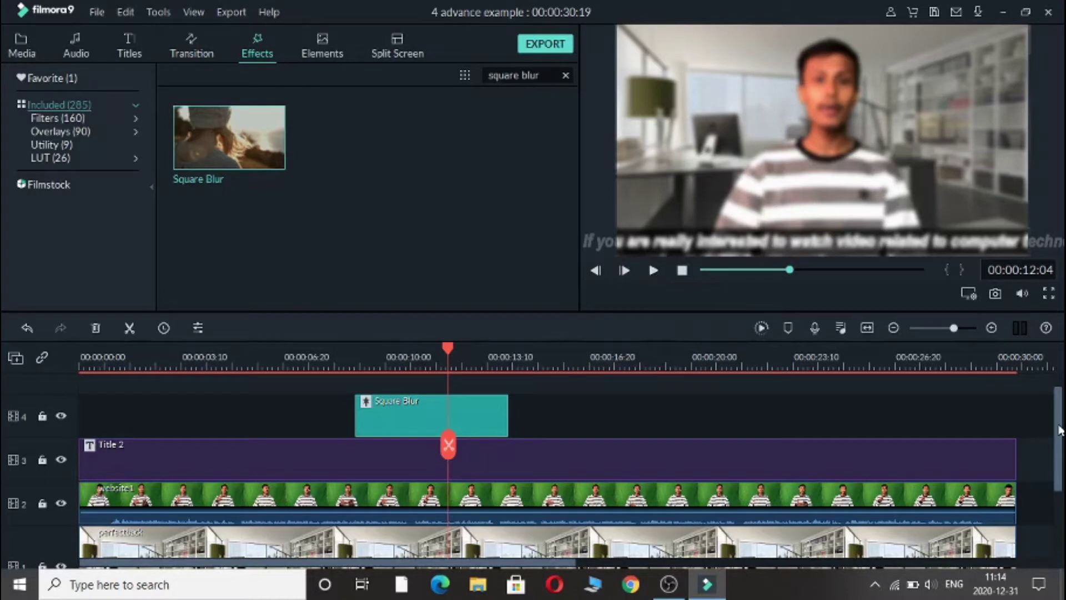
Step: Move Title 2 to track 5 above the Square Blur effect and website1 to track 3 below it
{"action": "left_click_drag", "start_coordinate": [1059, 429], "coordinate": [1059, 449]}
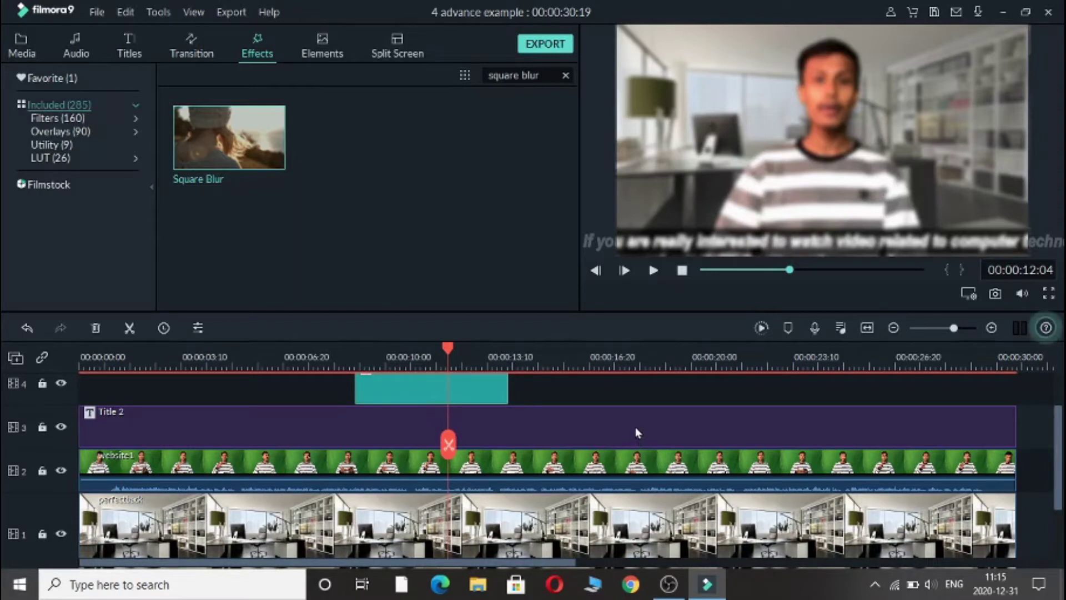
{"action": "left_click_drag", "start_coordinate": [635, 428], "coordinate": [630, 378]}
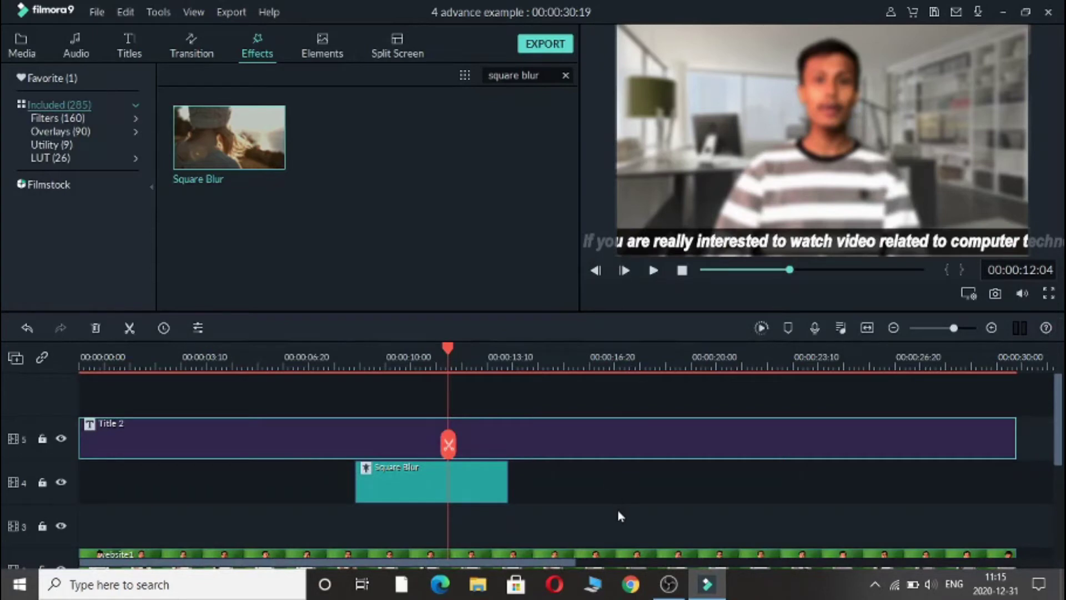
{"action": "left_click", "coordinate": [635, 559]}
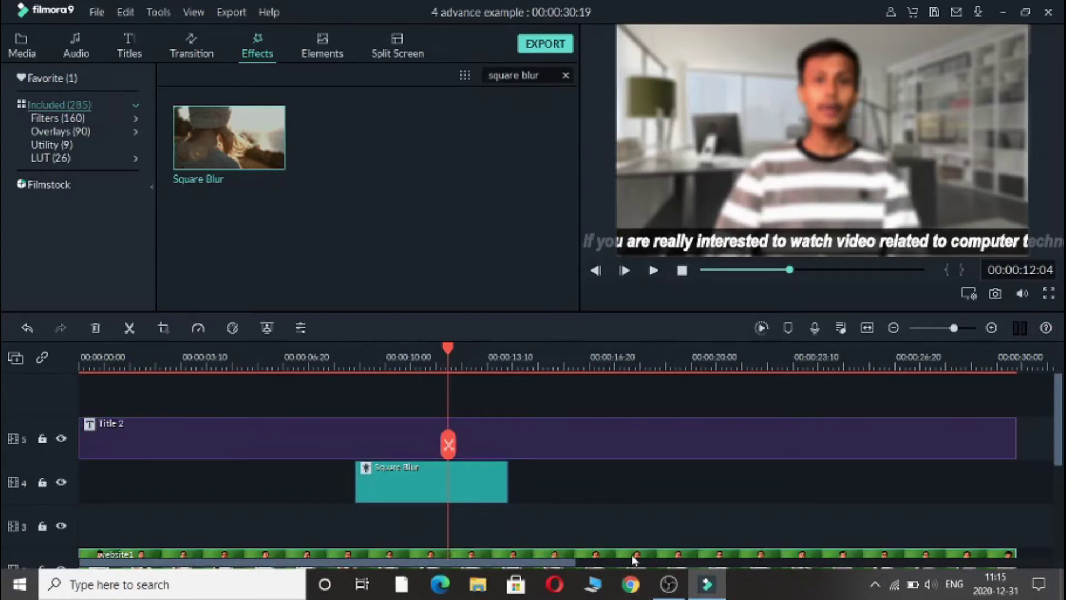
{"action": "left_click_drag", "start_coordinate": [635, 559], "coordinate": [635, 524]}
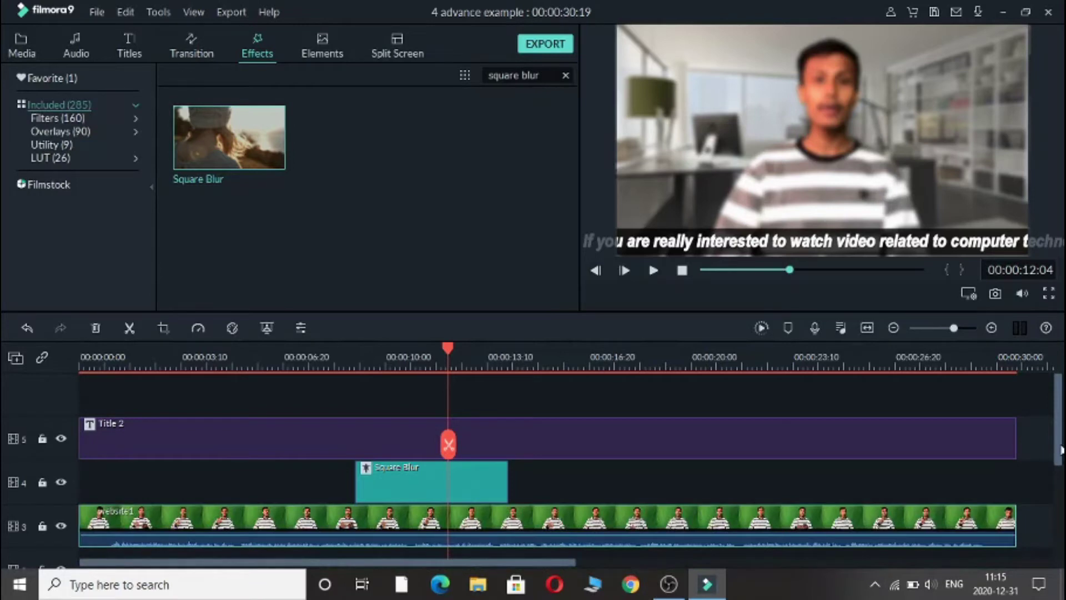
Step: Move the Square Blur effect to track 2 between website1 and perfectback, and play the section from just before it
{"action": "left_click_drag", "start_coordinate": [1061, 450], "coordinate": [1061, 485]}
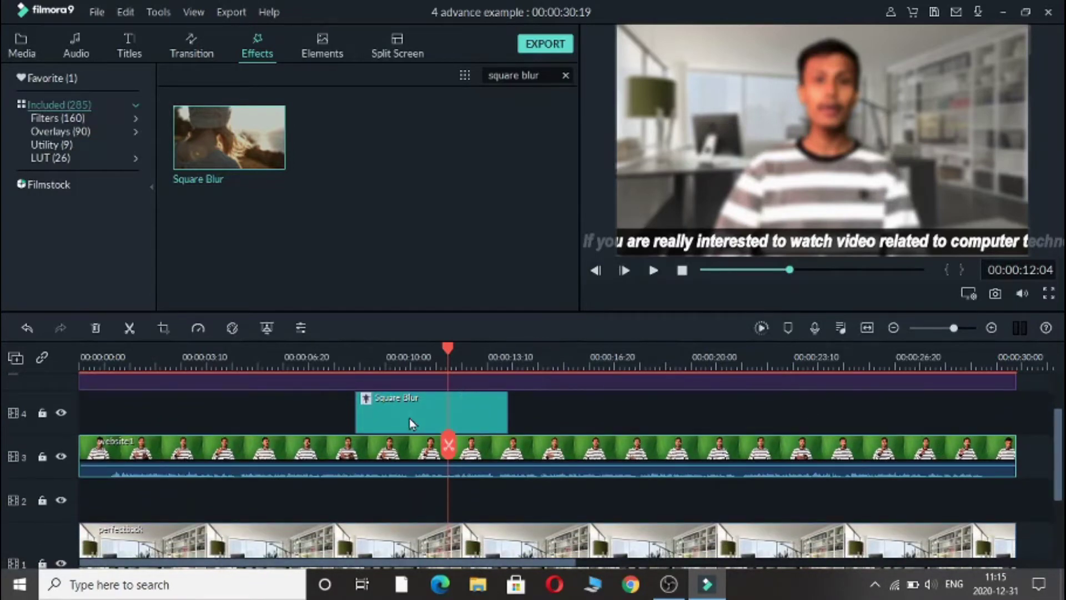
{"action": "left_click_drag", "start_coordinate": [409, 419], "coordinate": [411, 487]}
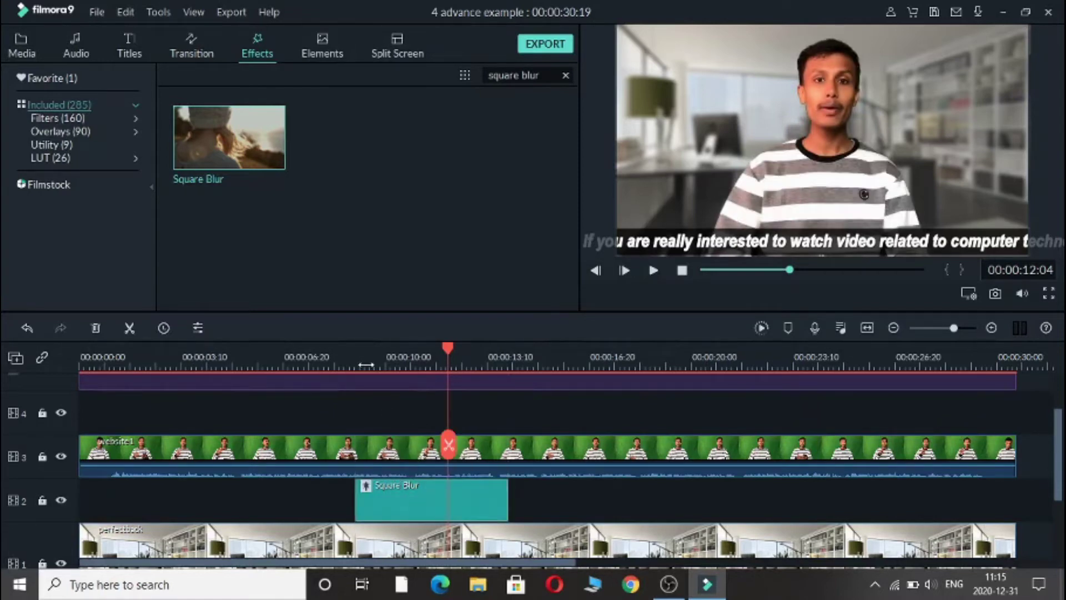
{"action": "left_click", "coordinate": [349, 353]}
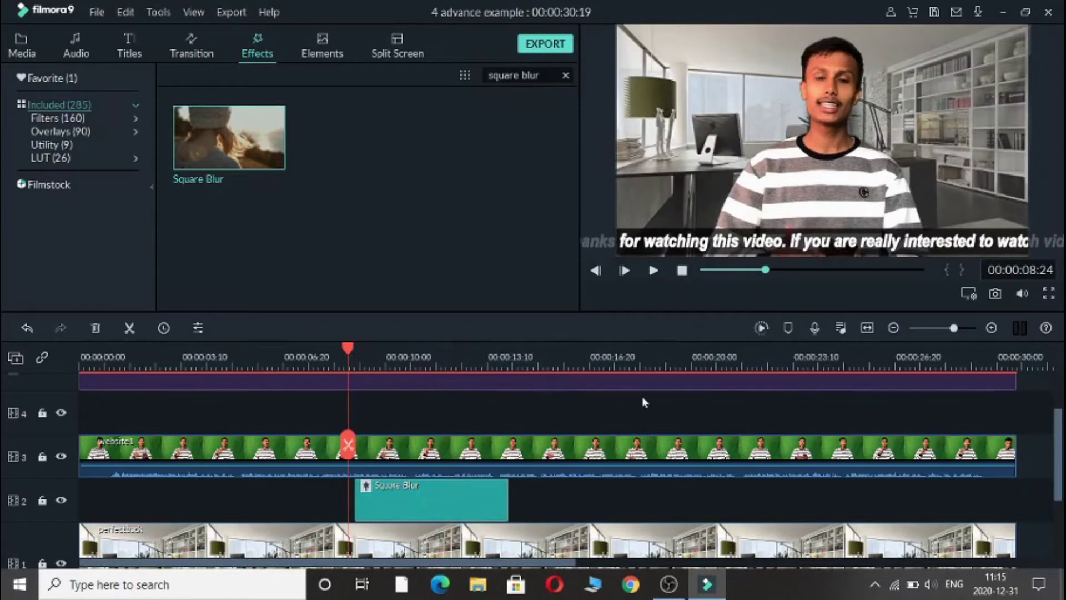
{"action": "left_click_drag", "start_coordinate": [1059, 433], "coordinate": [1058, 448]}
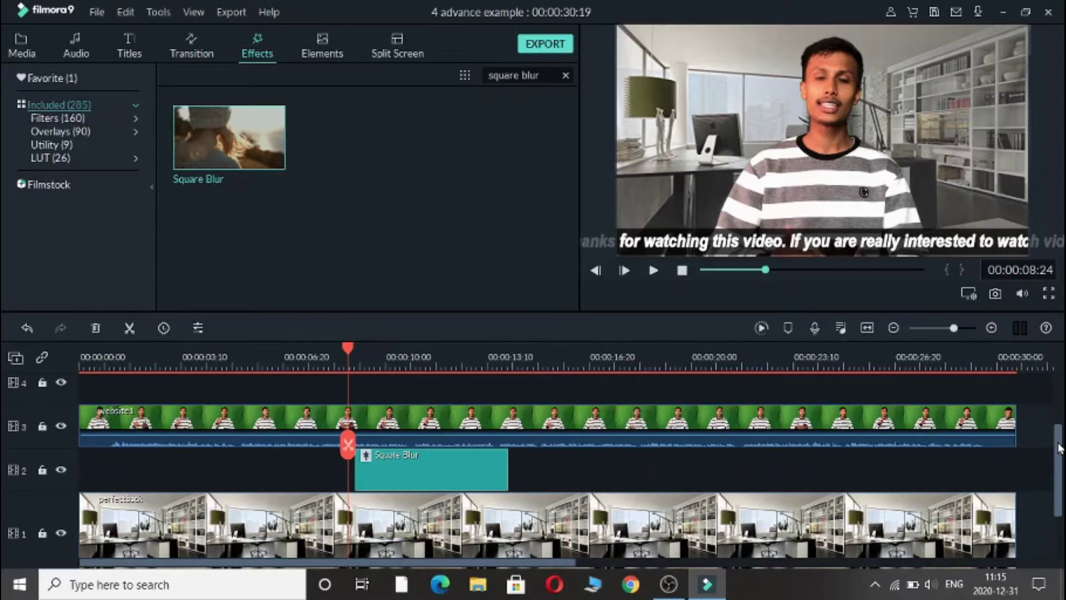
{"action": "mouse_move", "coordinate": [1058, 442]}
{"action": "left_mouse_down"}
{"action": "mouse_move", "coordinate": [1059, 424]}
{"action": "mouse_move", "coordinate": [1058, 443]}
{"action": "left_mouse_up"}
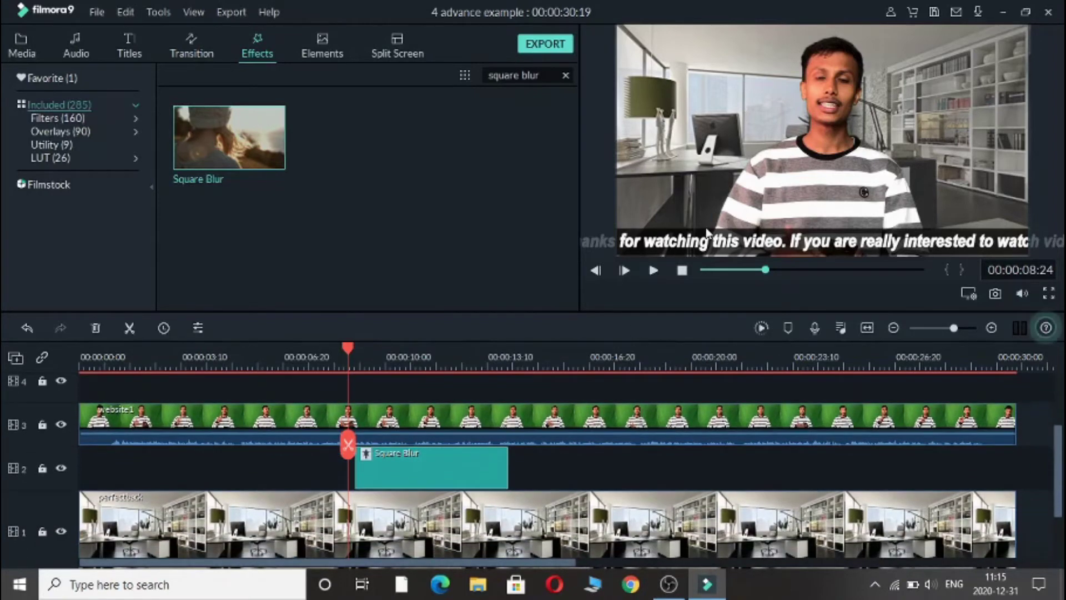
{"action": "left_click", "coordinate": [654, 270]}
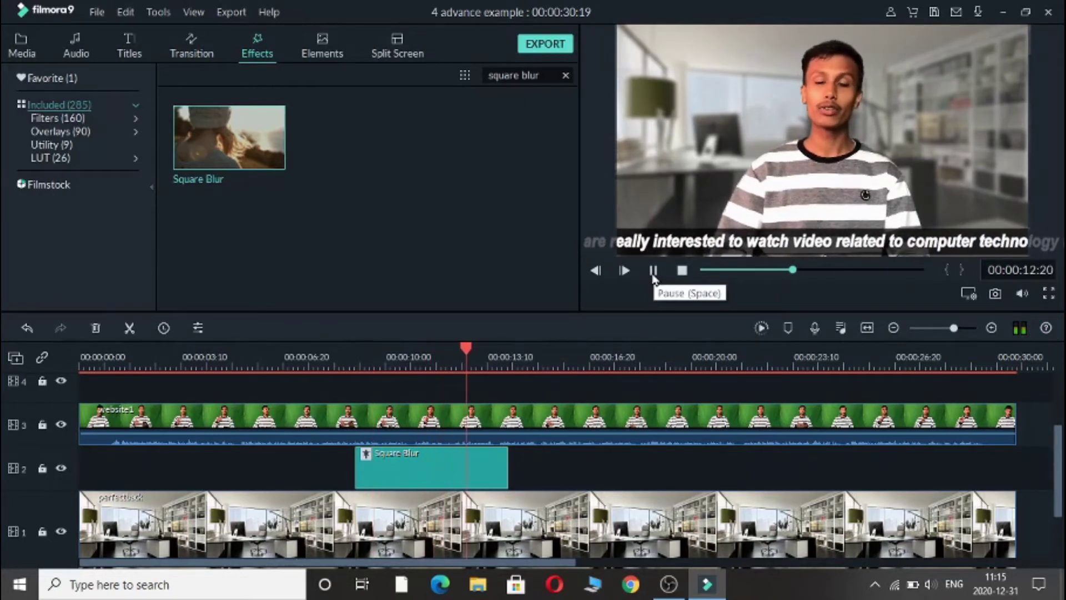
{"action": "left_click", "coordinate": [654, 270]}
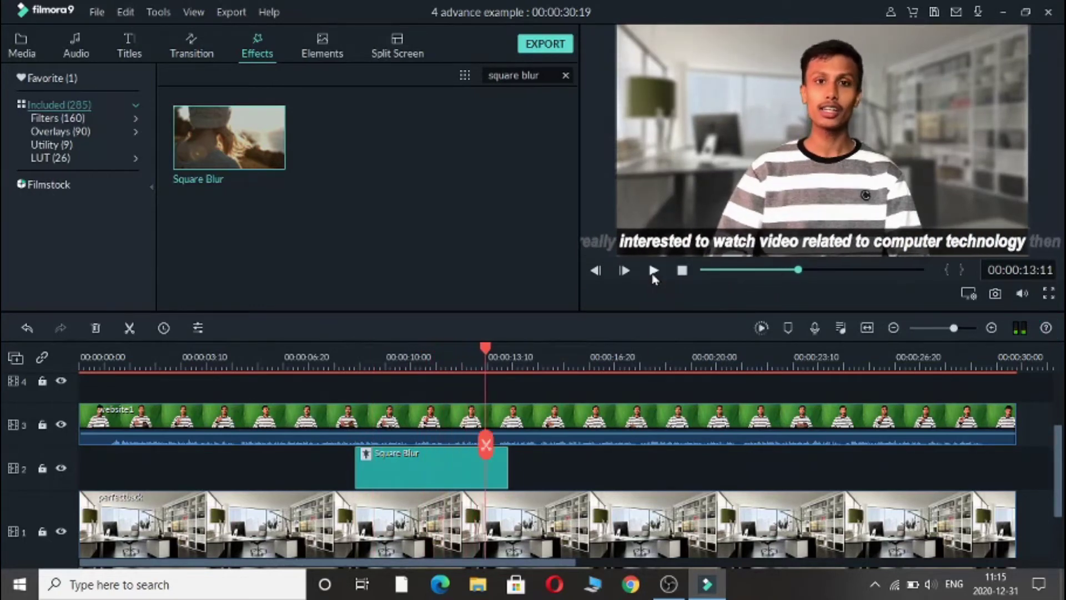
Step: Move the Square Blur effect to track 4 starting at 00:00:09:08, and website1 down to track 2
{"action": "left_click", "coordinate": [364, 363]}
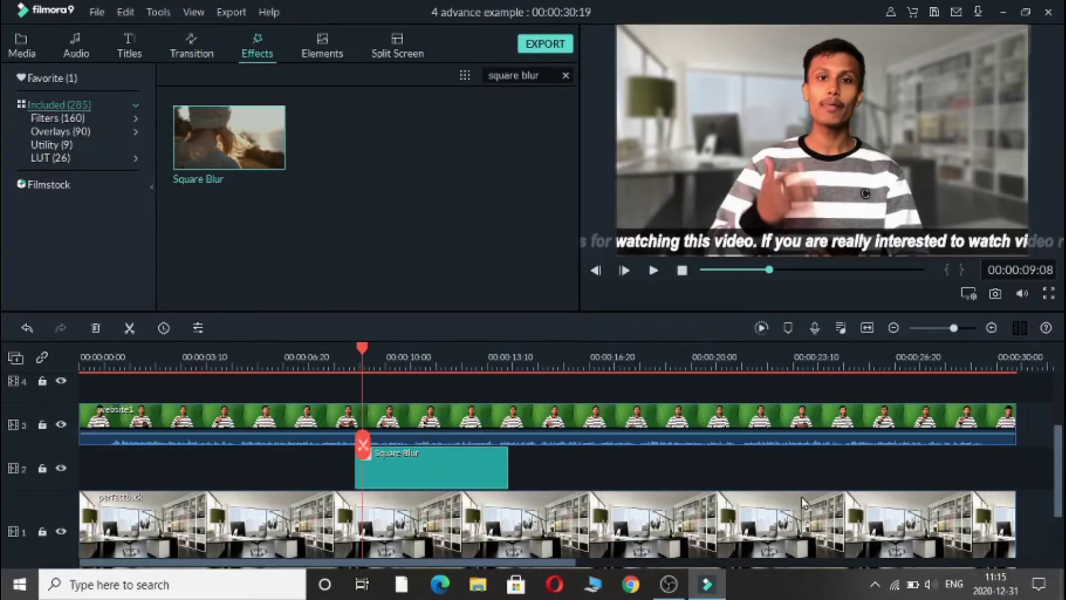
{"action": "scroll", "coordinate": [1060, 510], "scroll_direction": "up", "scroll_amount": 2}
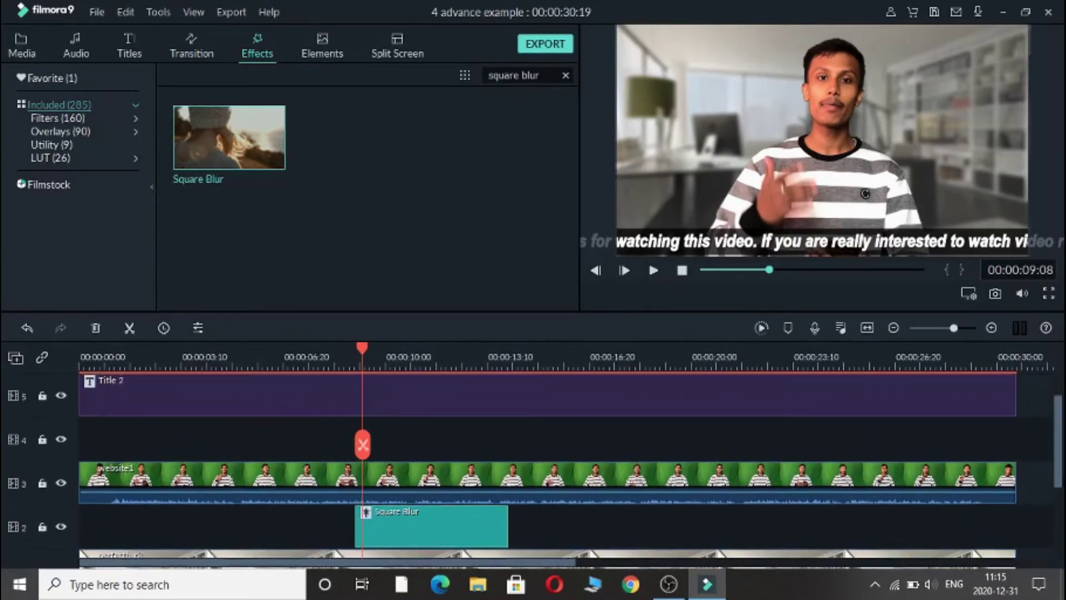
{"action": "left_click_drag", "start_coordinate": [466, 536], "coordinate": [474, 447]}
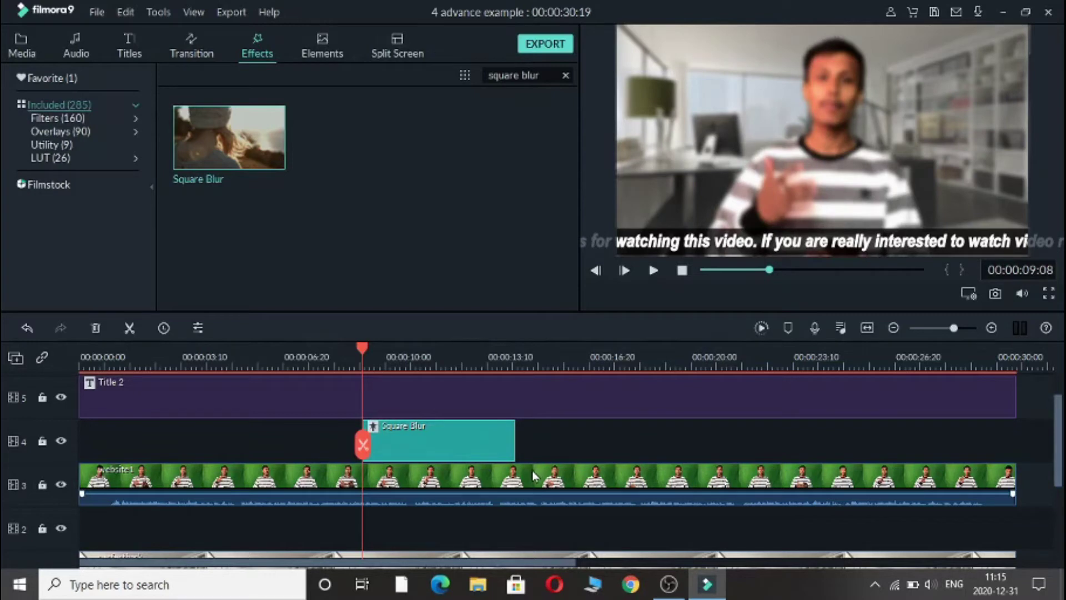
{"action": "left_click_drag", "start_coordinate": [529, 484], "coordinate": [521, 512]}
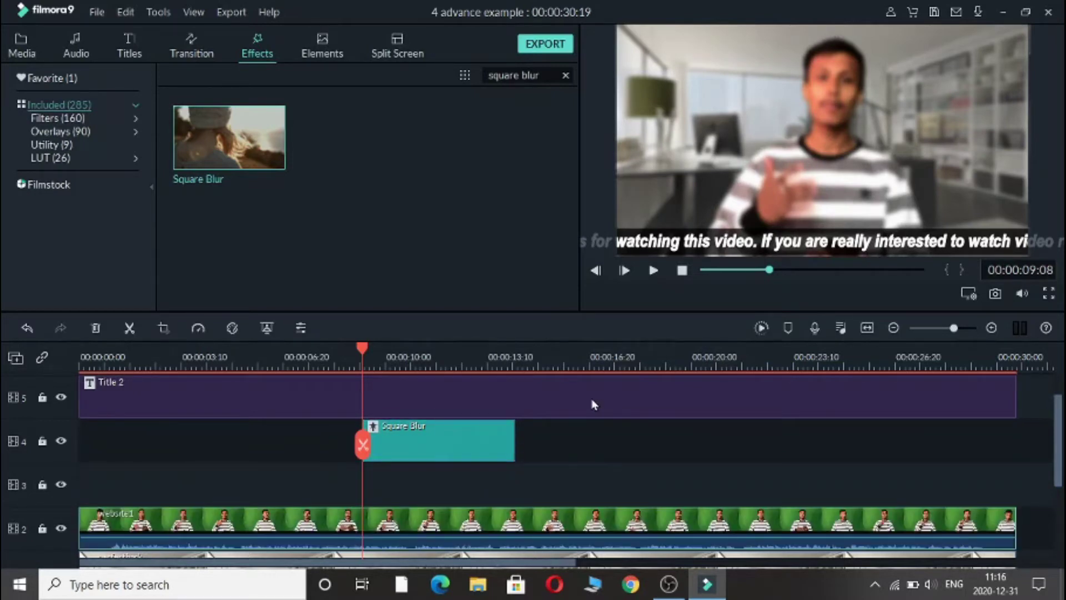
Step: Move Title 2 down to track 3, between the Square Blur effect and website1
{"action": "left_click_drag", "start_coordinate": [592, 401], "coordinate": [579, 486]}
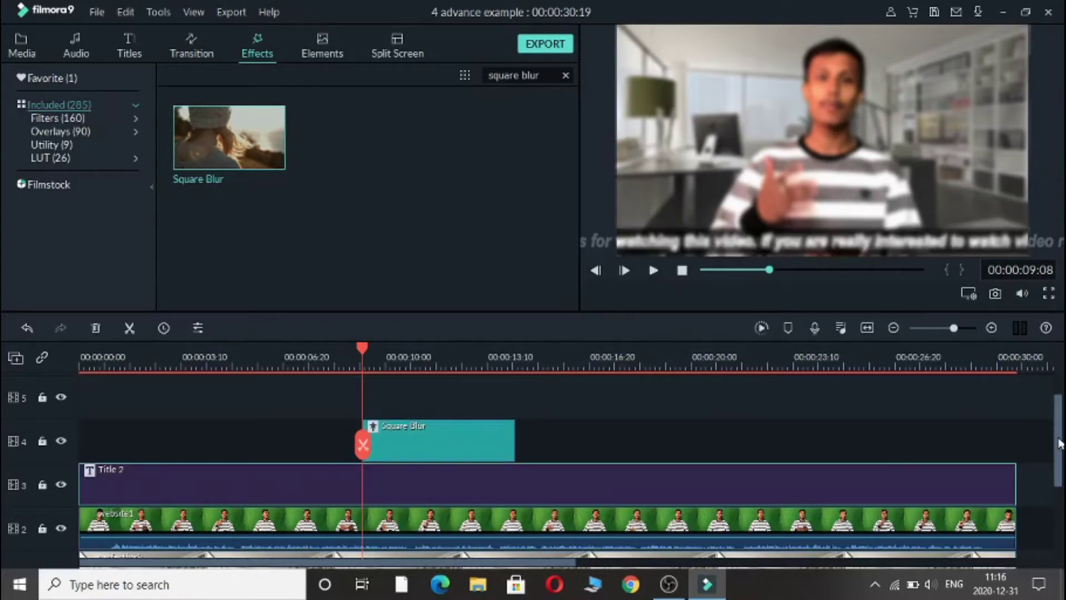
{"action": "mouse_move", "coordinate": [1060, 443]}
{"action": "left_mouse_down"}
{"action": "mouse_move", "coordinate": [1060, 462]}
{"action": "mouse_move", "coordinate": [1061, 448]}
{"action": "left_mouse_up"}
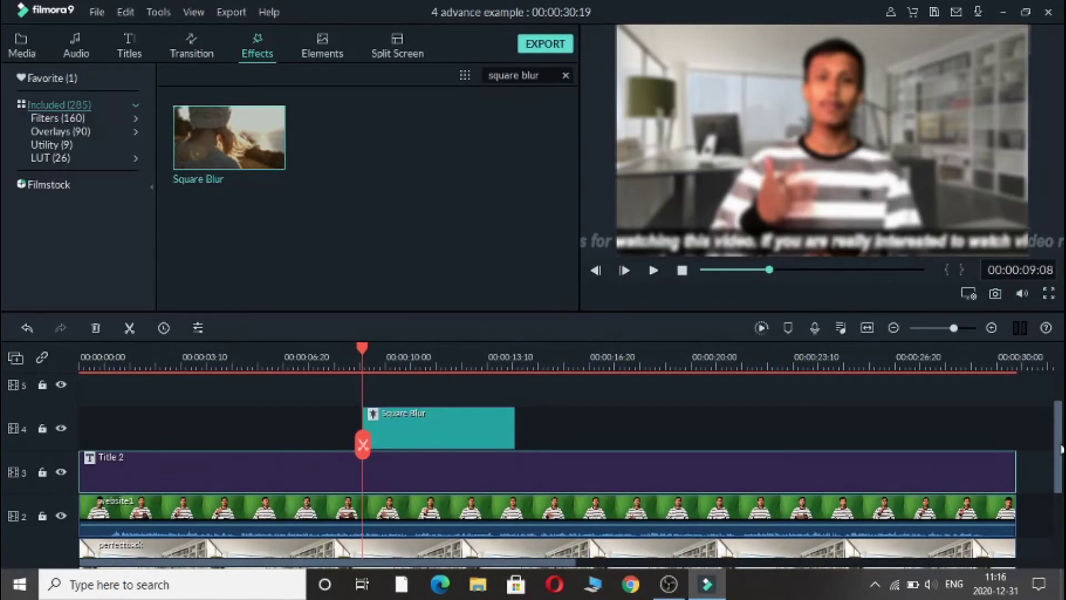
Step: Add the favorite title New Title 25 to track 5 above the Square Blur effect, starting at 00:00:09:08
{"action": "left_click", "coordinate": [137, 52]}
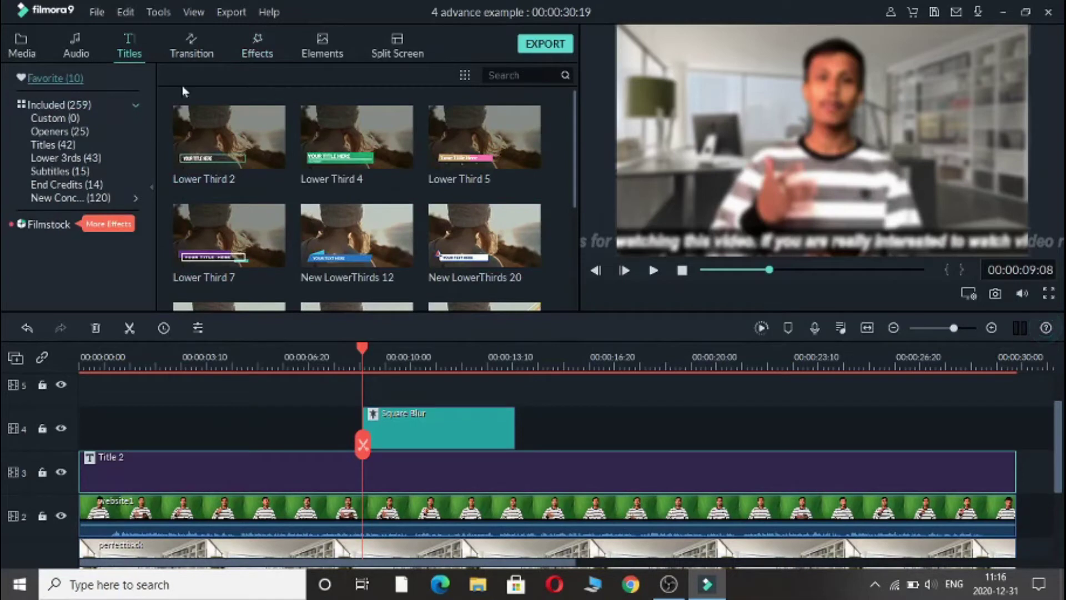
{"action": "left_click", "coordinate": [81, 199]}
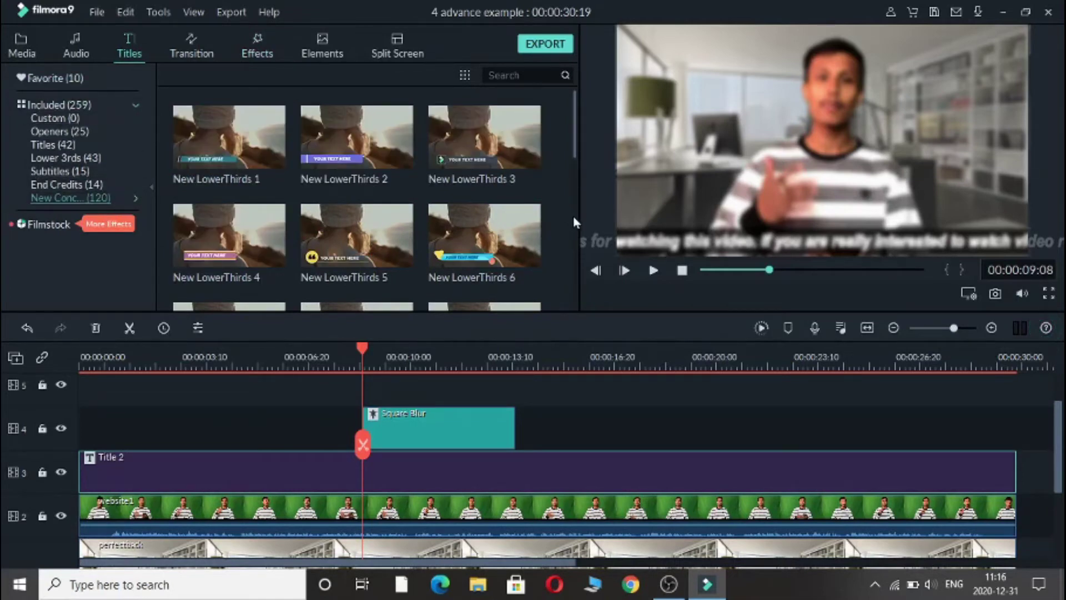
{"action": "scroll", "coordinate": [573, 215], "scroll_direction": "down", "scroll_amount": 6}
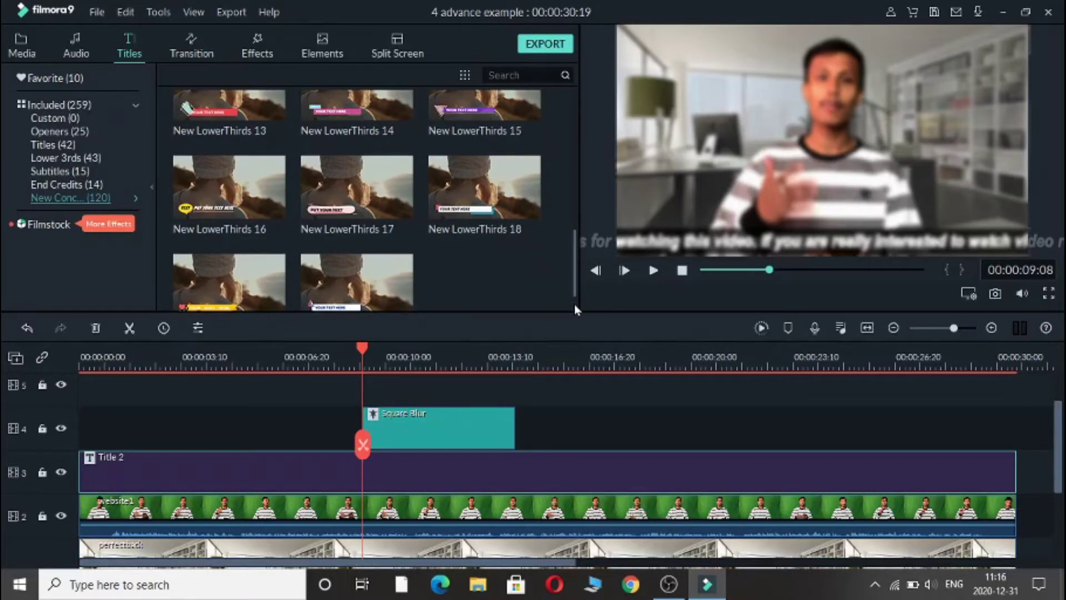
{"action": "scroll", "coordinate": [574, 305], "scroll_direction": "down", "scroll_amount": 10}
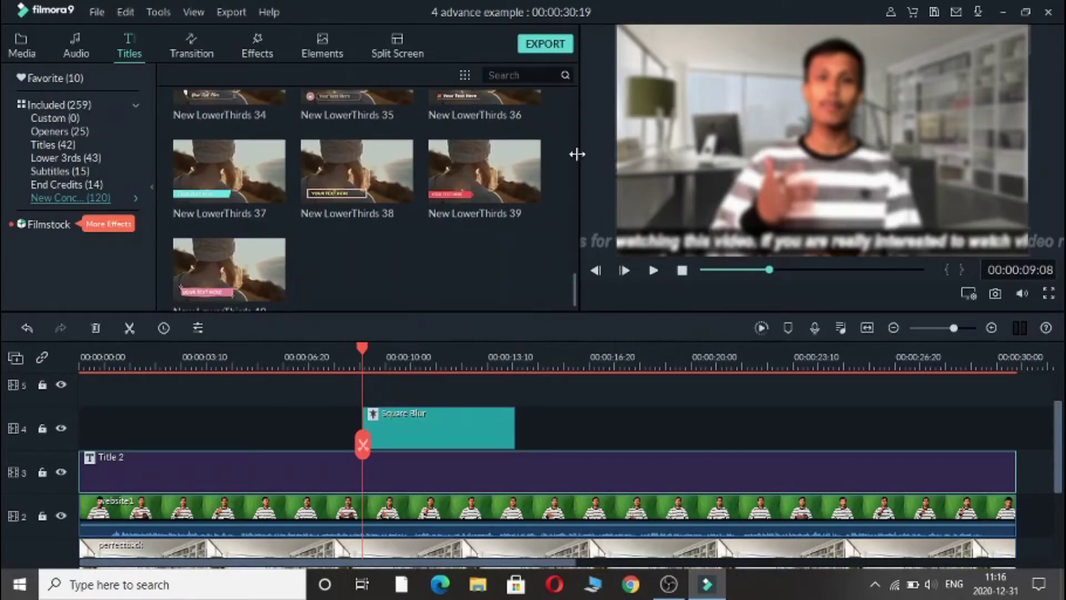
{"action": "scroll", "coordinate": [575, 154], "scroll_direction": "up", "scroll_amount": 8}
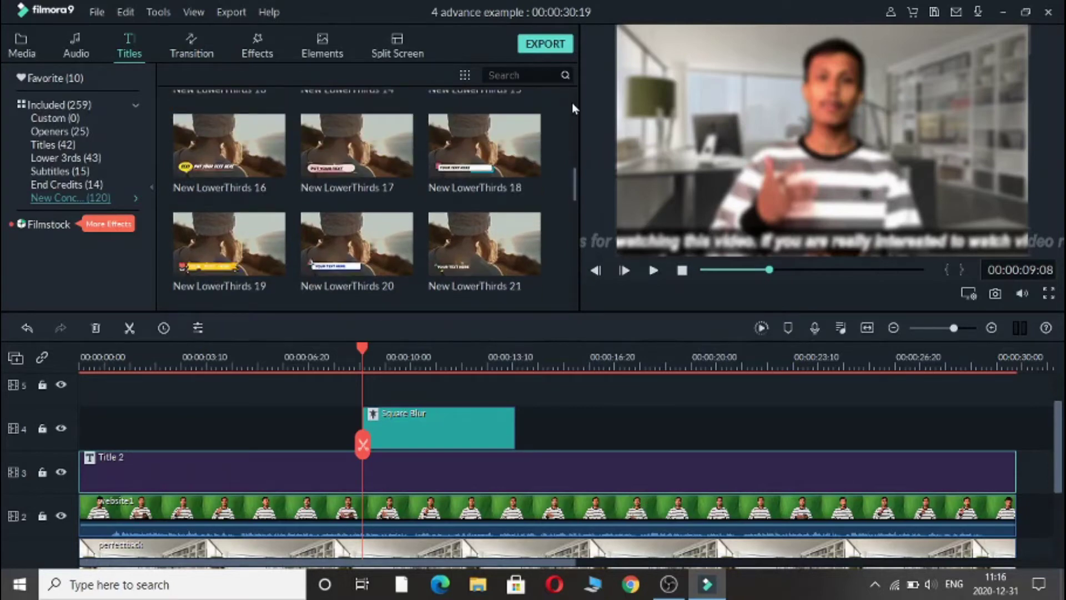
{"action": "scroll", "coordinate": [576, 108], "scroll_direction": "up", "scroll_amount": 6}
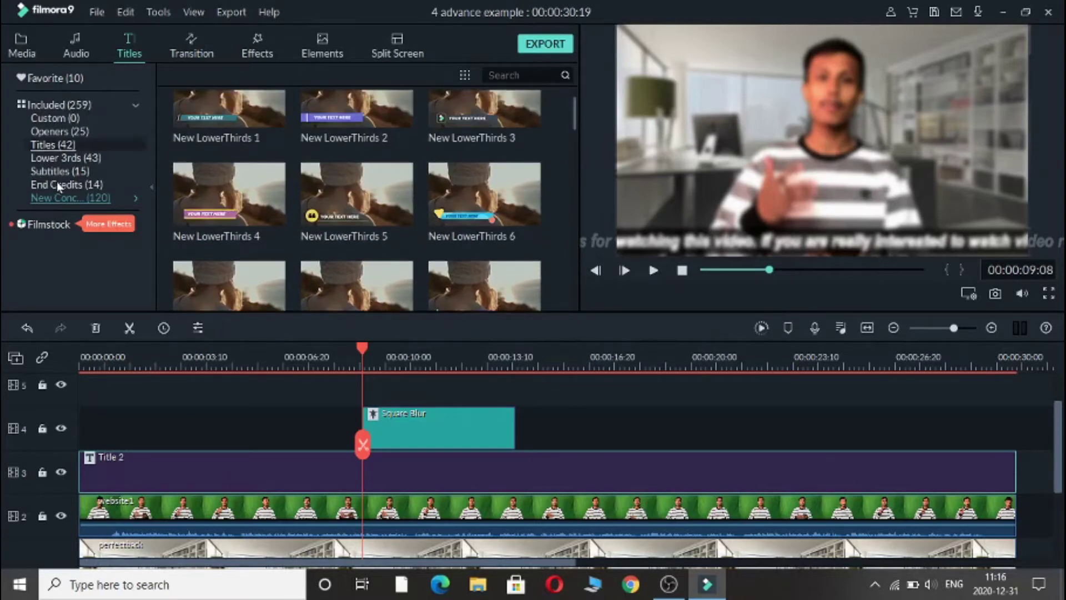
{"action": "left_click", "coordinate": [71, 79]}
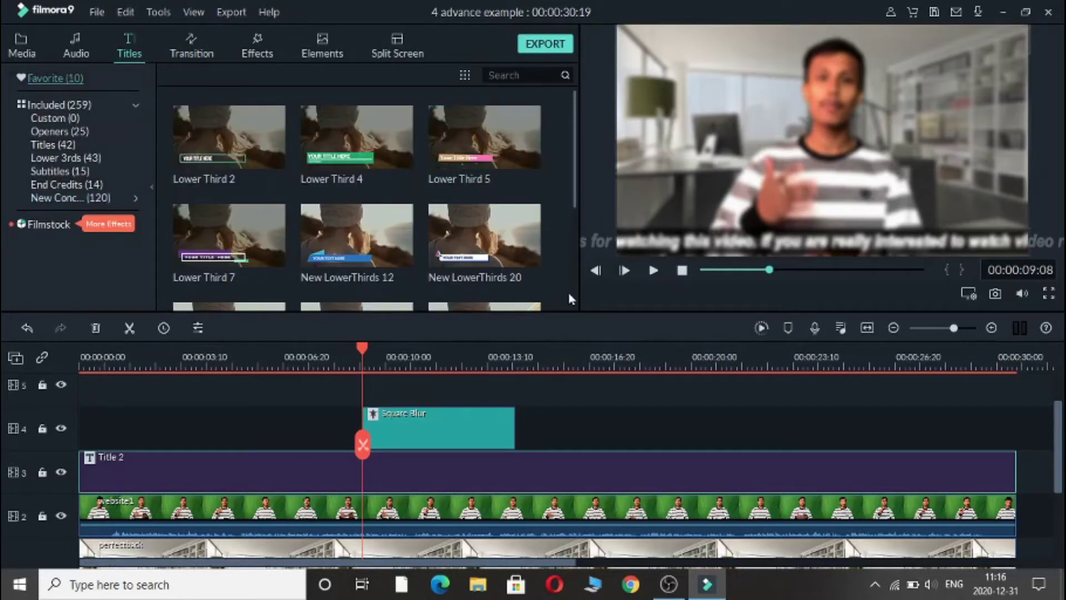
{"action": "scroll", "coordinate": [571, 299], "scroll_direction": "down", "scroll_amount": 3}
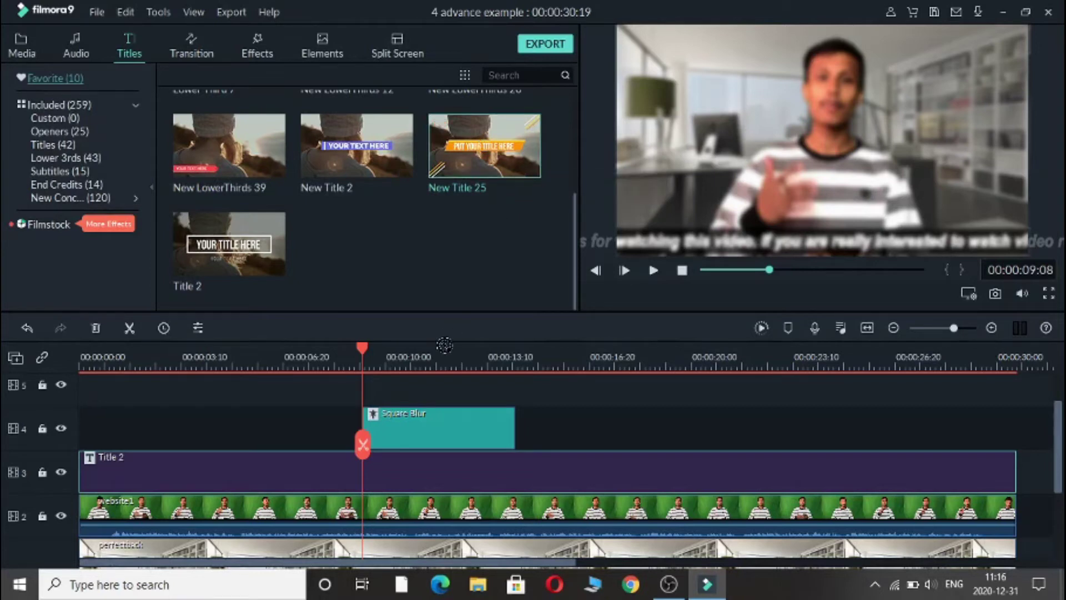
{"action": "left_click_drag", "start_coordinate": [426, 364], "coordinate": [371, 439]}
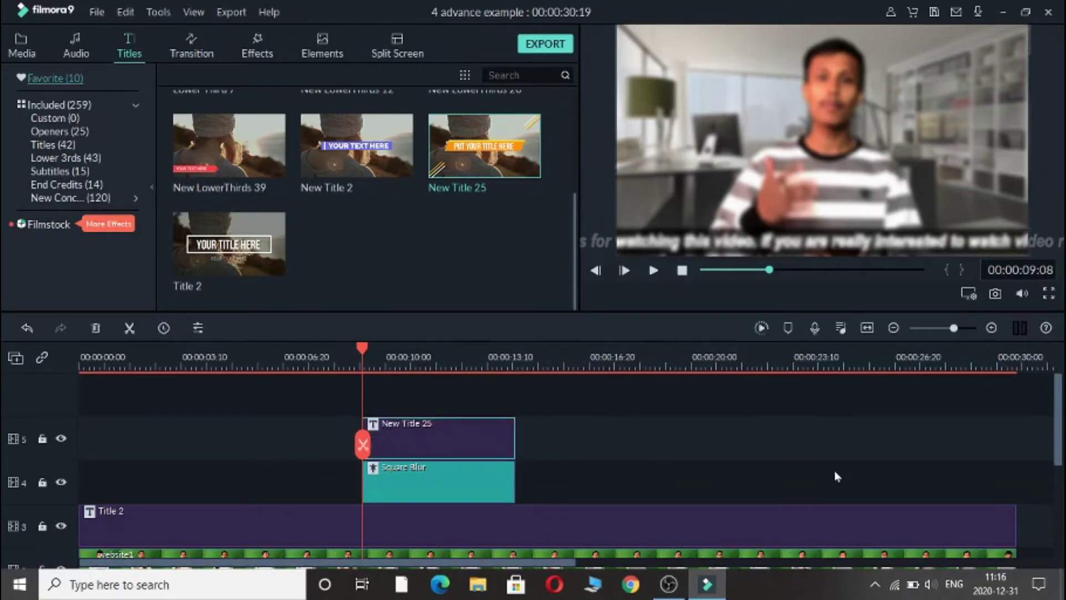
Step: Play the section with New Title 25 over the blur, and check the frame at 00:00:12:01 in full screen
{"action": "left_click_drag", "start_coordinate": [1060, 397], "coordinate": [1060, 418]}
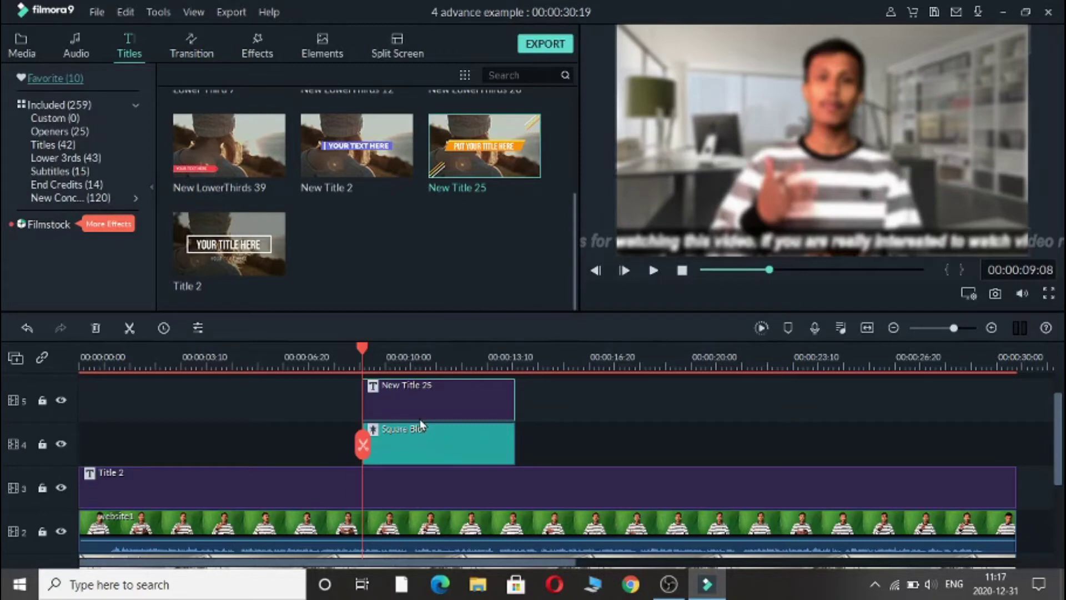
{"action": "left_click", "coordinate": [653, 273]}
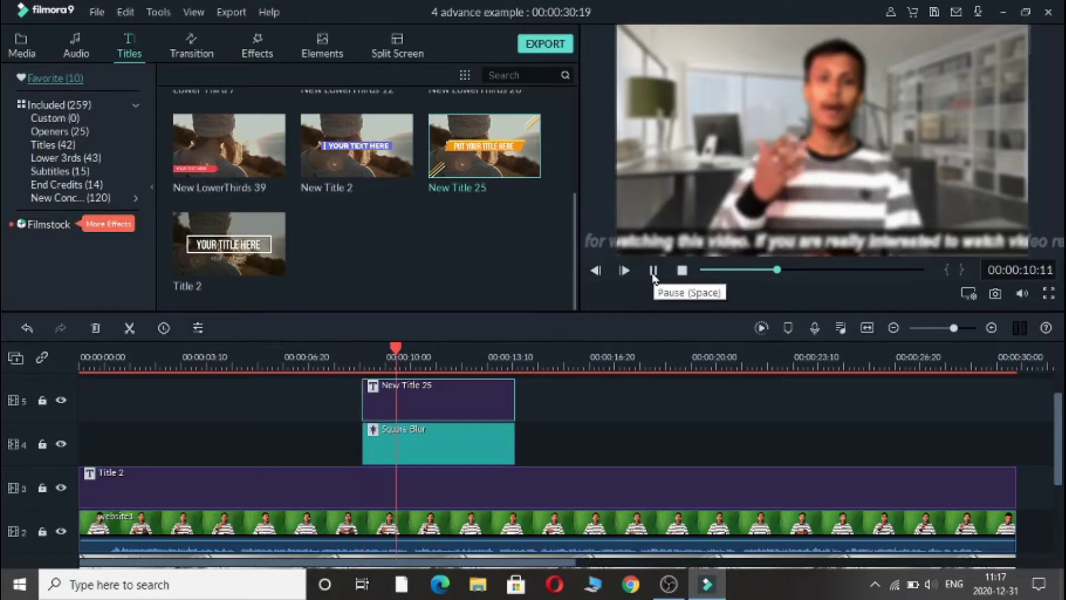
{"action": "left_click", "coordinate": [653, 275]}
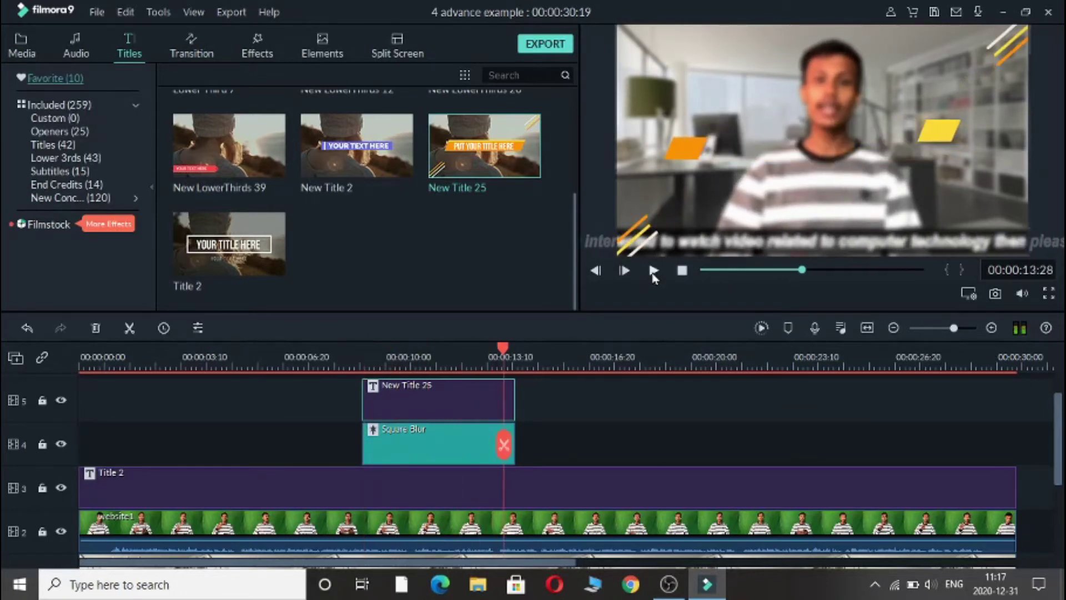
{"action": "left_click", "coordinate": [447, 354]}
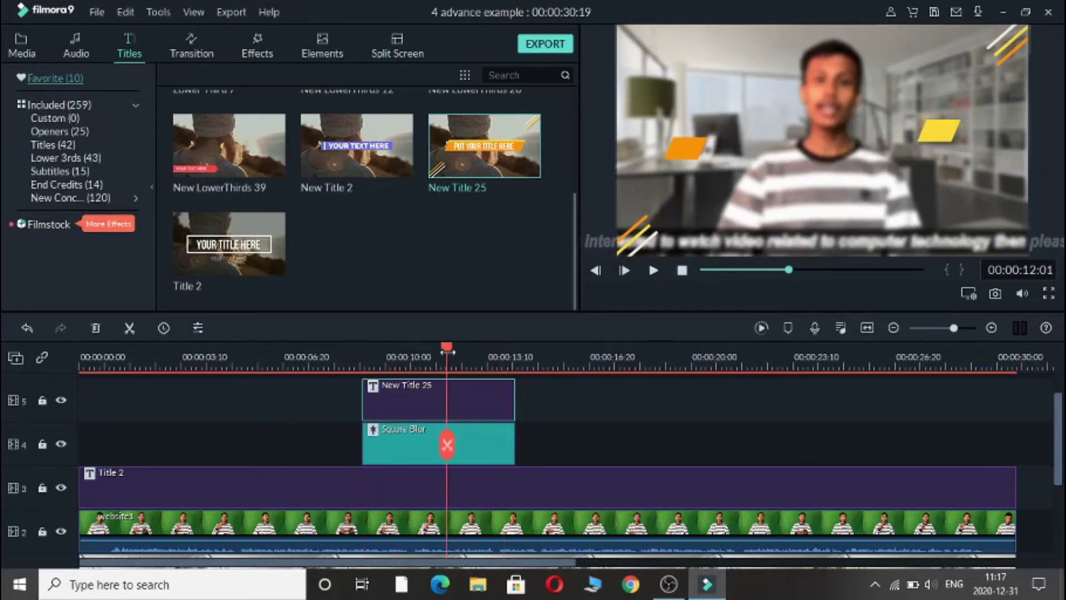
{"action": "left_click", "coordinate": [1049, 295]}
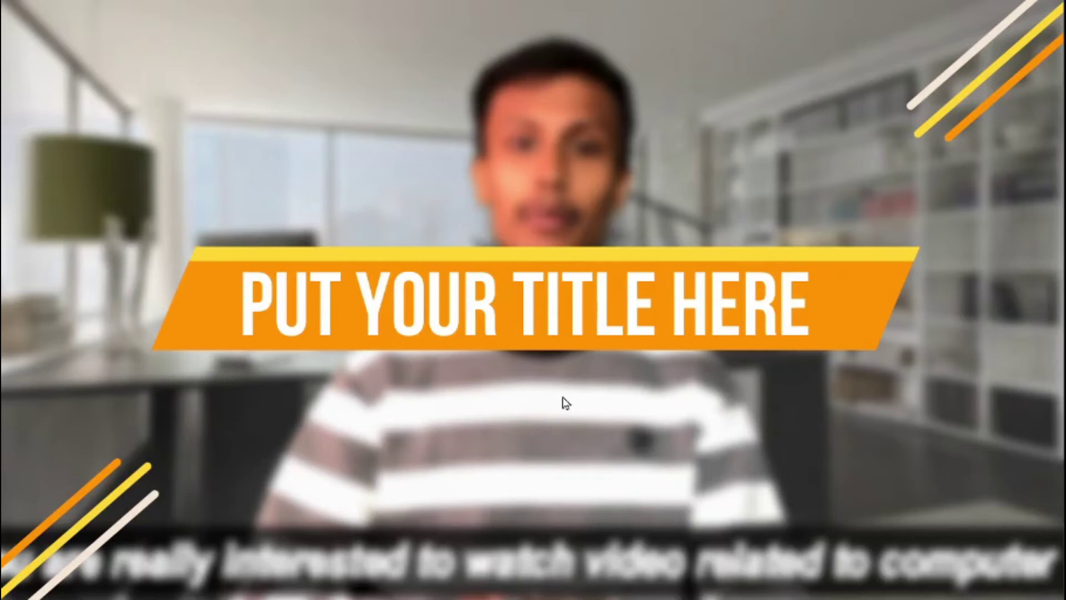
{"action": "key", "text": "Escape"}
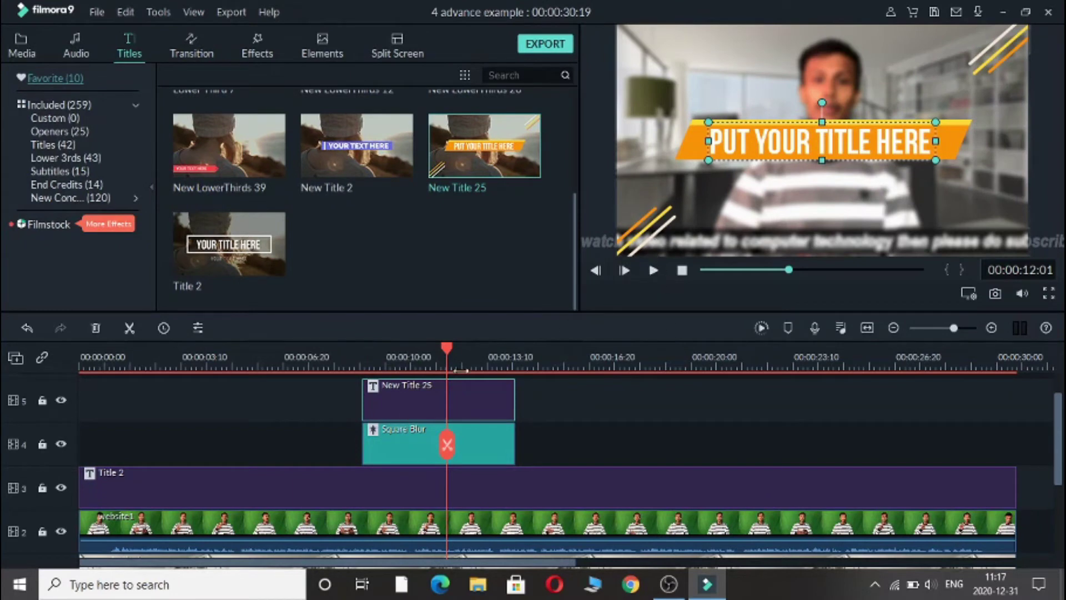
Step: Replace the text of New Title 25 with "Make your baground blur" in the advanced text editor
{"action": "double_click", "coordinate": [421, 408]}
{"action": "right_click", "coordinate": [420, 408]}
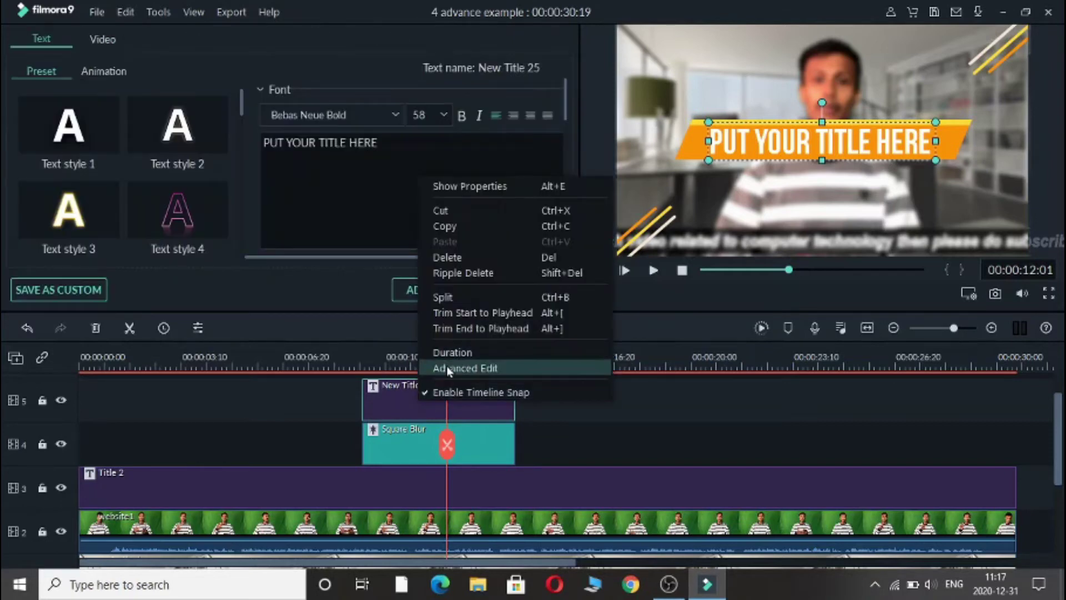
{"action": "left_click", "coordinate": [448, 368]}
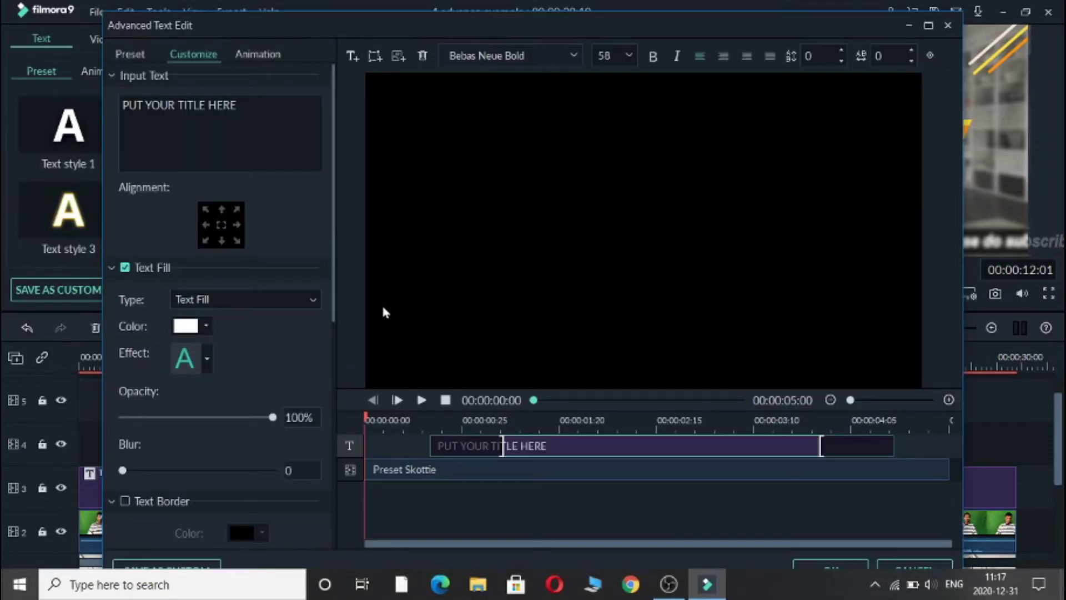
{"action": "left_click", "coordinate": [255, 111]}
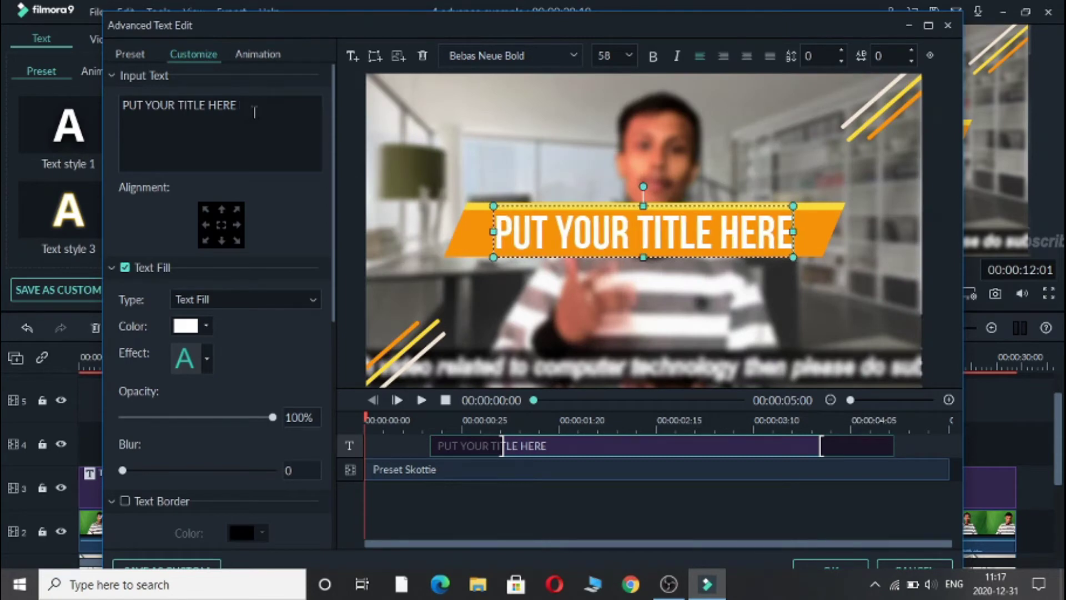
{"action": "key", "text": "BackSpace"}
{"action": "key", "text": "BackSpace"}
{"action": "key", "text": "BackSpace"}
{"action": "key", "text": "BackSpace"}
{"action": "key", "text": "BackSpace"}
{"action": "key", "text": "BackSpace"}
{"action": "key", "text": "BackSpace"}
{"action": "key", "text": "BackSpace"}
{"action": "key", "text": "BackSpace"}
{"action": "key", "text": "BackSpace"}
{"action": "key", "text": "BackSpace"}
{"action": "key", "text": "BackSpace"}
{"action": "key", "text": "BackSpace"}
{"action": "key", "text": "BackSpace"}
{"action": "key", "text": "BackSpace"}
{"action": "key", "text": "BackSpace"}
{"action": "key", "text": "BackSpace"}
{"action": "key", "text": "BackSpace"}
{"action": "key", "text": "BackSpace"}
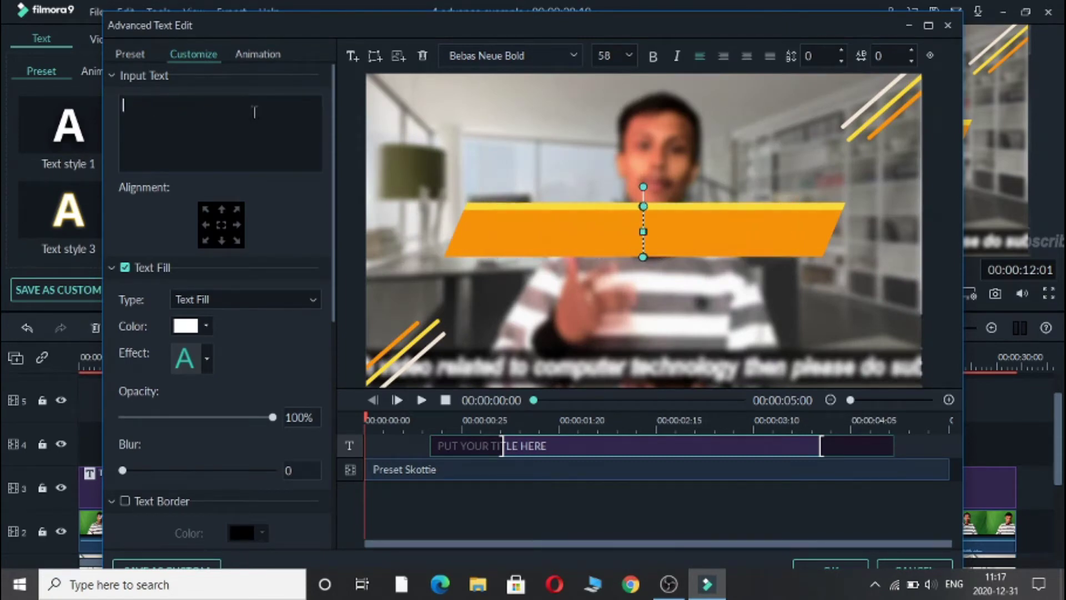
{"action": "type", "text": "Make"}
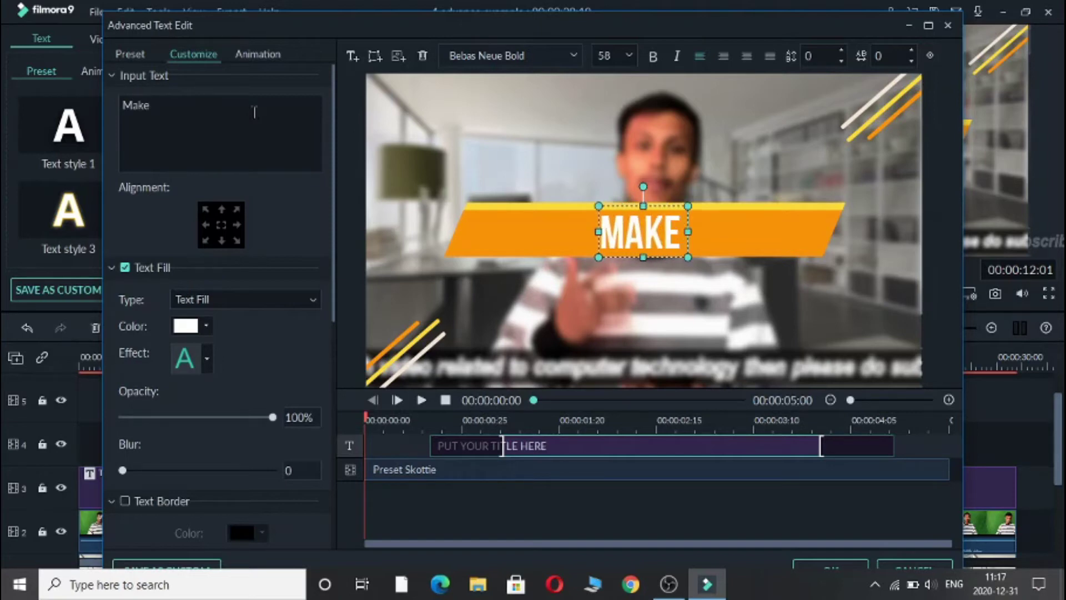
{"action": "type", "text": " your"}
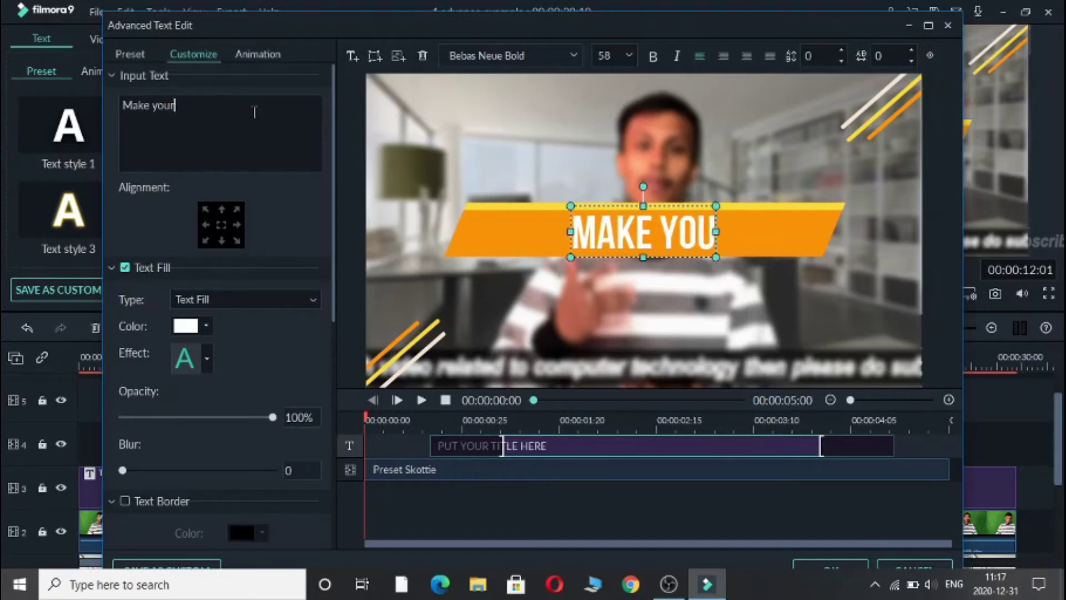
{"action": "type", "text": " bag"}
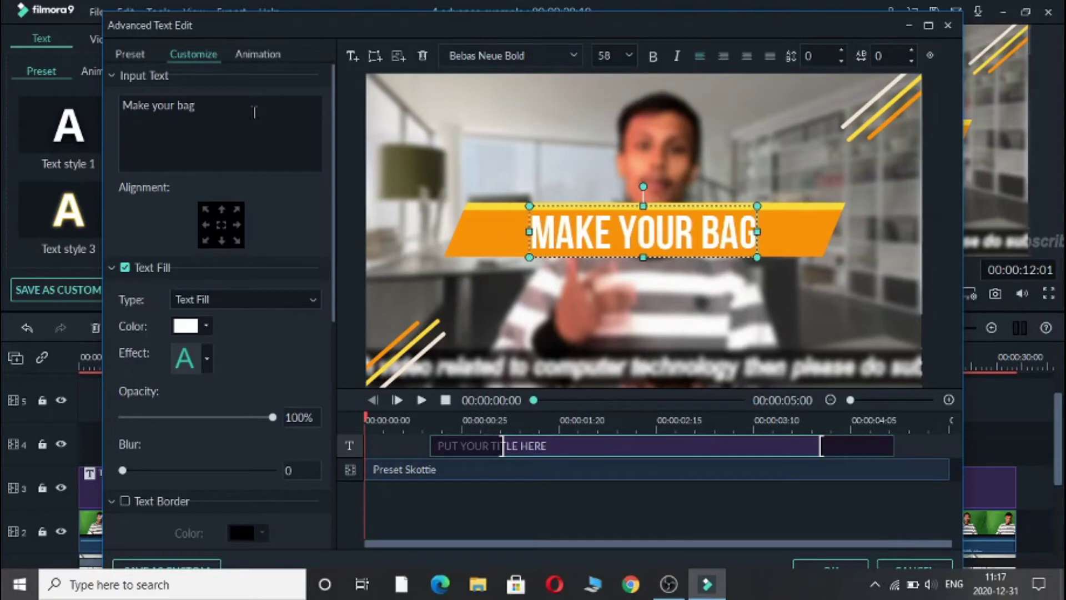
{"action": "type", "text": "round"}
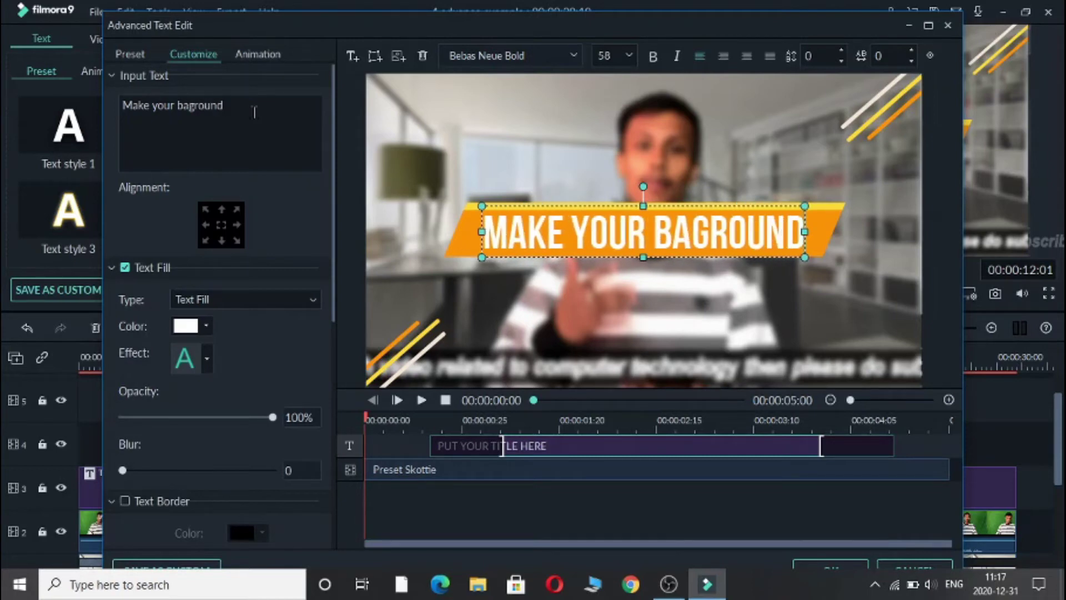
{"action": "type", "text": " blur"}
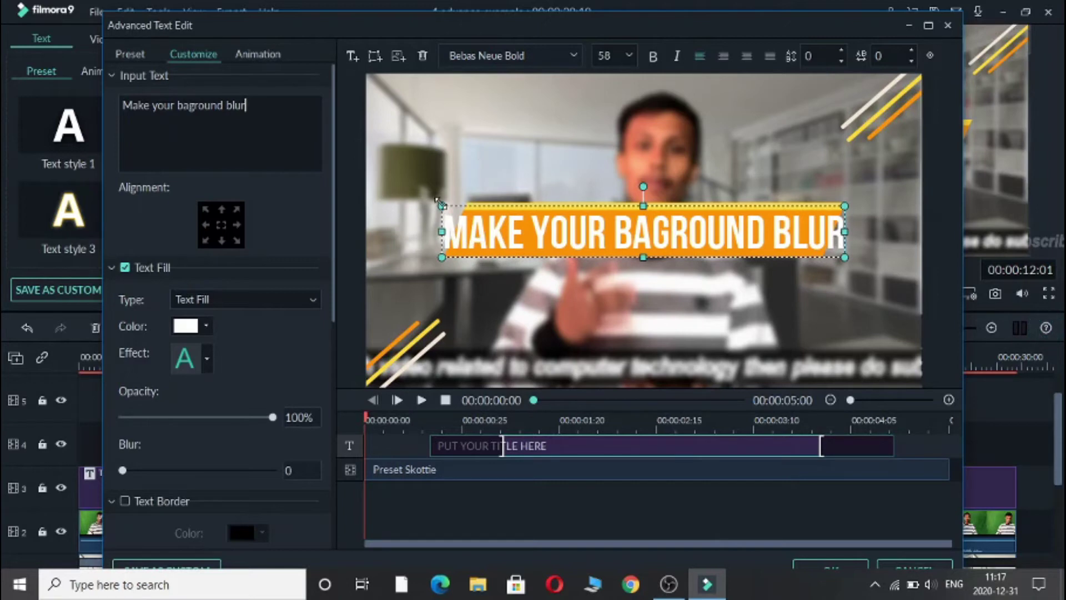
Step: Shrink the title text to fit inside the orange banner and apply the title changes
{"action": "left_click_drag", "start_coordinate": [442, 206], "coordinate": [478, 212]}
{"action": "left_click_drag", "start_coordinate": [596, 239], "coordinate": [578, 239]}
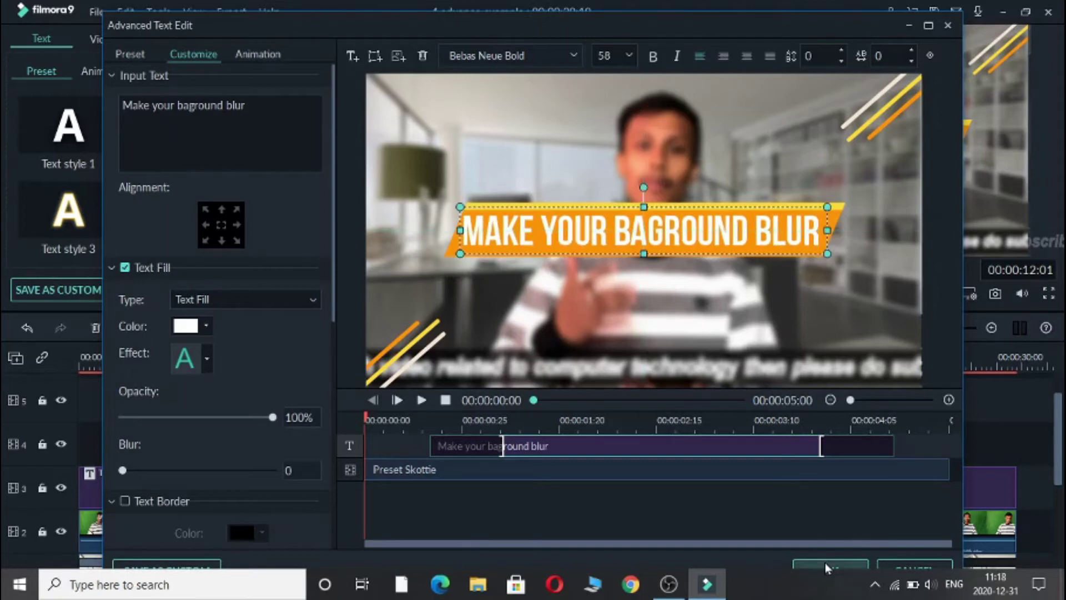
{"action": "left_click", "coordinate": [826, 564]}
{"action": "left_click", "coordinate": [539, 290]}
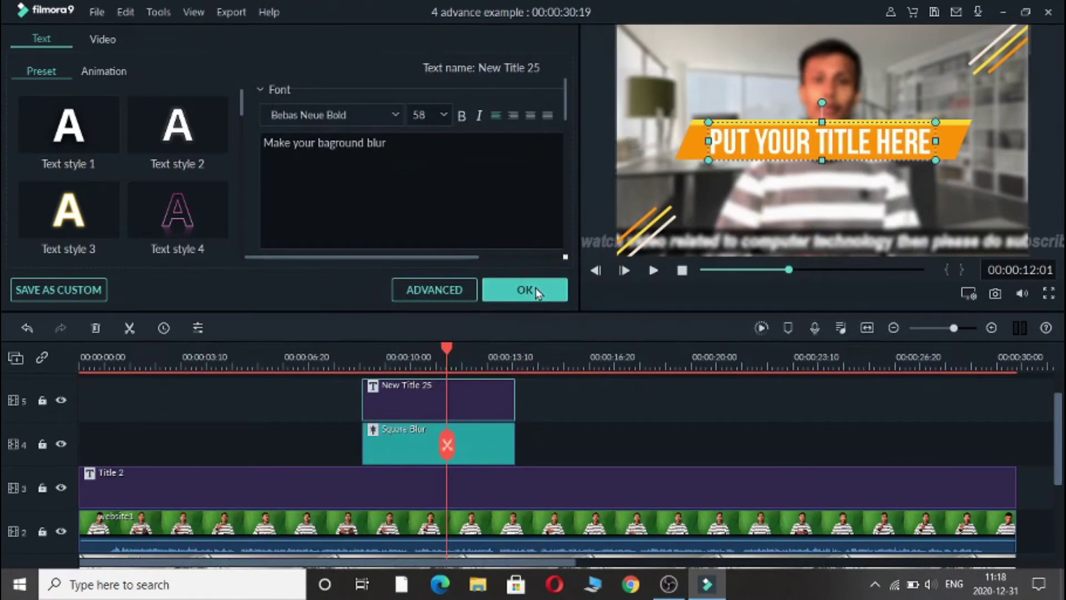
Step: Play the edited title section from 00:00:09:04, viewing it in full screen, and stop after the blur ends
{"action": "left_click", "coordinate": [358, 355]}
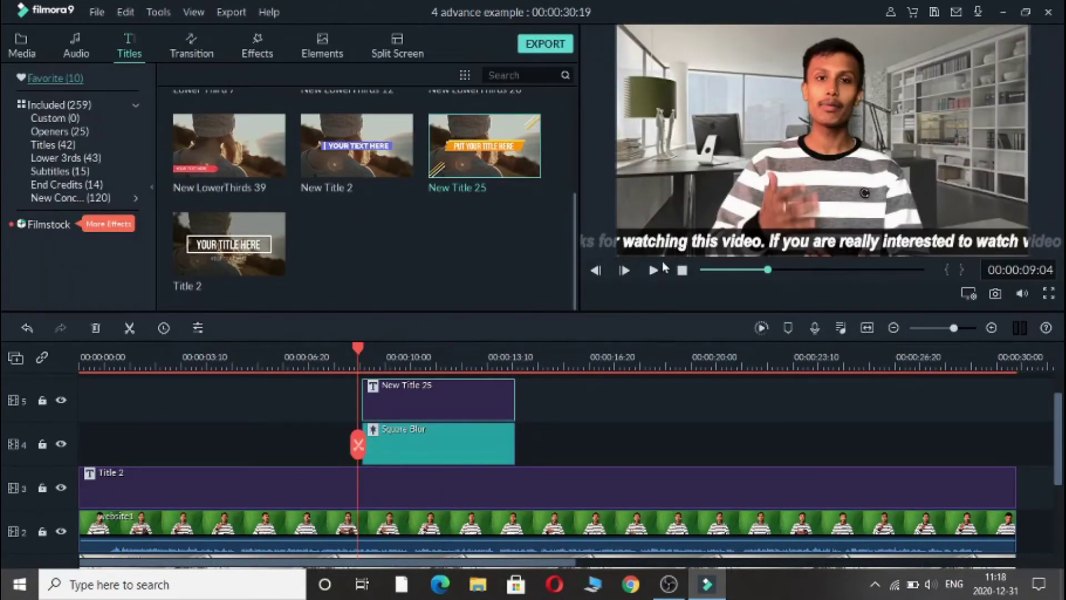
{"action": "left_click", "coordinate": [656, 270]}
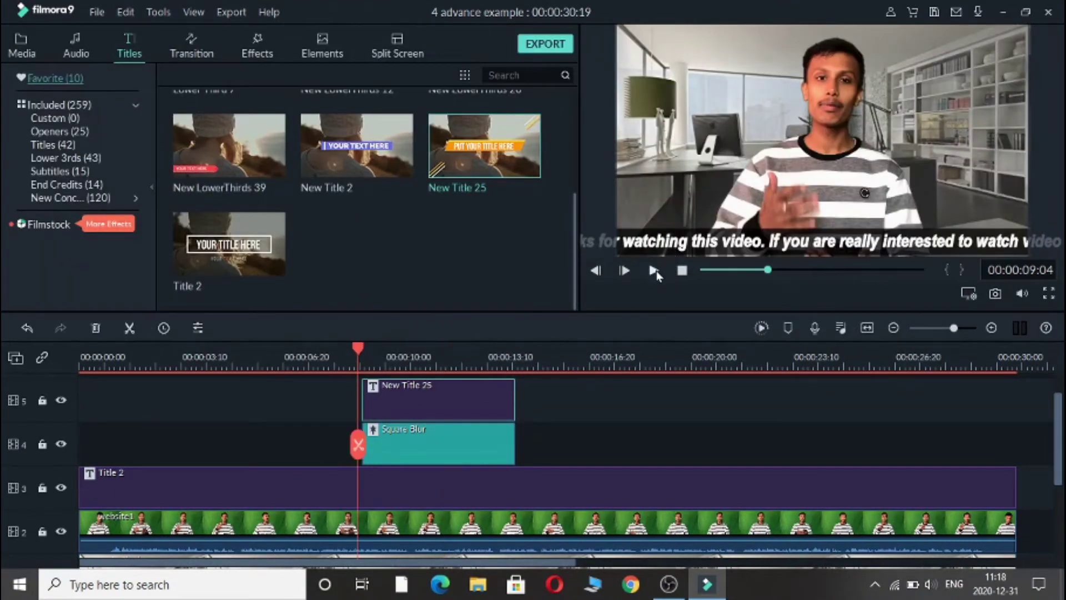
{"action": "left_click", "coordinate": [1048, 294]}
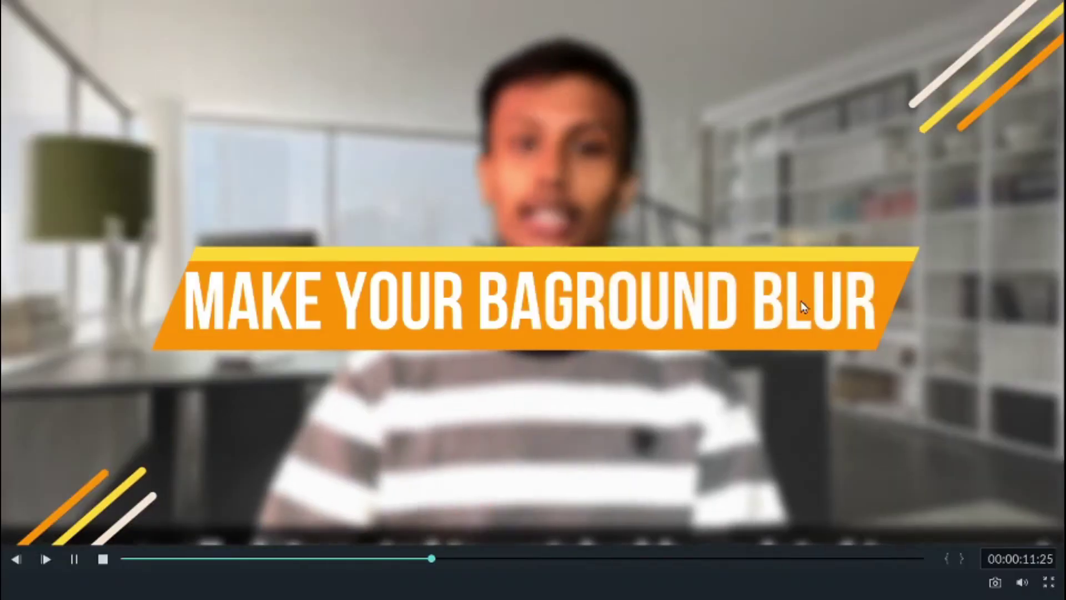
{"action": "key", "text": "Escape"}
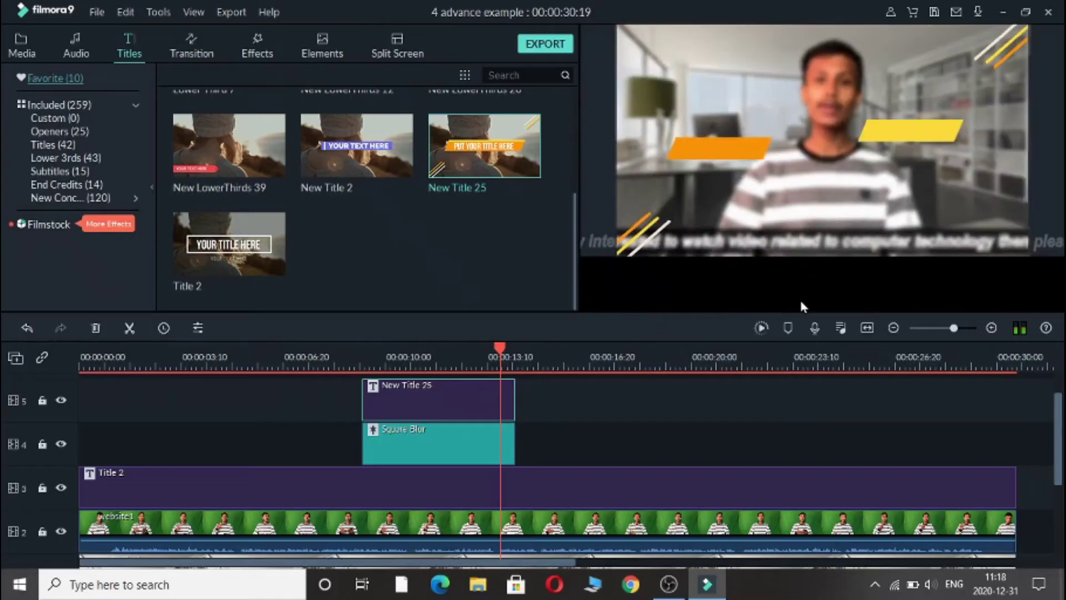
{"action": "left_click", "coordinate": [656, 270]}
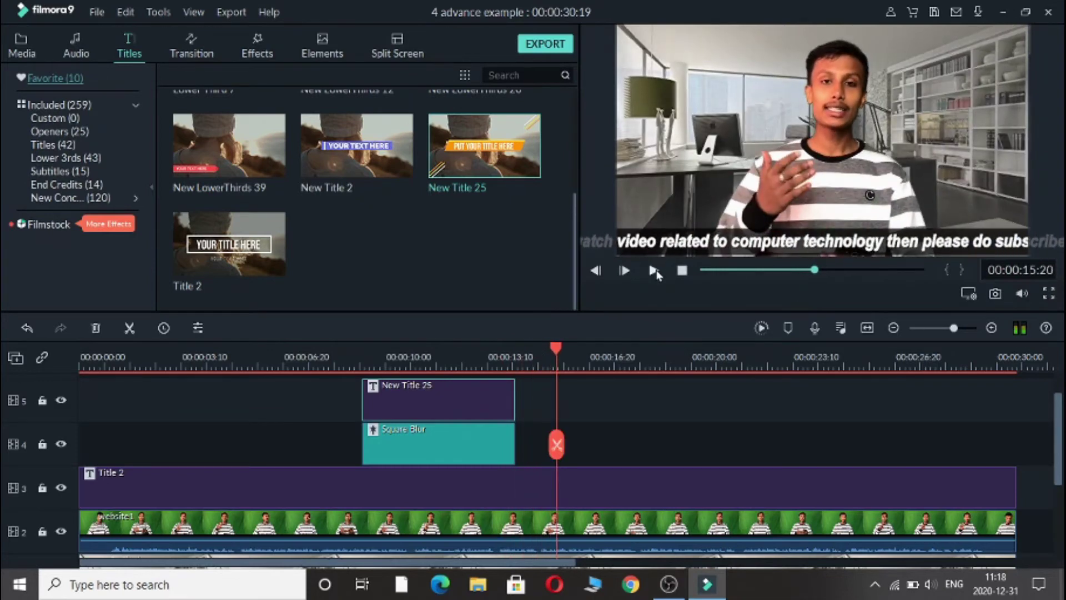
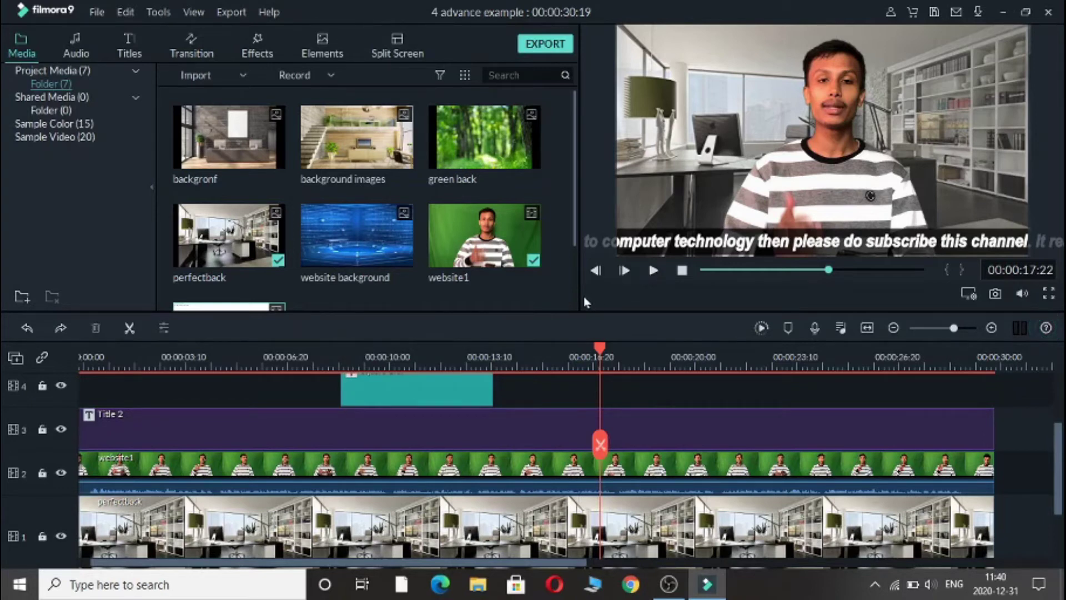
Step: Add the filmora activation final clip to track 2 after website1, and place the playhead at 00:01:08:04
{"action": "scroll", "coordinate": [576, 305], "scroll_direction": "down", "scroll_amount": 2}
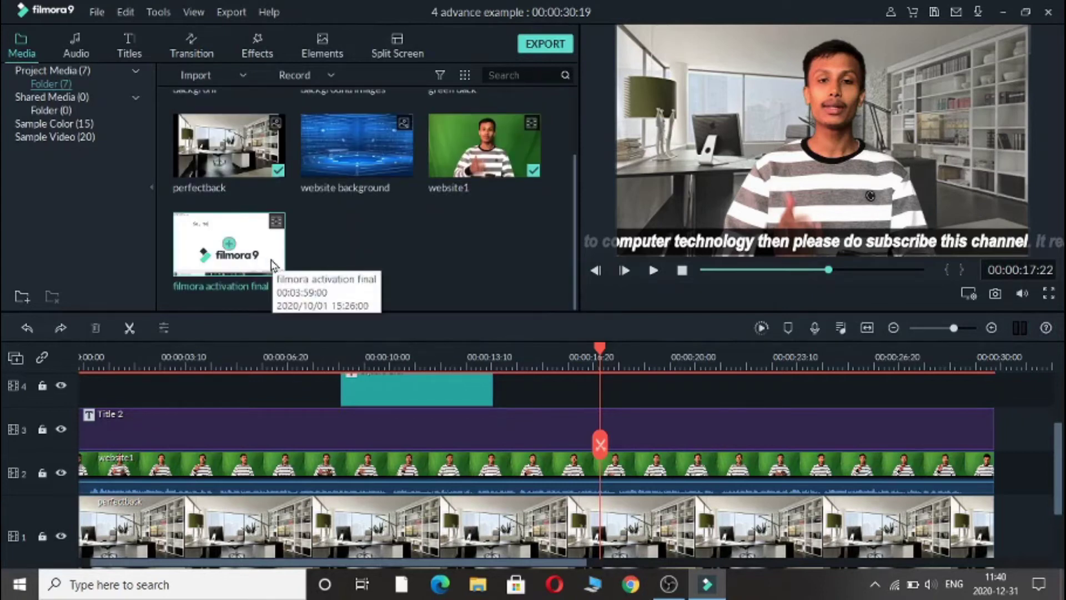
{"action": "left_click_drag", "start_coordinate": [272, 266], "coordinate": [771, 444]}
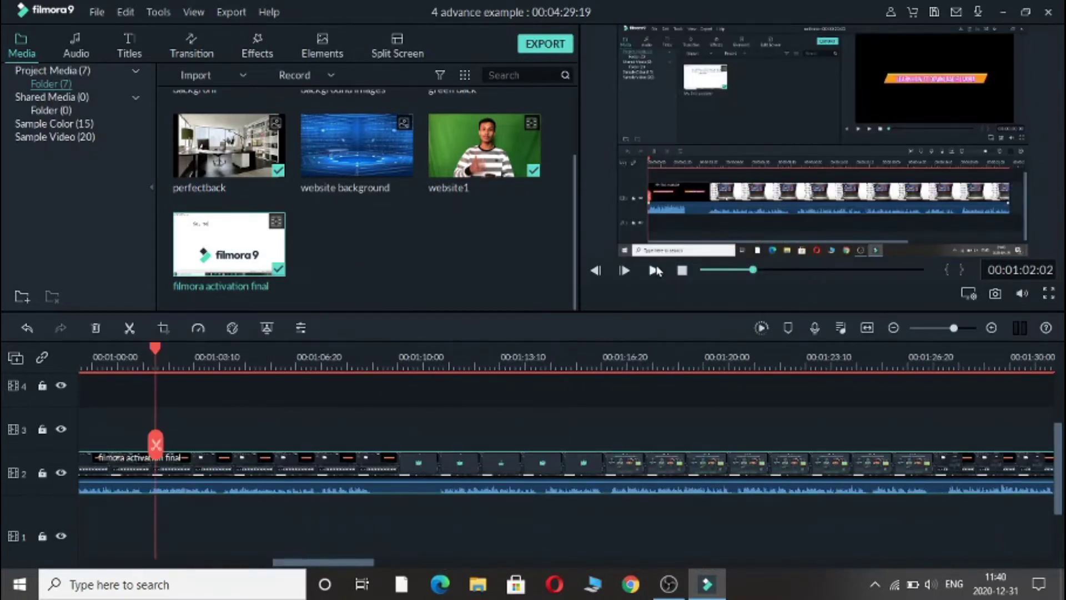
{"action": "left_click", "coordinate": [340, 364]}
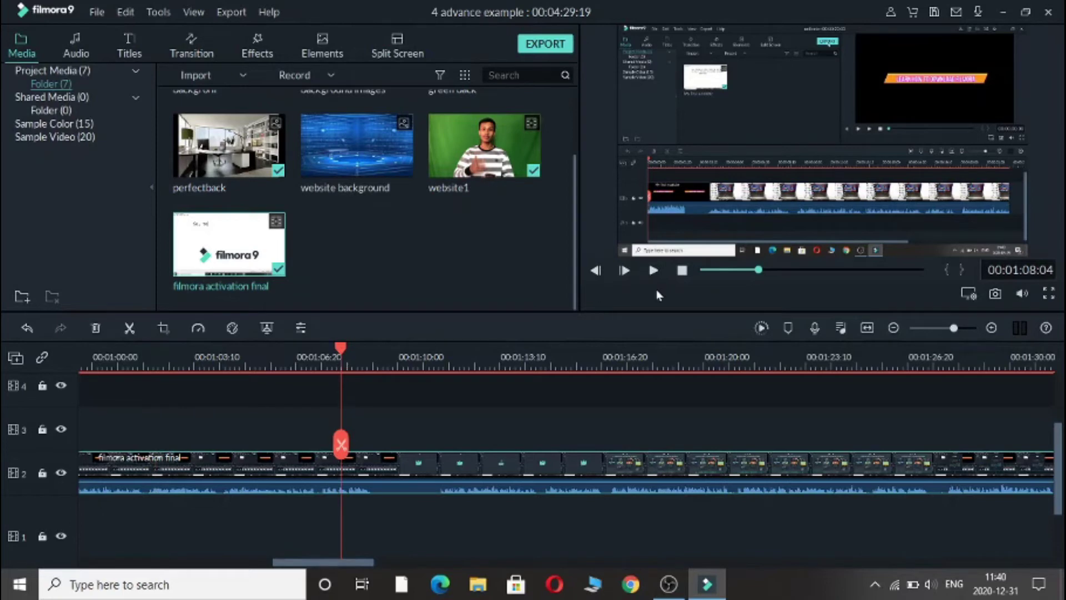
Step: Play the filmora activation final clip up to the pricing plans screen, check it in full screen, and split it at 00:01:24:08
{"action": "left_click", "coordinate": [654, 272]}
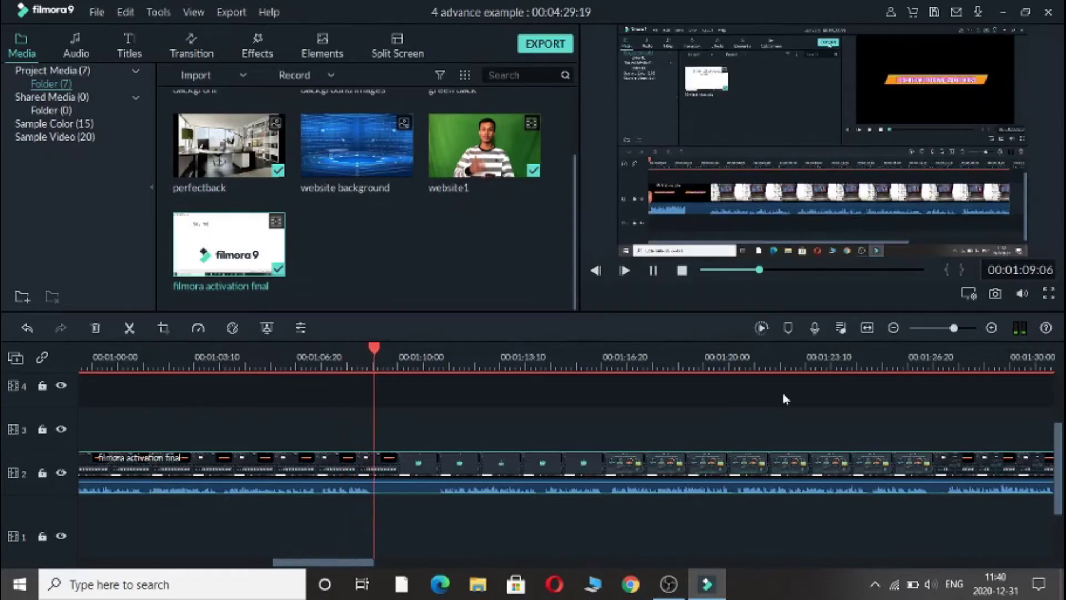
{"action": "left_click", "coordinate": [826, 362]}
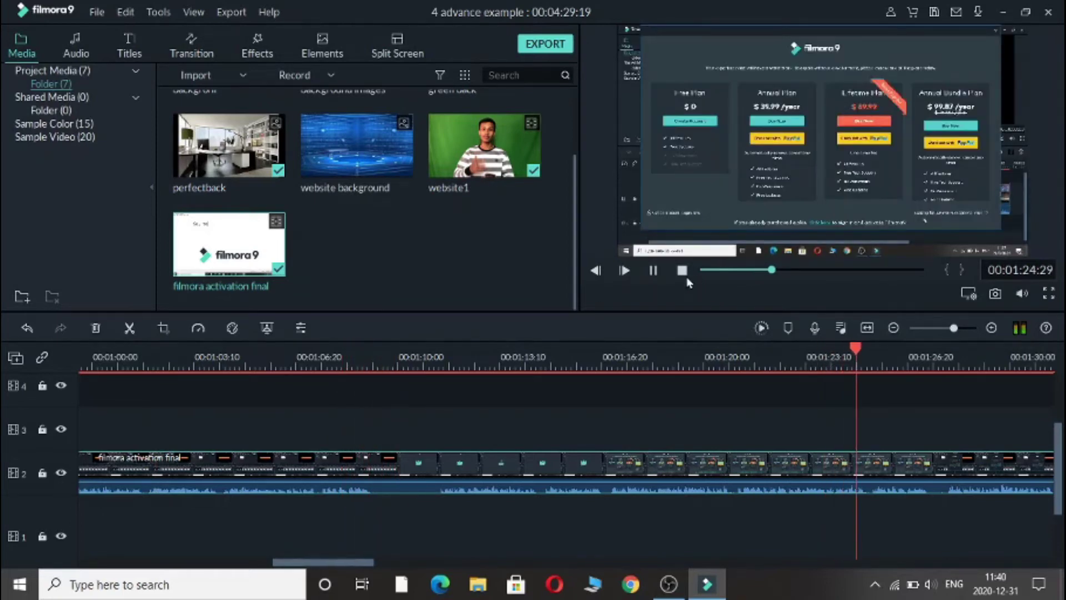
{"action": "left_click", "coordinate": [658, 276]}
{"action": "left_click", "coordinate": [834, 360]}
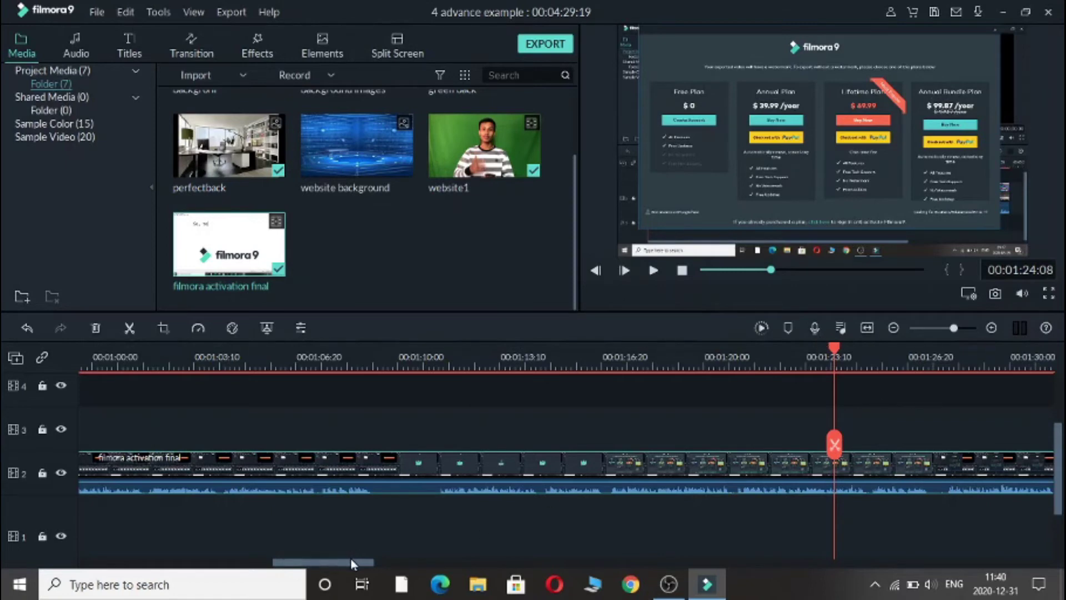
{"action": "left_click", "coordinate": [1051, 296]}
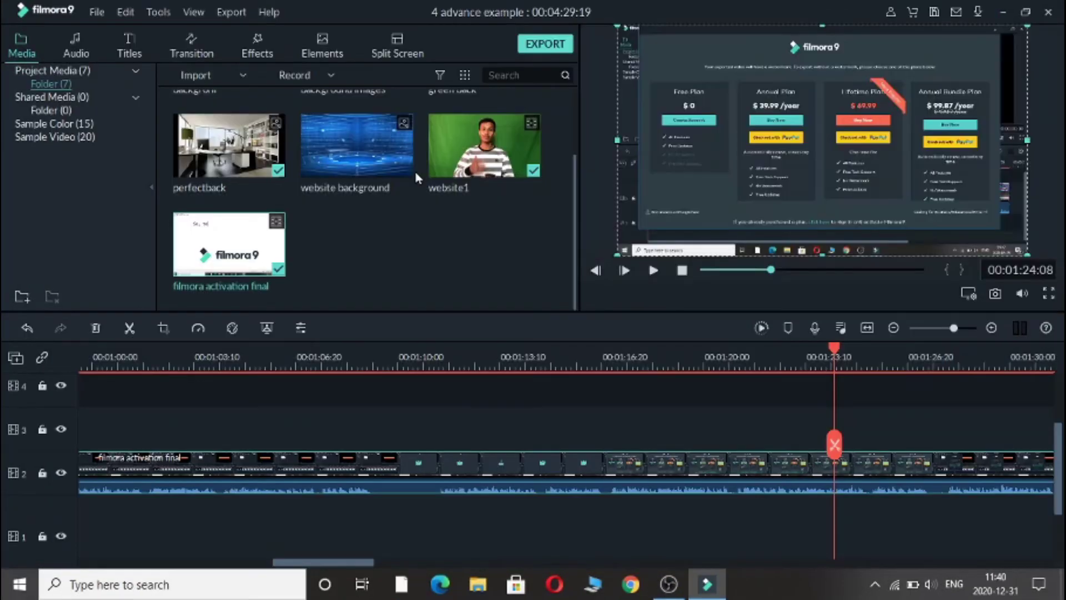
{"action": "left_click", "coordinate": [835, 444]}
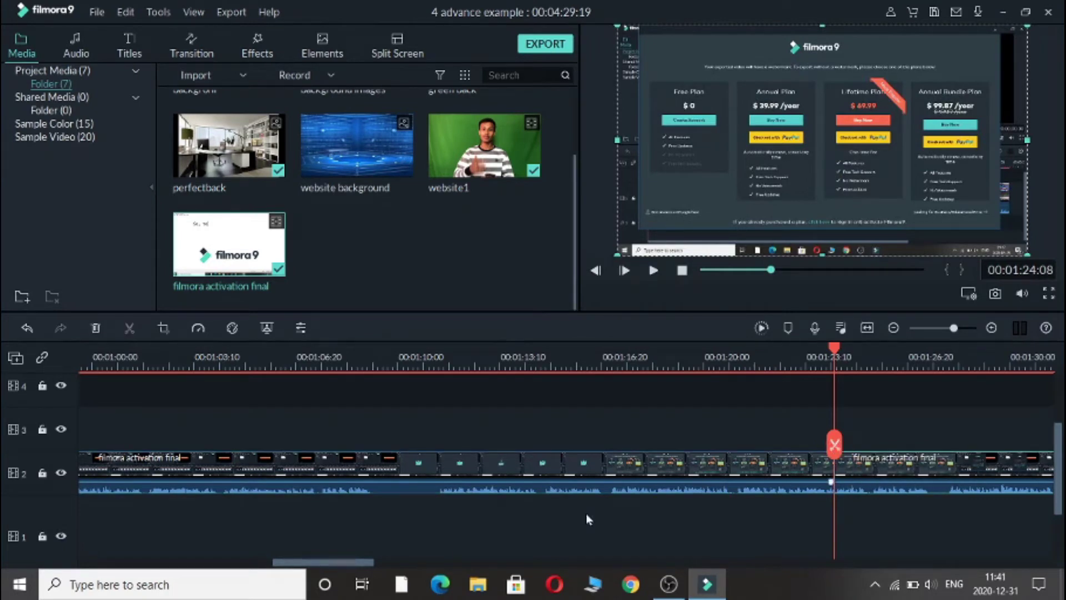
Step: Find the end of the pricing plans section, split the clip at 00:01:26:00, and select the segment between the two cuts
{"action": "left_click_drag", "start_coordinate": [354, 564], "coordinate": [406, 572]}
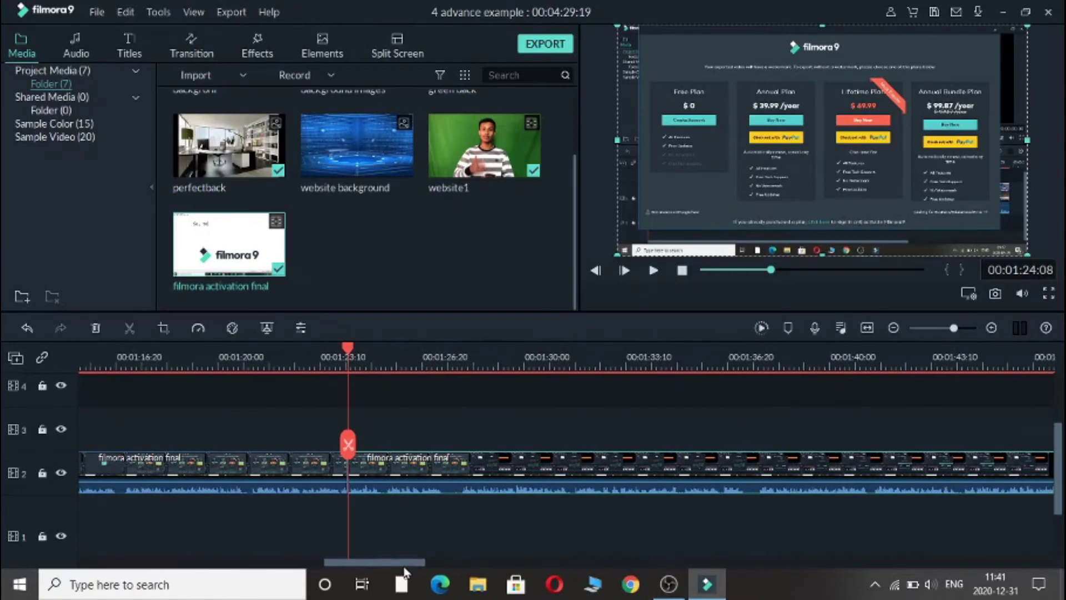
{"action": "left_click", "coordinate": [502, 358]}
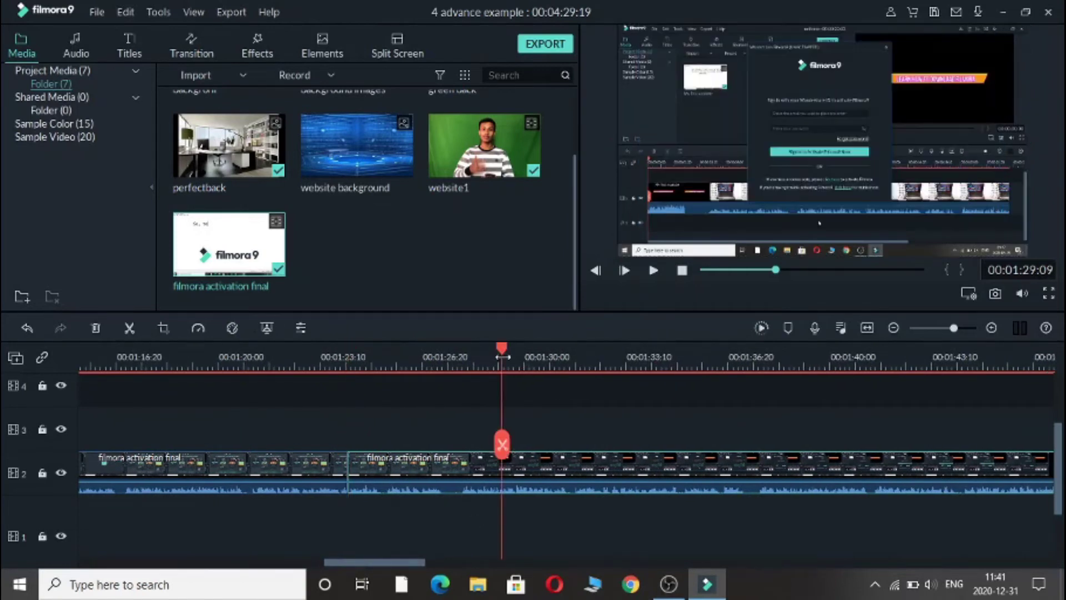
{"action": "left_click", "coordinate": [464, 357]}
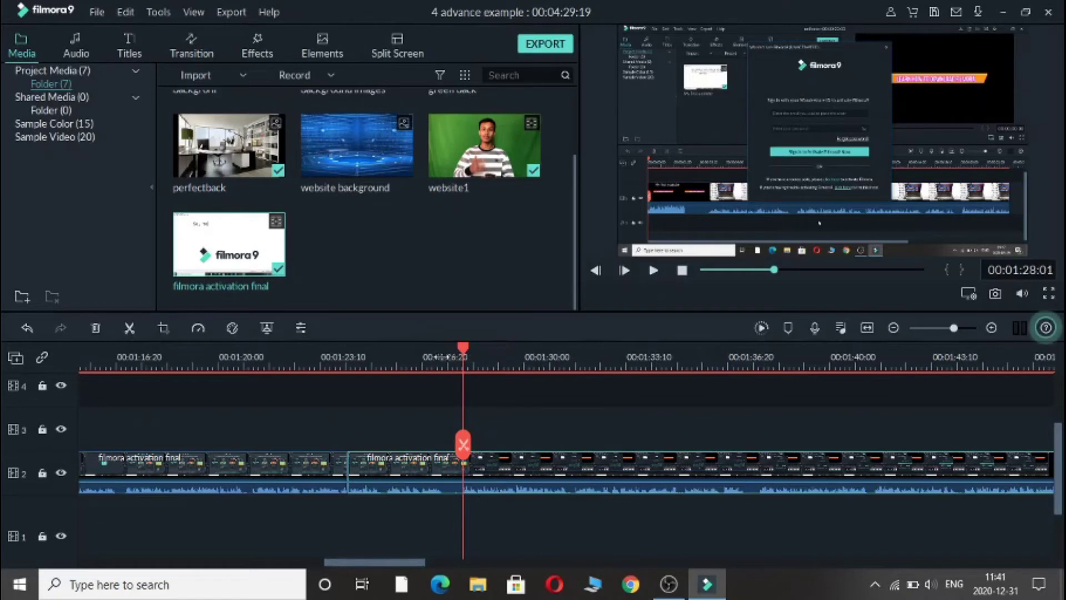
{"action": "left_click", "coordinate": [439, 357]}
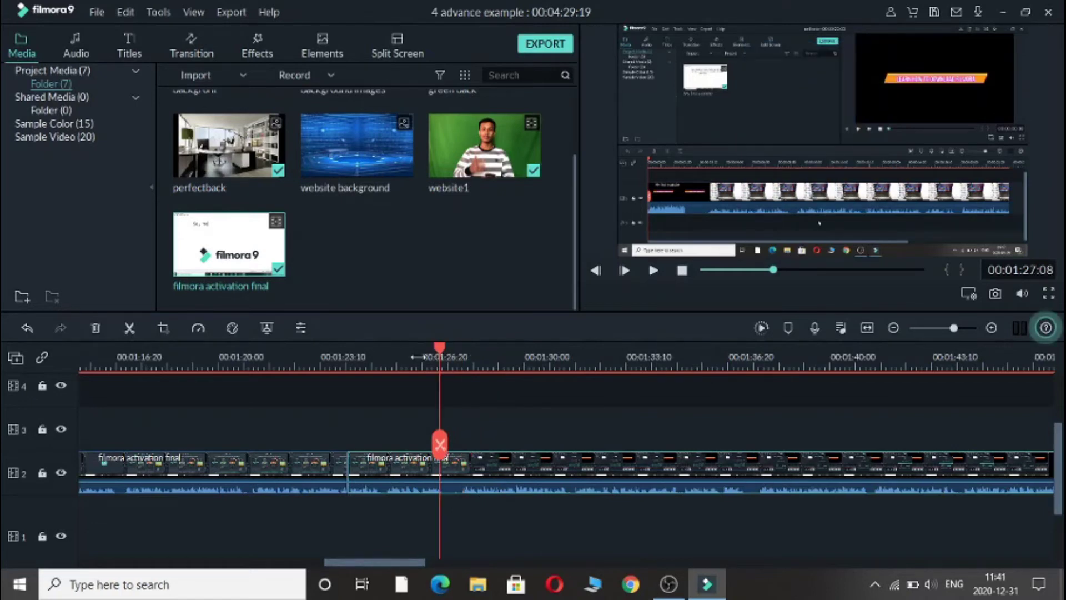
{"action": "left_click", "coordinate": [412, 357]}
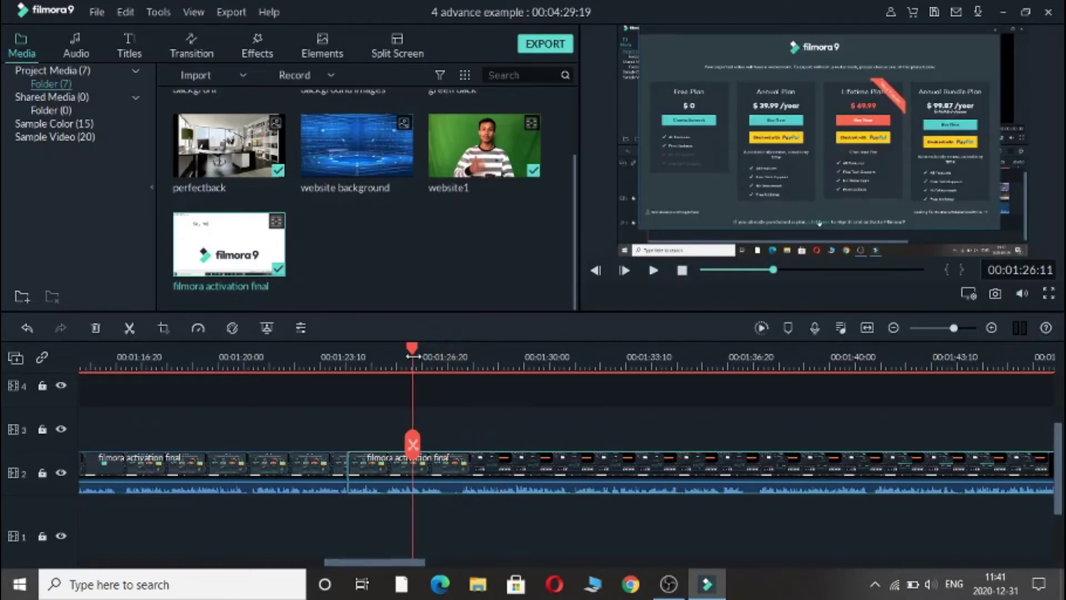
{"action": "left_click", "coordinate": [401, 357]}
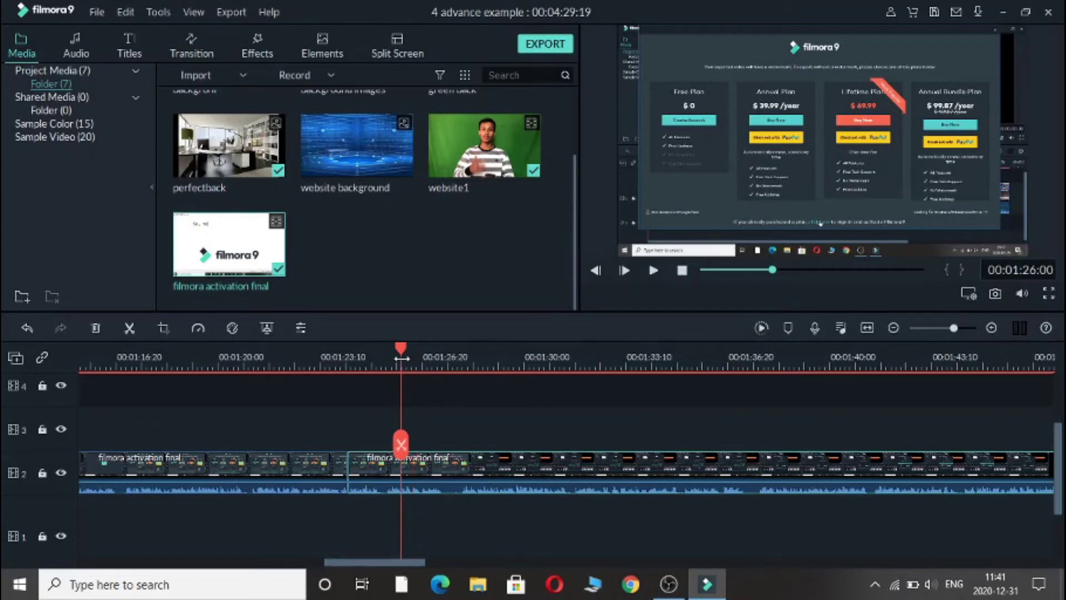
{"action": "left_click", "coordinate": [401, 444]}
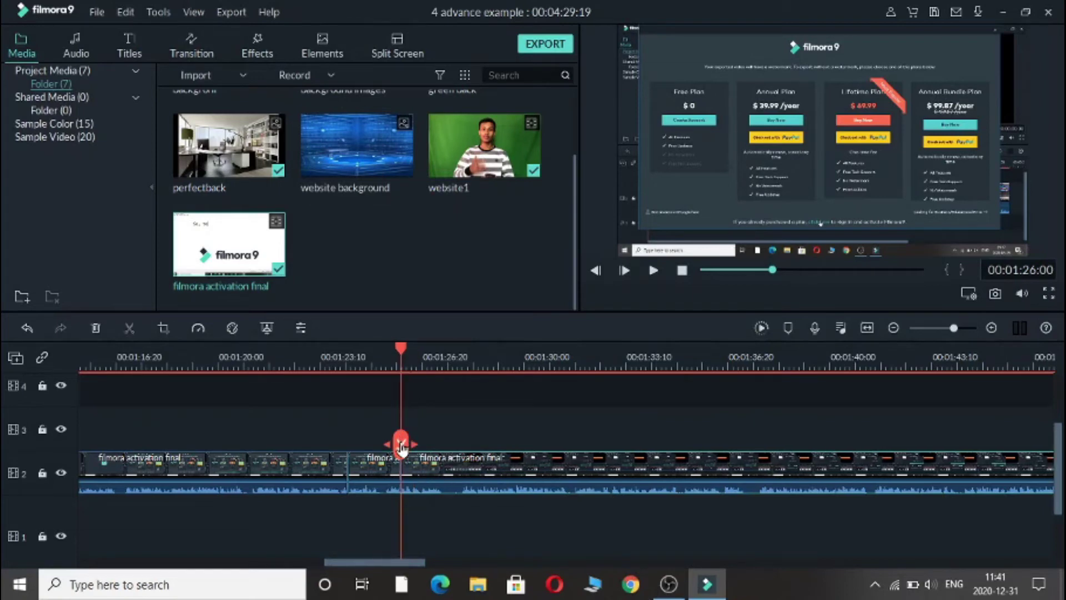
{"action": "left_click", "coordinate": [375, 468]}
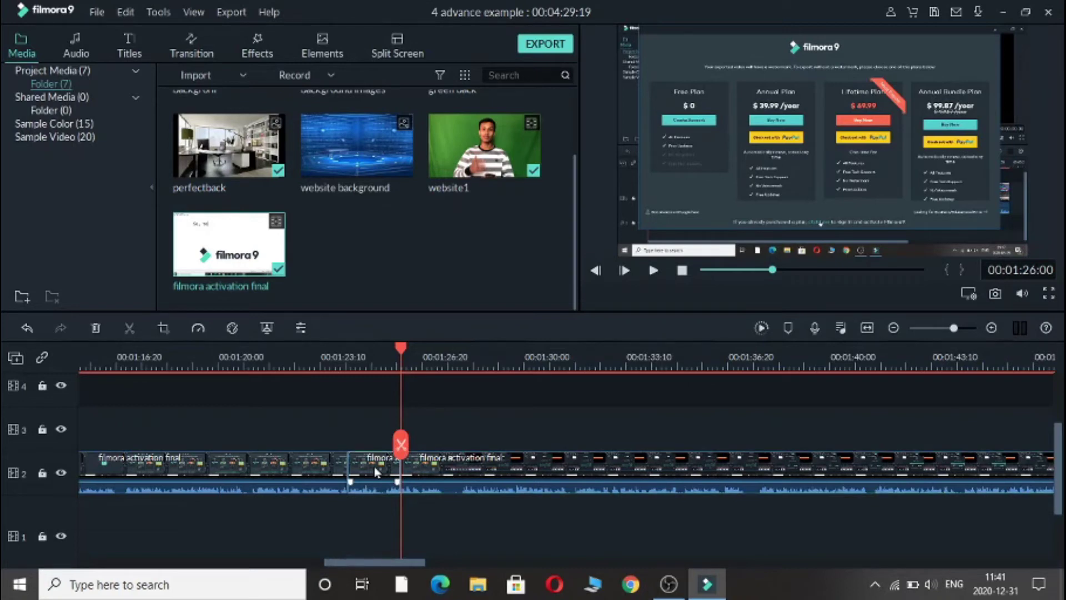
Step: Split the clip just outside the pricing plans segment, at 00:01:24:01 before it and at 00:01:26:07 after it
{"action": "left_click", "coordinate": [339, 354]}
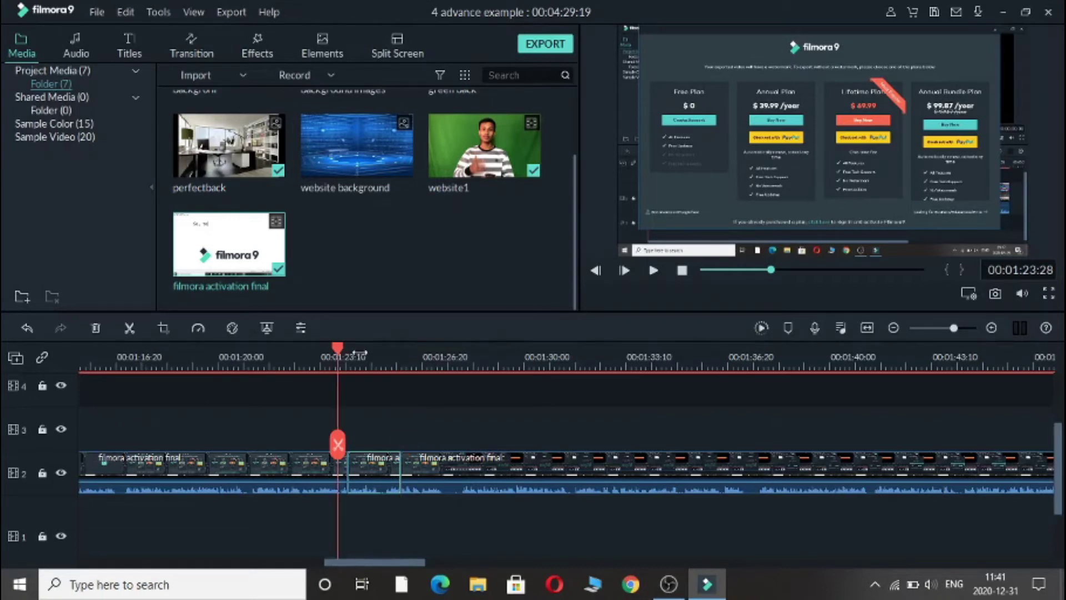
{"action": "scroll", "coordinate": [334, 446], "scroll_direction": "up", "scroll_amount": 4}
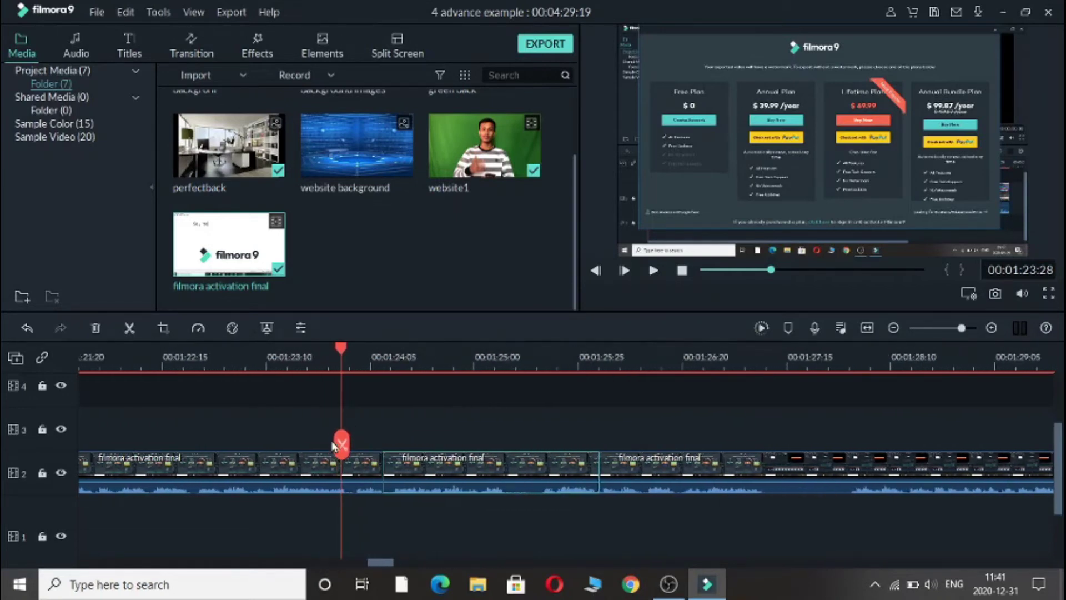
{"action": "left_click", "coordinate": [353, 361]}
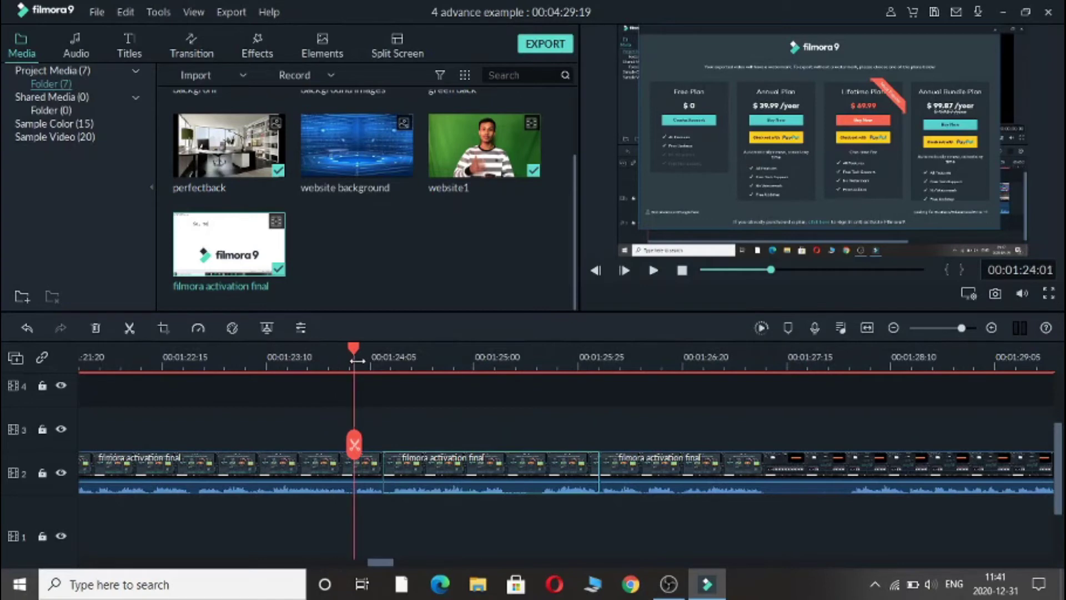
{"action": "left_click", "coordinate": [356, 445]}
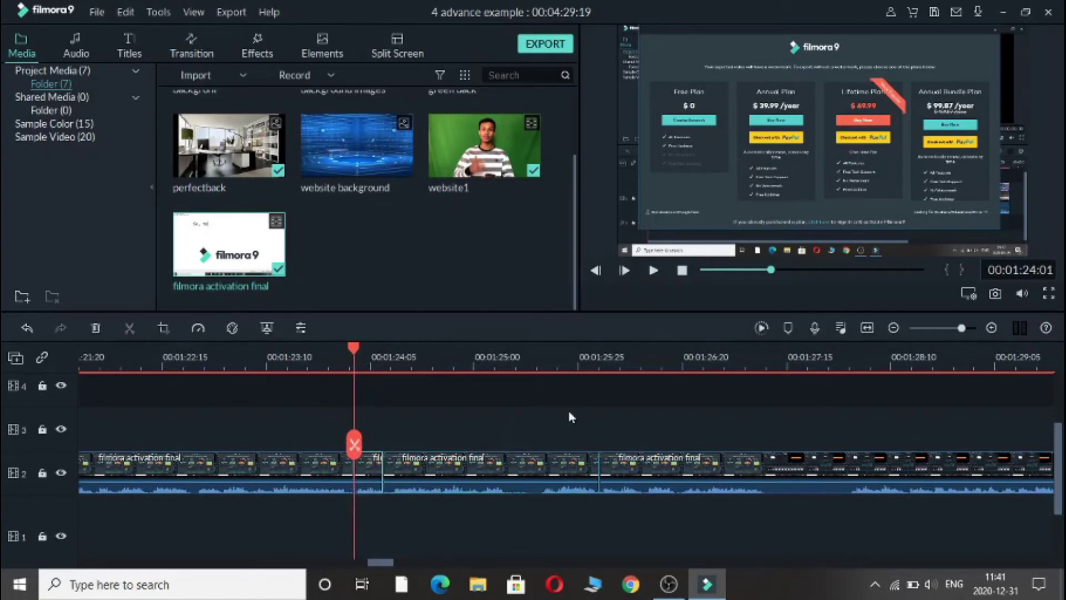
{"action": "left_click", "coordinate": [628, 357]}
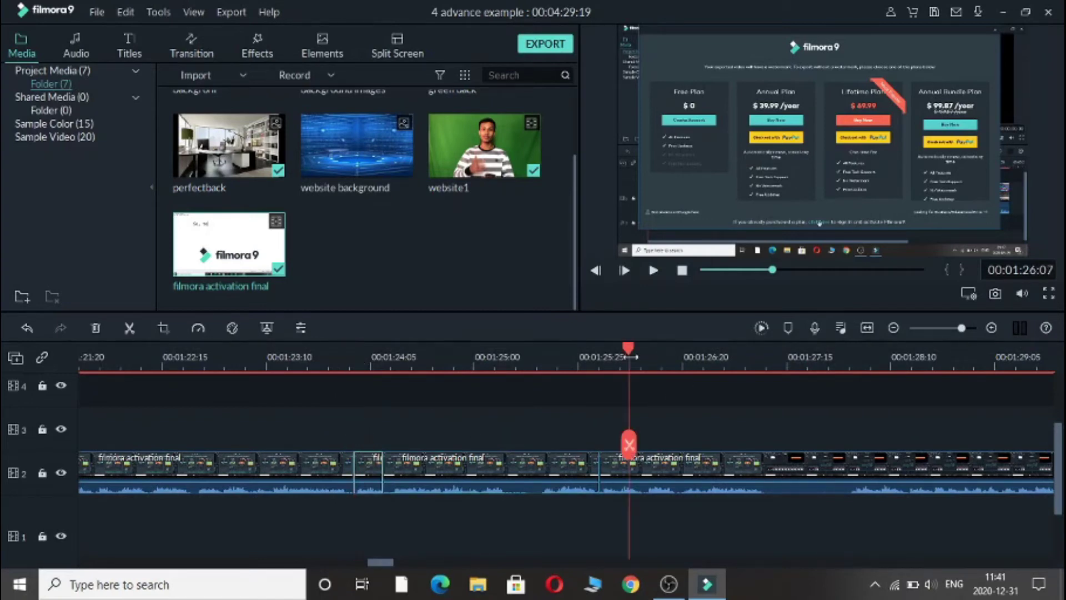
{"action": "left_click", "coordinate": [629, 447]}
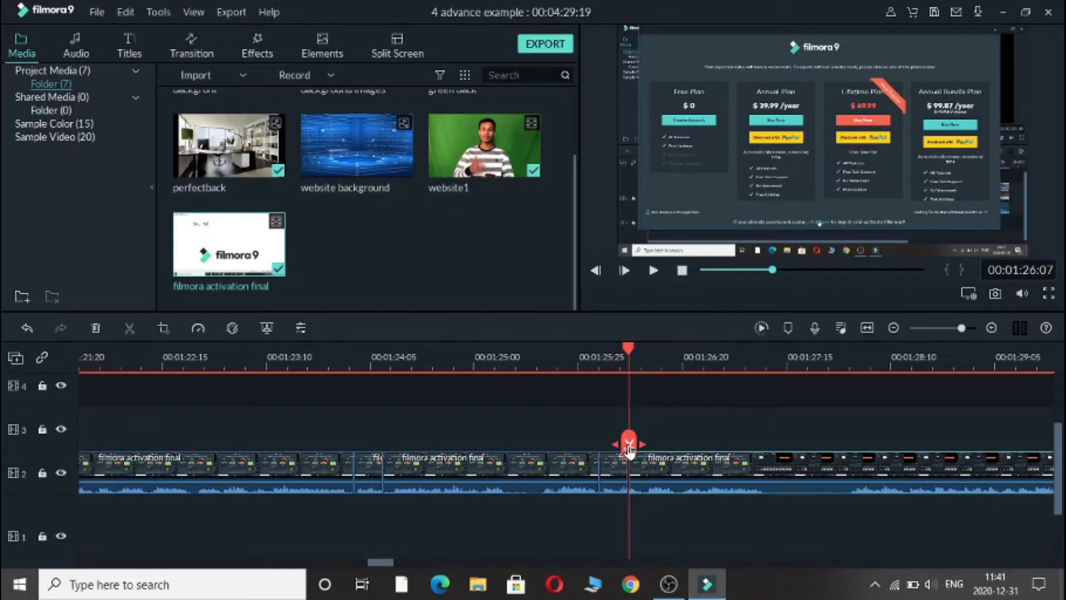
Step: Crop the segment between 00:01:24:08 and 00:01:26:00 to about 249 x 140 around the Free Plan price and Create Account button, keeping the original ratio
{"action": "left_click", "coordinate": [513, 464]}
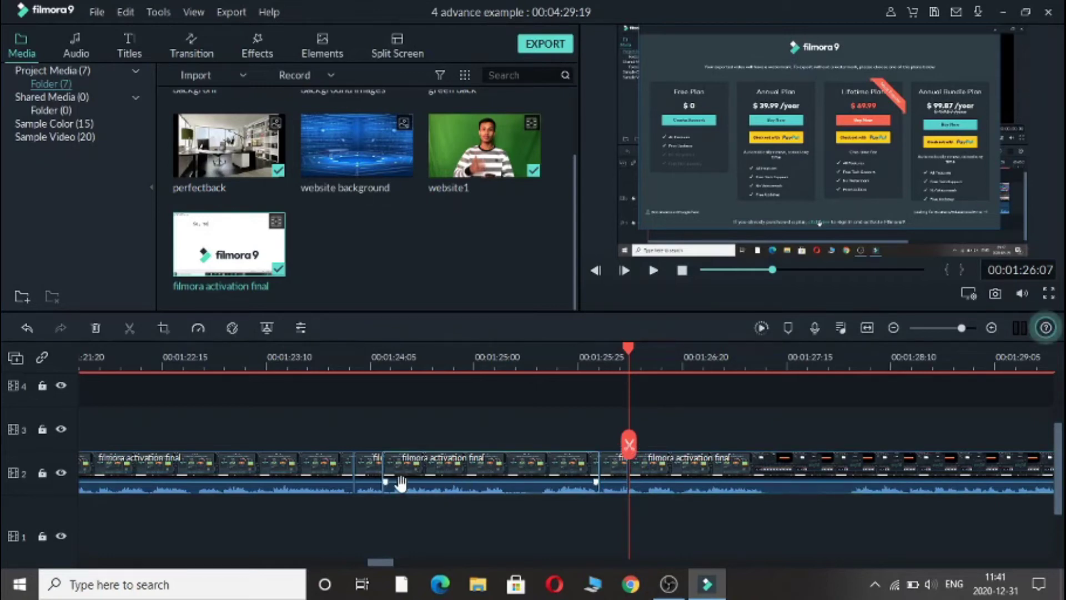
{"action": "right_click", "coordinate": [435, 463]}
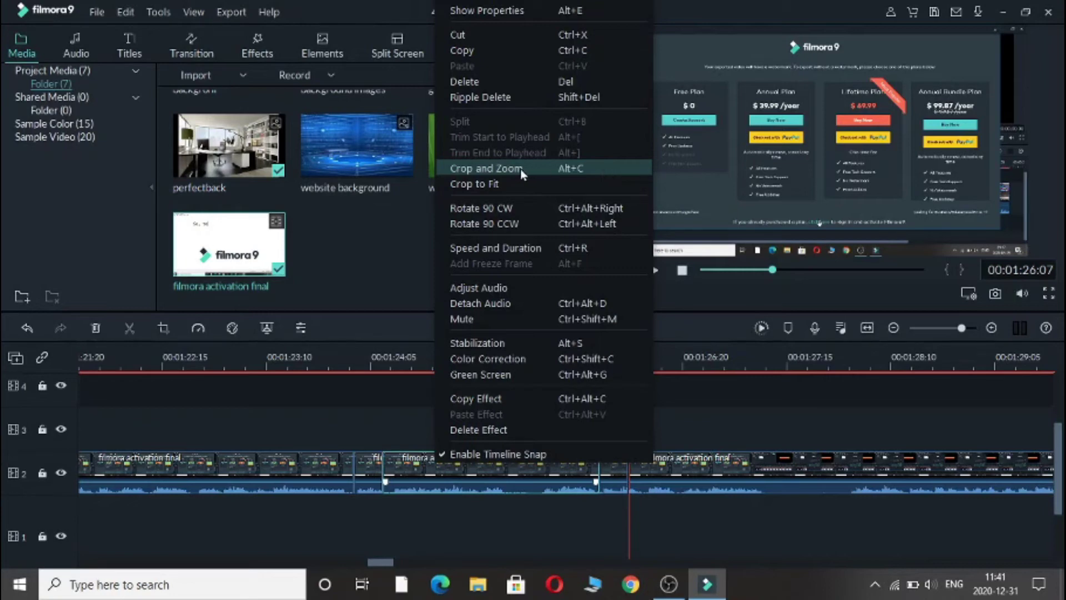
{"action": "left_click", "coordinate": [604, 170]}
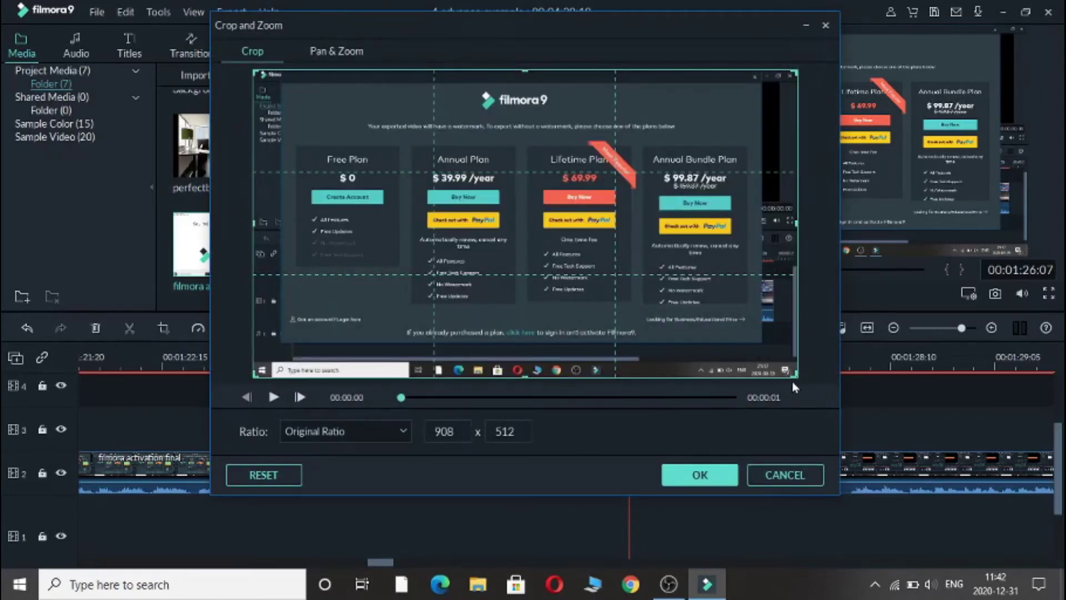
{"action": "left_click_drag", "start_coordinate": [798, 378], "coordinate": [552, 294]}
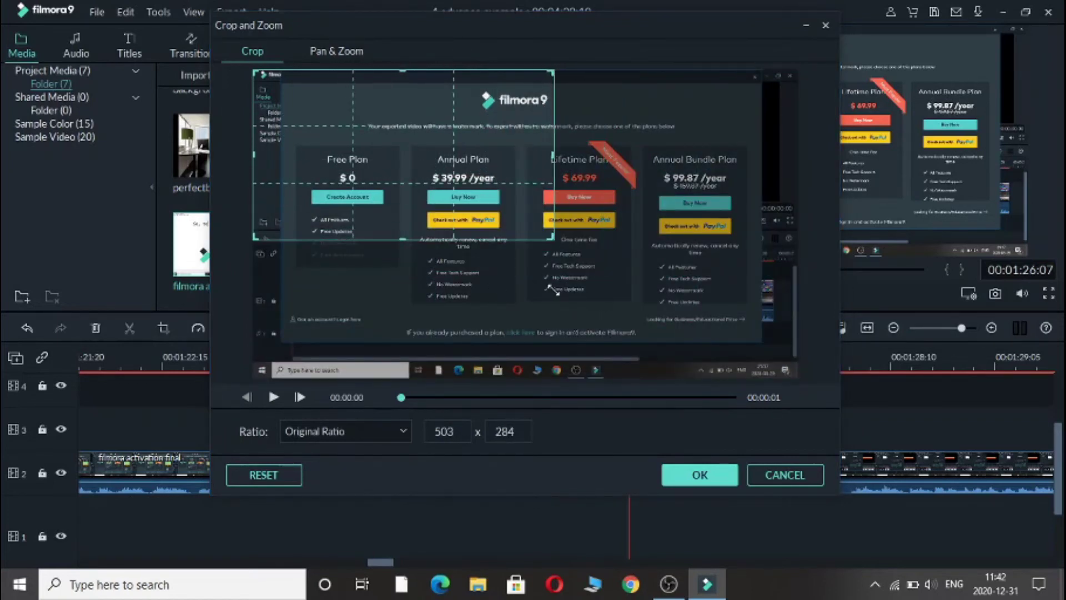
{"action": "left_click_drag", "start_coordinate": [552, 157], "coordinate": [466, 157]}
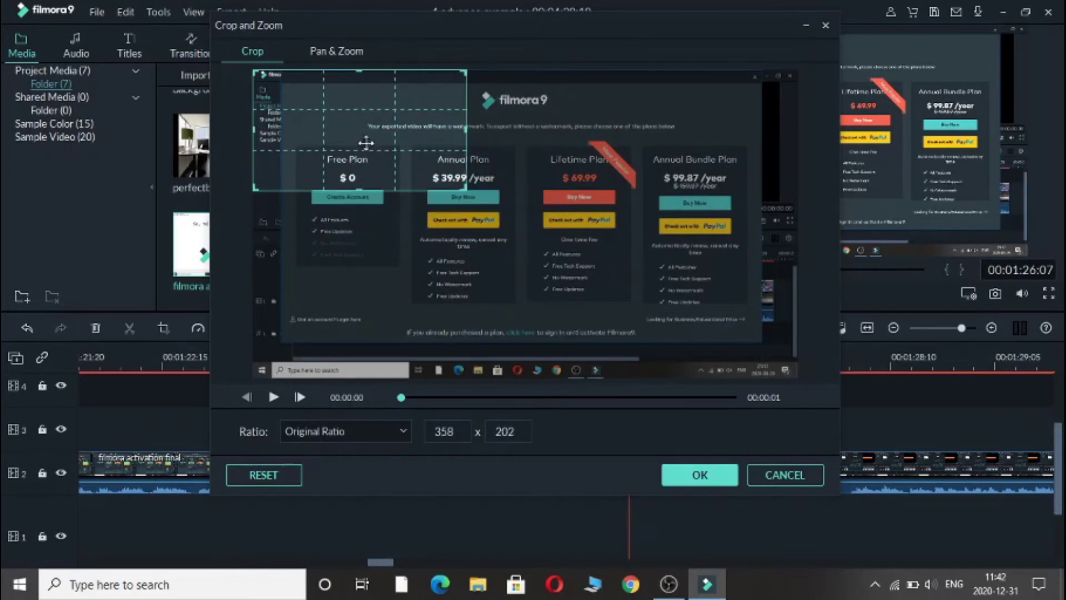
{"action": "left_click_drag", "start_coordinate": [366, 142], "coordinate": [353, 214]}
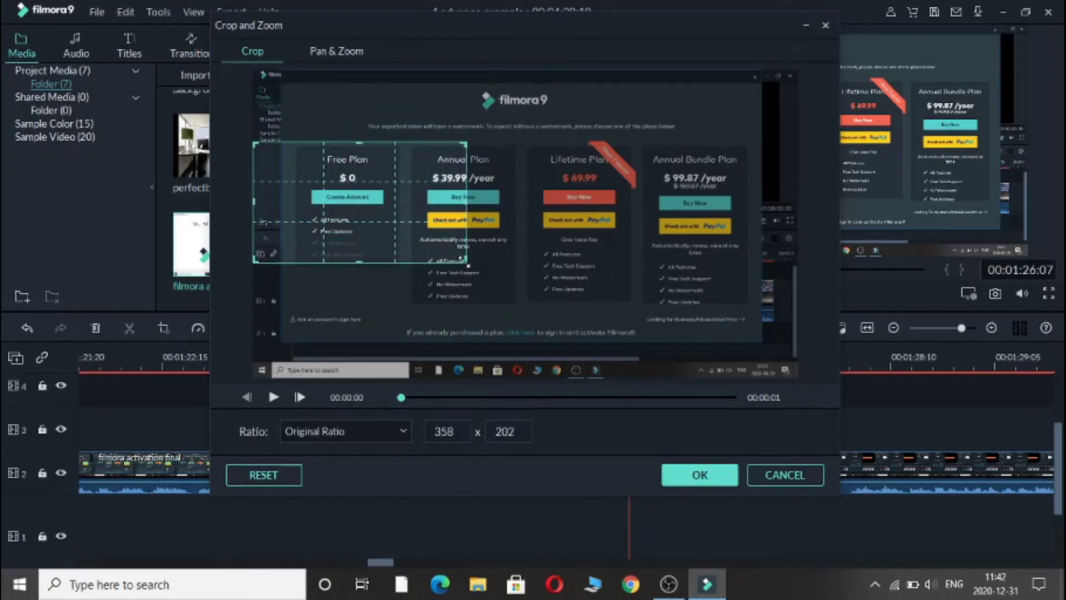
{"action": "left_click_drag", "start_coordinate": [467, 208], "coordinate": [374, 200]}
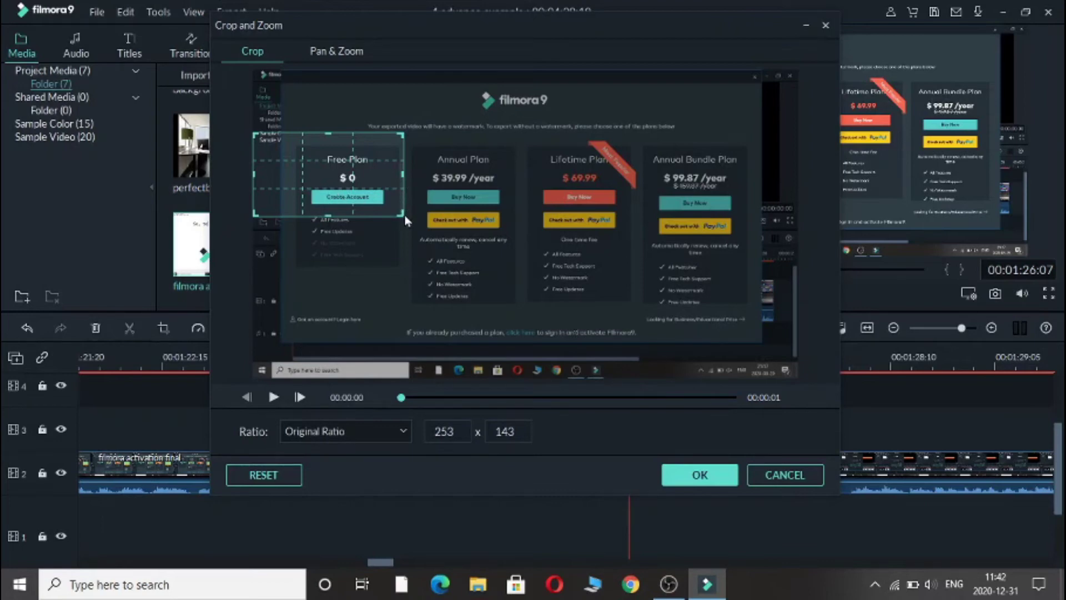
{"action": "left_click_drag", "start_coordinate": [400, 212], "coordinate": [398, 211]}
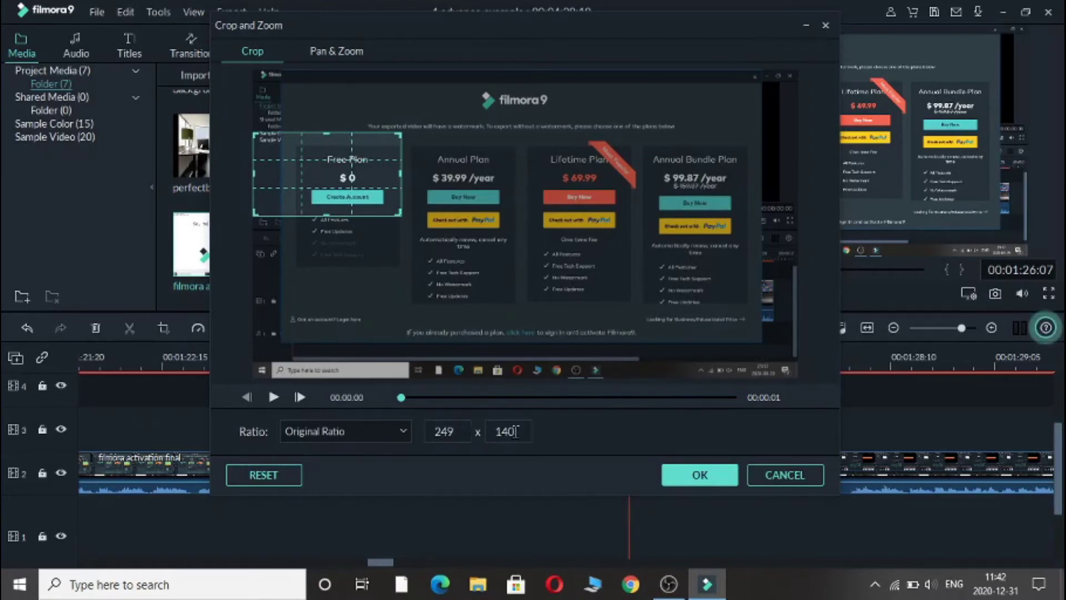
{"action": "double_click", "coordinate": [461, 436]}
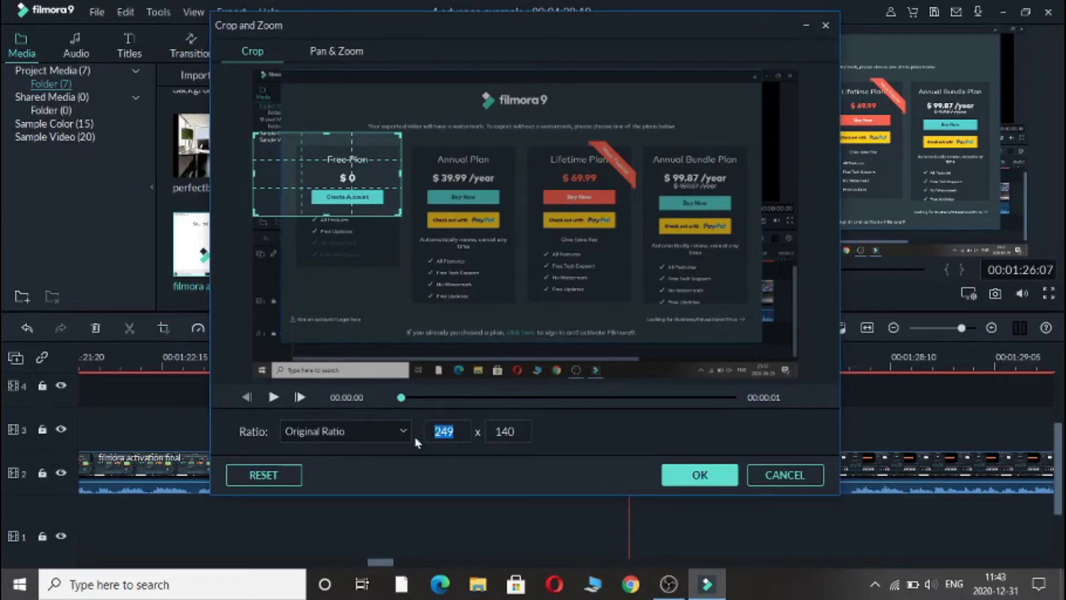
{"action": "left_click", "coordinate": [701, 476]}
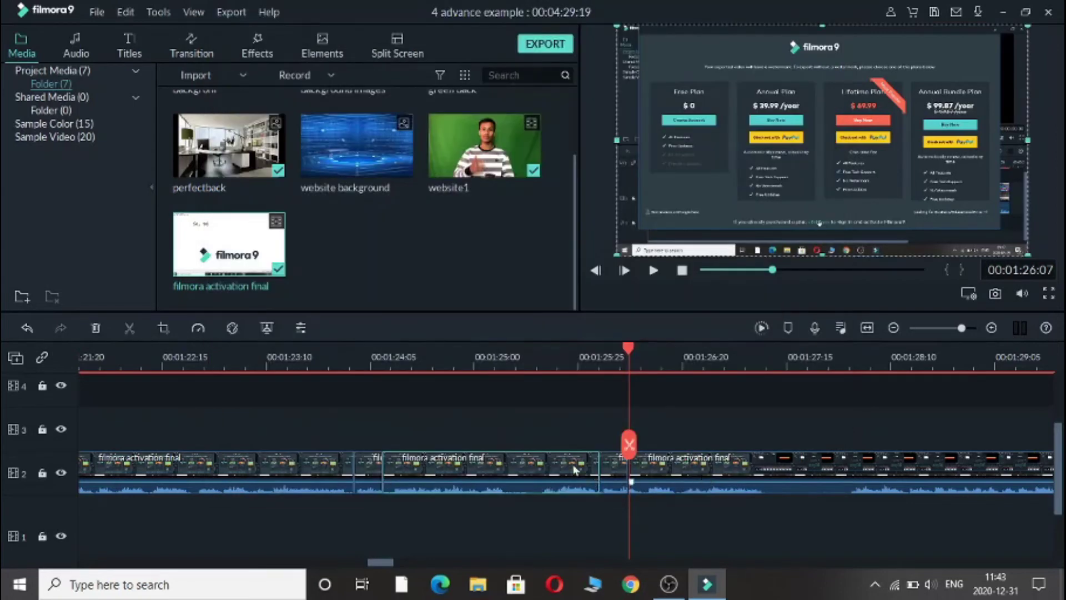
Step: Play the timeline from just before the short lead-in segment through the cropped Free Plan segment, stopping at 00:01:26:02
{"action": "left_click", "coordinate": [370, 470]}
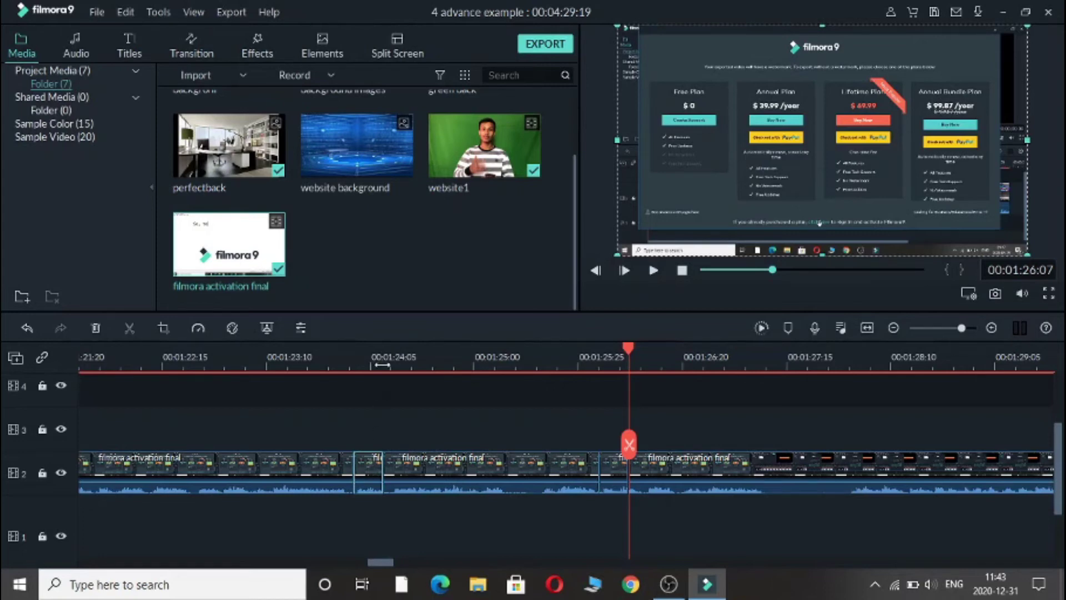
{"action": "left_click", "coordinate": [364, 349]}
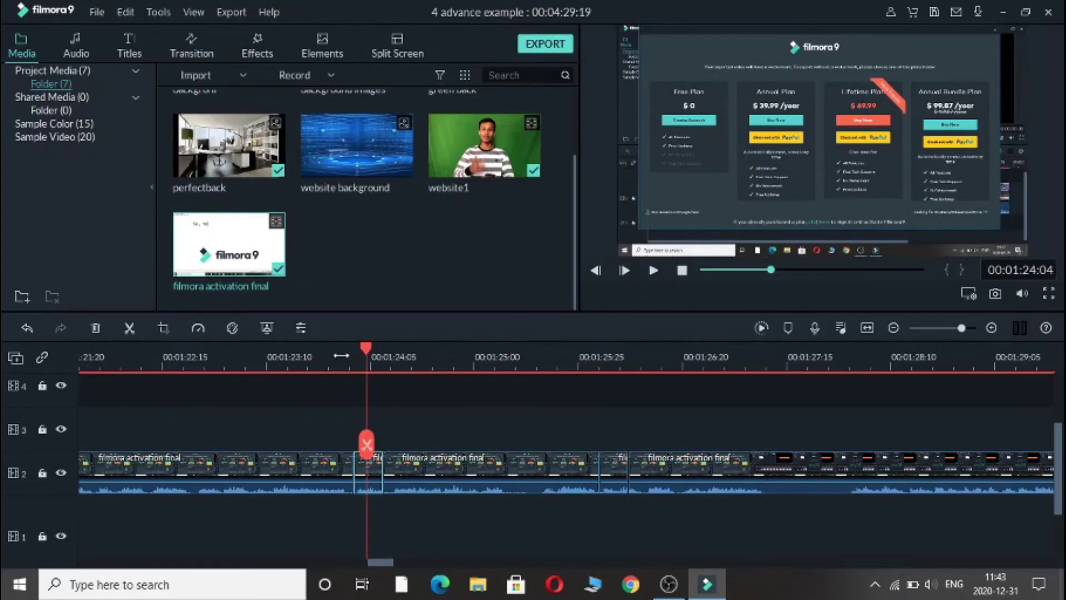
{"action": "left_click", "coordinate": [337, 351]}
{"action": "left_click", "coordinate": [654, 271]}
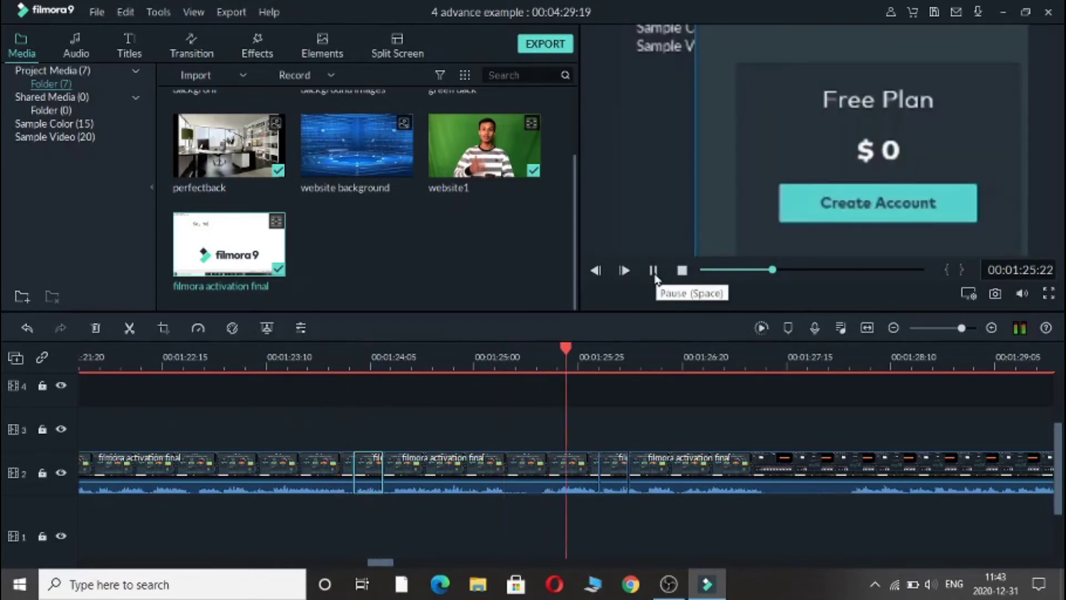
{"action": "left_click", "coordinate": [654, 275]}
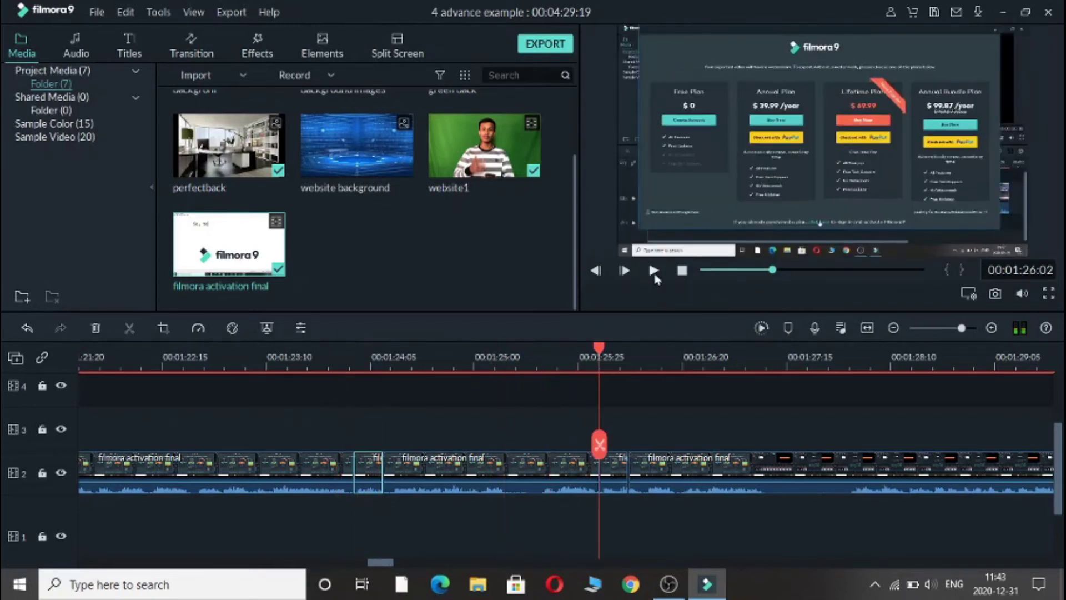
Step: Replay the cropped Free Plan segment from 00:01:24:15 and view the zoomed picture in full screen
{"action": "left_click", "coordinate": [412, 350]}
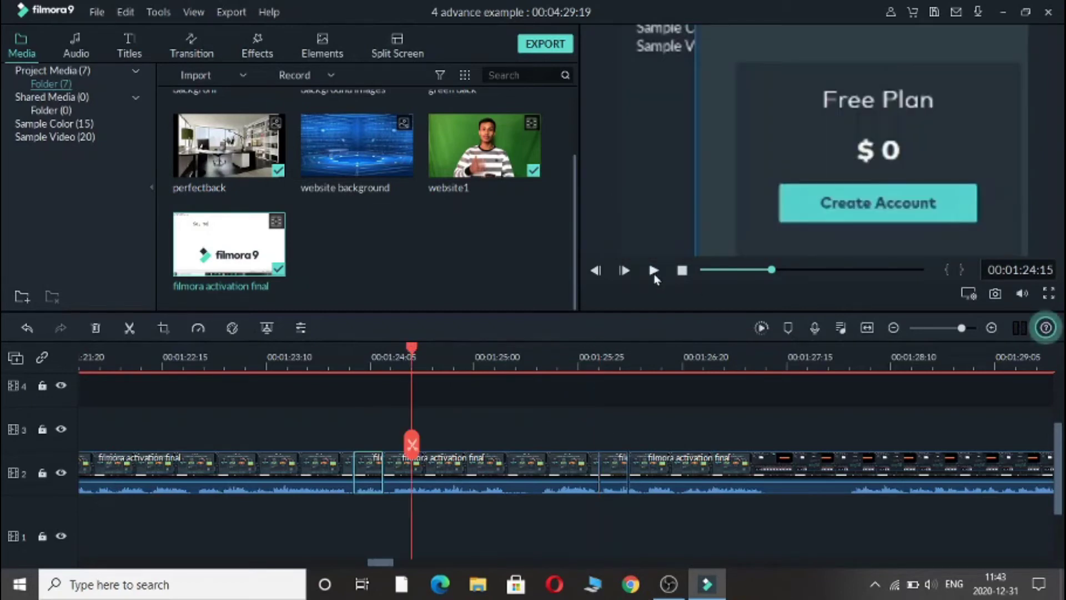
{"action": "left_click", "coordinate": [654, 271]}
{"action": "left_click", "coordinate": [654, 274]}
{"action": "left_click", "coordinate": [1048, 293]}
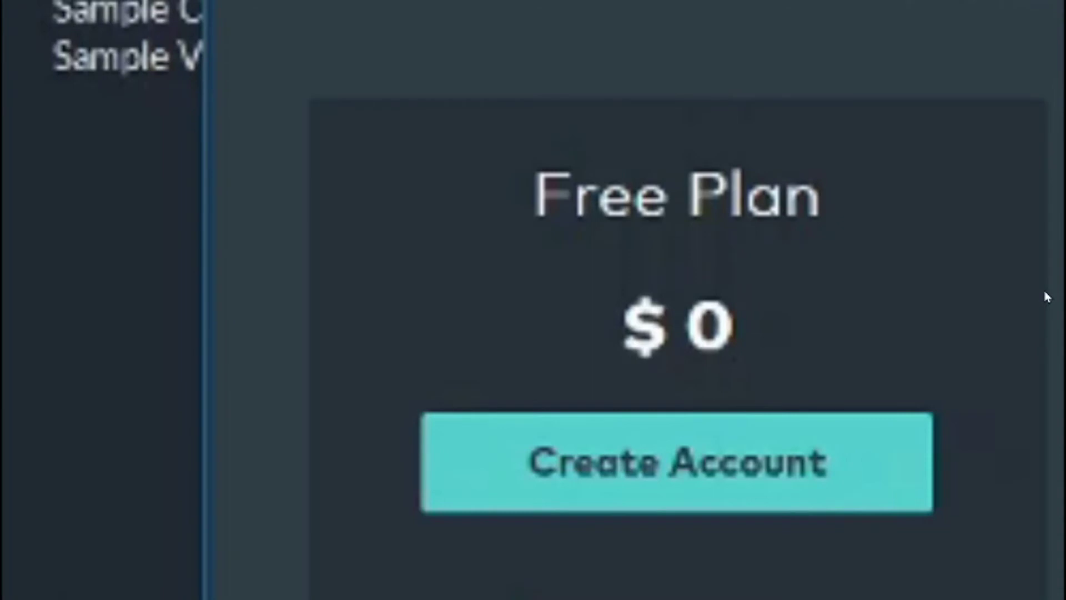
Step: Leave the full-screen view and replay the timeline from 00:01:24:03 through the cropped Free Plan segment, stopping at 00:01:26:18
{"action": "key", "text": "Escape"}
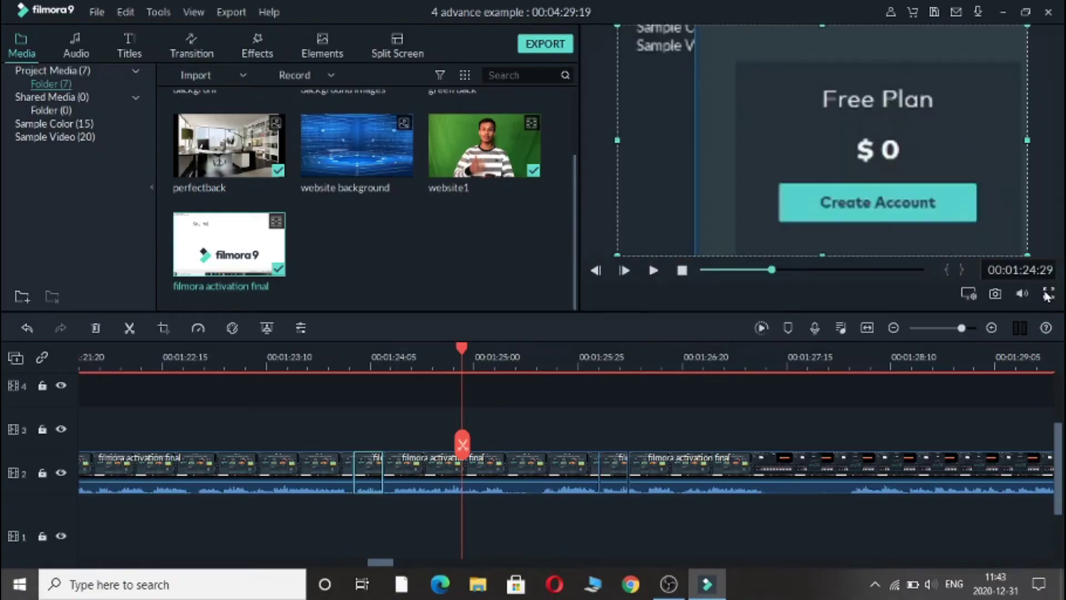
{"action": "left_click", "coordinate": [362, 359]}
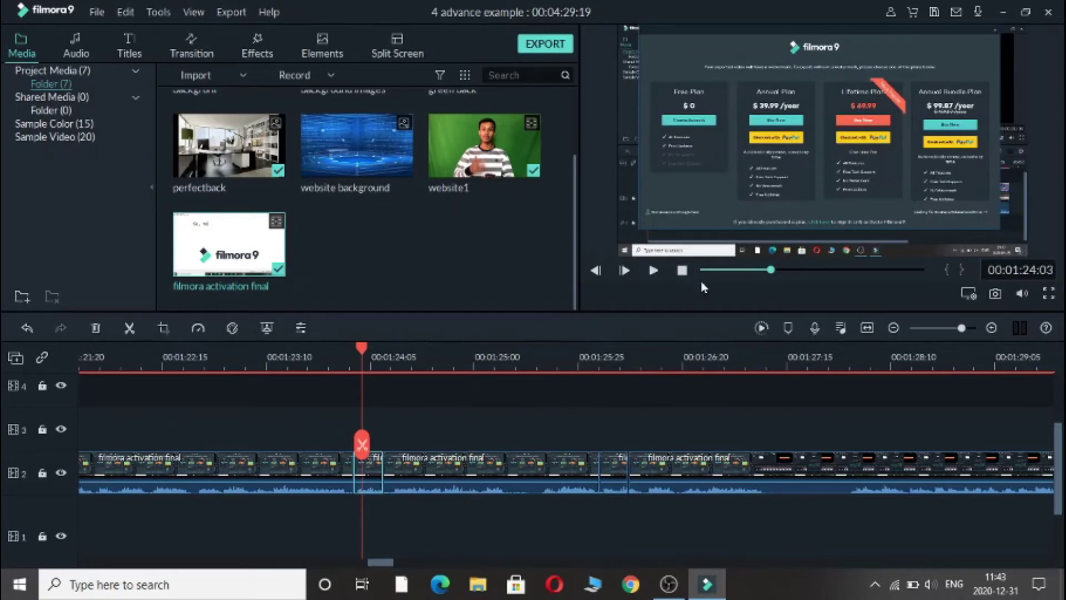
{"action": "left_click", "coordinate": [655, 272]}
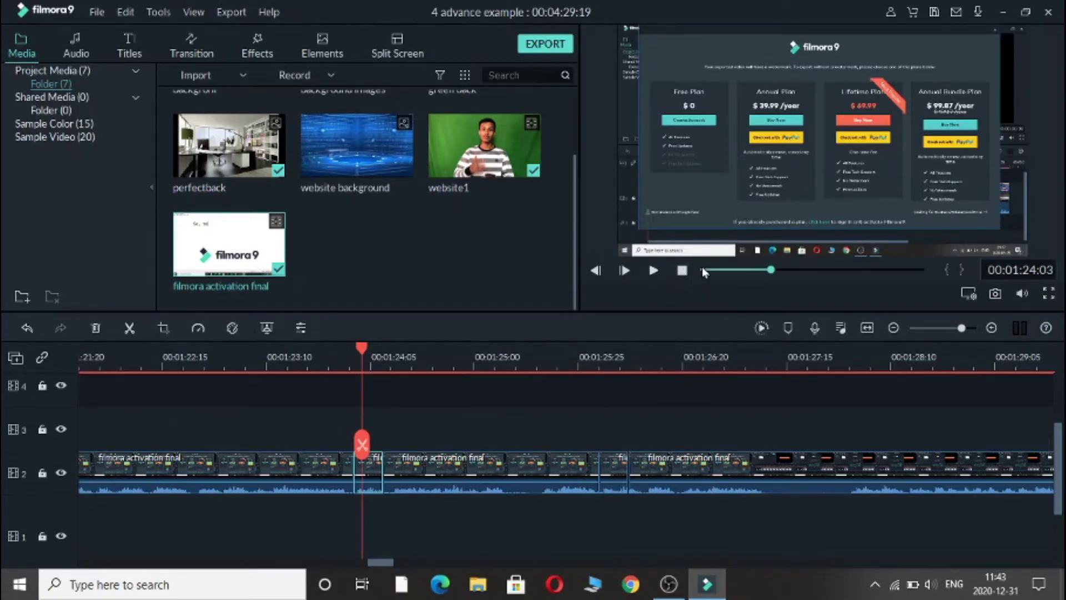
{"action": "left_click", "coordinate": [658, 276]}
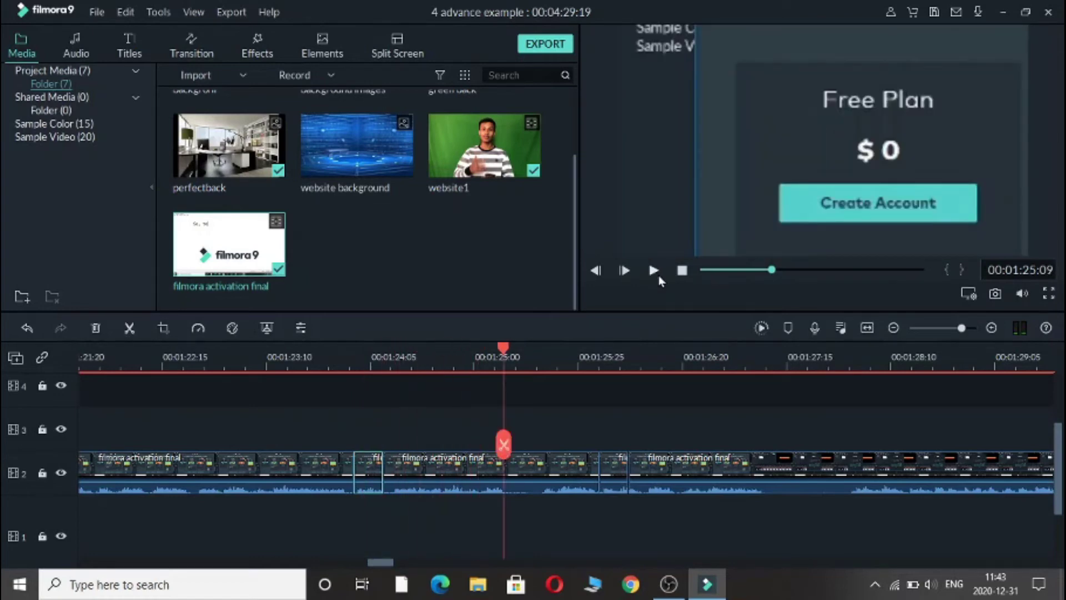
{"action": "left_click", "coordinate": [659, 276]}
{"action": "left_click", "coordinate": [658, 276]}
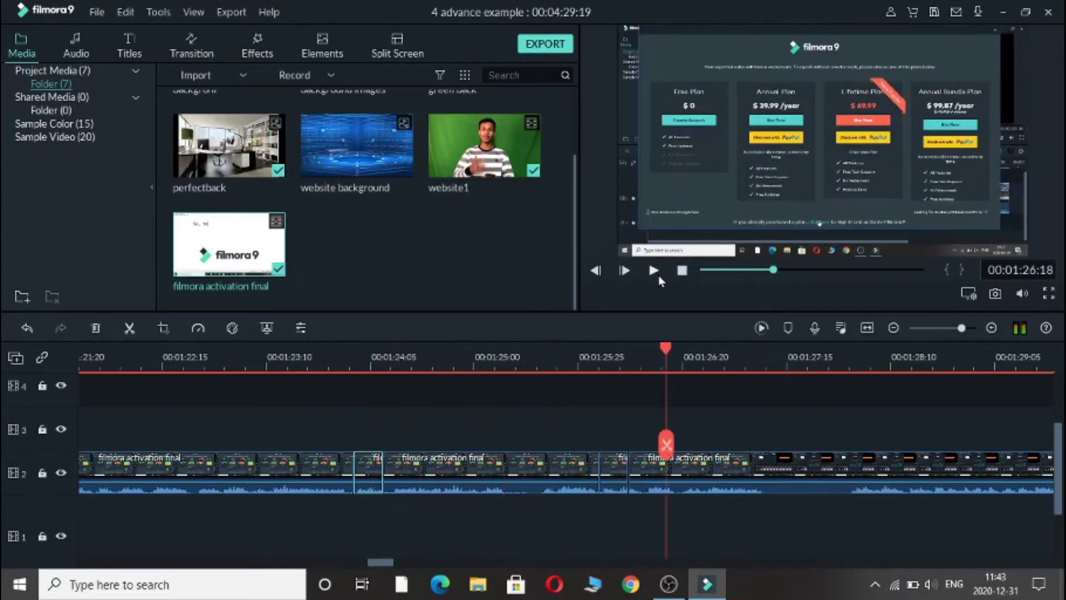
Step: Apply Pan & Zoom to the short lead-in segment with a 249 x 140 end frame over the Free Plan section, and preview it from 00:01:23:27
{"action": "right_click", "coordinate": [368, 469]}
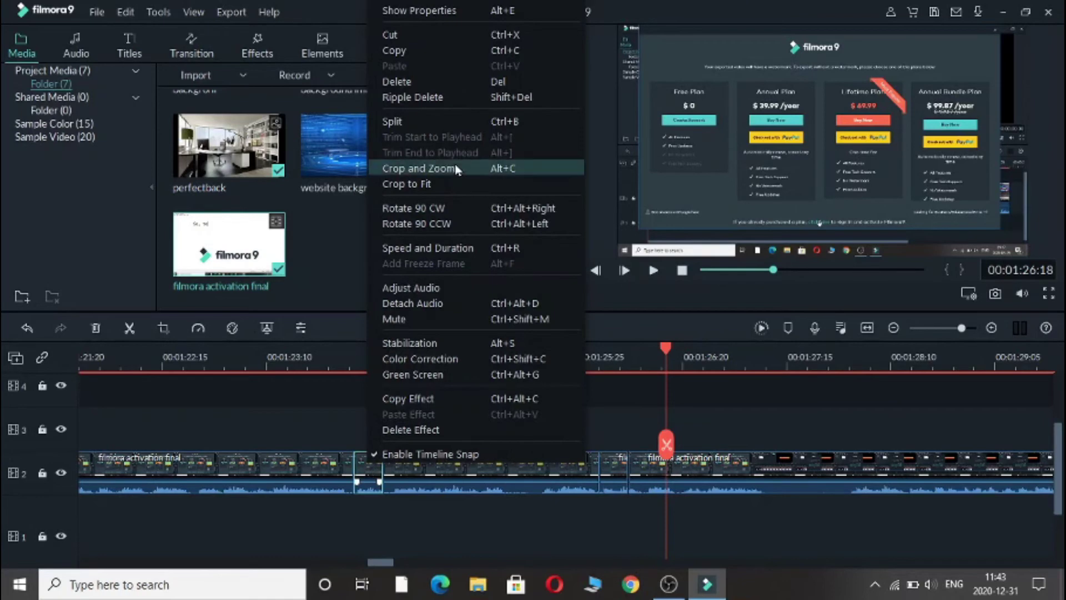
{"action": "left_click", "coordinate": [488, 169]}
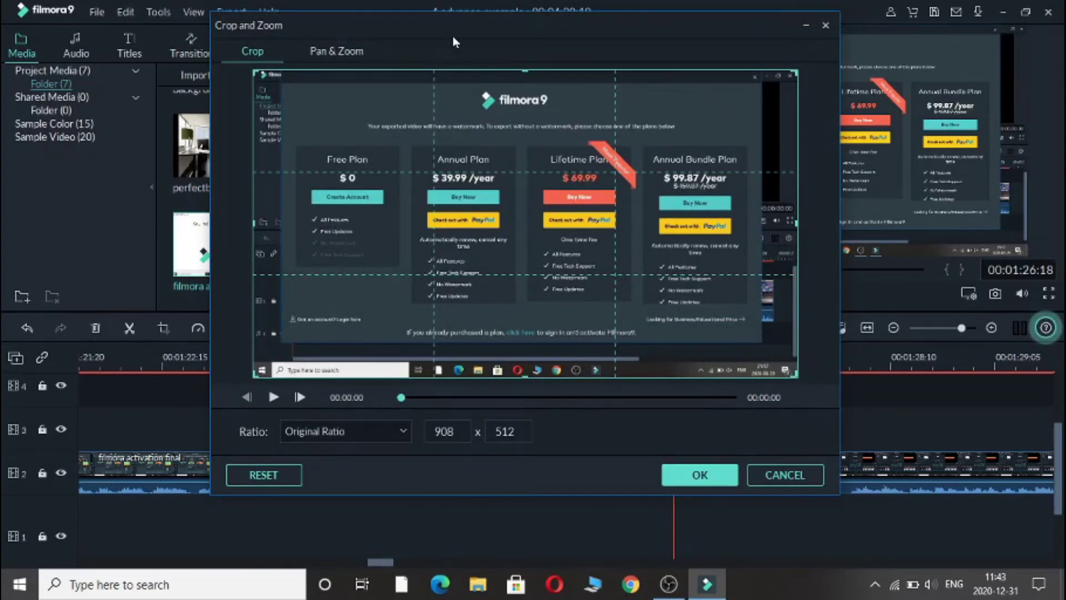
{"action": "left_click", "coordinate": [344, 55]}
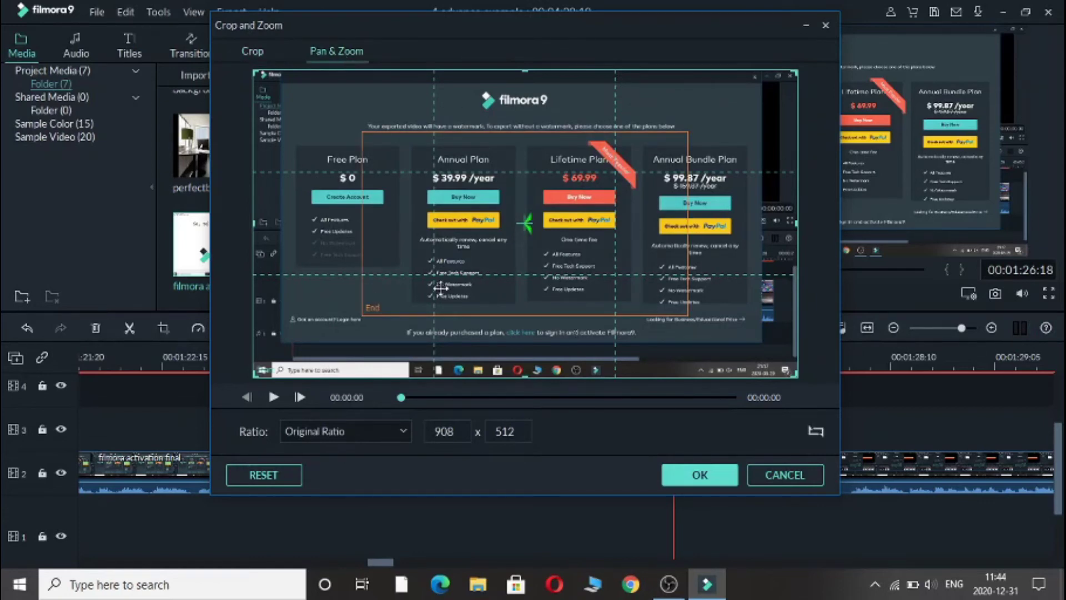
{"action": "left_click", "coordinate": [421, 237]}
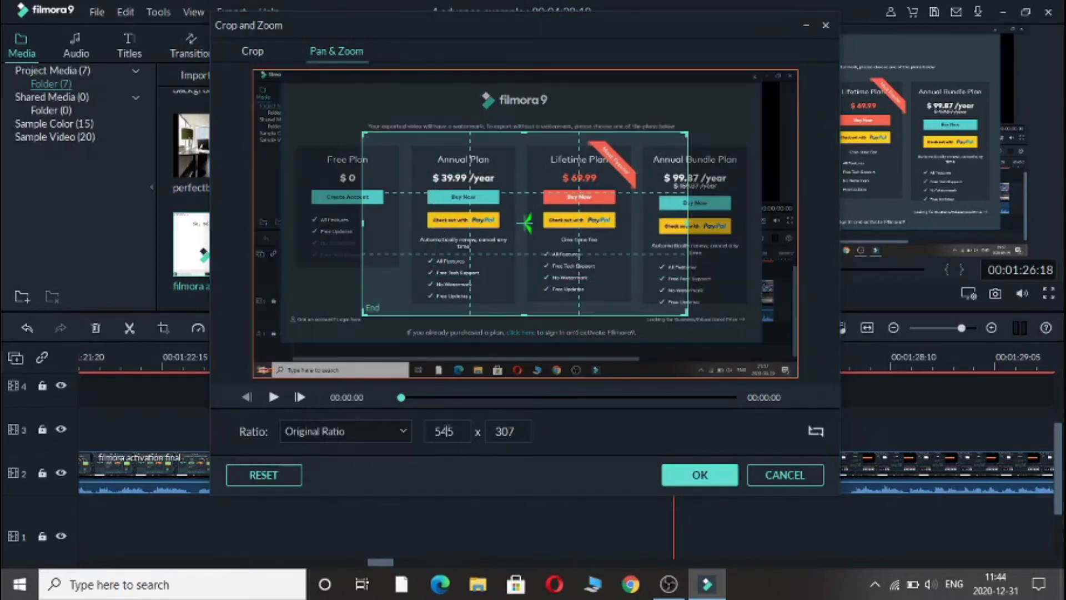
{"action": "double_click", "coordinate": [445, 432]}
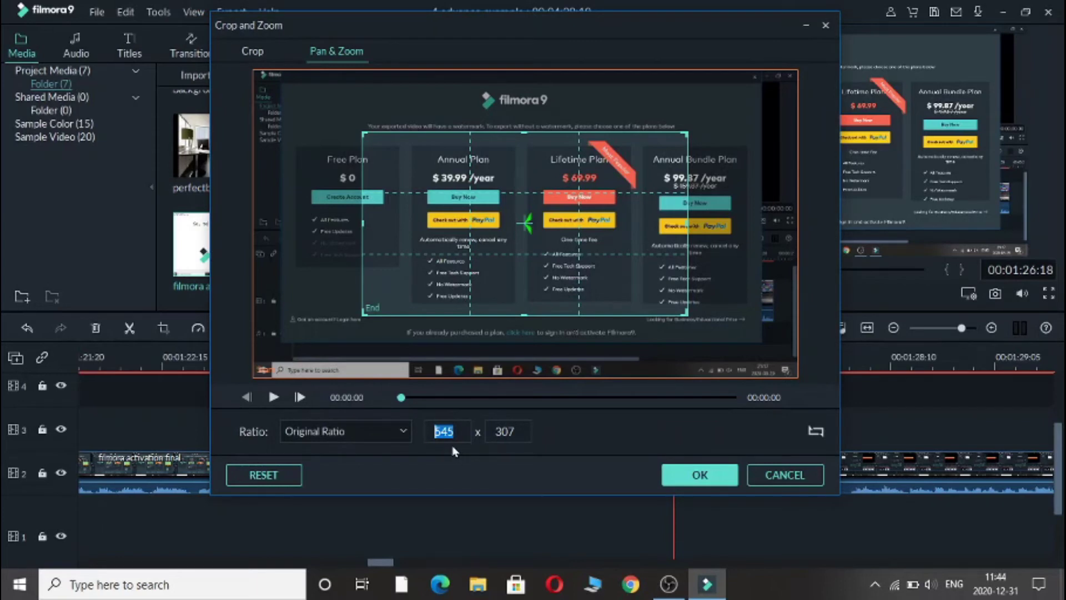
{"action": "type", "text": "24"}
{"action": "type", "text": "9"}
{"action": "key", "text": "Return"}
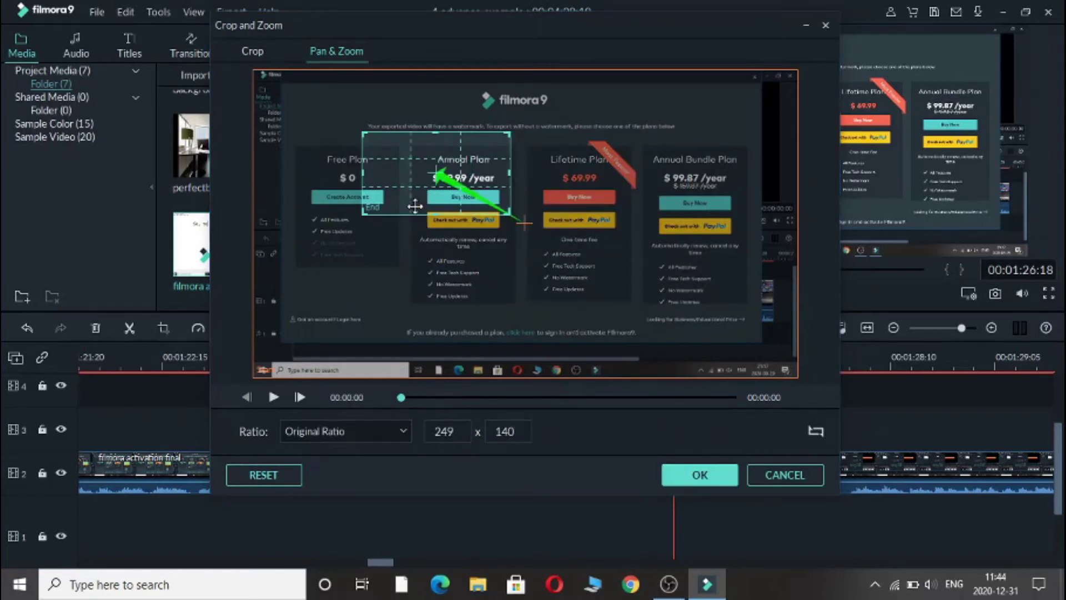
{"action": "left_click_drag", "start_coordinate": [415, 206], "coordinate": [303, 208]}
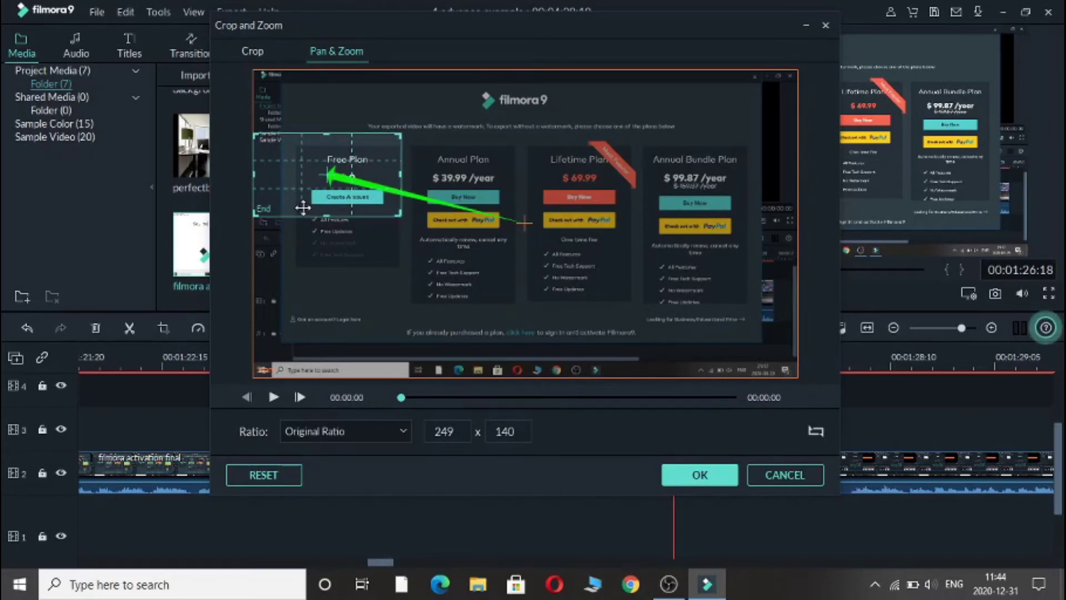
{"action": "left_click", "coordinate": [696, 481]}
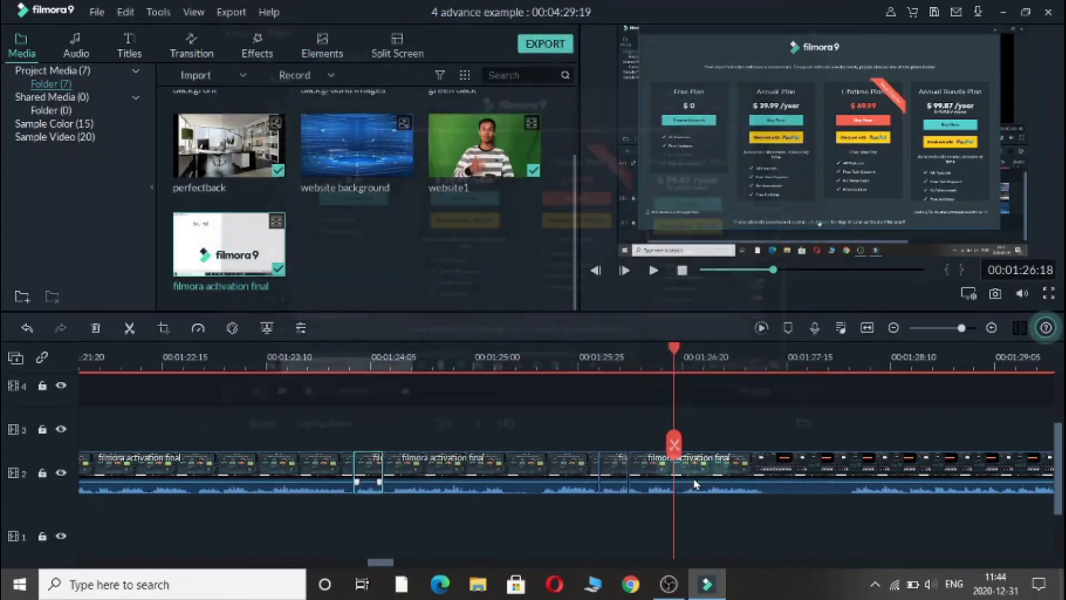
{"action": "left_click", "coordinate": [338, 357]}
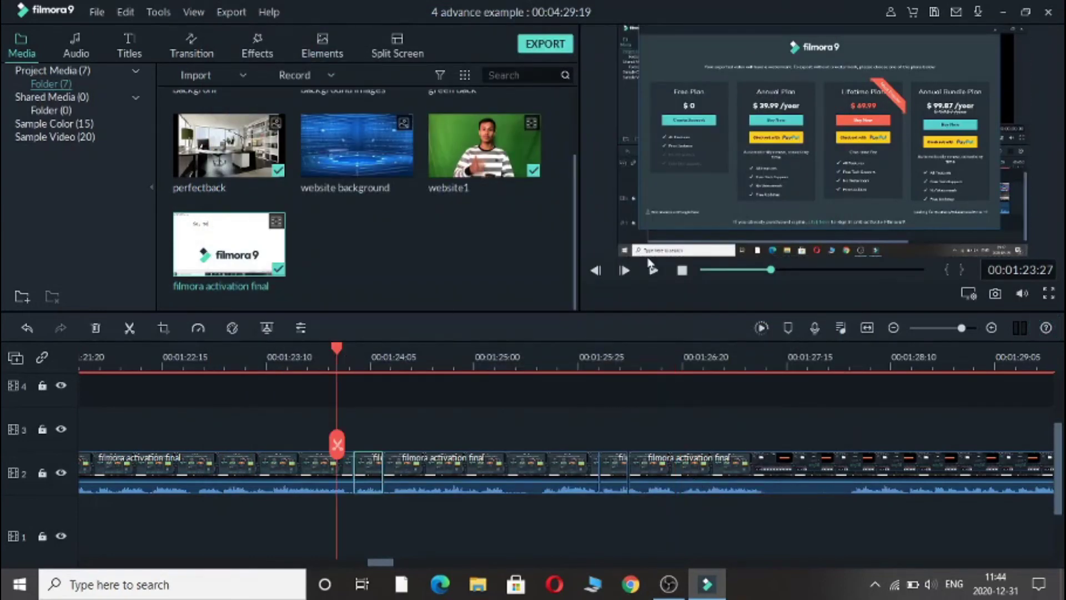
{"action": "left_click", "coordinate": [654, 271]}
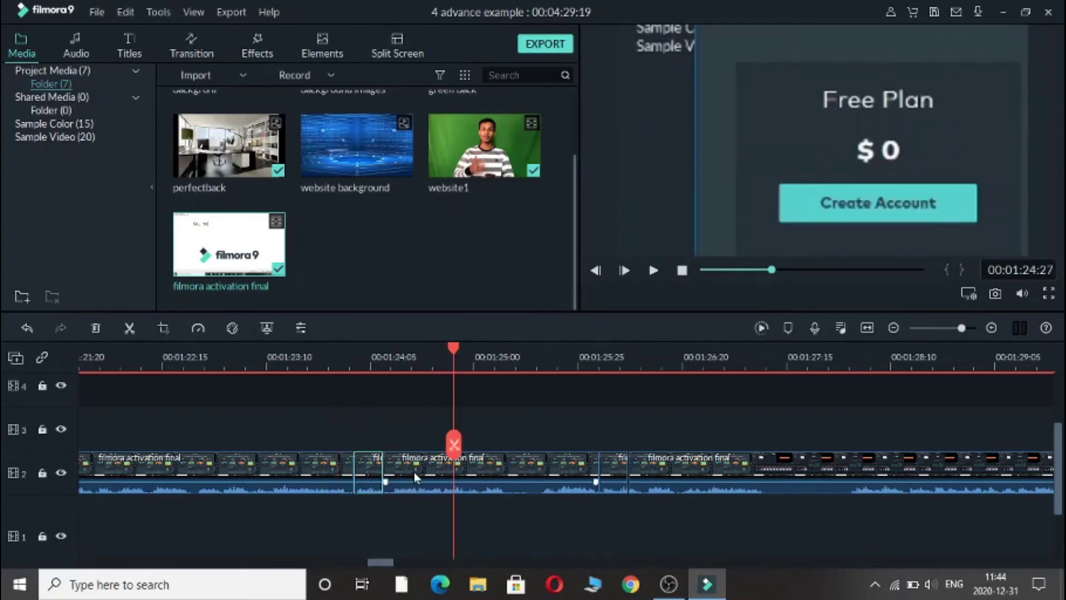
Step: Open Pan & Zoom for the short segment right after the cropped Free Plan segment and swap its start and end frames
{"action": "left_click", "coordinate": [609, 470]}
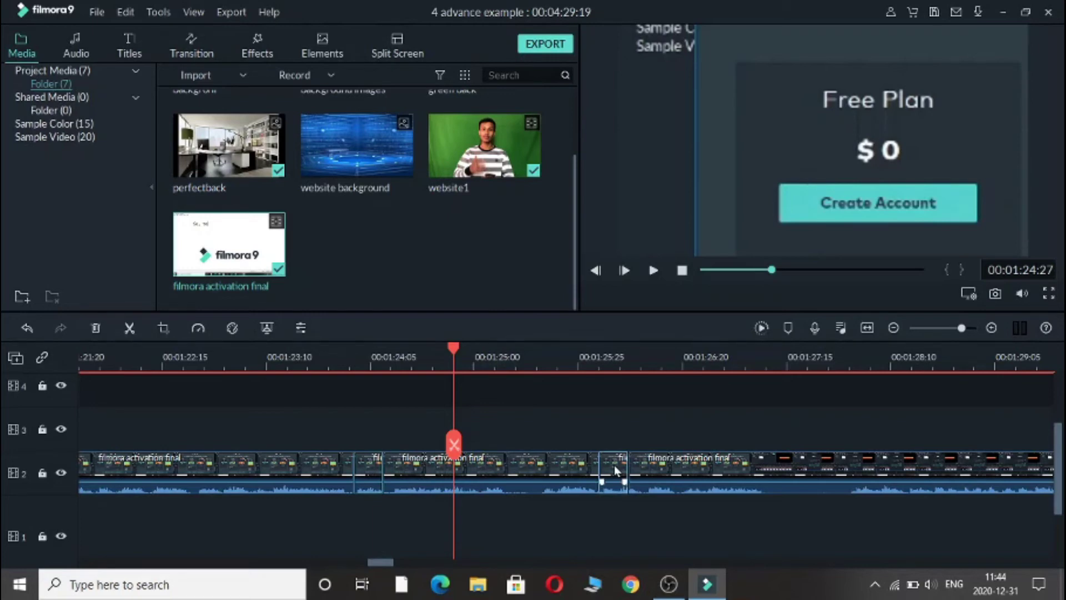
{"action": "right_click", "coordinate": [618, 471]}
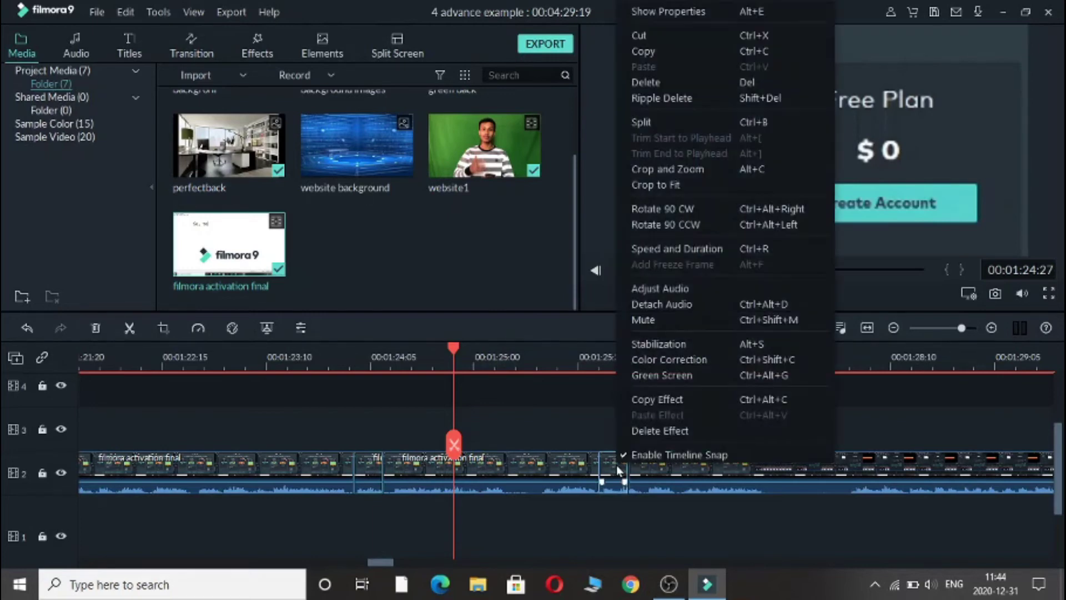
{"action": "left_click", "coordinate": [761, 171]}
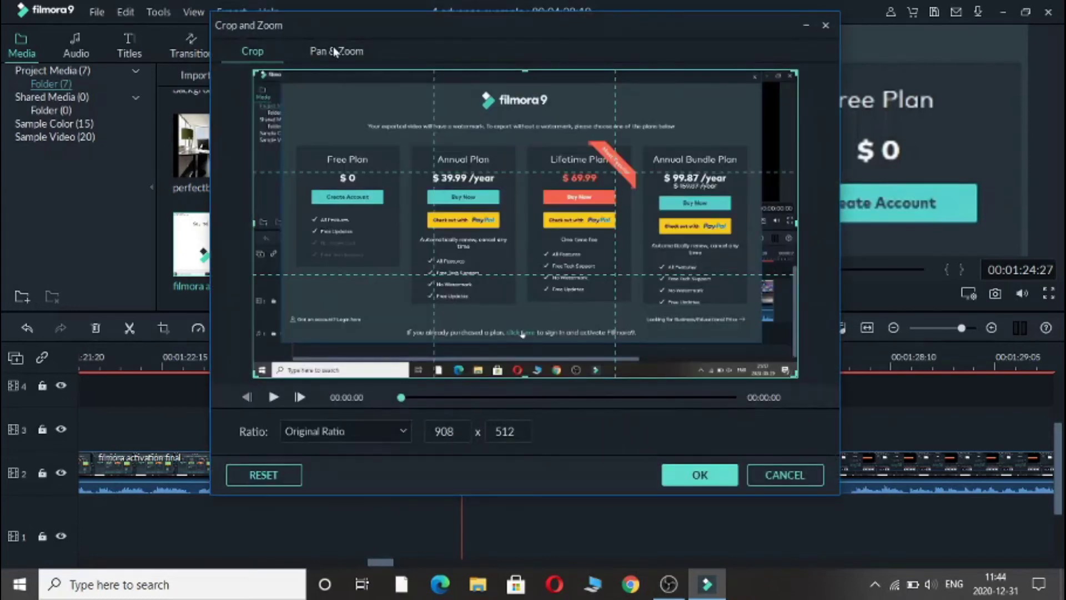
{"action": "left_click", "coordinate": [337, 55]}
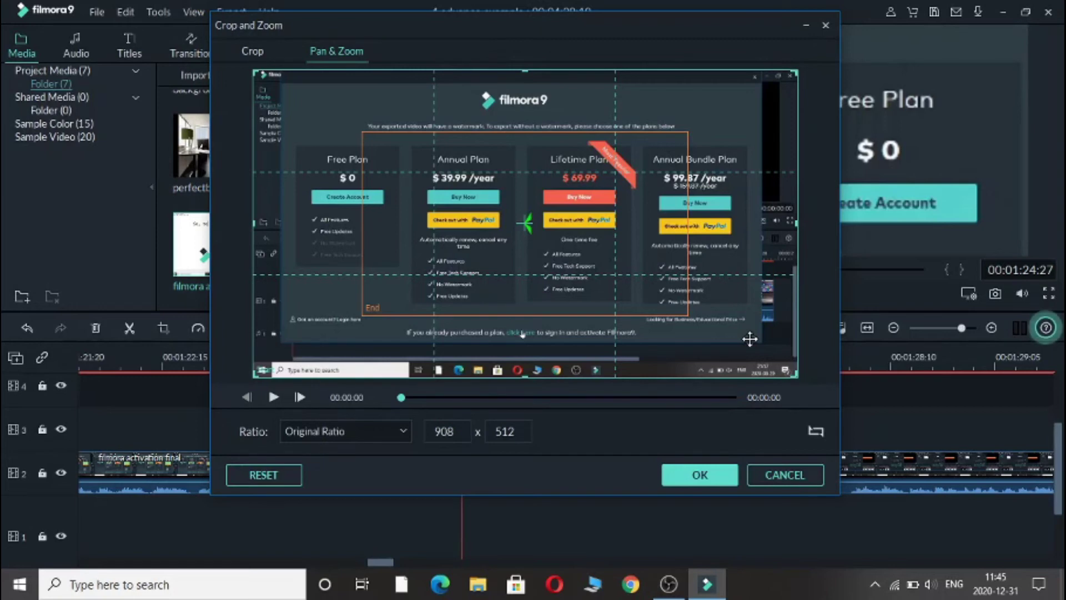
{"action": "left_click", "coordinate": [815, 434]}
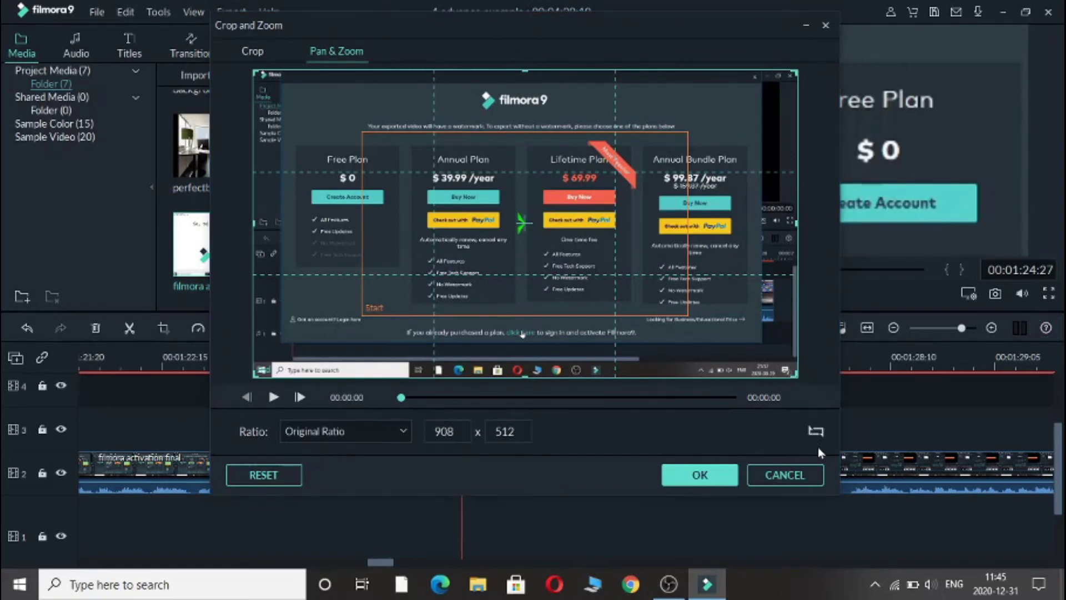
Step: Size the start frame to 249 x 140, place it over the Free Plan section, and apply the zoom-out
{"action": "left_click", "coordinate": [395, 239]}
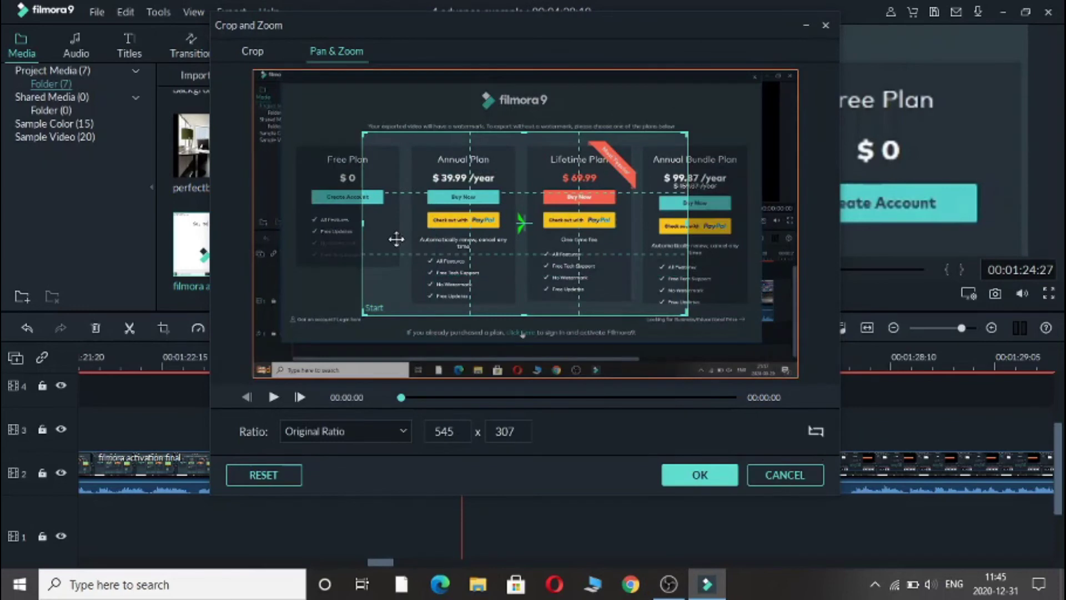
{"action": "double_click", "coordinate": [450, 433]}
{"action": "type", "text": "2"}
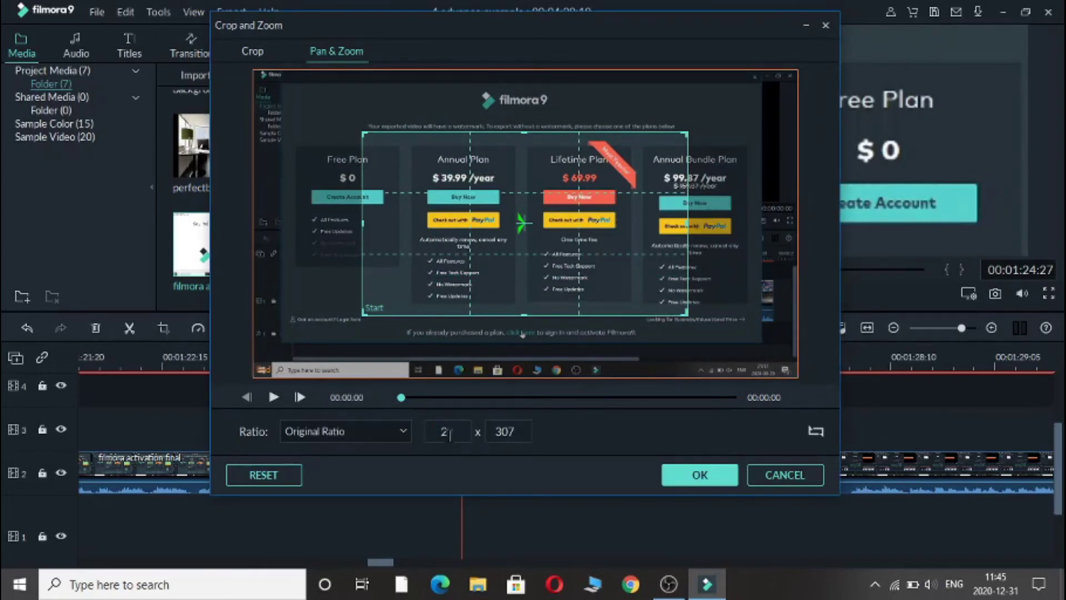
{"action": "type", "text": "47"}
{"action": "key", "text": "Return"}
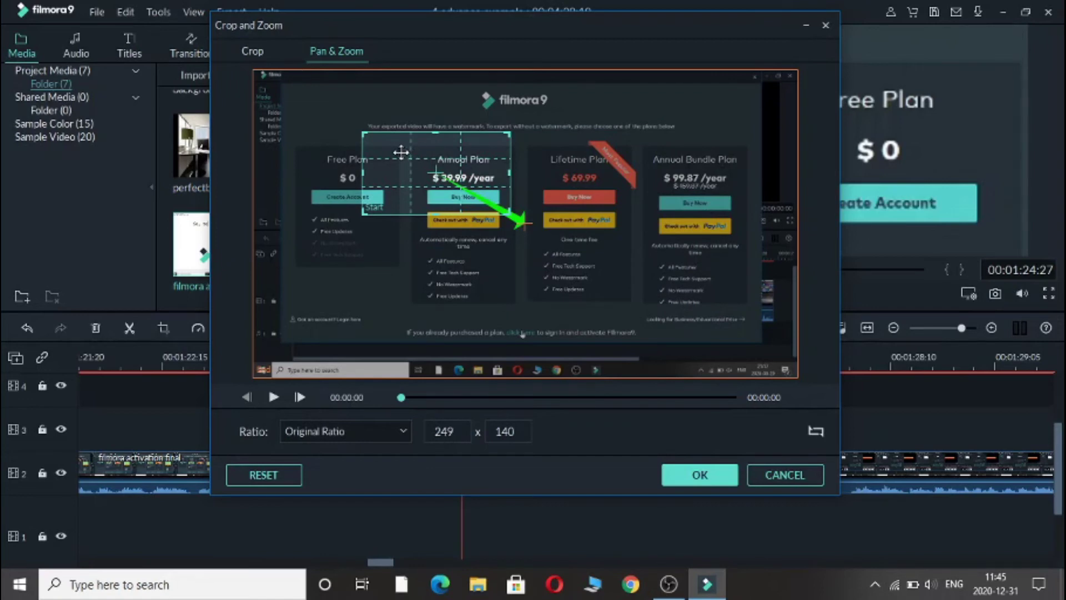
{"action": "left_click_drag", "start_coordinate": [400, 152], "coordinate": [283, 155]}
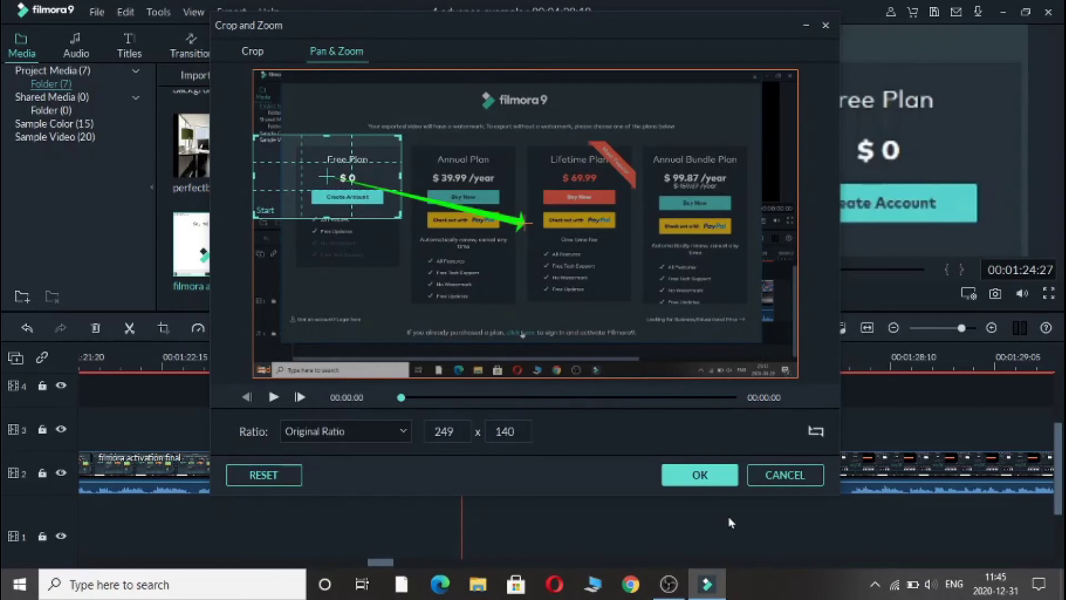
{"action": "left_click", "coordinate": [711, 479]}
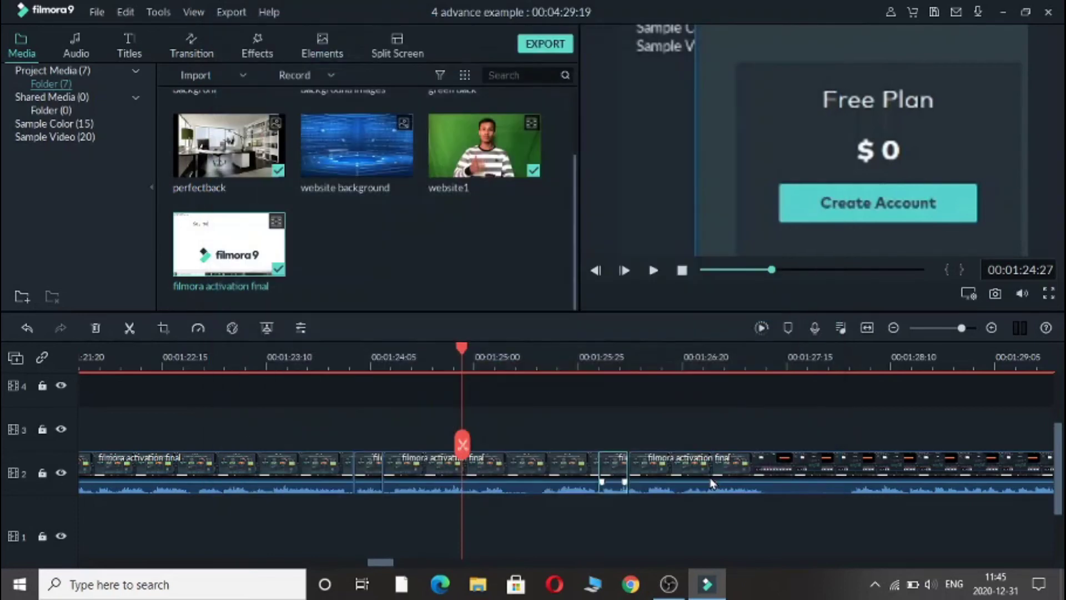
Step: Play the timeline from 00:01:23:05 through the zoom-in, cropped and zoom-out segments, stopping at 00:01:26:28
{"action": "left_click", "coordinate": [335, 357]}
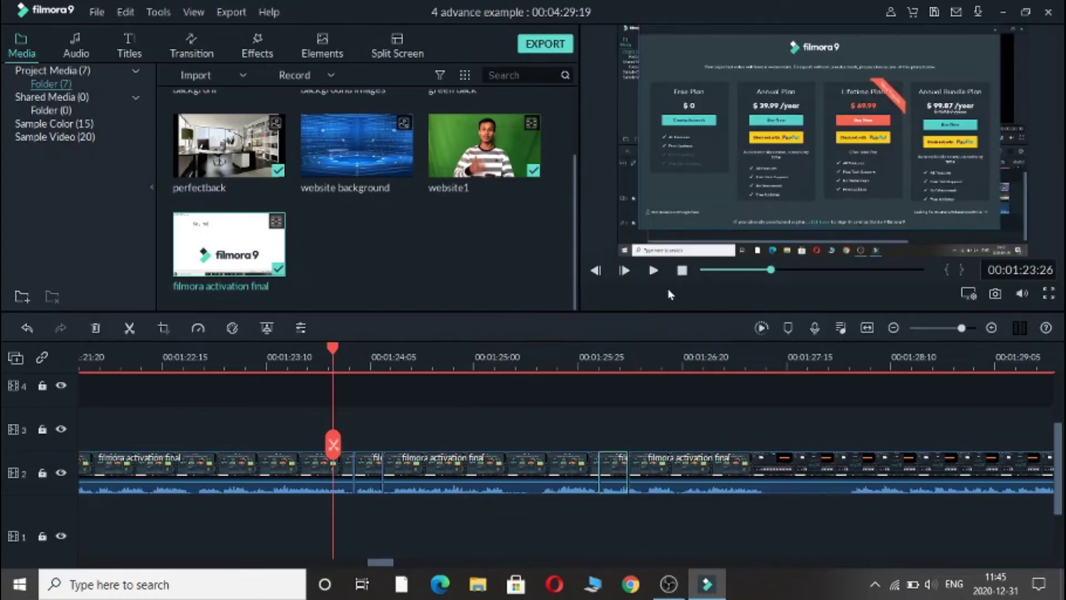
{"action": "left_click", "coordinate": [247, 358]}
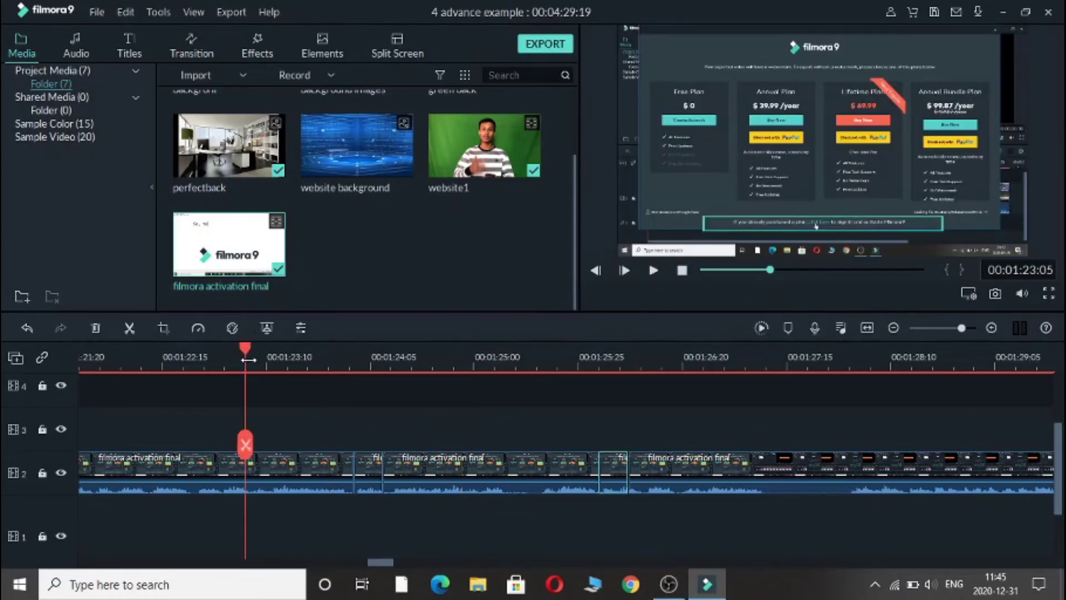
{"action": "left_click", "coordinate": [653, 270]}
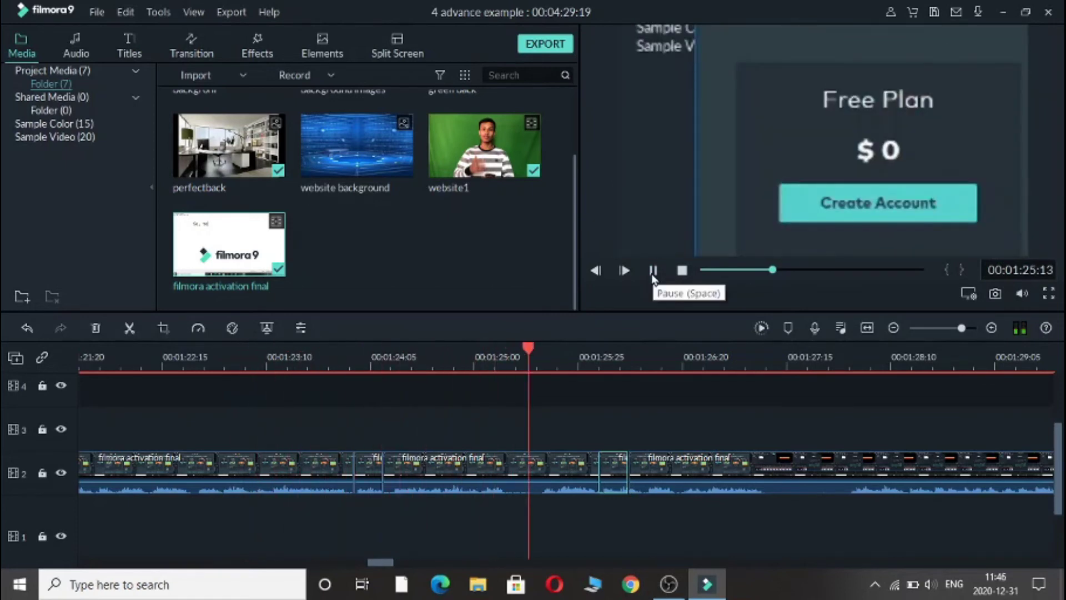
{"action": "left_click", "coordinate": [652, 270]}
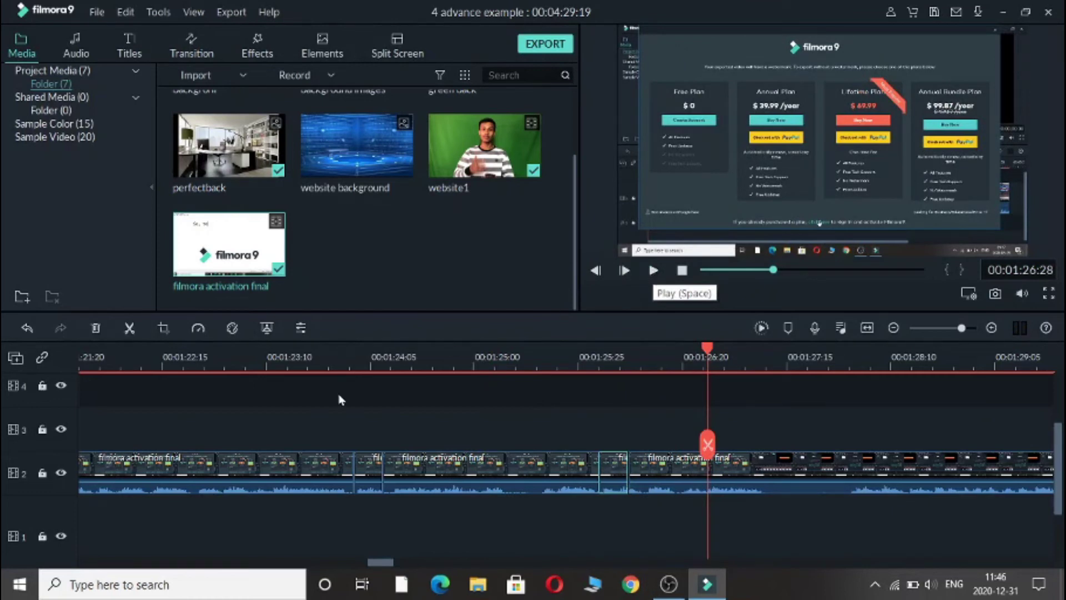
Step: Set the custom duration of the short zoom-in segment to 00:04:59:00 with Ripple Edit enabled
{"action": "left_click", "coordinate": [365, 464]}
{"action": "right_click", "coordinate": [365, 460]}
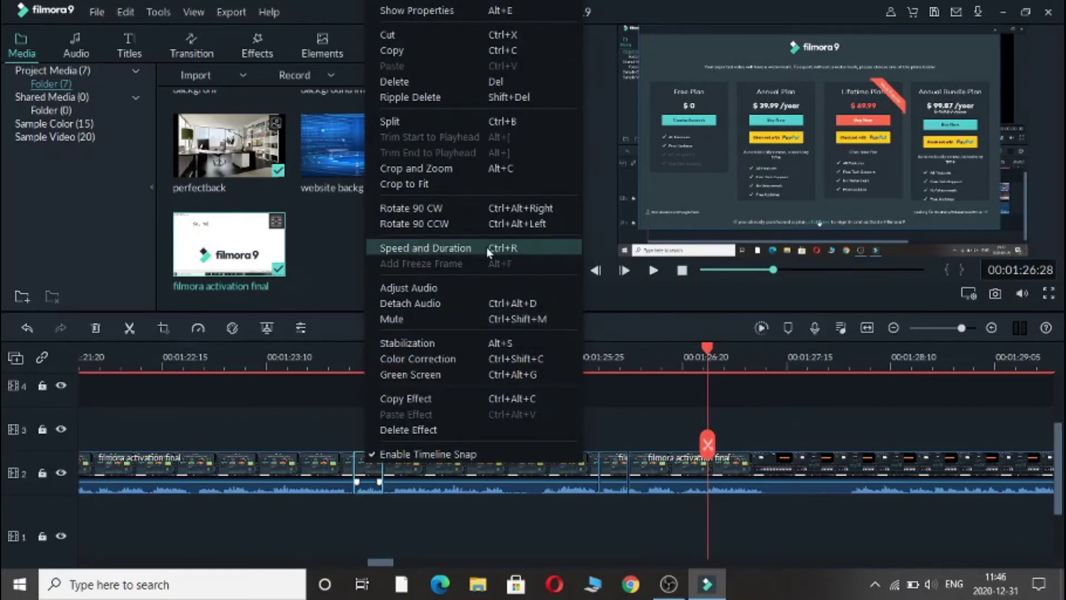
{"action": "left_click", "coordinate": [512, 248]}
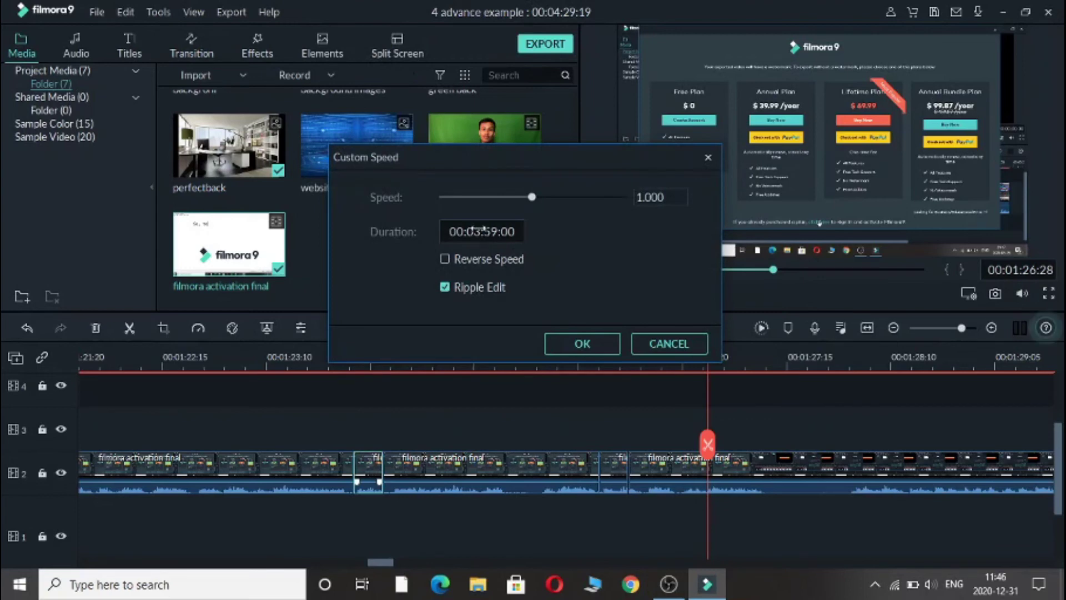
{"action": "double_click", "coordinate": [479, 231]}
{"action": "left_click", "coordinate": [479, 231]}
{"action": "key", "text": "BackSpace"}
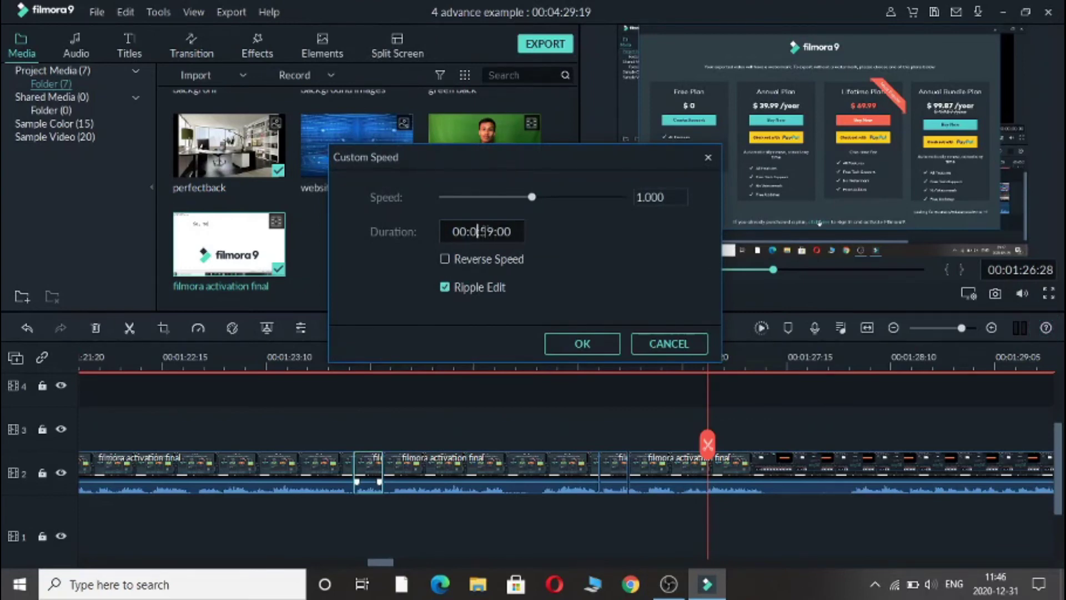
{"action": "type", "text": "4"}
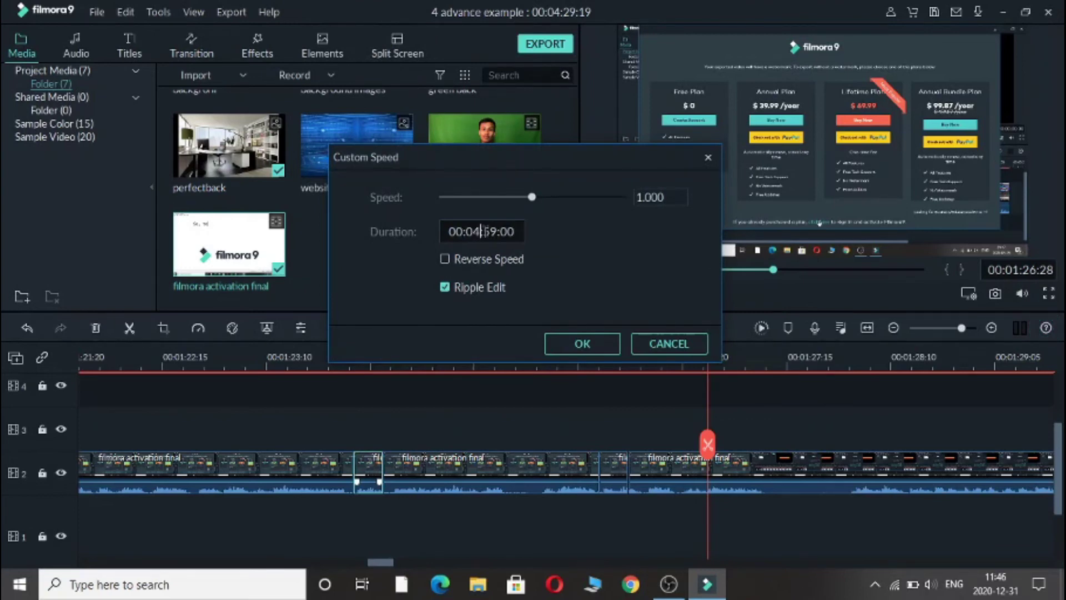
{"action": "left_click", "coordinate": [595, 349]}
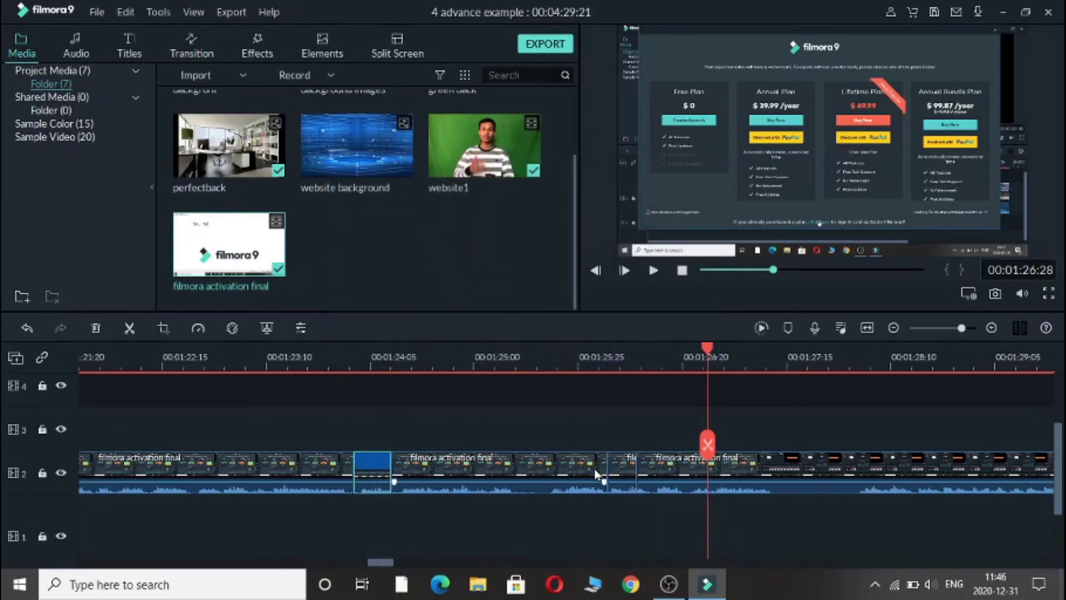
Step: Set the custom duration of the short zoom-out segment to 00:04:59:00 with Ripple Edit enabled
{"action": "left_click", "coordinate": [618, 471]}
{"action": "right_click", "coordinate": [617, 471]}
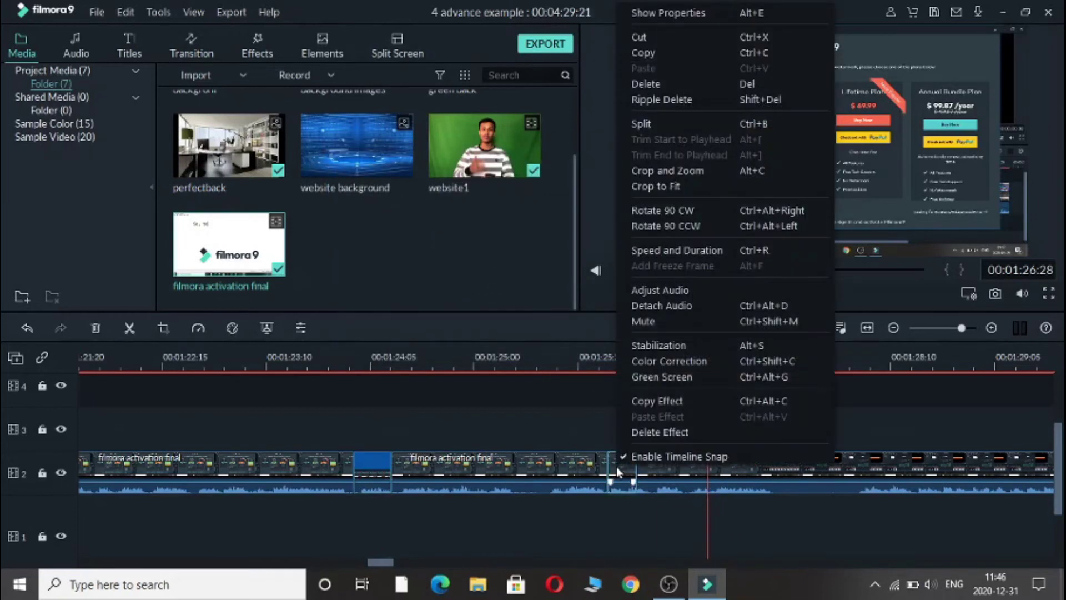
{"action": "left_click", "coordinate": [711, 256]}
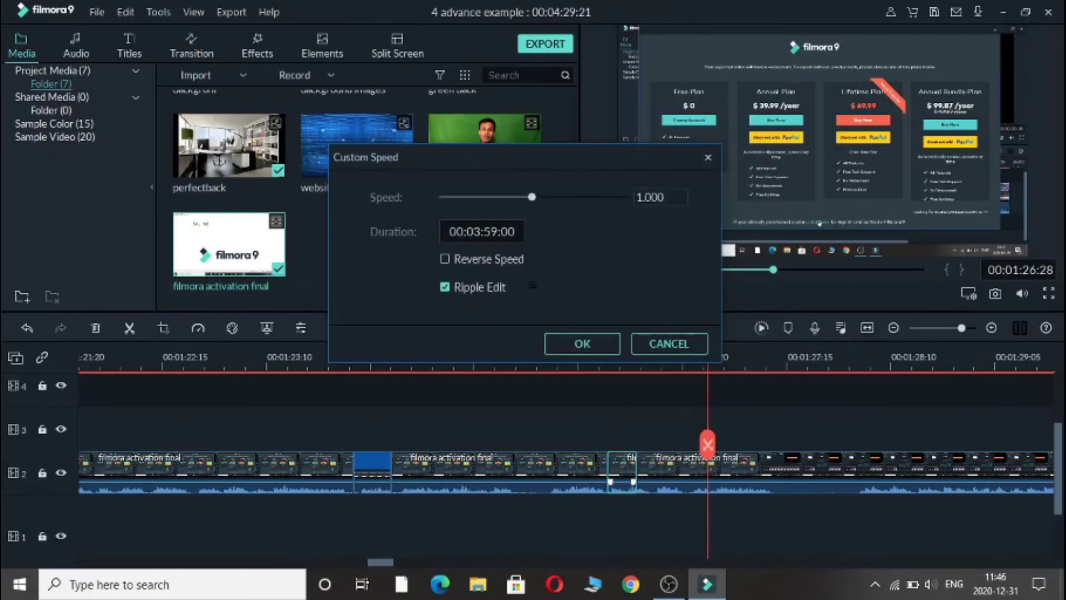
{"action": "double_click", "coordinate": [481, 230]}
{"action": "left_click", "coordinate": [481, 230]}
{"action": "key", "text": "BackSpace"}
{"action": "type", "text": "4"}
{"action": "left_click", "coordinate": [602, 343]}
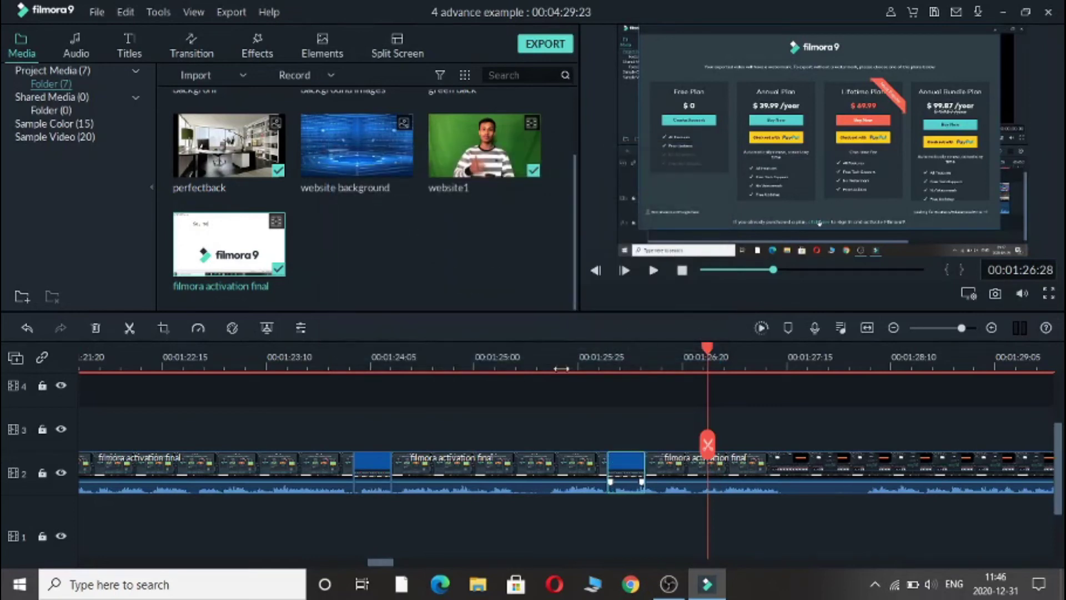
Step: Play the timeline from 00:01:23:24 through both lengthened zoom segments, stopping at 00:01:26:28
{"action": "left_click", "coordinate": [326, 365]}
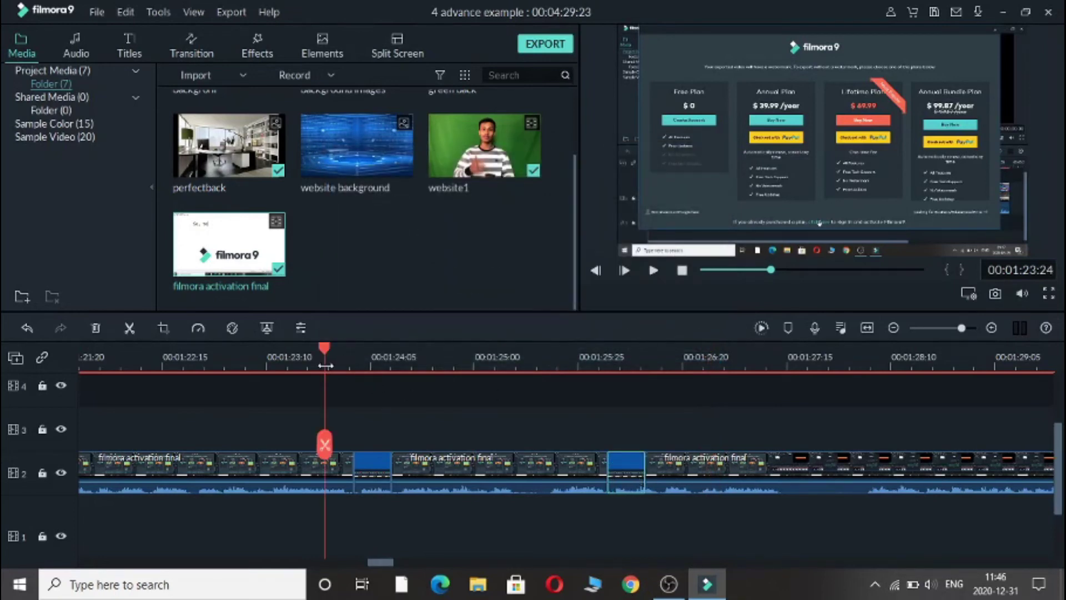
{"action": "left_click", "coordinate": [654, 271]}
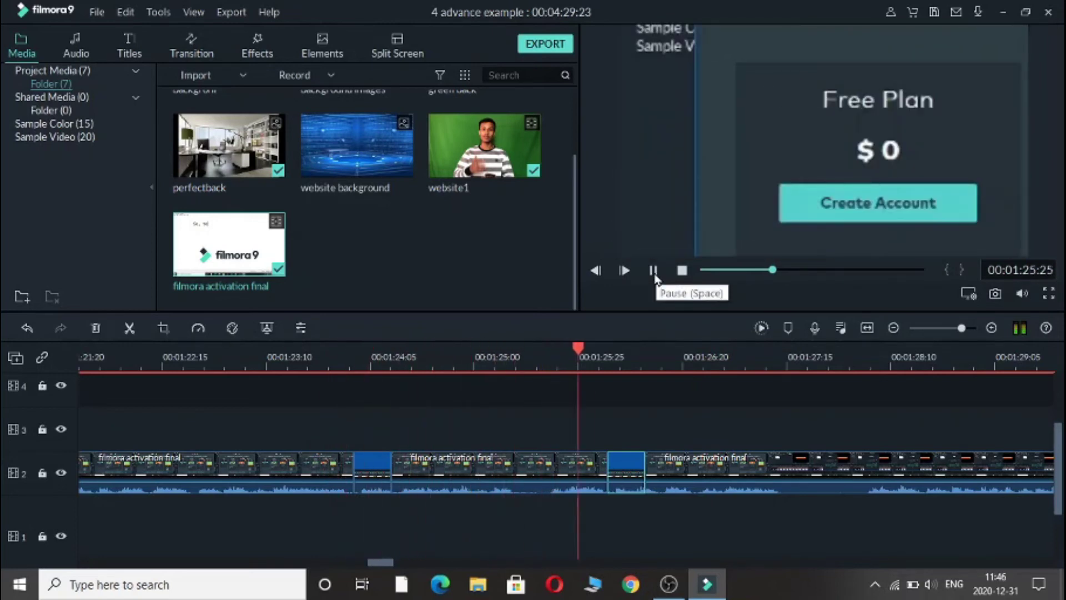
{"action": "left_click", "coordinate": [654, 272]}
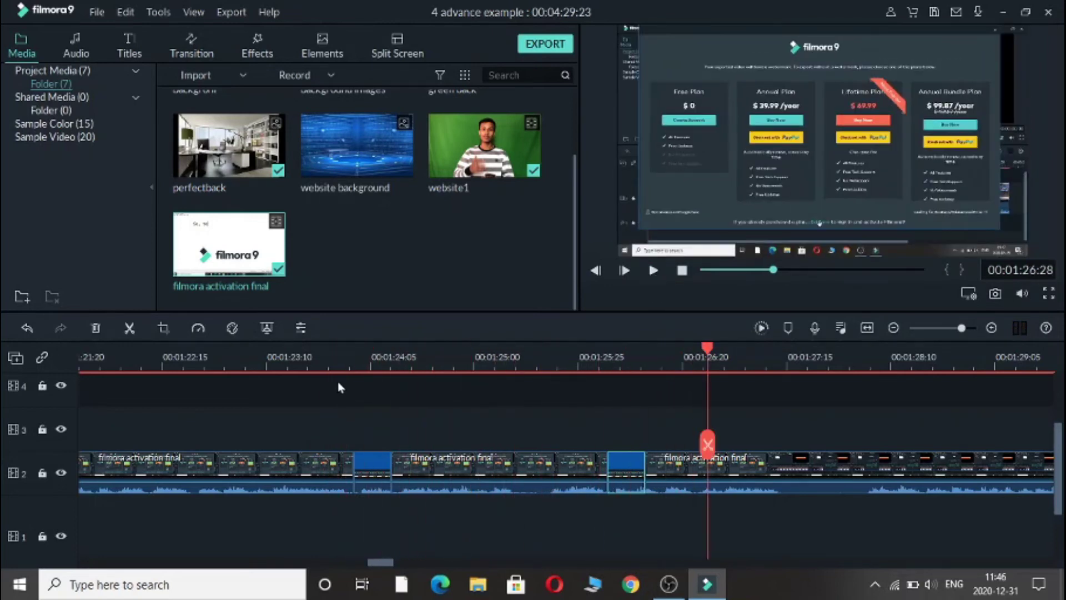
Step: Preview the zoom-in and zoom-out in full screen from 00:01:23:21, then leave full screen and pause playback
{"action": "left_click", "coordinate": [313, 362]}
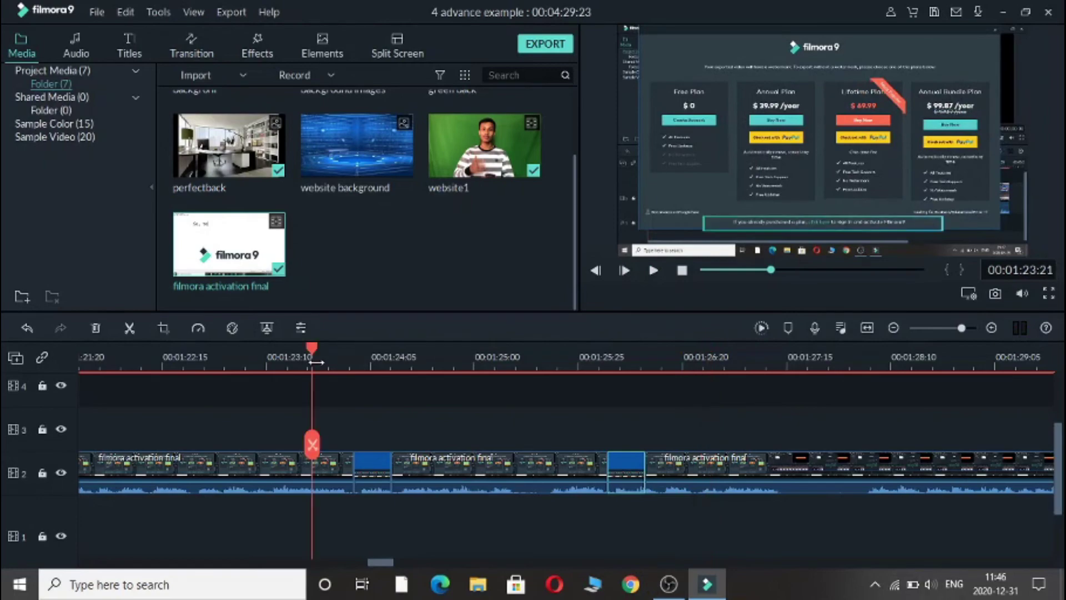
{"action": "left_click", "coordinate": [1050, 297]}
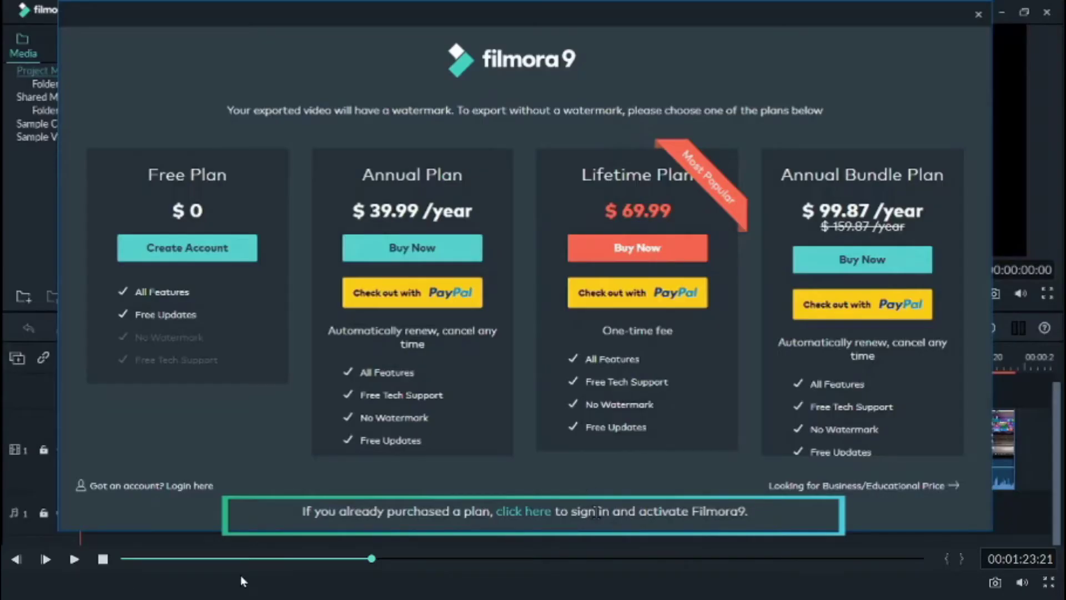
{"action": "left_click", "coordinate": [73, 559]}
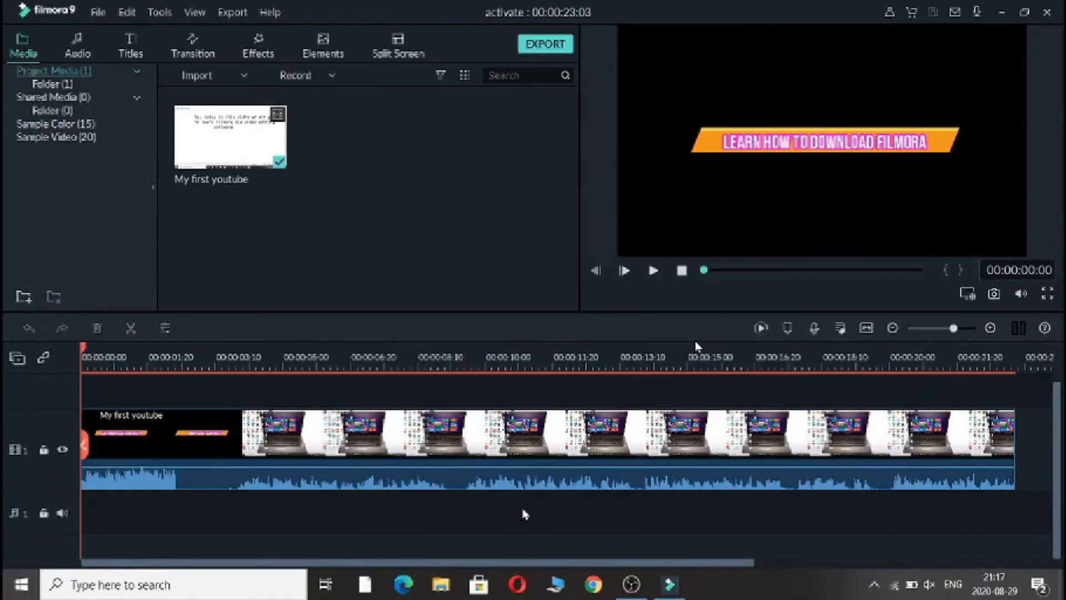
{"action": "key", "text": "Escape"}
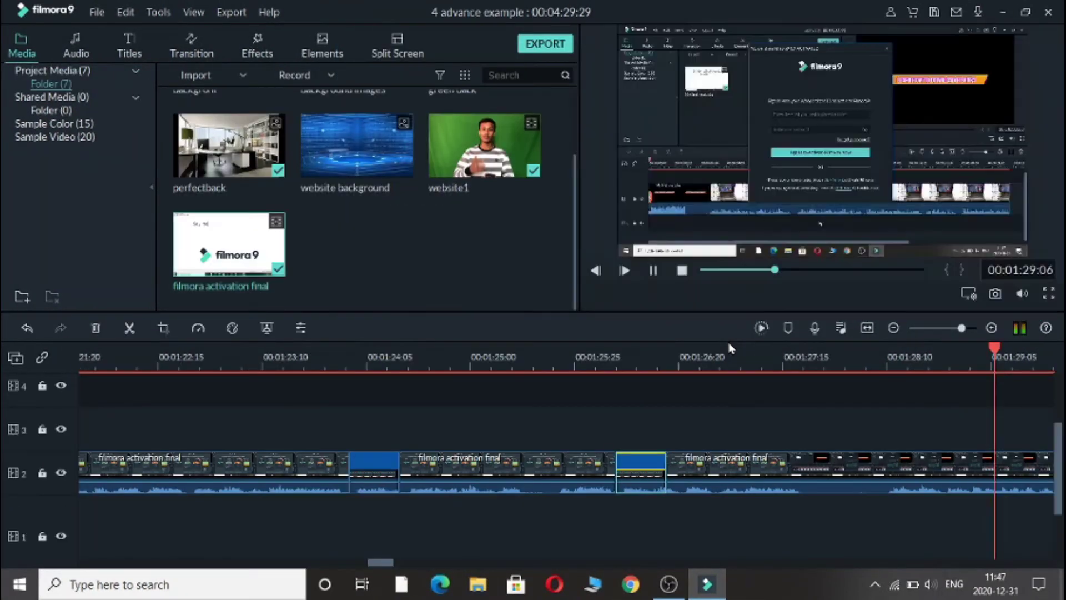
{"action": "key", "text": "space"}
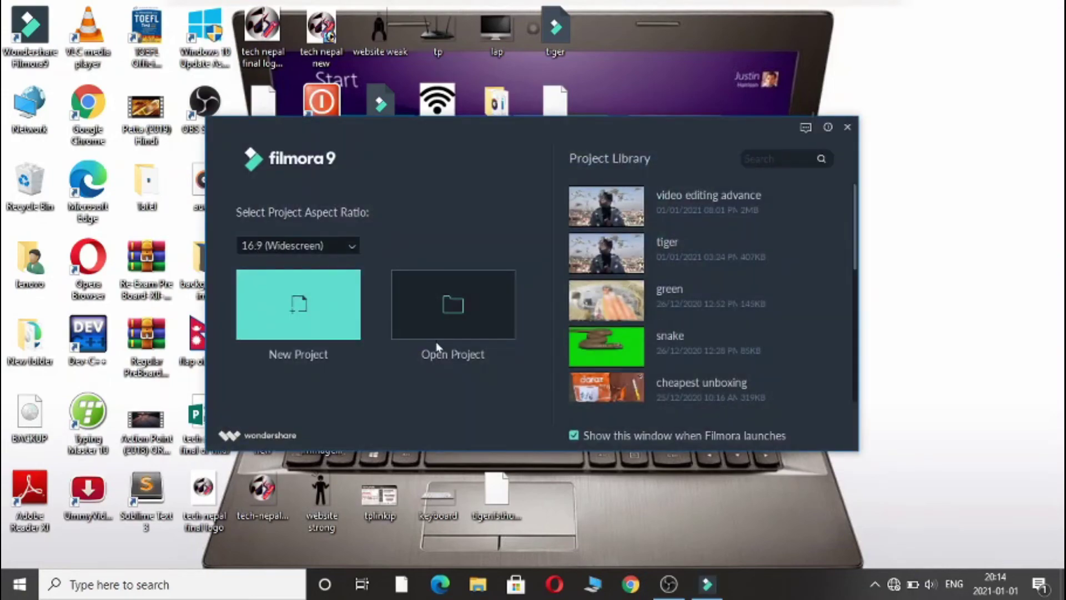
Step: Create a new 16:9 widescreen project and import IMG_2179 and IMG_2180 from the advance video editing folder in Videos
{"action": "left_click", "coordinate": [342, 324]}
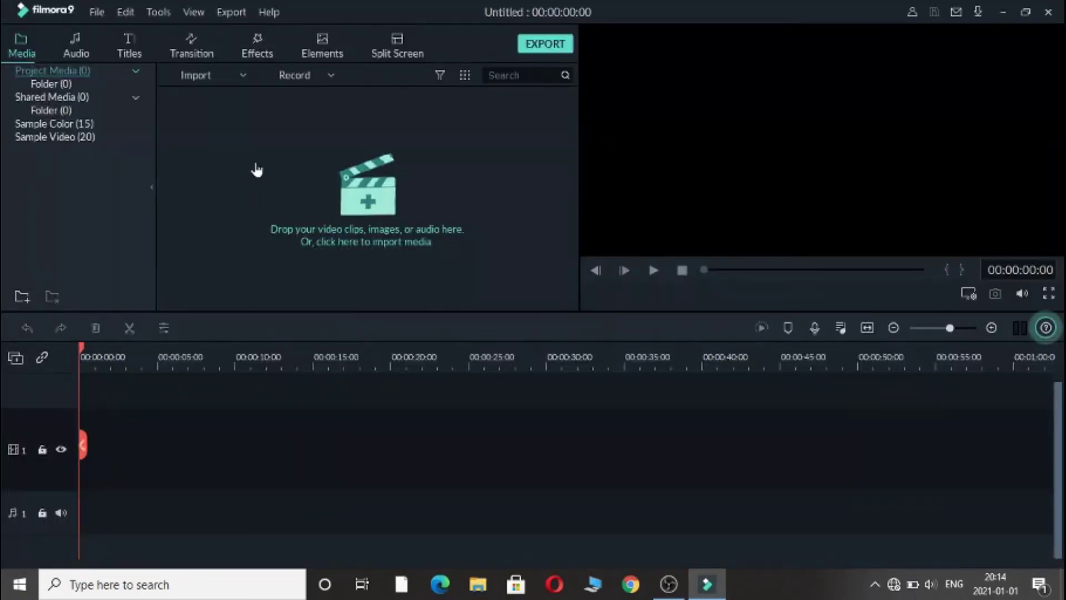
{"action": "left_click", "coordinate": [243, 75]}
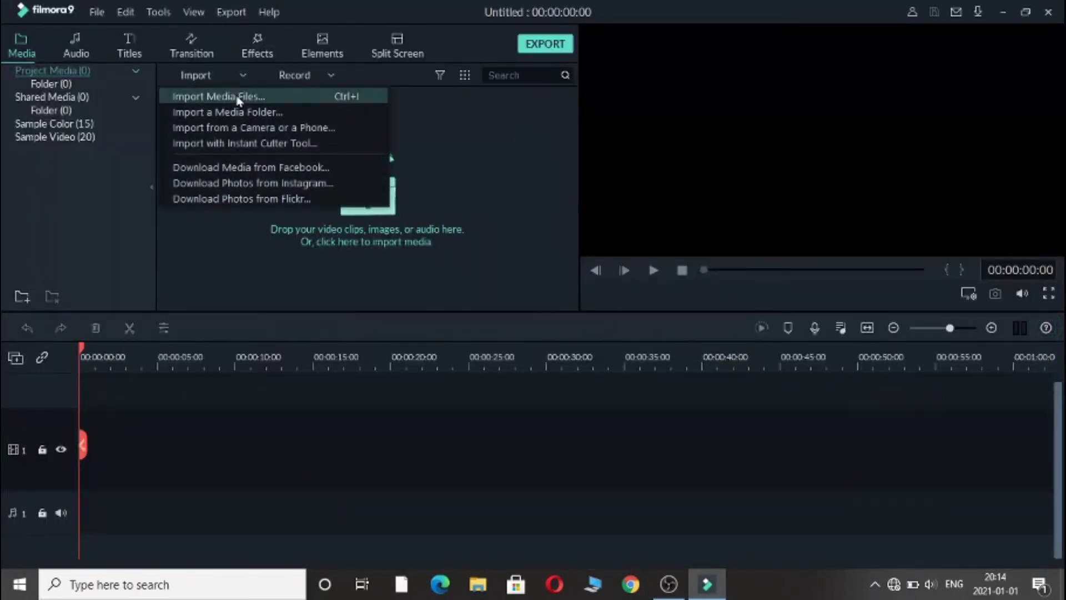
{"action": "left_click", "coordinate": [237, 98]}
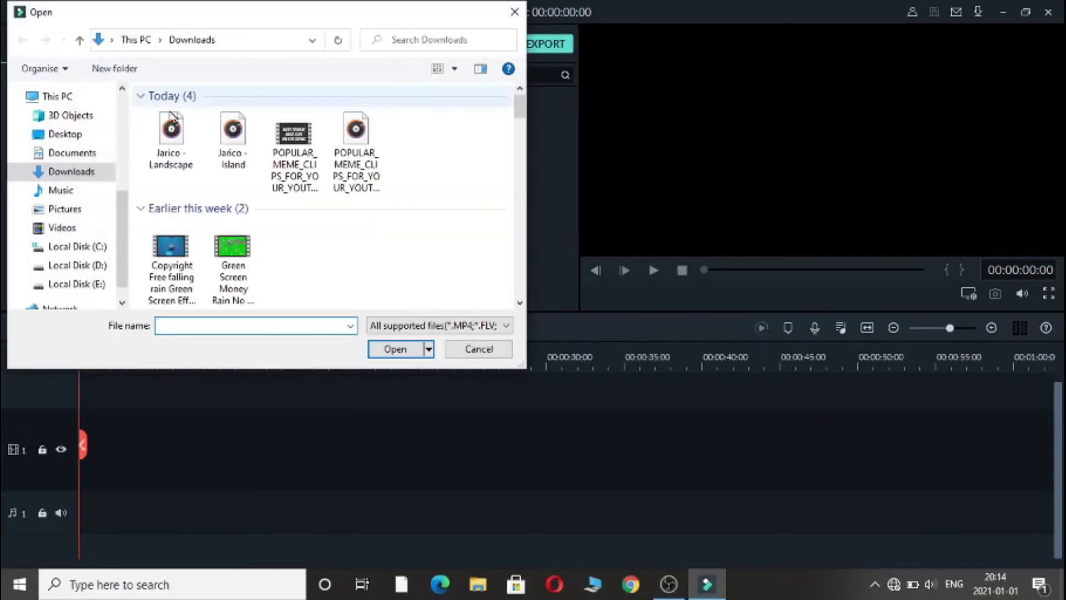
{"action": "left_click", "coordinate": [57, 228]}
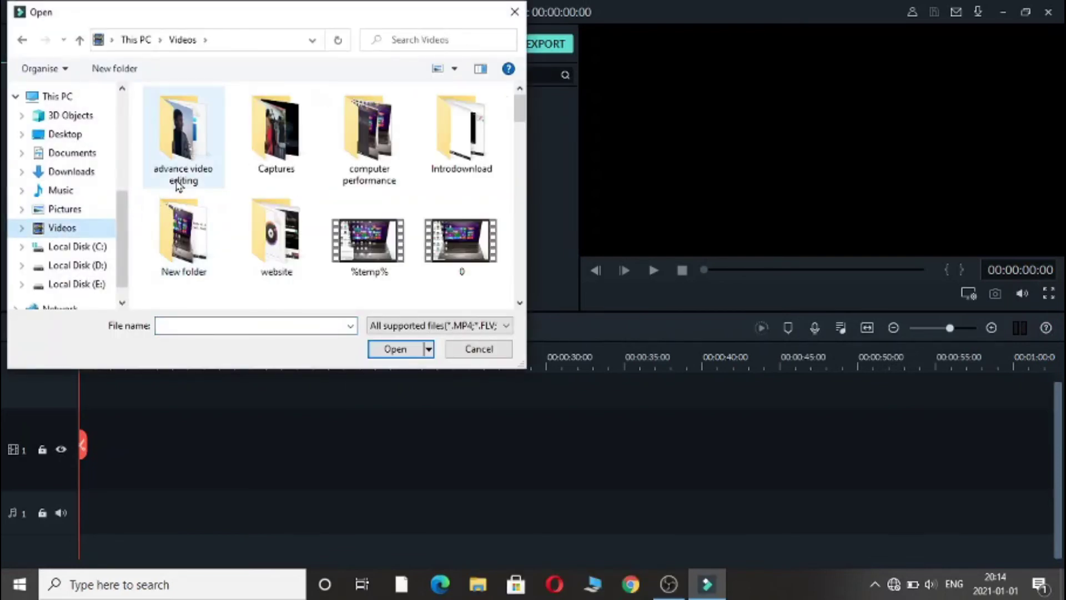
{"action": "double_click", "coordinate": [178, 178]}
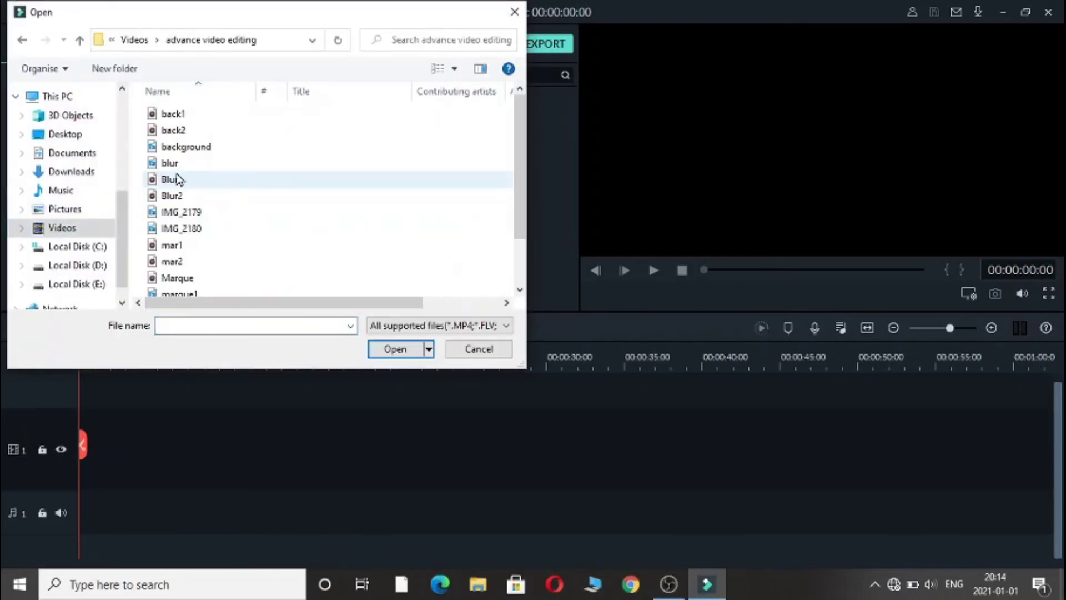
{"action": "left_click", "coordinate": [191, 213]}
{"action": "left_click", "coordinate": [190, 229], "text": "ctrl"}
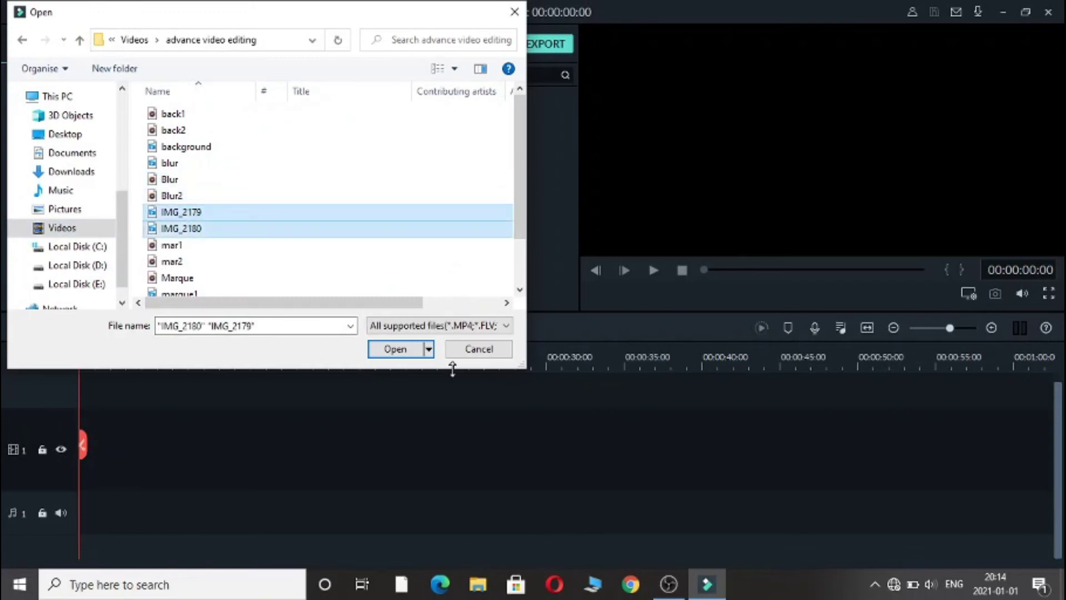
{"action": "left_click", "coordinate": [395, 350]}
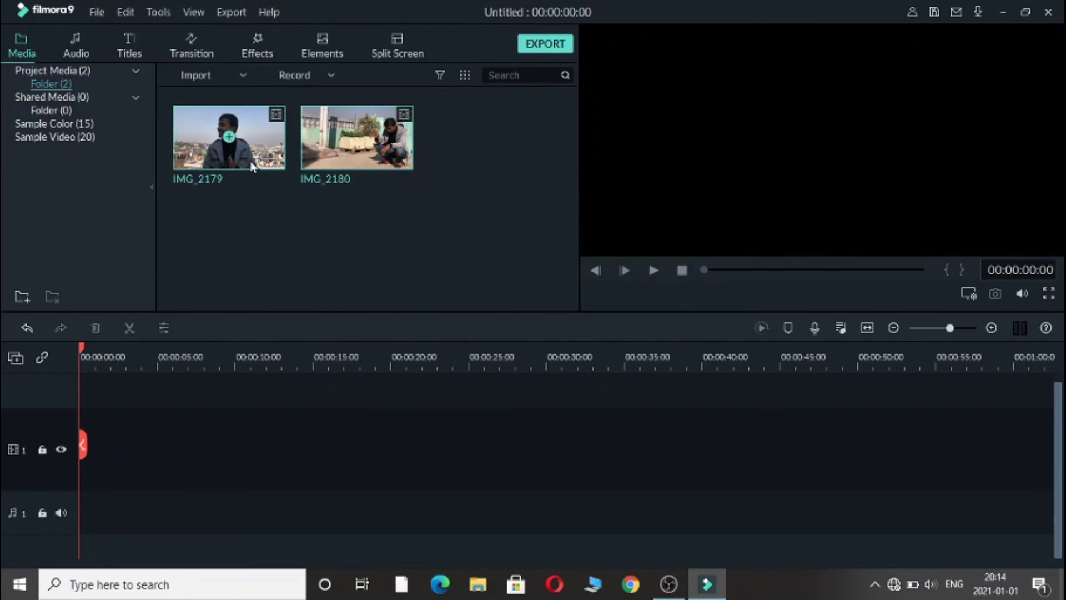
Step: Place both imported clips at the start of video track 1 and match the project settings to the media at 1920 x 1080 30fps
{"action": "left_click_drag", "start_coordinate": [206, 295], "coordinate": [91, 433]}
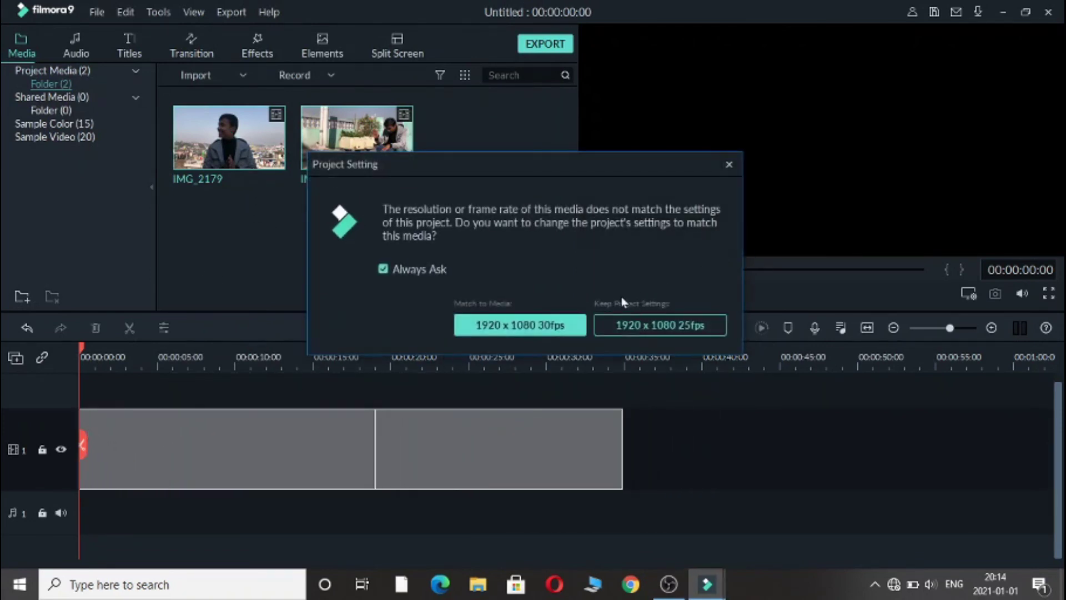
{"action": "left_click", "coordinate": [562, 326]}
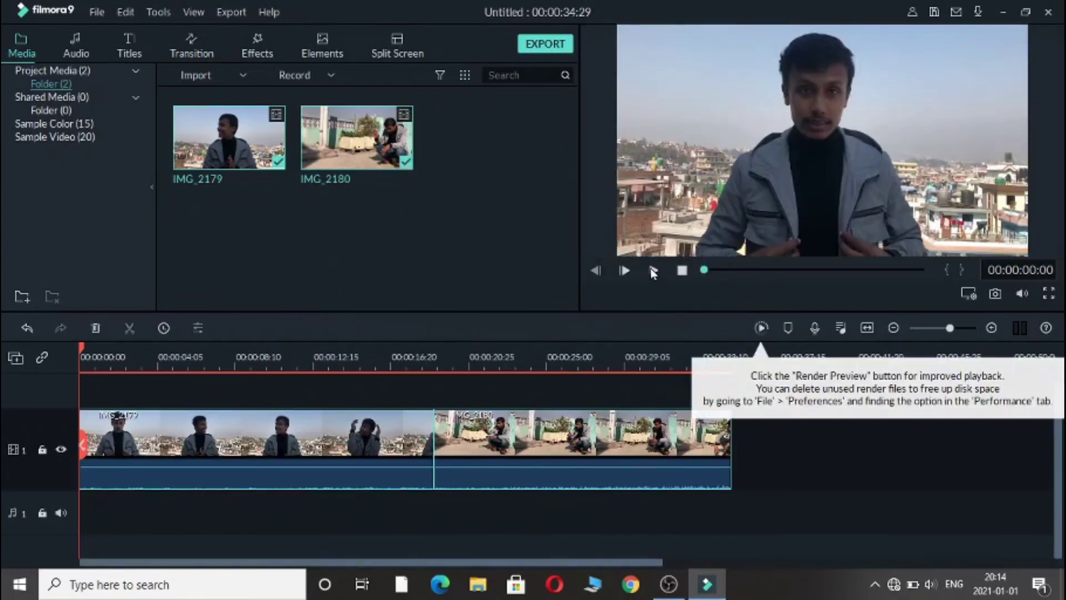
Step: Play the IMG_2179 clip from the beginning, continuing in full screen from 00:00:02:04
{"action": "left_click", "coordinate": [655, 277]}
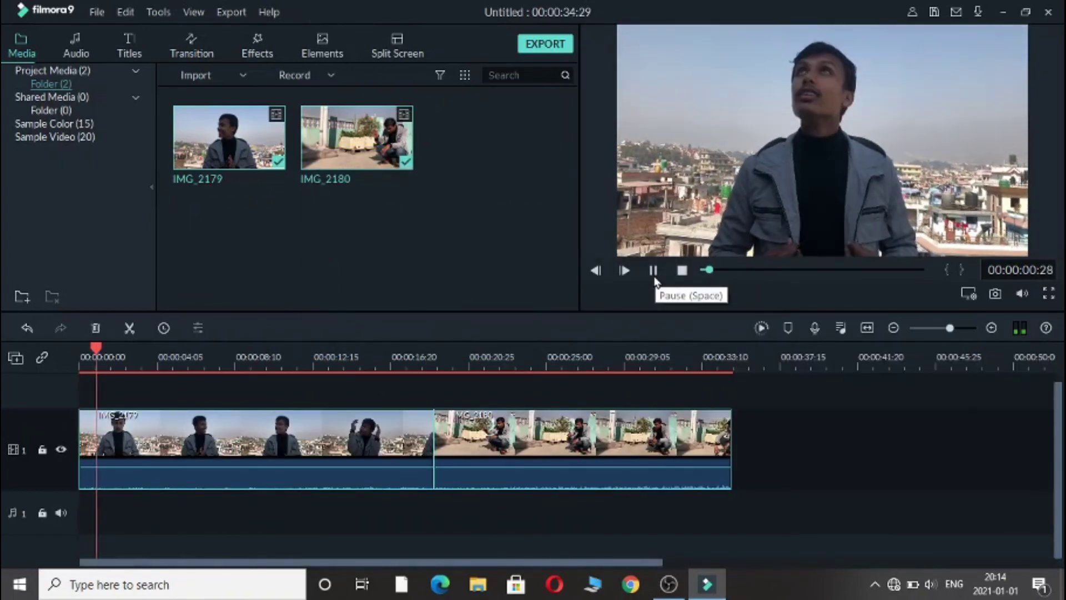
{"action": "left_click", "coordinate": [654, 272]}
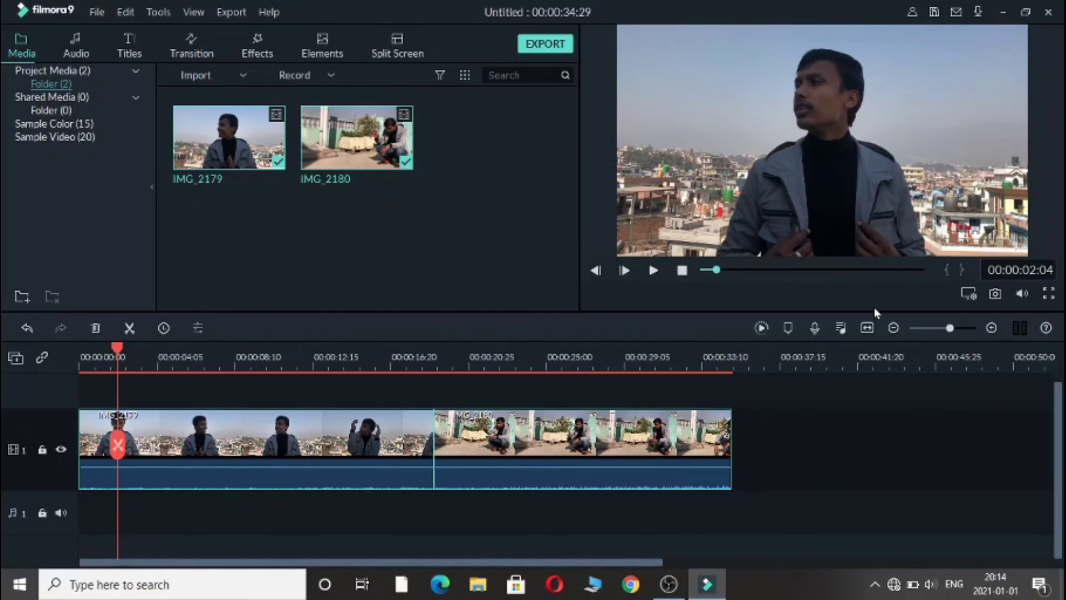
{"action": "left_click", "coordinate": [1048, 294]}
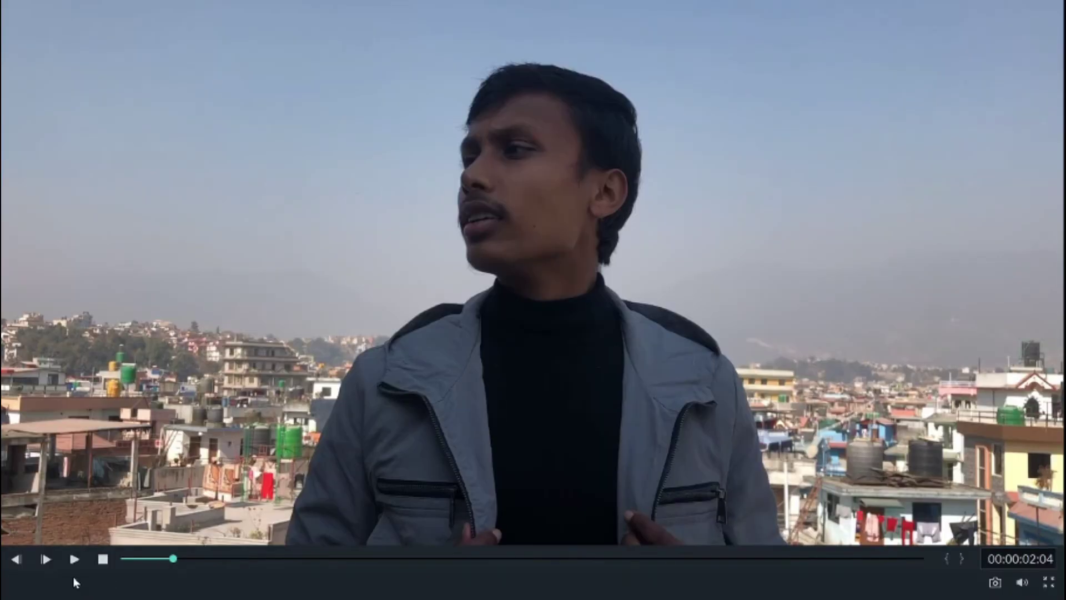
{"action": "left_click", "coordinate": [75, 560]}
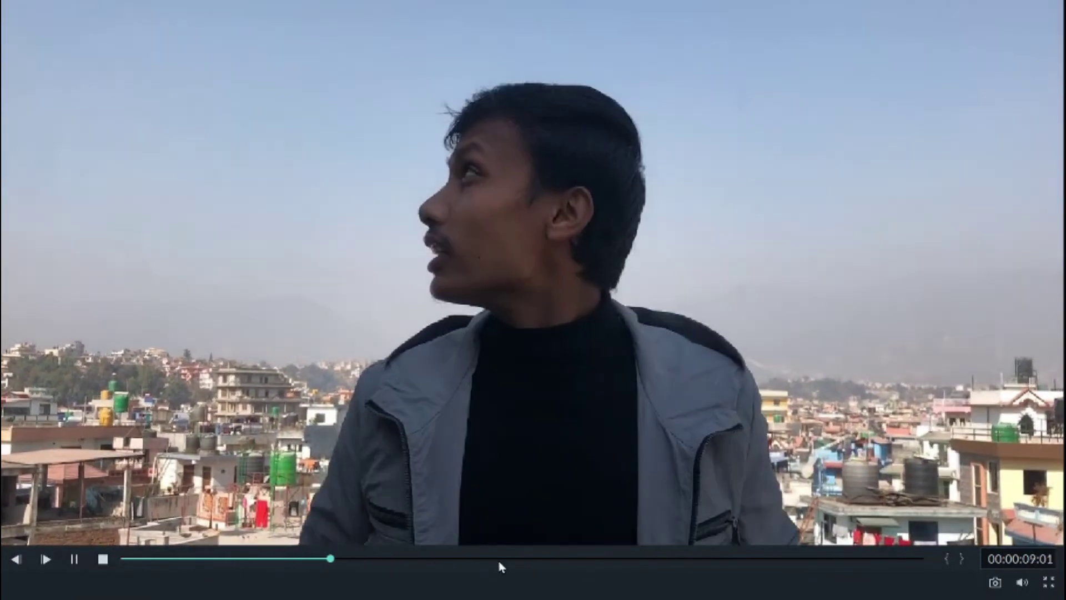
{"action": "key", "text": "Escape"}
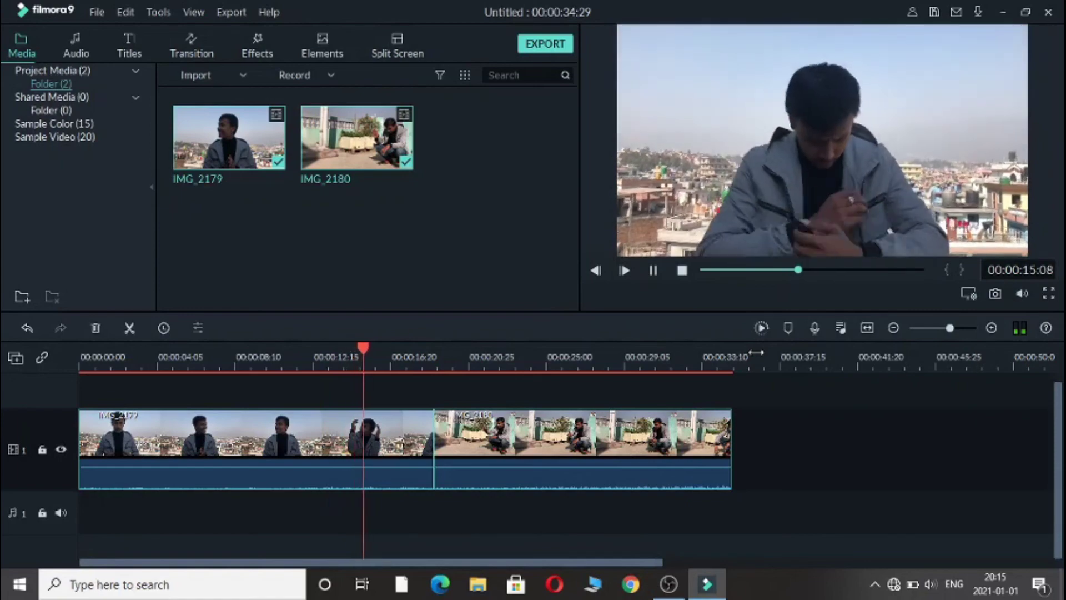
Step: Preview the IMG_2180 clip in full screen from about 00:00:21:13
{"action": "left_click", "coordinate": [479, 357]}
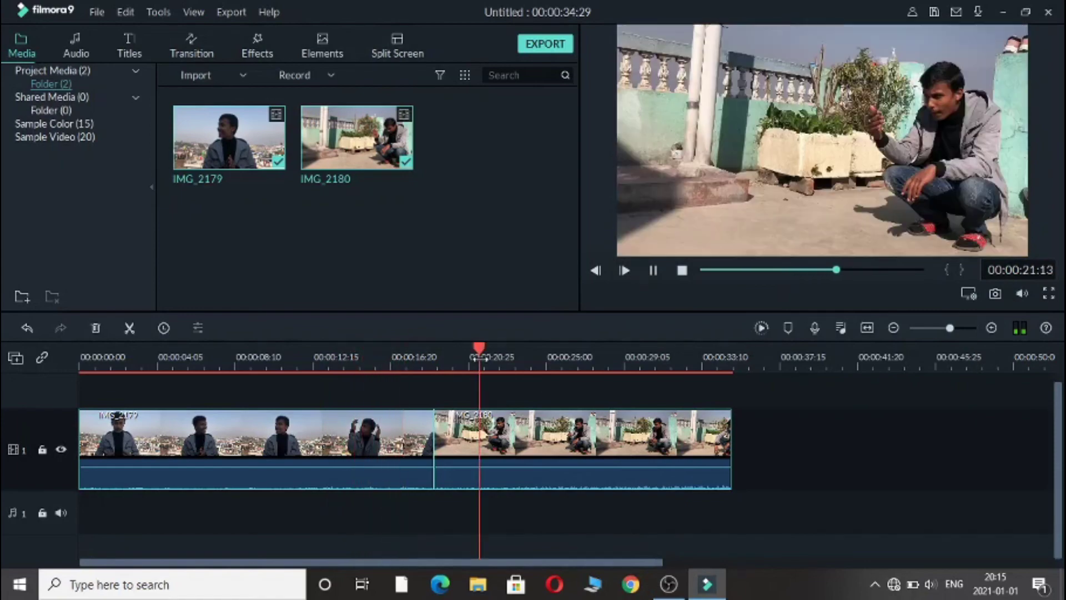
{"action": "left_click", "coordinate": [1049, 293]}
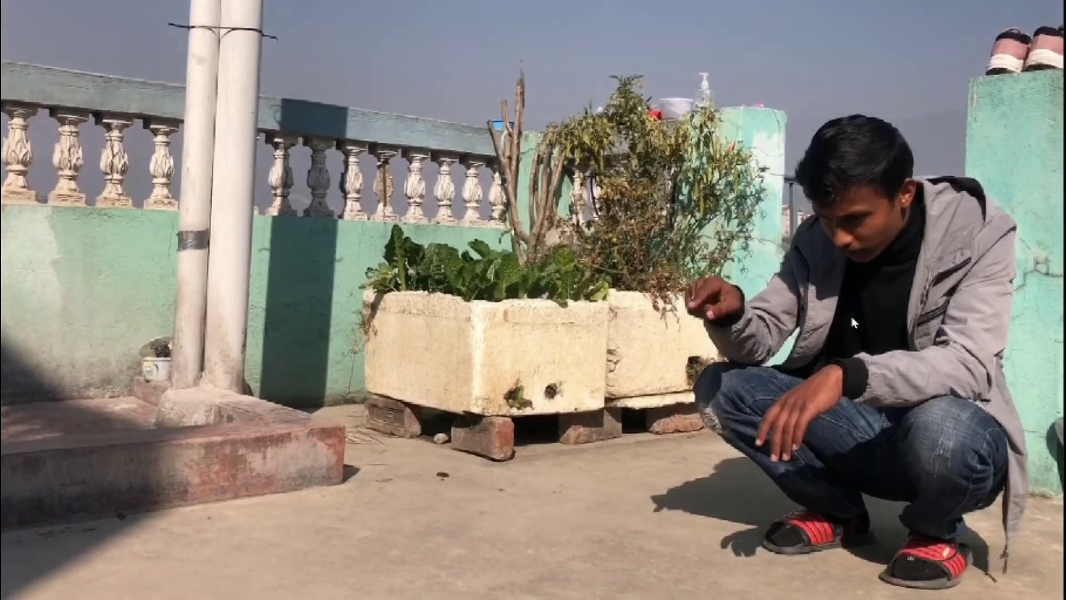
{"action": "key", "text": "Escape"}
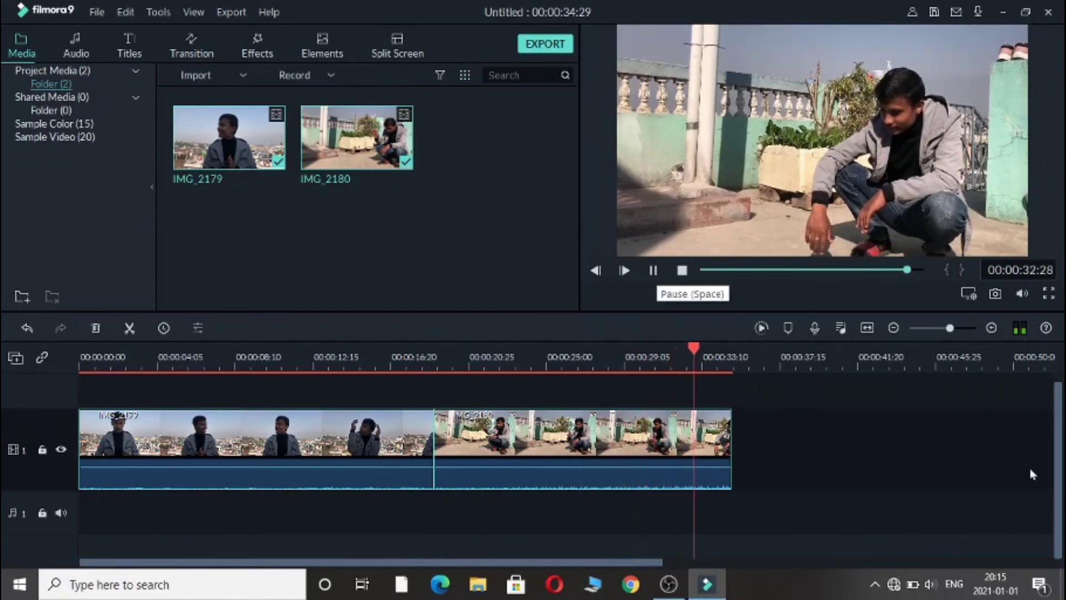
Step: Import the falling rain green screen, Green Screen Money Rain and Tiger green screen clips from the Downloads folder
{"action": "left_click", "coordinate": [243, 77]}
{"action": "left_click", "coordinate": [231, 97]}
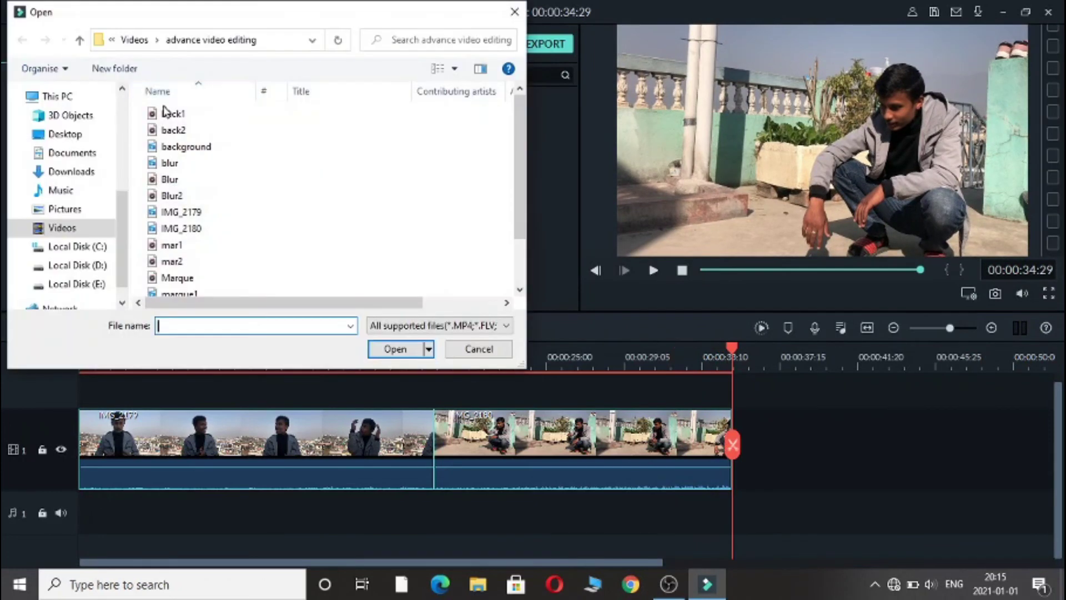
{"action": "left_click", "coordinate": [72, 169]}
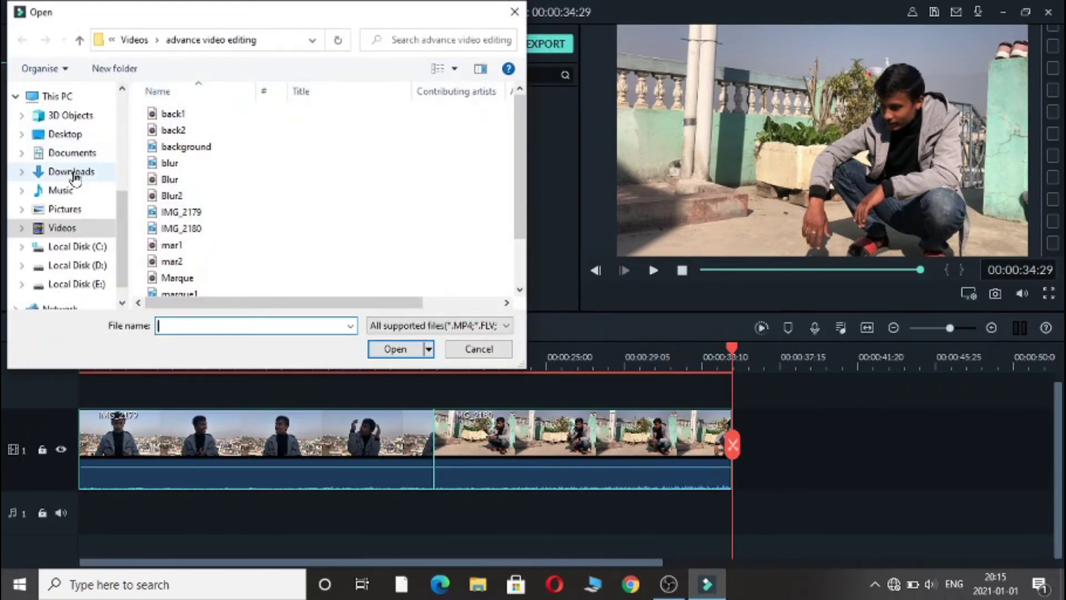
{"action": "left_click", "coordinate": [187, 272]}
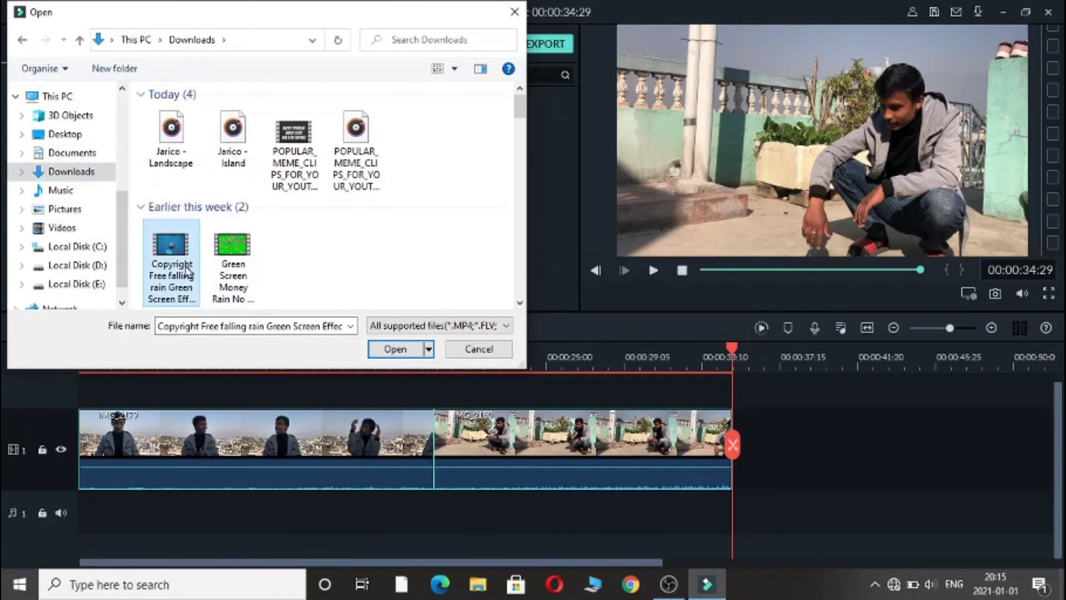
{"action": "left_click", "coordinate": [221, 271], "text": "ctrl"}
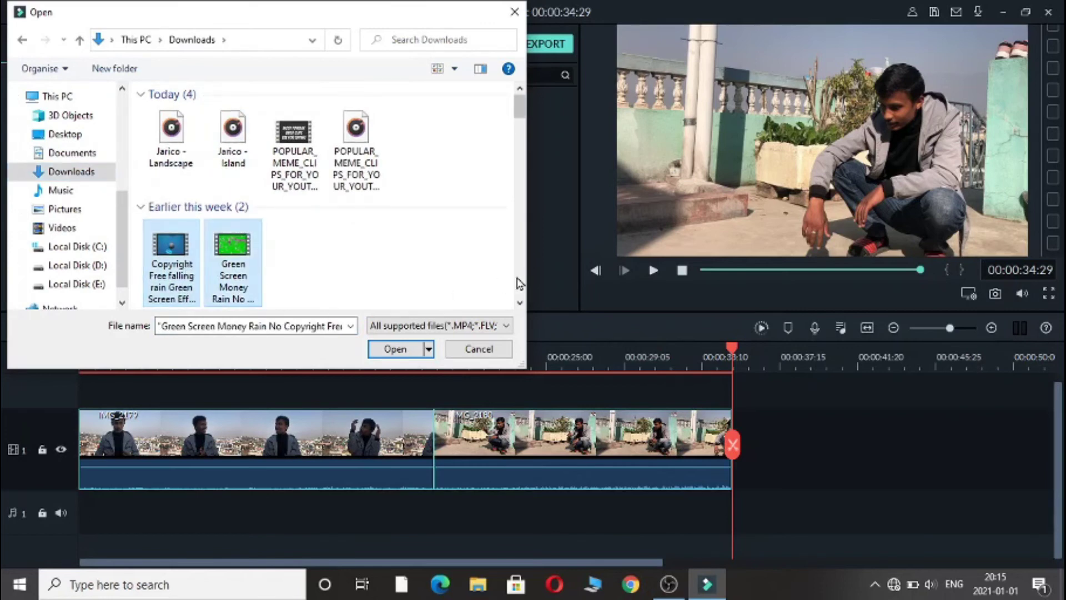
{"action": "scroll", "coordinate": [520, 283], "scroll_direction": "down", "scroll_amount": 2}
{"action": "scroll", "coordinate": [519, 283], "scroll_direction": "down", "scroll_amount": 3}
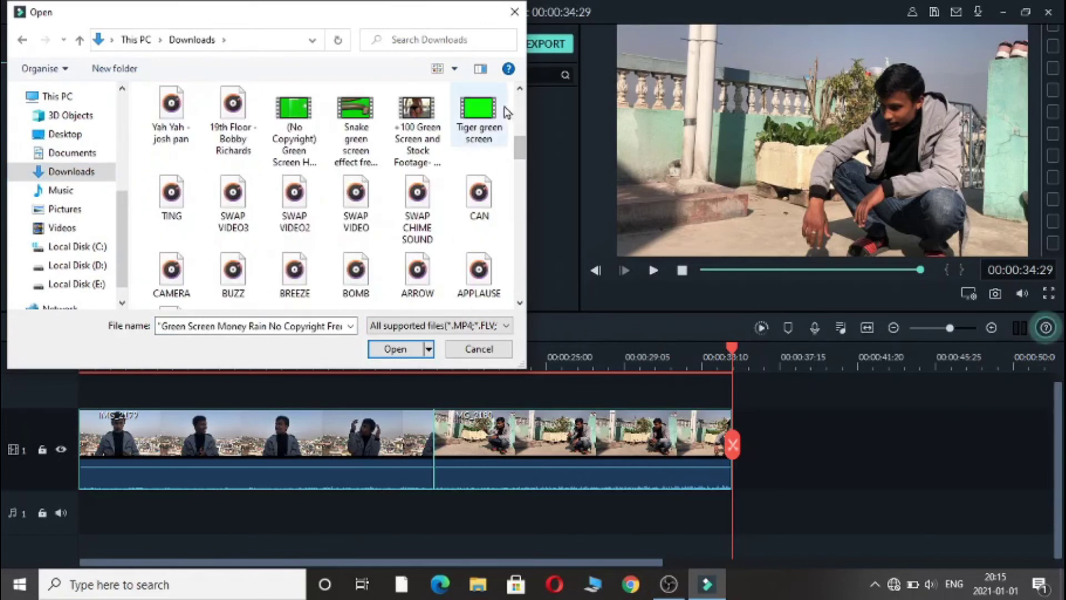
{"action": "left_click", "coordinate": [480, 114], "text": "ctrl"}
{"action": "left_click", "coordinate": [396, 350]}
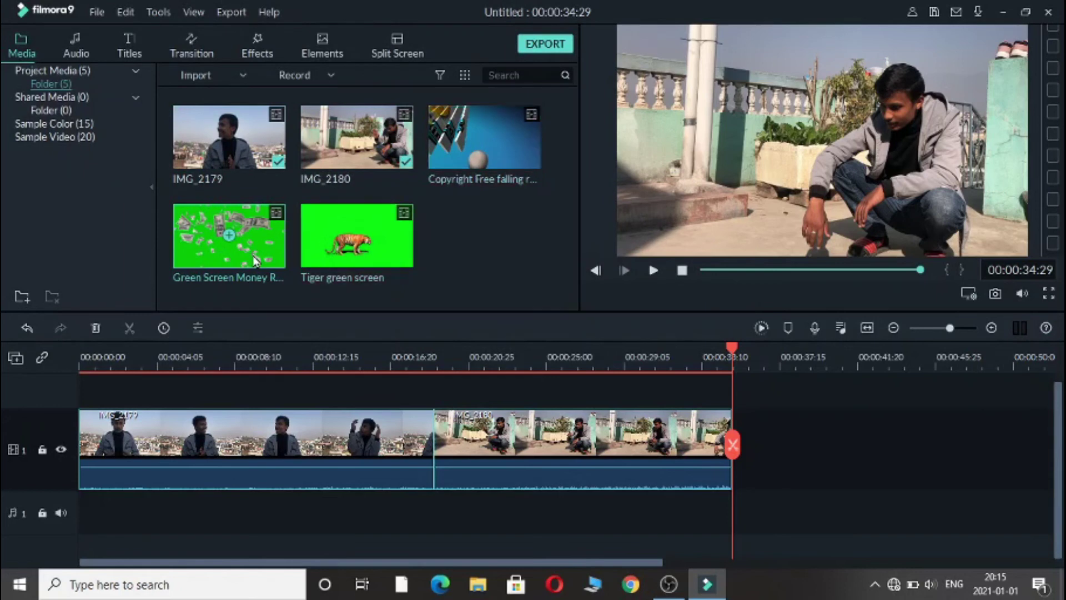
Step: Place the Green Screen Money Rain clip at the start of video track 2, above the IMG_2179 clip
{"action": "left_click_drag", "start_coordinate": [142, 372], "coordinate": [53, 397]}
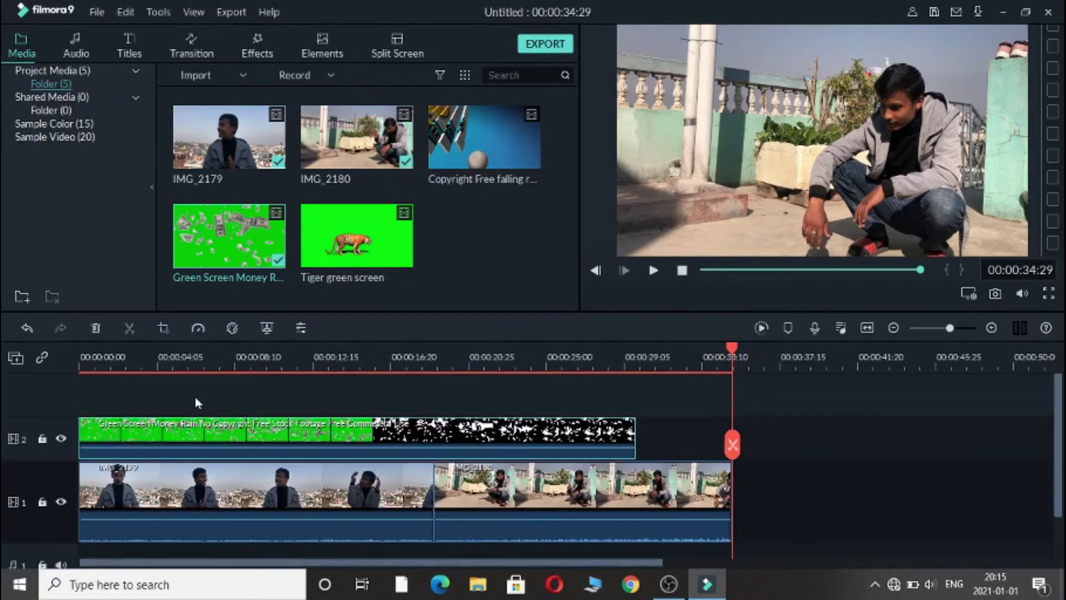
Step: Split the Green Screen Money Rain clip at 00:00:14:12 and delete the part after the cut
{"action": "left_click", "coordinate": [328, 367]}
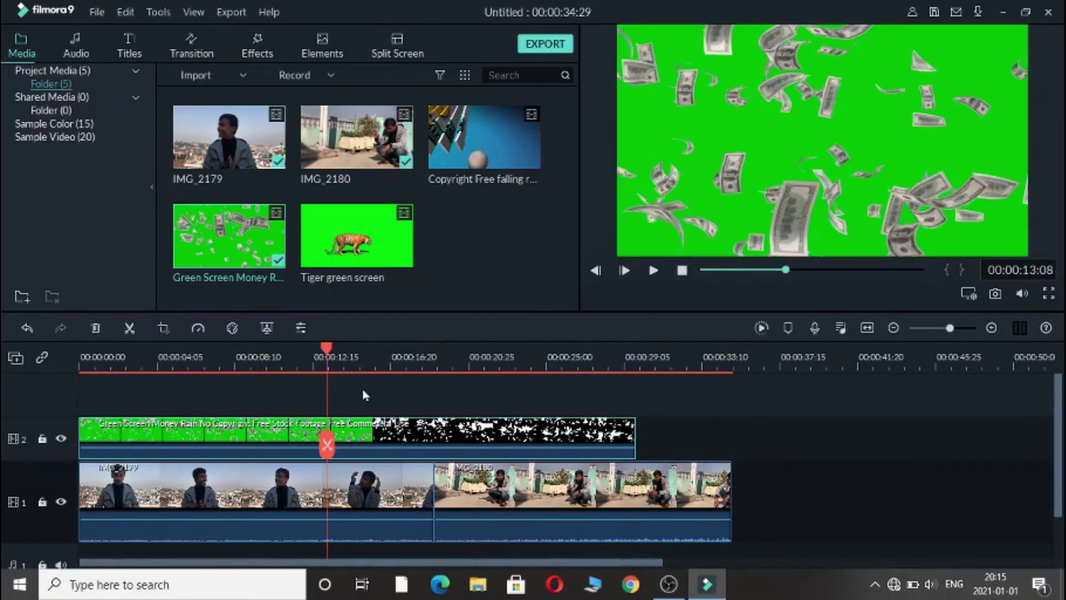
{"action": "left_click", "coordinate": [348, 357]}
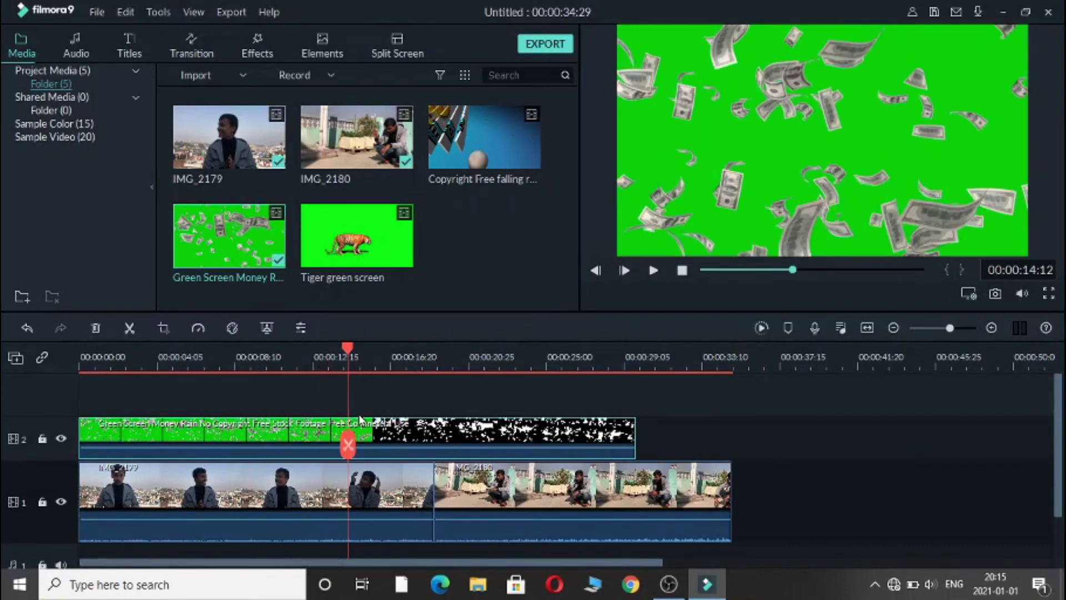
{"action": "left_click", "coordinate": [353, 448]}
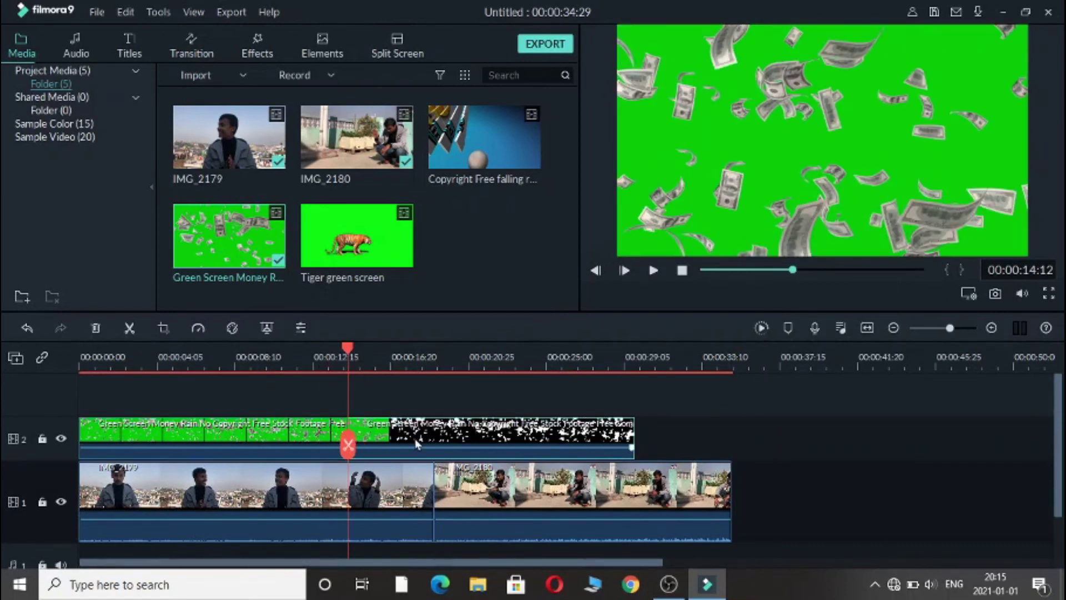
{"action": "key", "text": "Delete"}
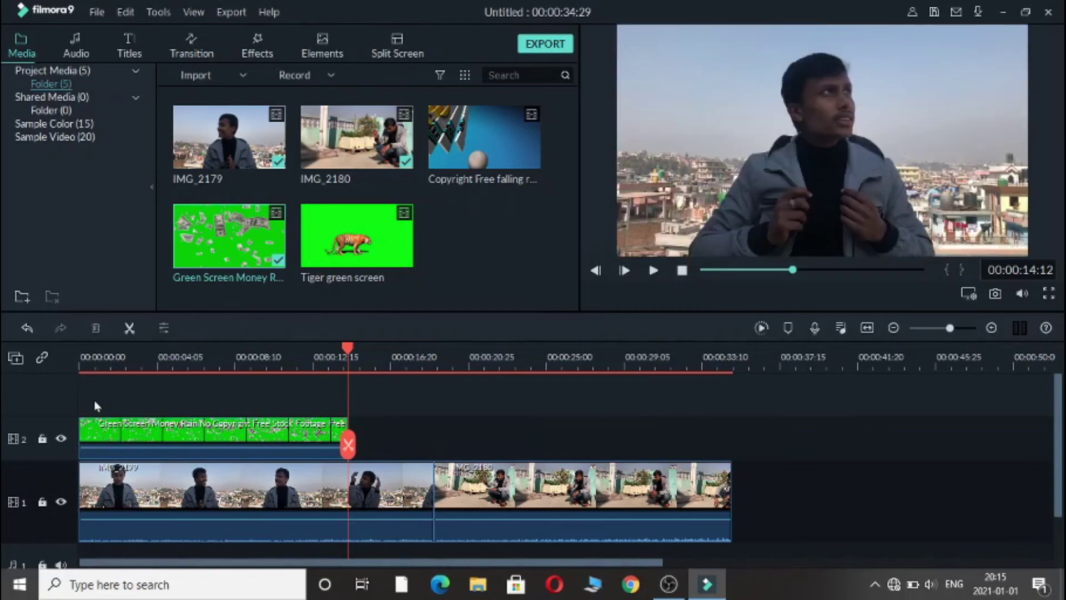
Step: Play the timeline from the start to about 00:00:03:05 to preview the money rain before keying
{"action": "key", "text": "Home"}
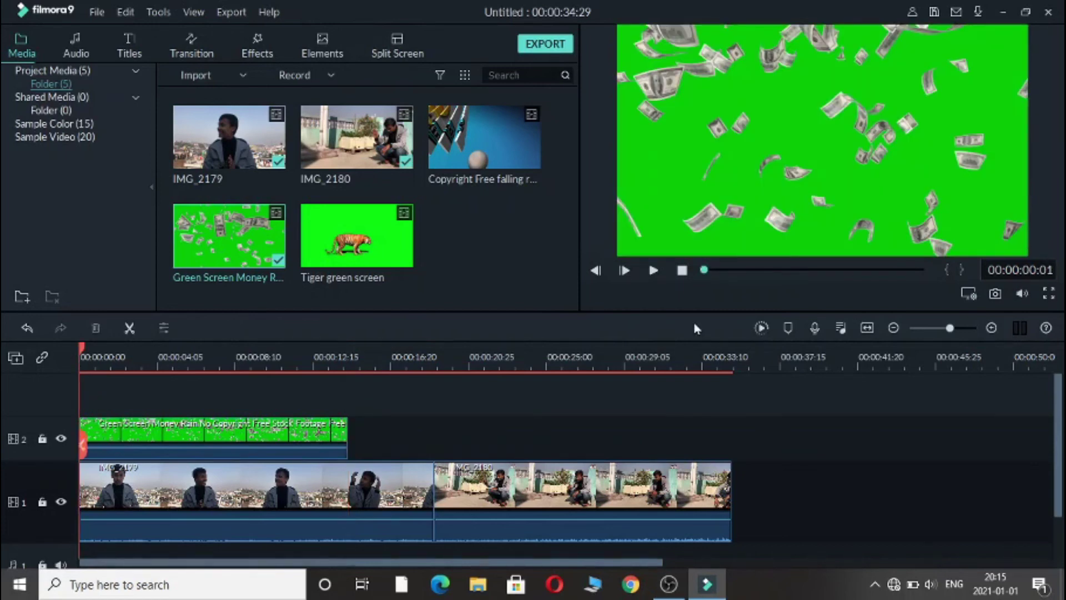
{"action": "left_click", "coordinate": [653, 273]}
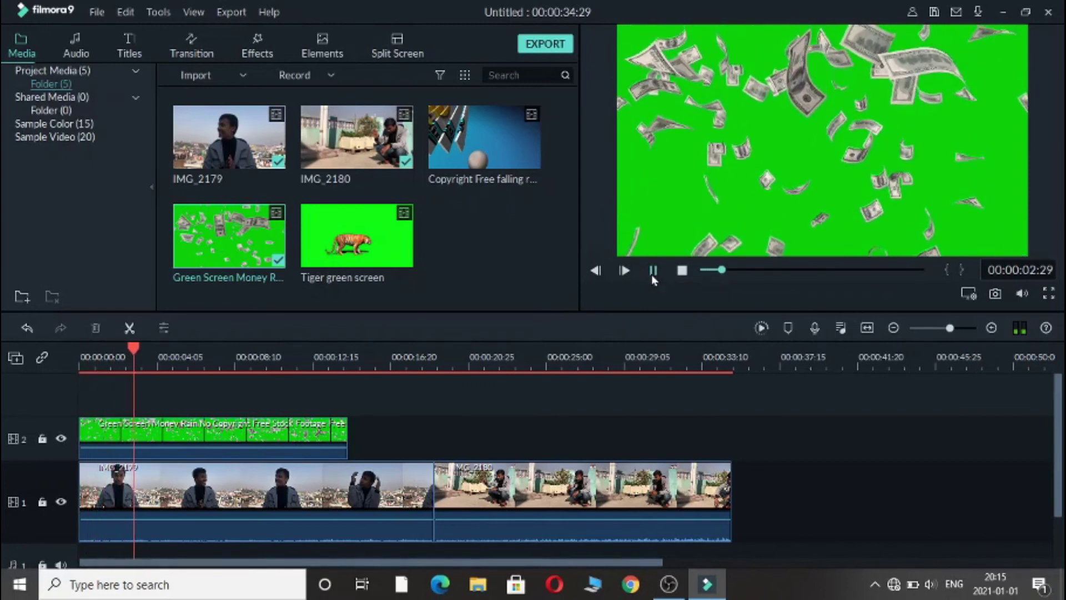
{"action": "left_click", "coordinate": [653, 272]}
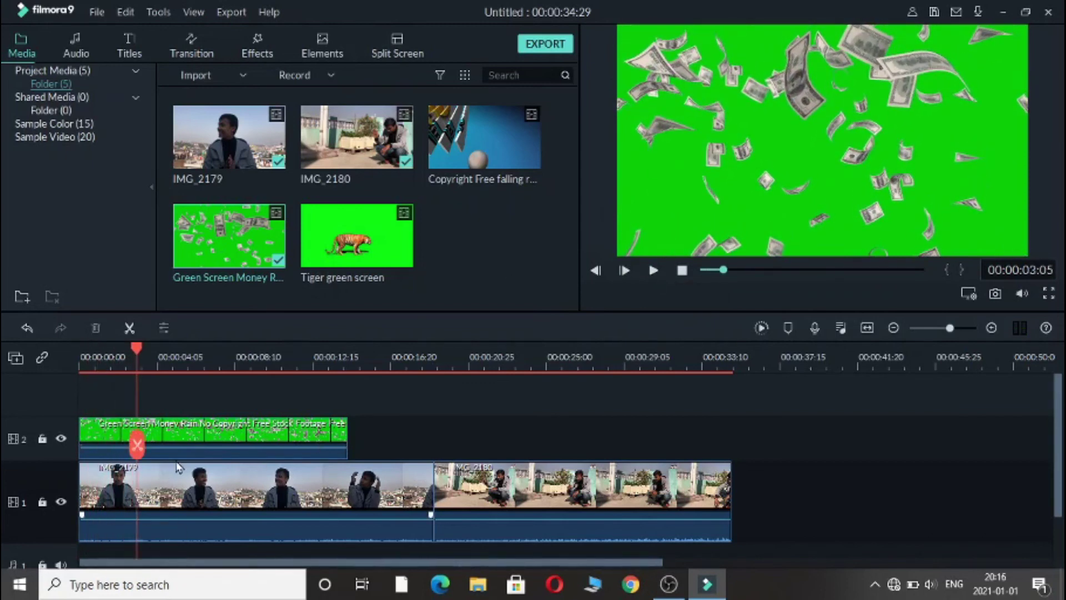
Step: Key out the green background of the money rain clip with Green Screen and play the composite from the start
{"action": "right_click", "coordinate": [198, 442]}
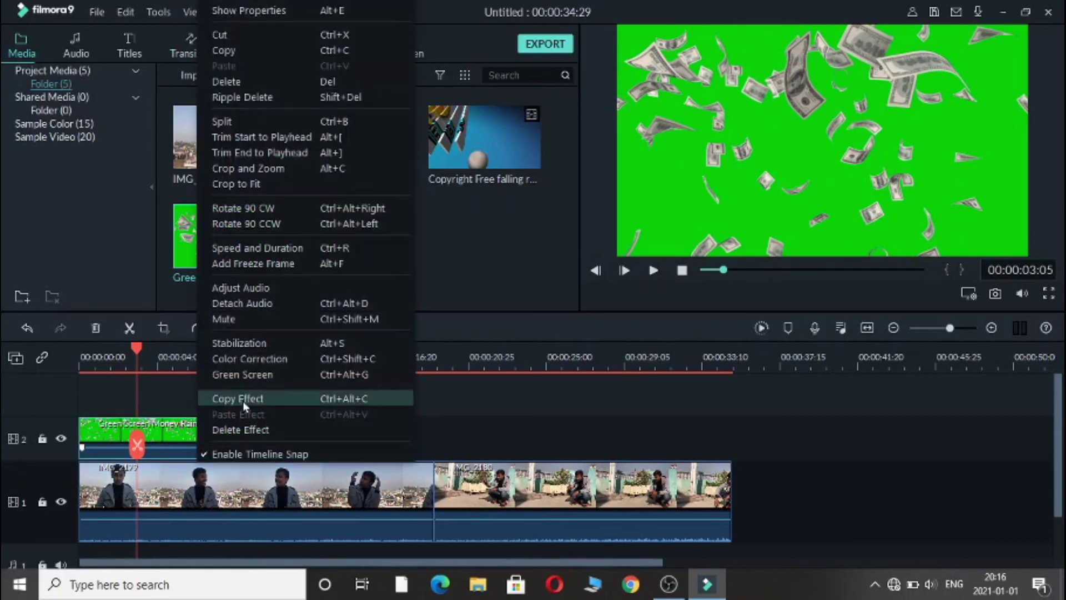
{"action": "left_click", "coordinate": [301, 379]}
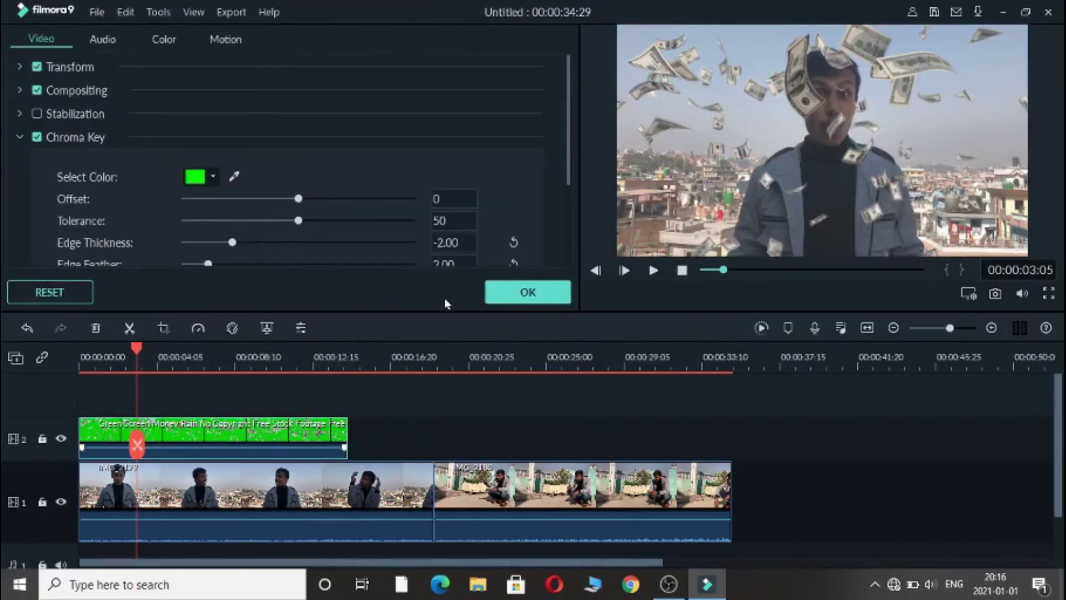
{"action": "left_click", "coordinate": [505, 294]}
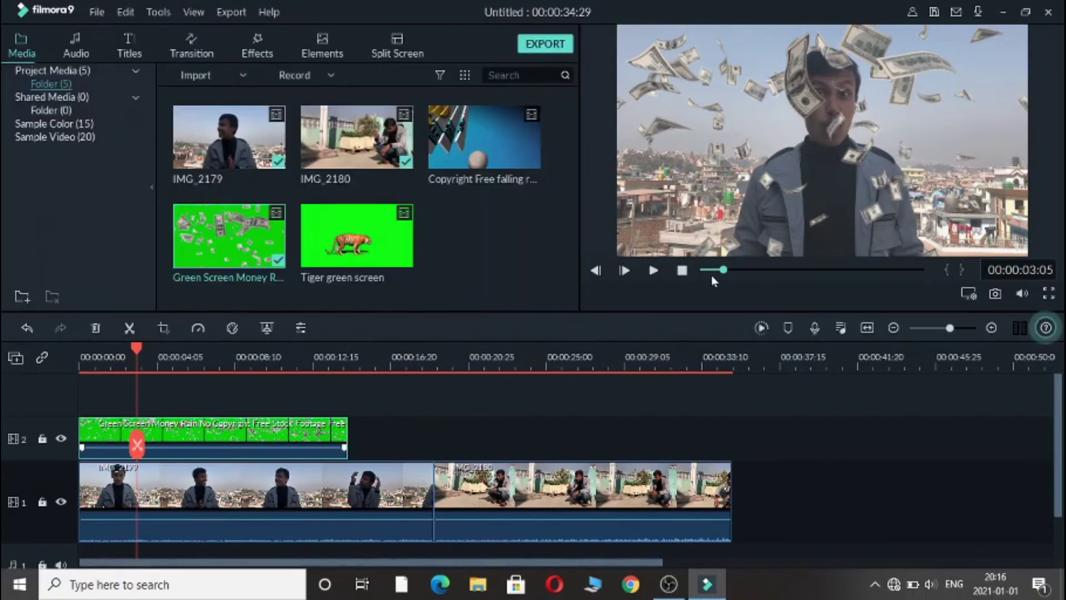
{"action": "left_click", "coordinate": [685, 273]}
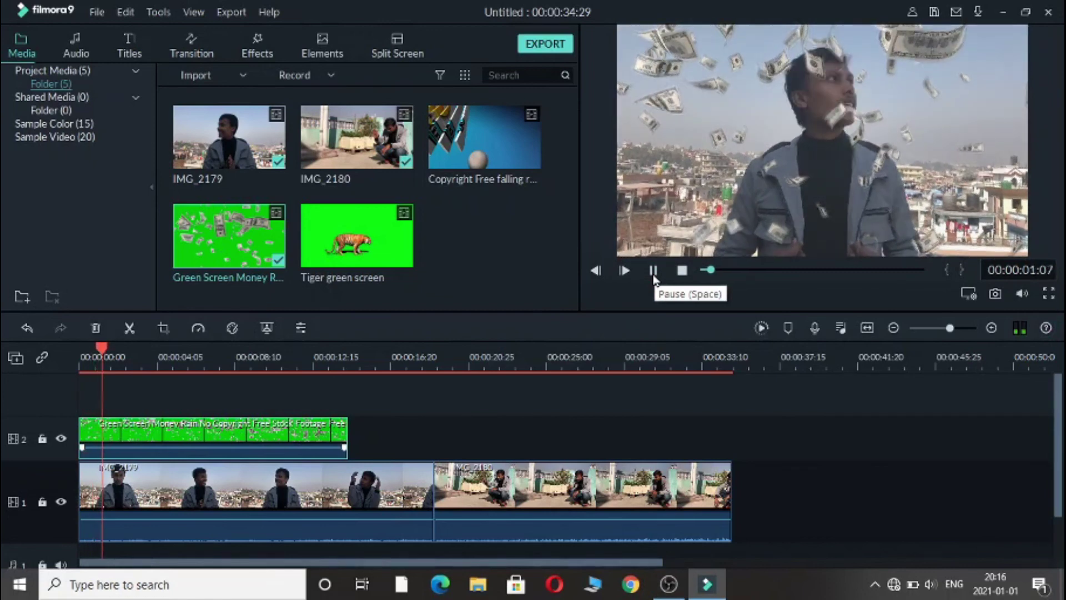
{"action": "left_click", "coordinate": [653, 271]}
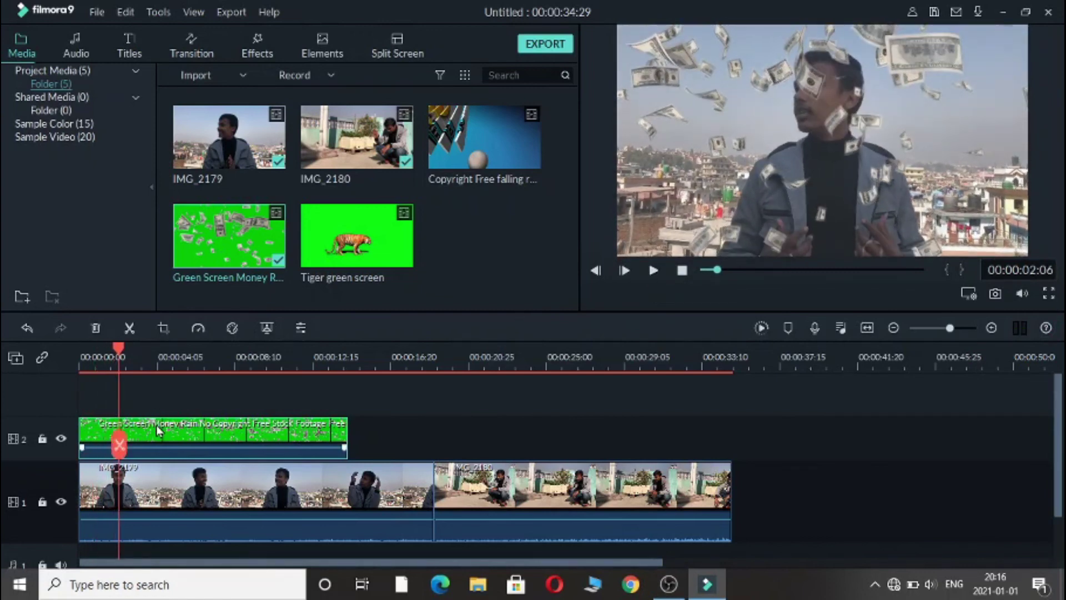
Step: Speed up the money rain clip with a custom speed so that it lasts about 3 seconds
{"action": "right_click", "coordinate": [160, 430]}
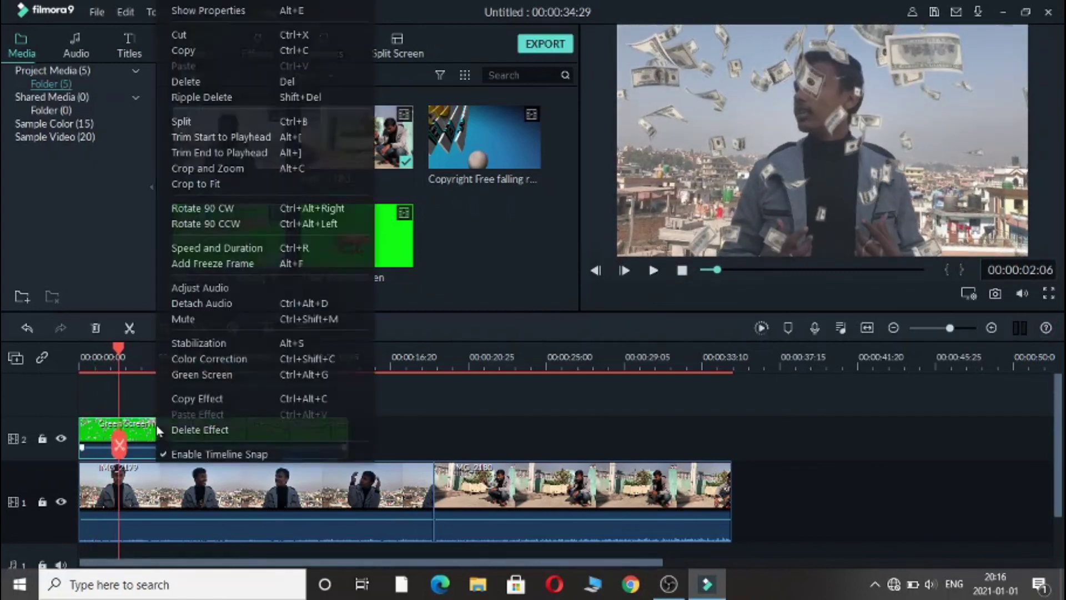
{"action": "left_click", "coordinate": [284, 251]}
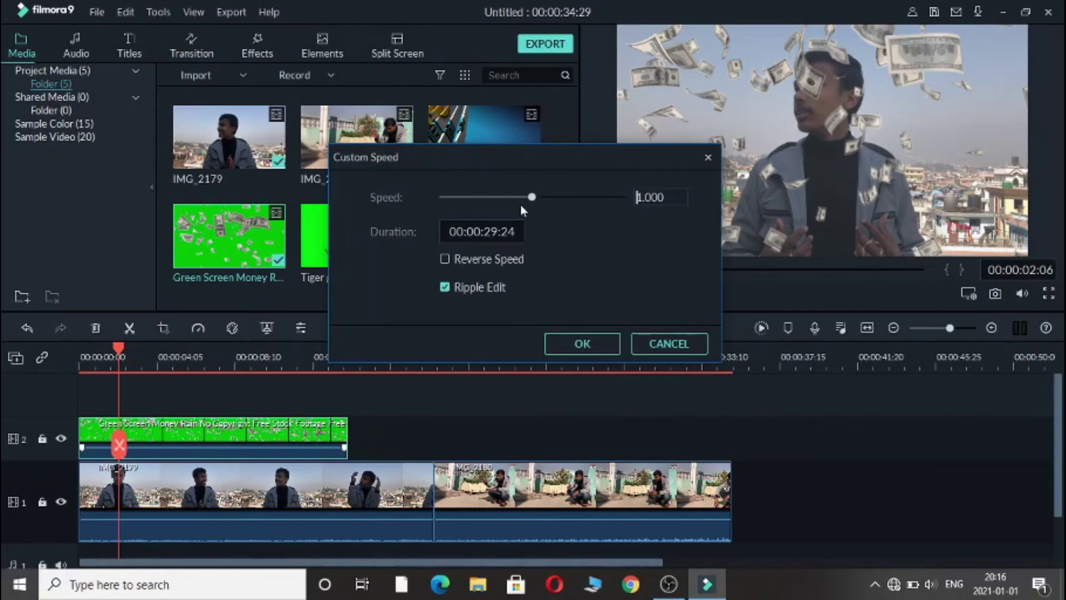
{"action": "left_click", "coordinate": [536, 197]}
{"action": "left_click", "coordinate": [573, 347]}
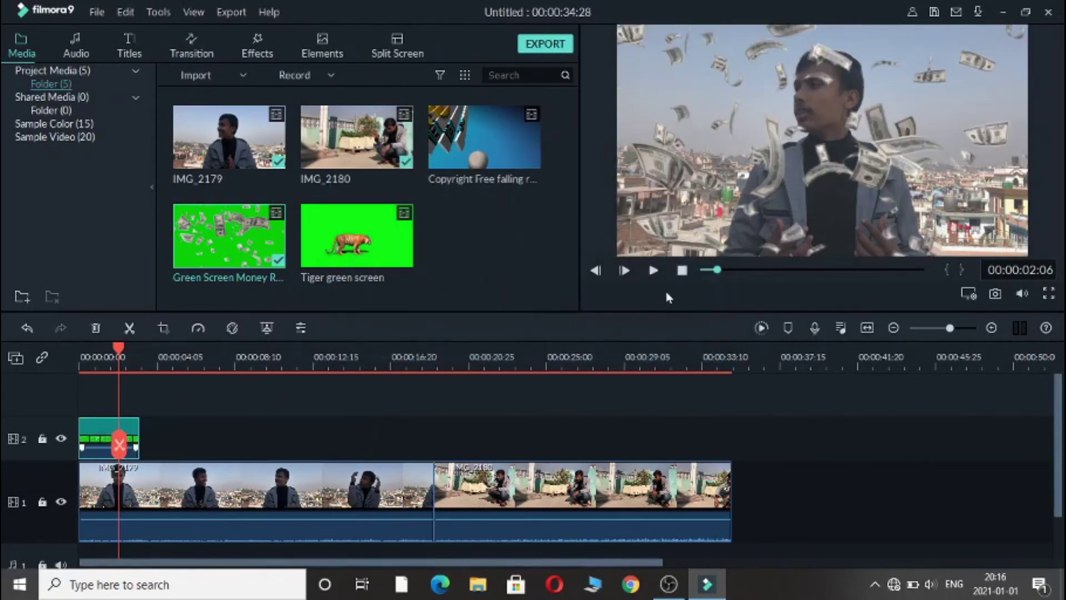
Step: Preview the sped-up money rain over IMG_2179 from the start in full screen, stopping at 00:00:04:15
{"action": "left_click", "coordinate": [691, 271]}
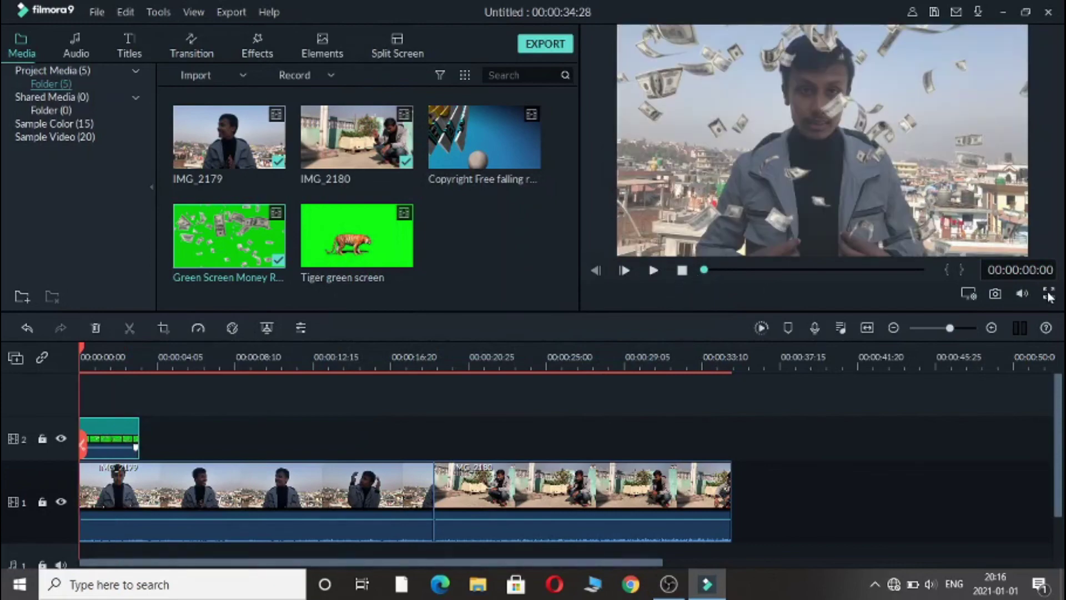
{"action": "left_click", "coordinate": [1047, 296]}
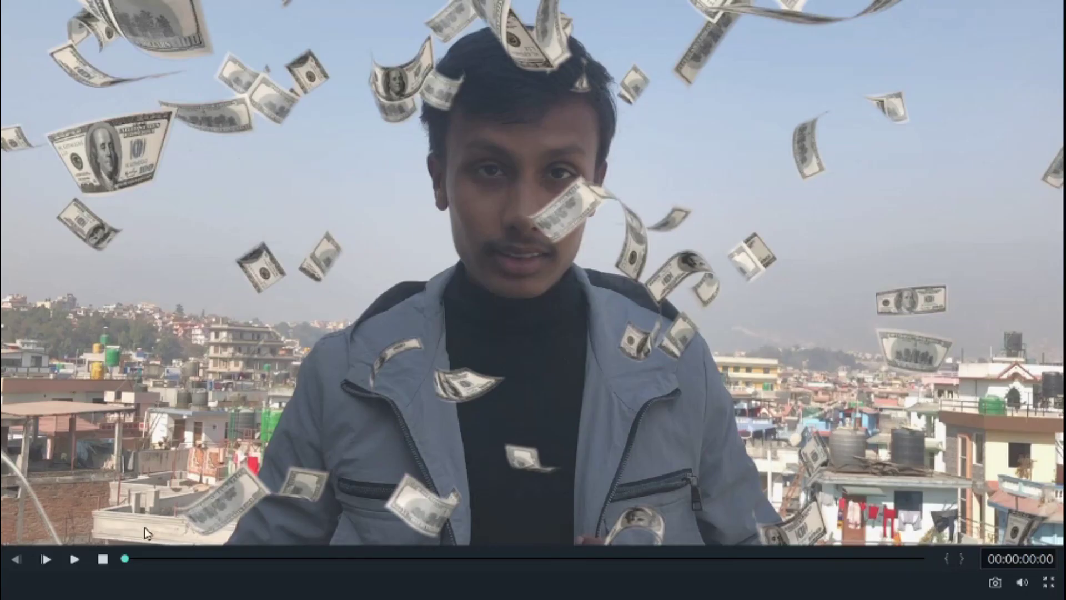
{"action": "left_click", "coordinate": [75, 561]}
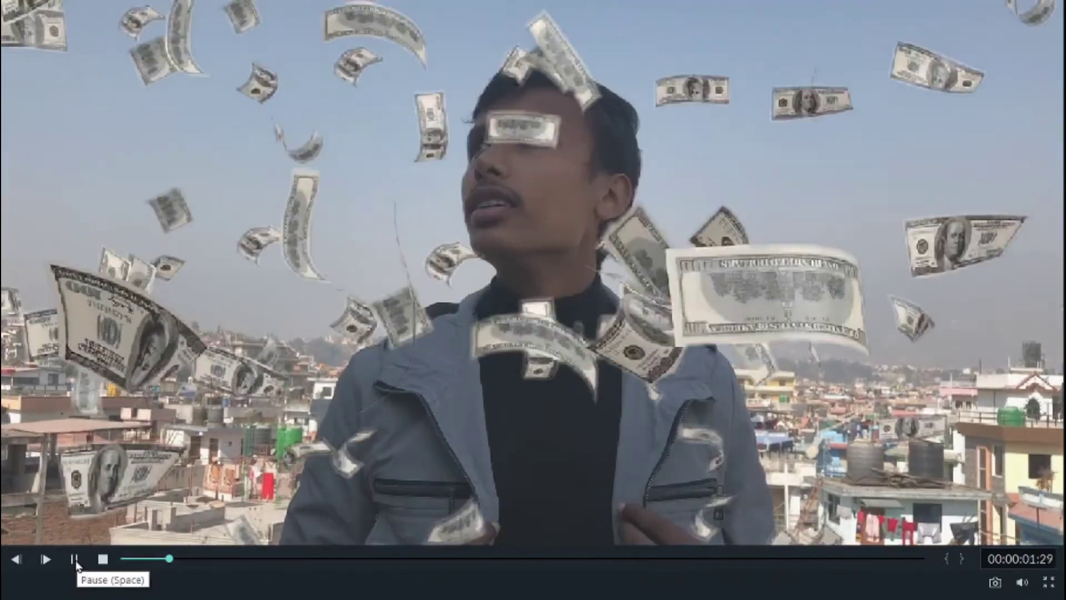
{"action": "key", "text": "Escape"}
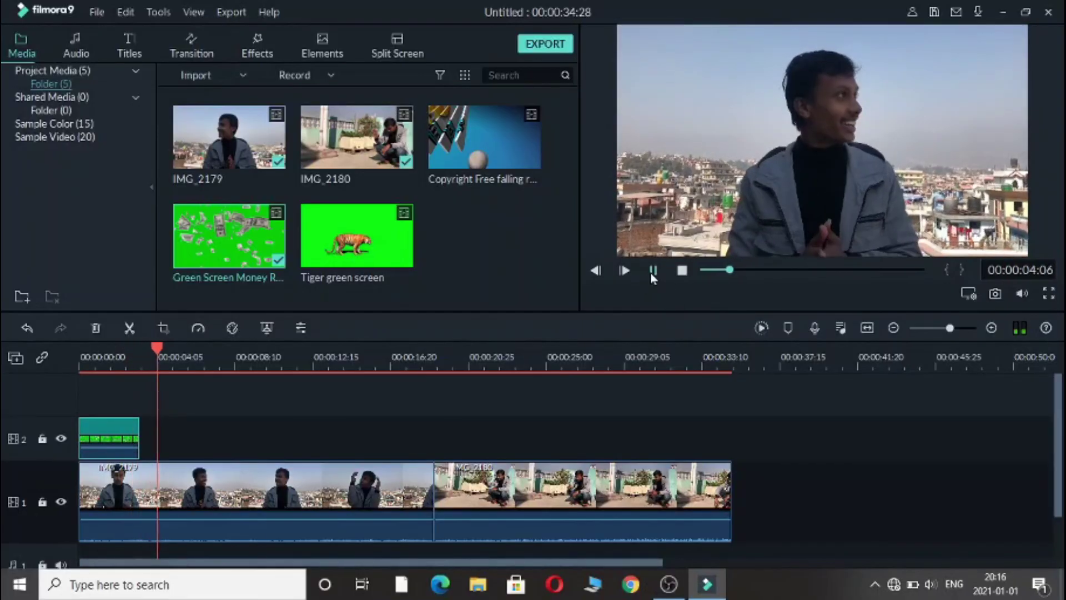
{"action": "left_click", "coordinate": [653, 271]}
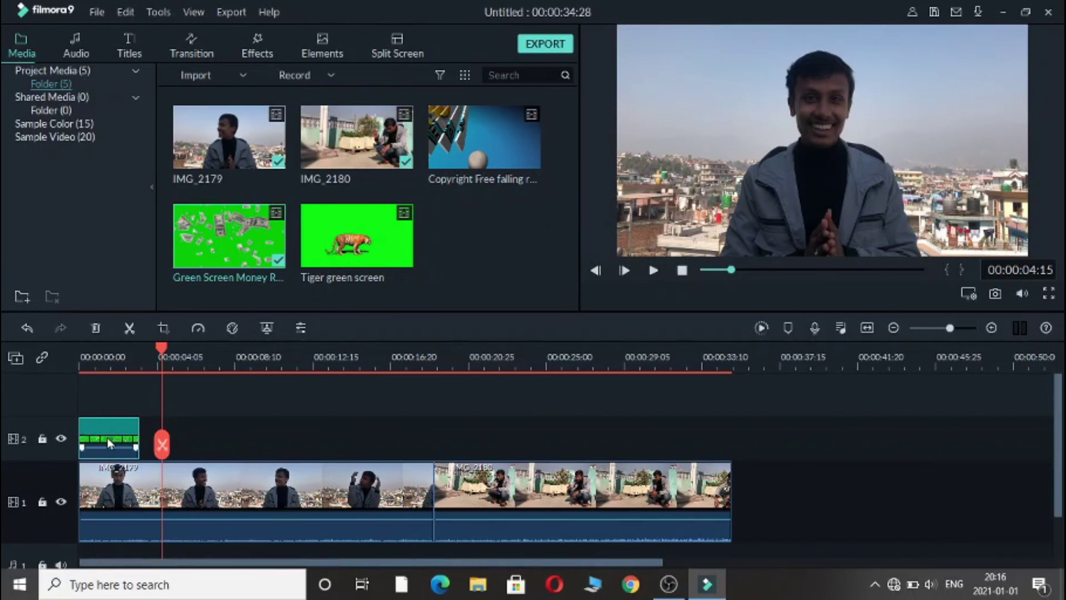
Step: Remove the money rain and IMG_2179 clips from the timeline and place the Tiger green screen clip at the start of video track 2
{"action": "key", "text": "ctrl+z"}
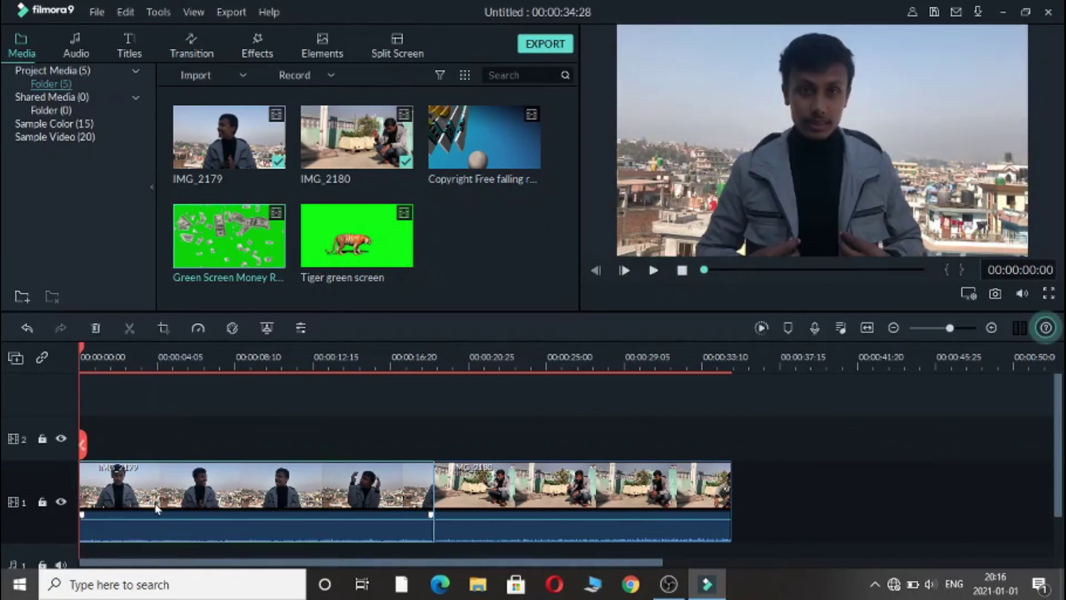
{"action": "key", "text": "Delete"}
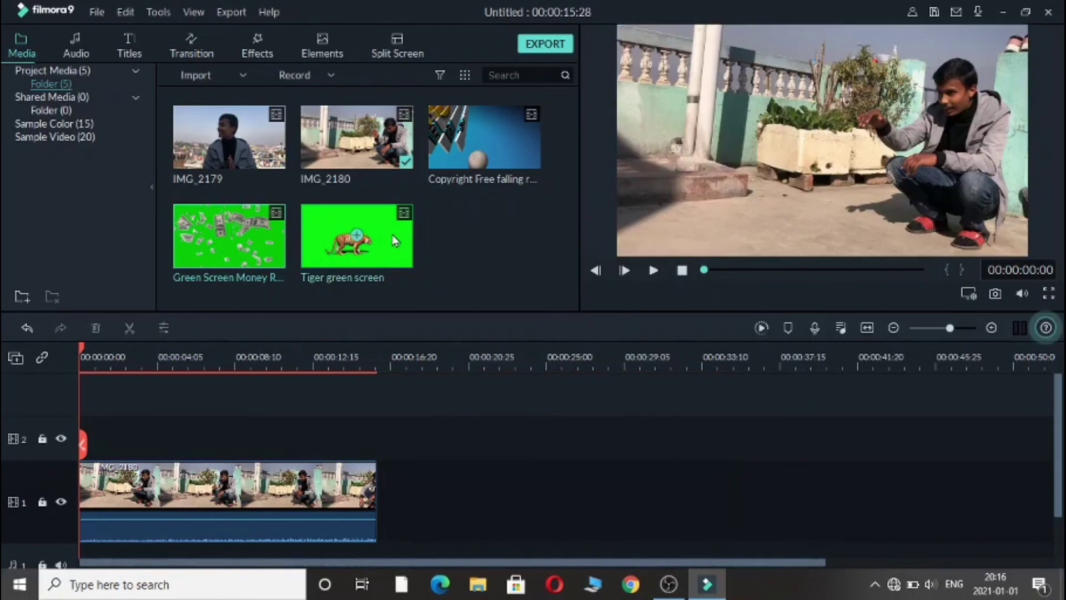
{"action": "left_click_drag", "start_coordinate": [357, 239], "coordinate": [267, 454]}
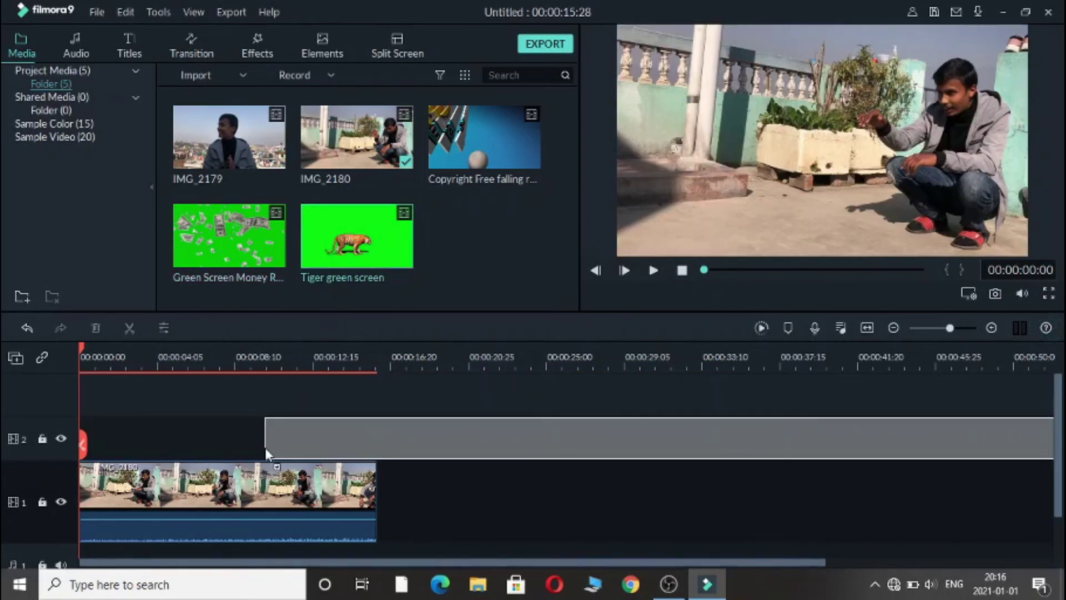
{"action": "left_click_drag", "start_coordinate": [209, 426], "coordinate": [70, 441]}
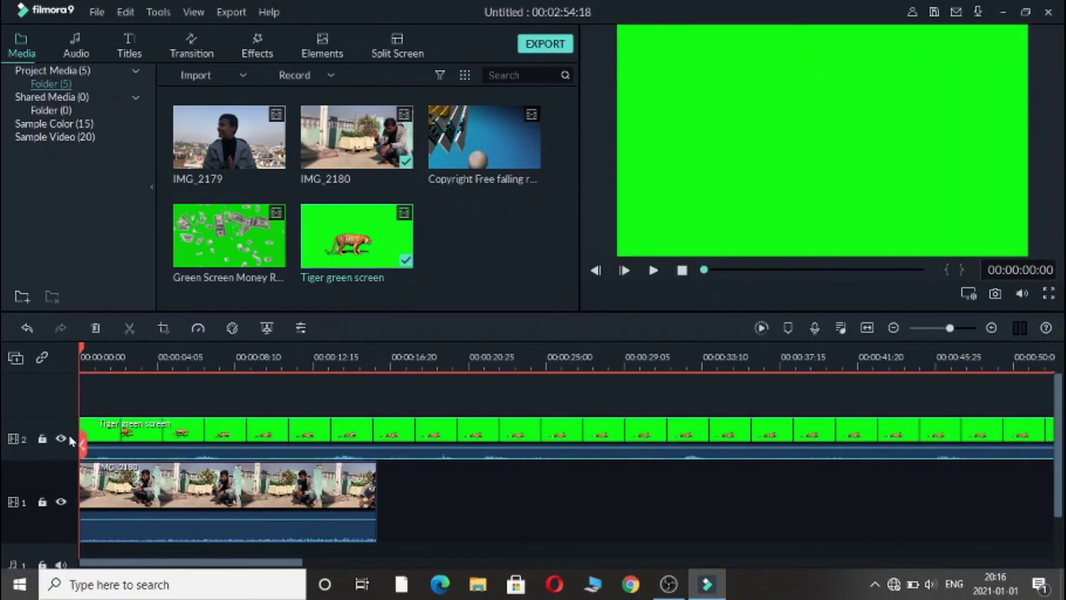
Step: Split the Tiger green screen clip at 00:00:15:25, near the end of IMG_2180, and delete the part after the cut
{"action": "left_click", "coordinate": [426, 358]}
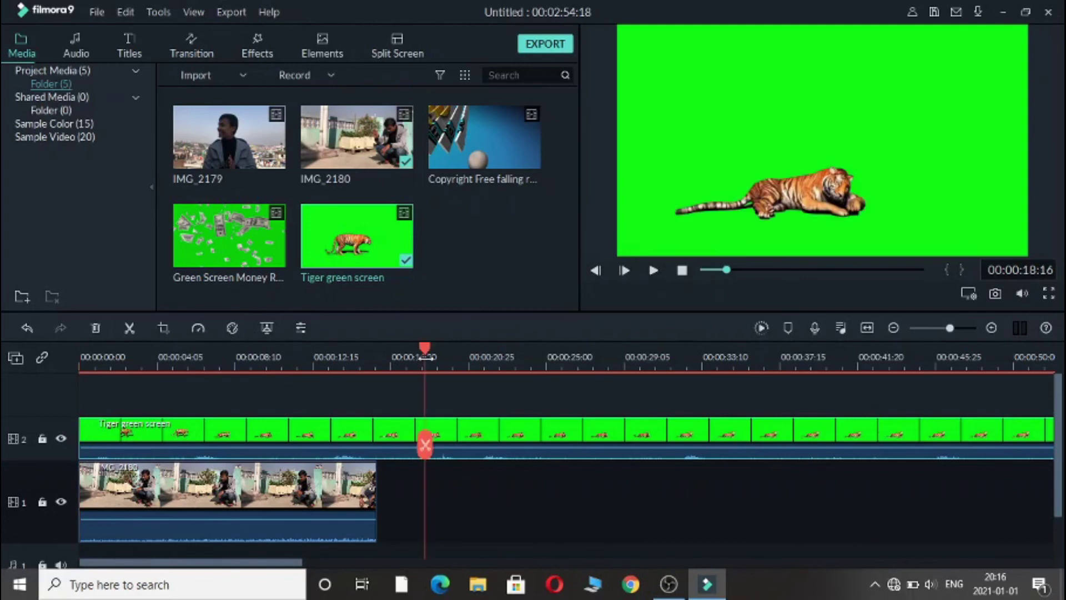
{"action": "left_click", "coordinate": [376, 358]}
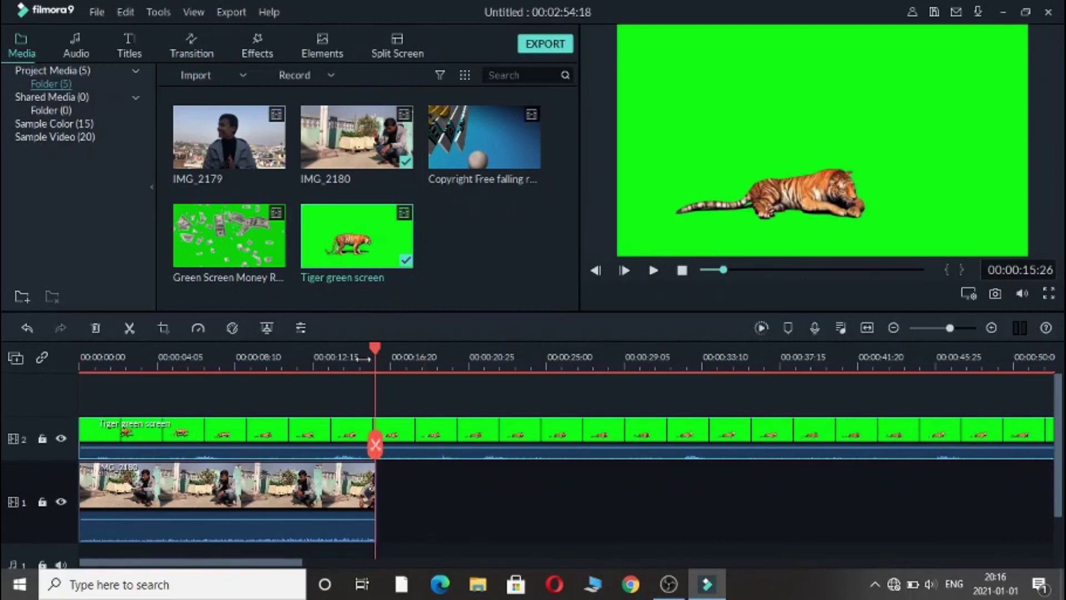
{"action": "left_click", "coordinate": [363, 358]}
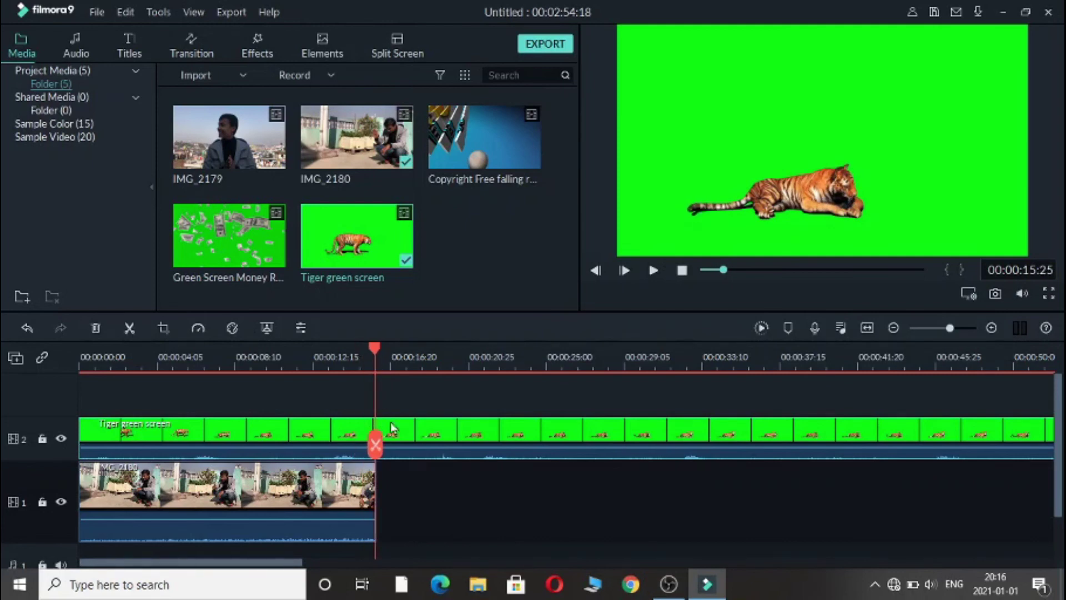
{"action": "left_click", "coordinate": [380, 451]}
{"action": "key", "text": "Delete"}
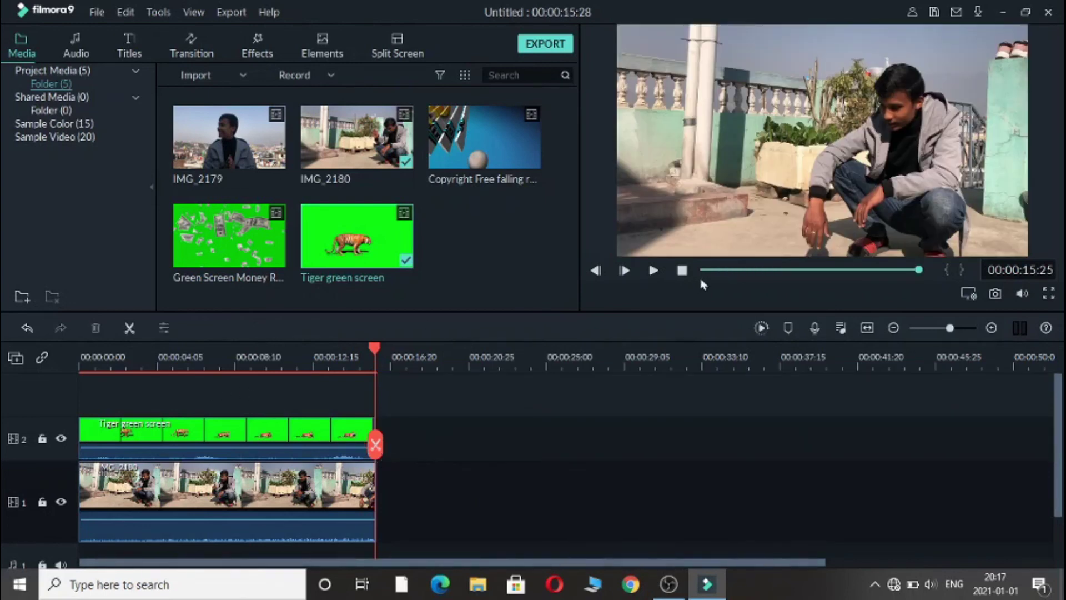
Step: Play from the start to 00:00:04:00 and key out the tiger clip's green background with Green Screen
{"action": "left_click", "coordinate": [683, 271]}
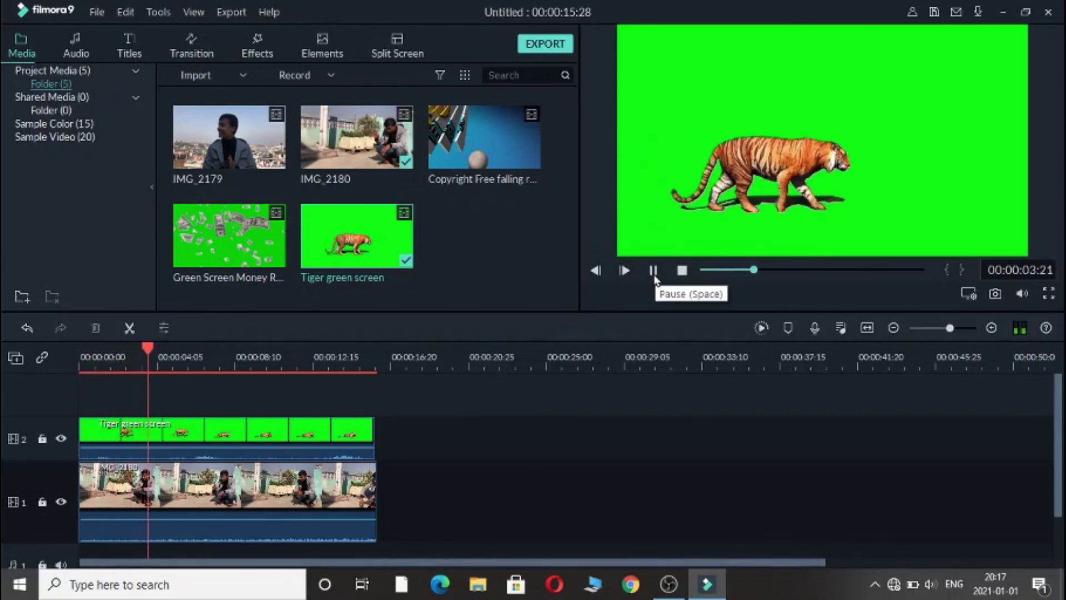
{"action": "left_click", "coordinate": [654, 273]}
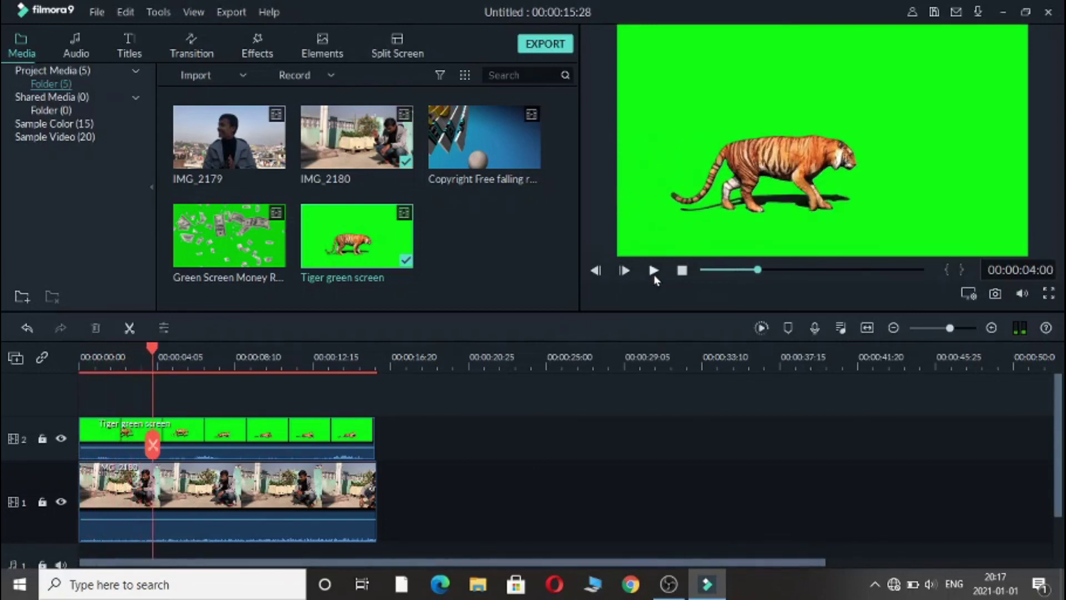
{"action": "right_click", "coordinate": [250, 429]}
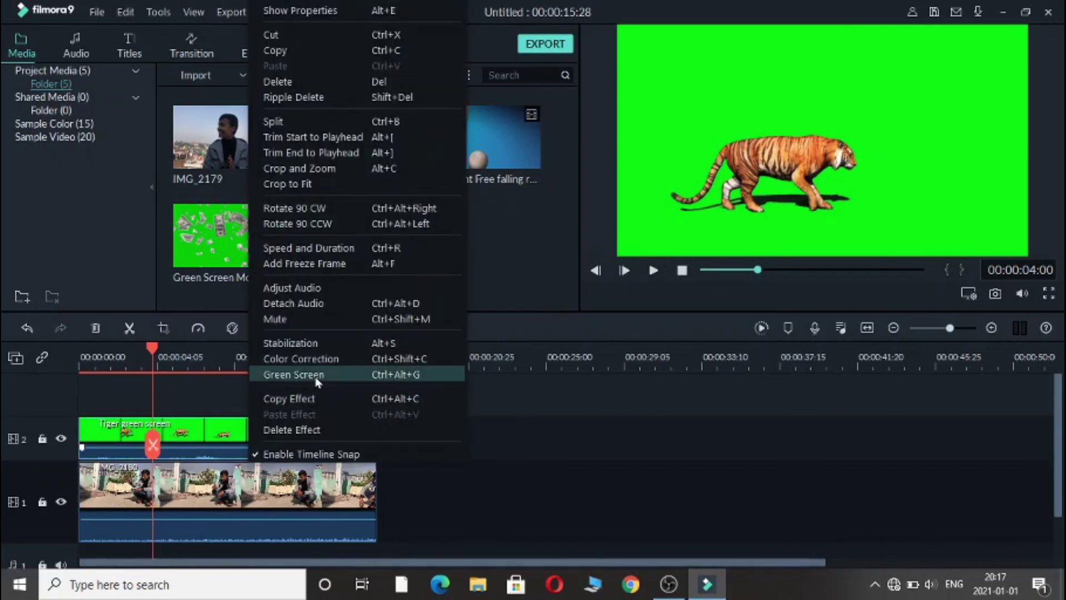
{"action": "left_click", "coordinate": [294, 374]}
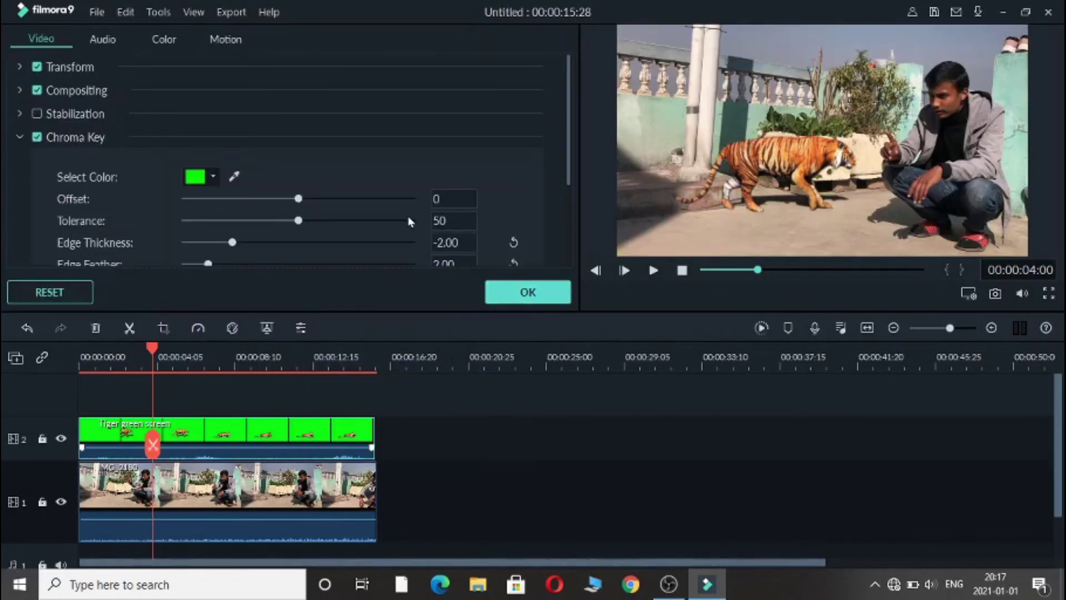
{"action": "left_click", "coordinate": [535, 290]}
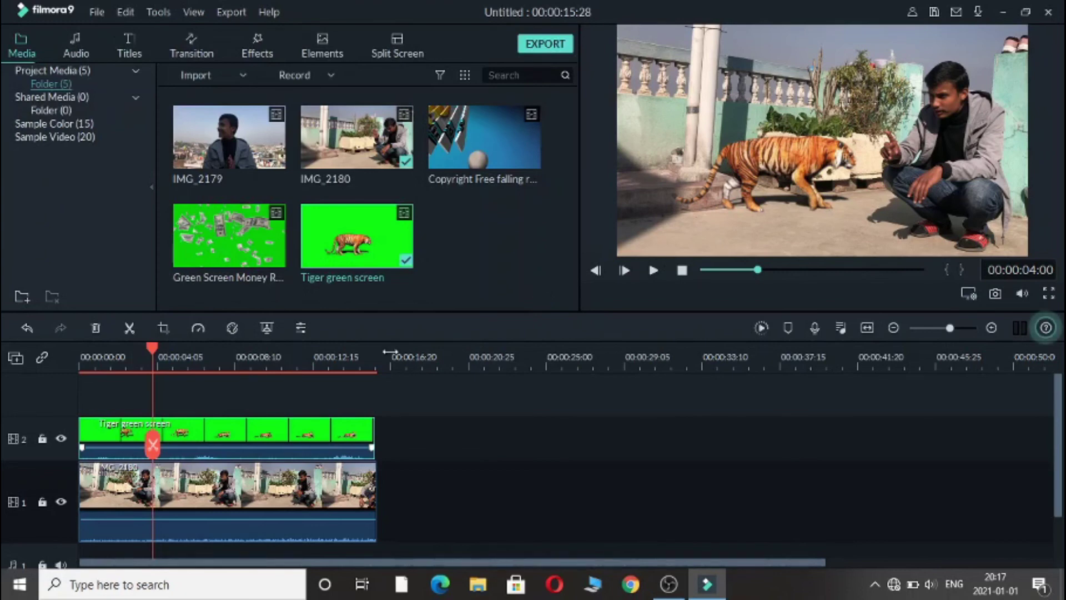
Step: Move the keyed tiger lower in the frame and enlarge it so it stands on the ground facing the crouching man
{"action": "double_click", "coordinate": [234, 443]}
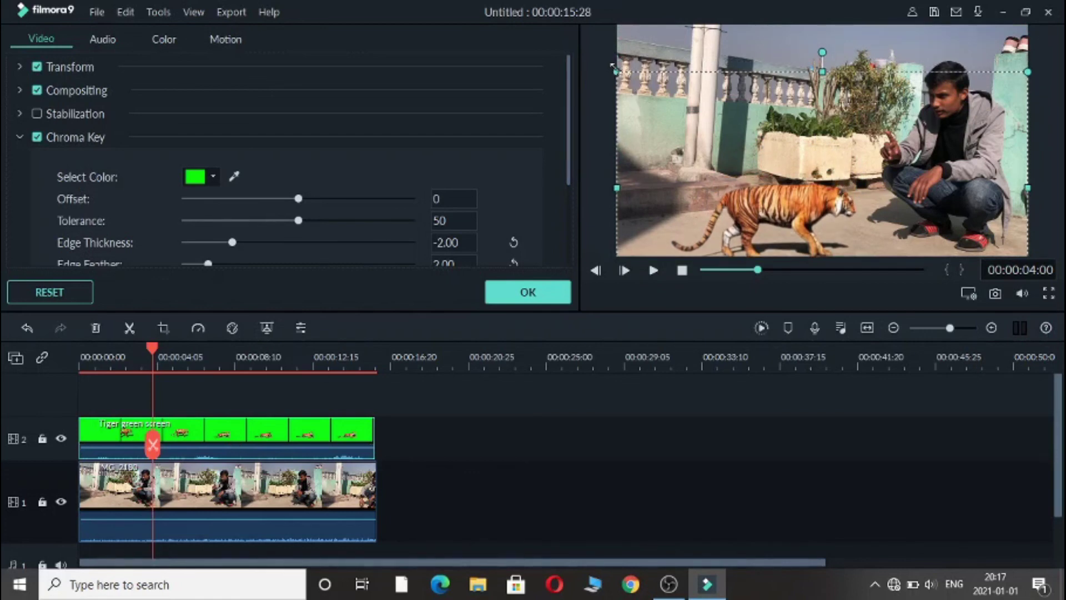
{"action": "left_click_drag", "start_coordinate": [613, 66], "coordinate": [588, 29]}
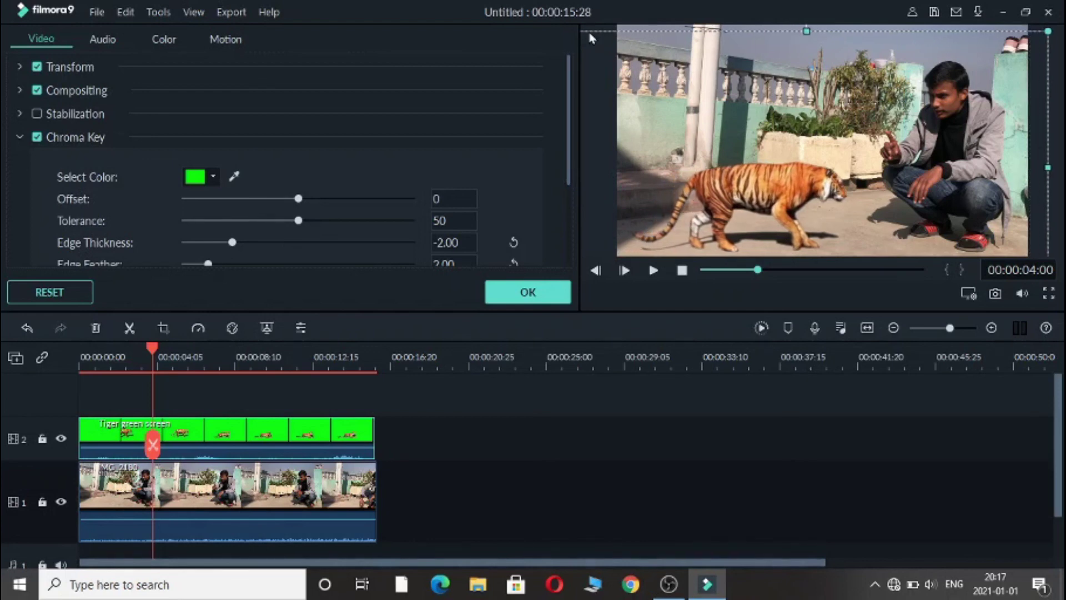
{"action": "left_click", "coordinate": [520, 294]}
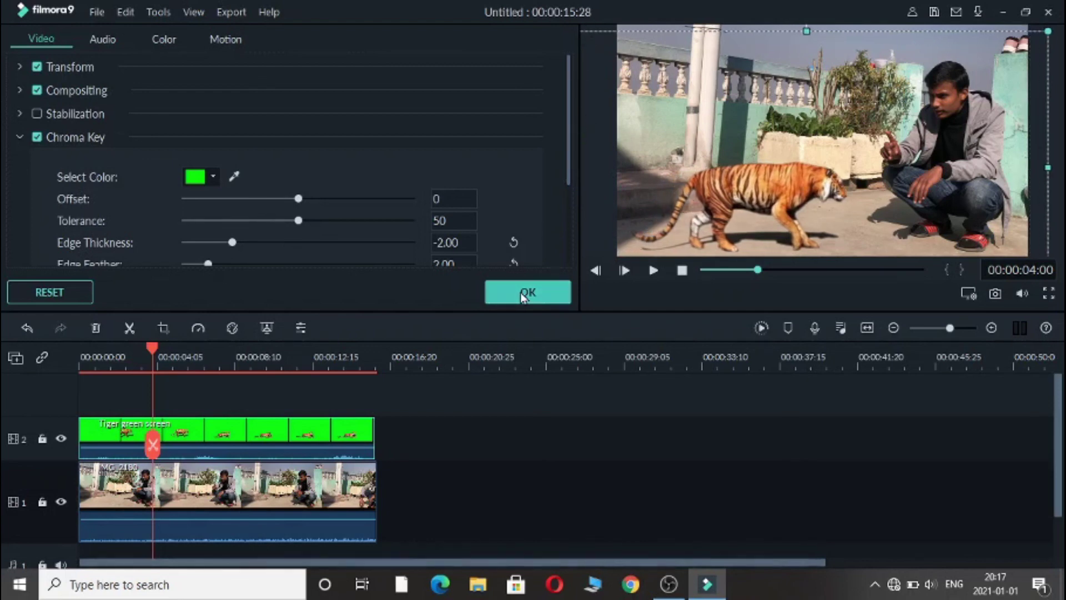
Step: Preview the tiger composite from the start to the end, replay its opening seconds in full screen, and return to the editor
{"action": "left_click", "coordinate": [686, 272]}
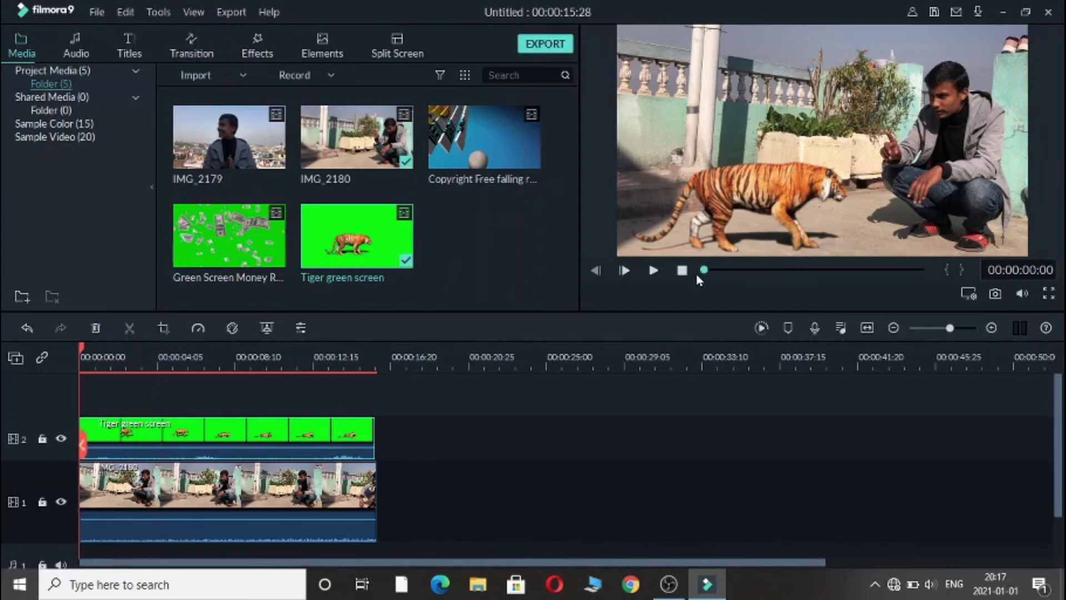
{"action": "left_click", "coordinate": [654, 271]}
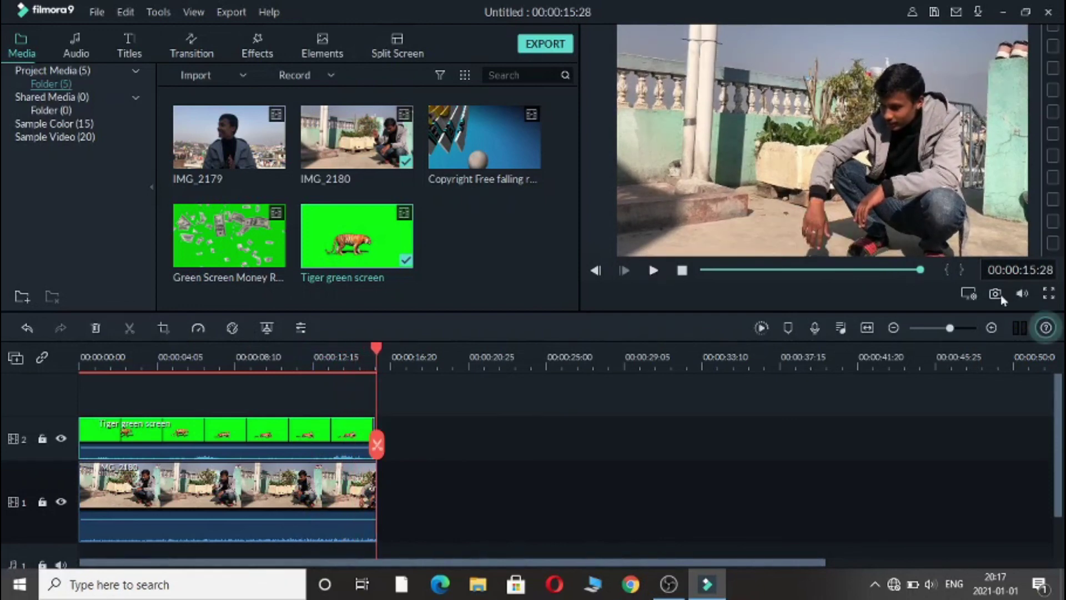
{"action": "left_click", "coordinate": [1049, 293]}
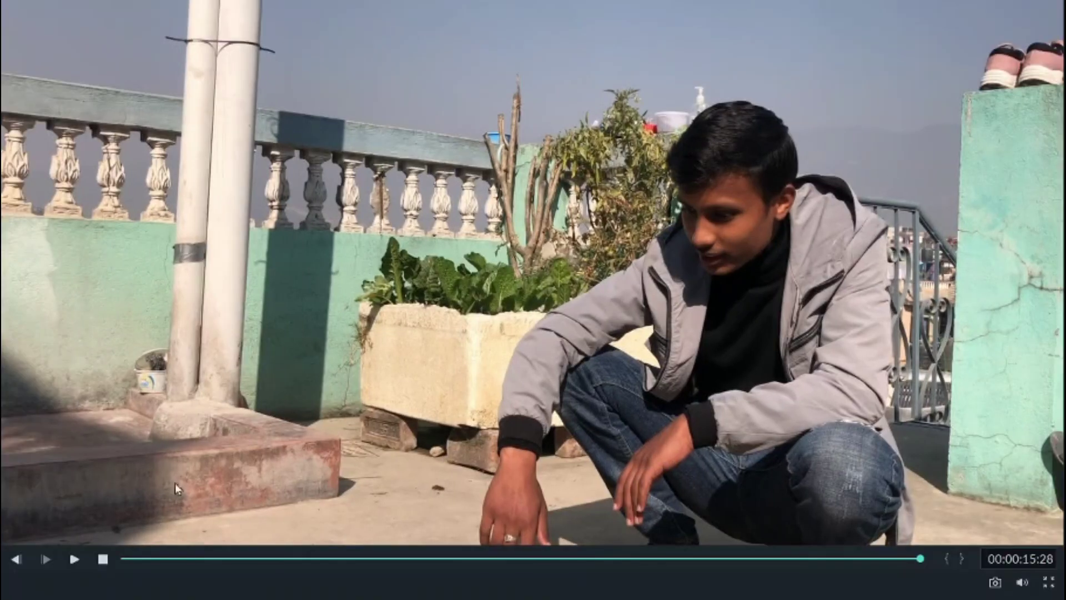
{"action": "left_click", "coordinate": [75, 562]}
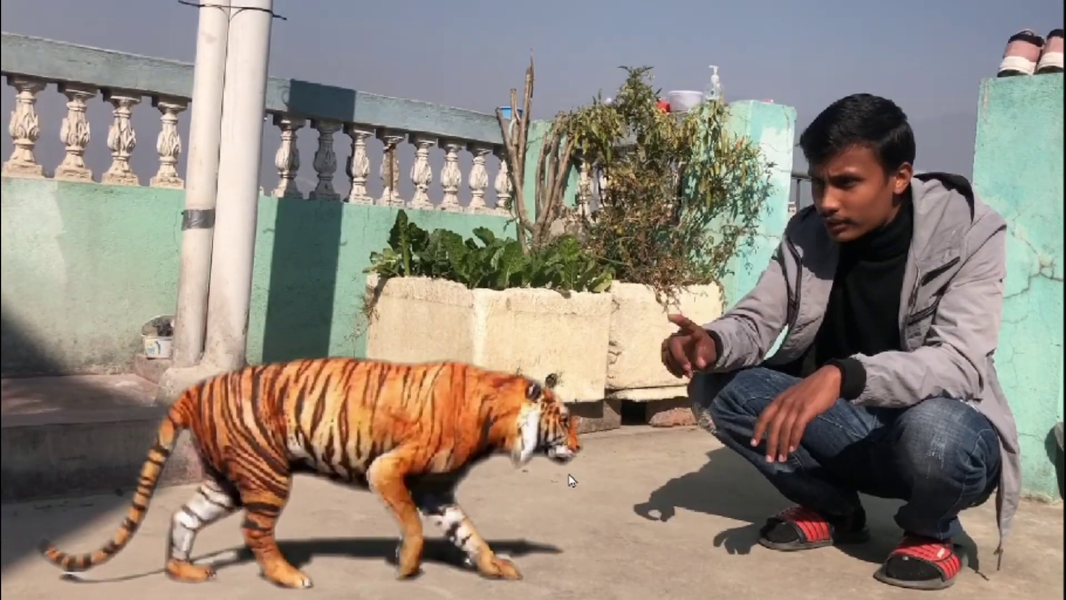
{"action": "key", "text": "Escape"}
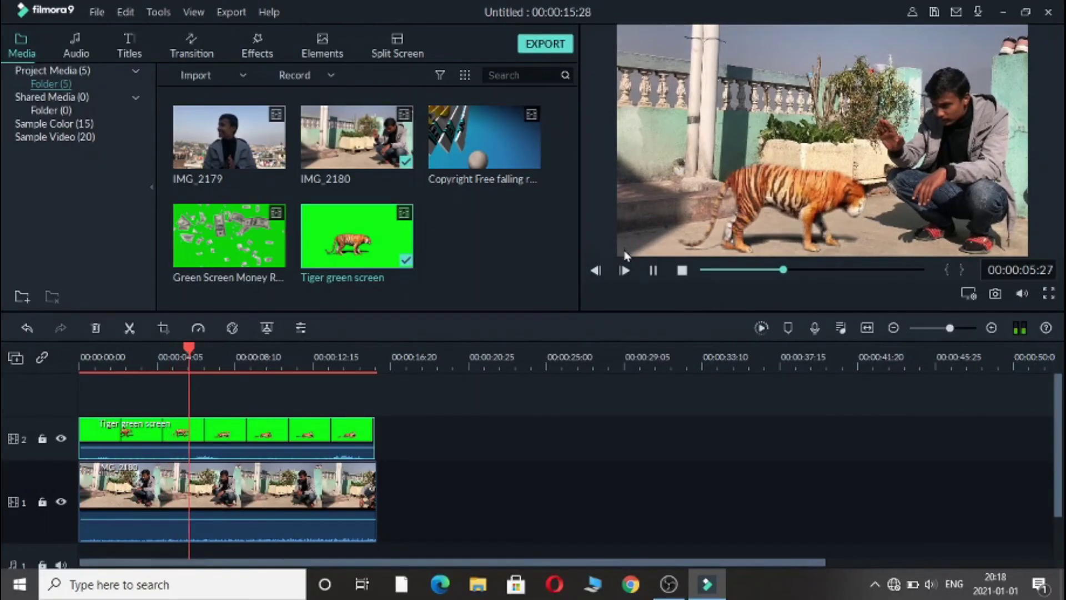